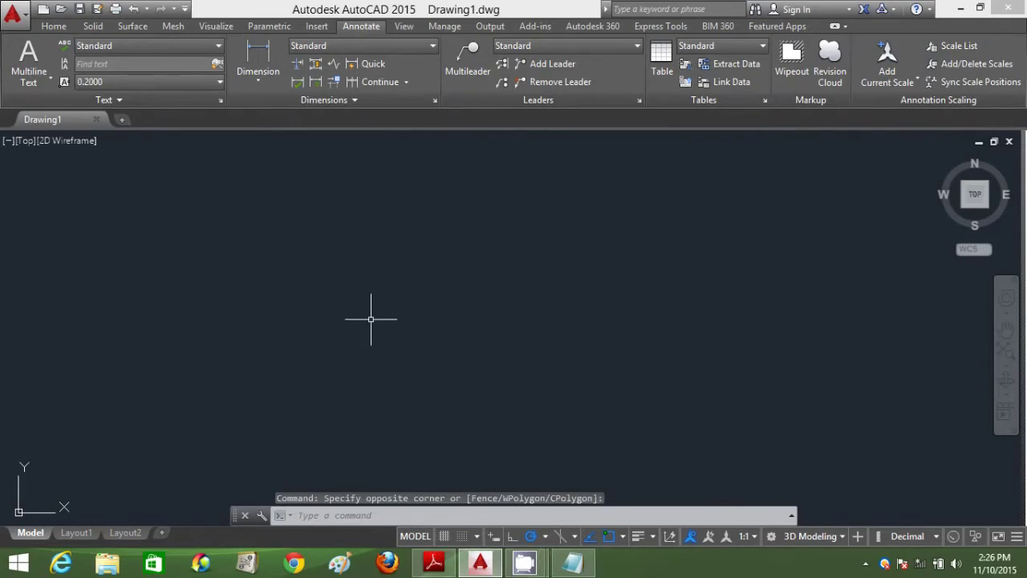
{"action": "left_click", "coordinate": [431, 338]}
{"action": "left_click", "coordinate": [341, 268]}
{"action": "left_click", "coordinate": [423, 514]}
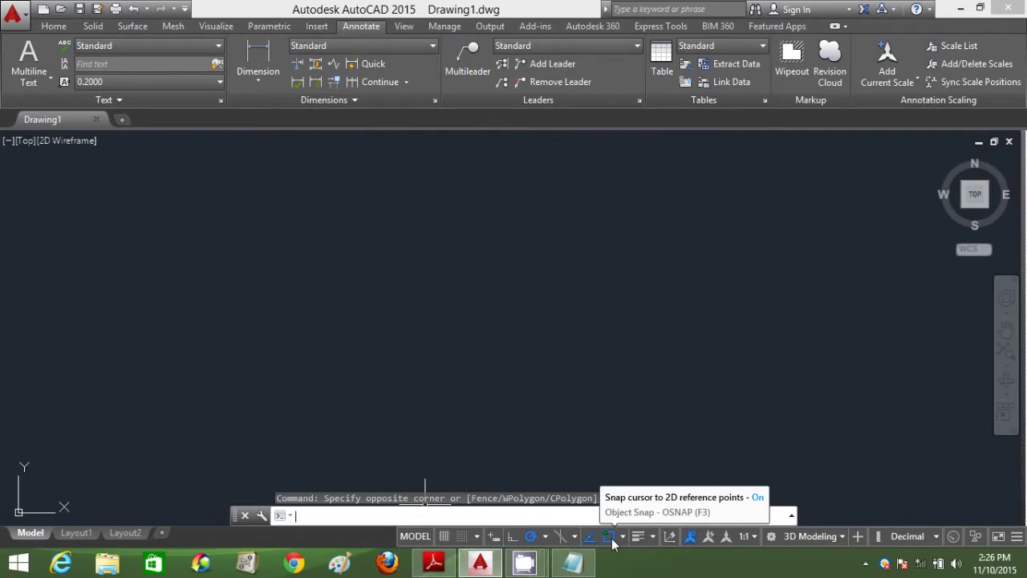
Toggle polar tracking, object snap tracking and object snap off and back on.
{"action": "left_click", "coordinate": [532, 537]}
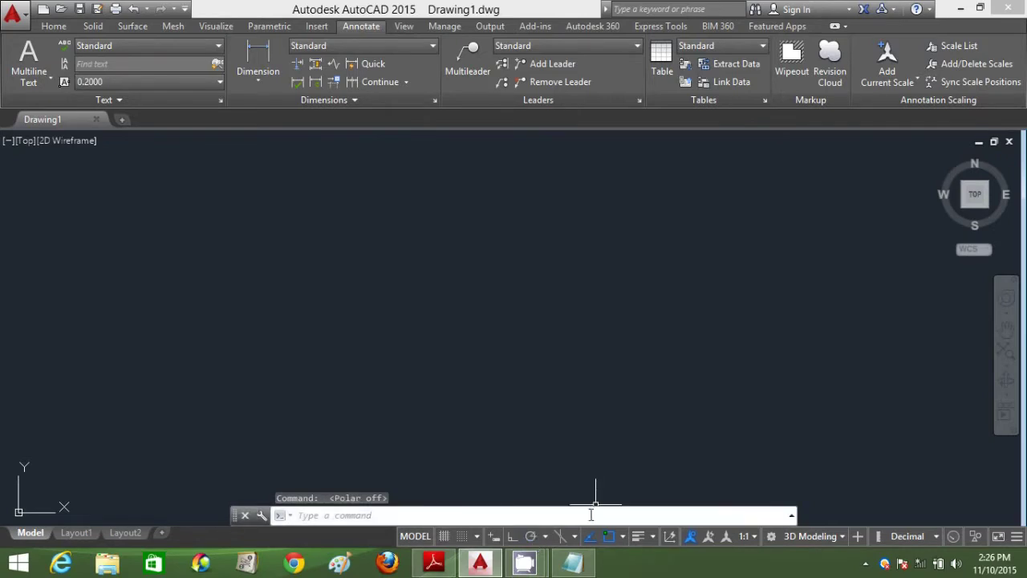
{"action": "left_click", "coordinate": [532, 538]}
{"action": "left_click", "coordinate": [592, 539]}
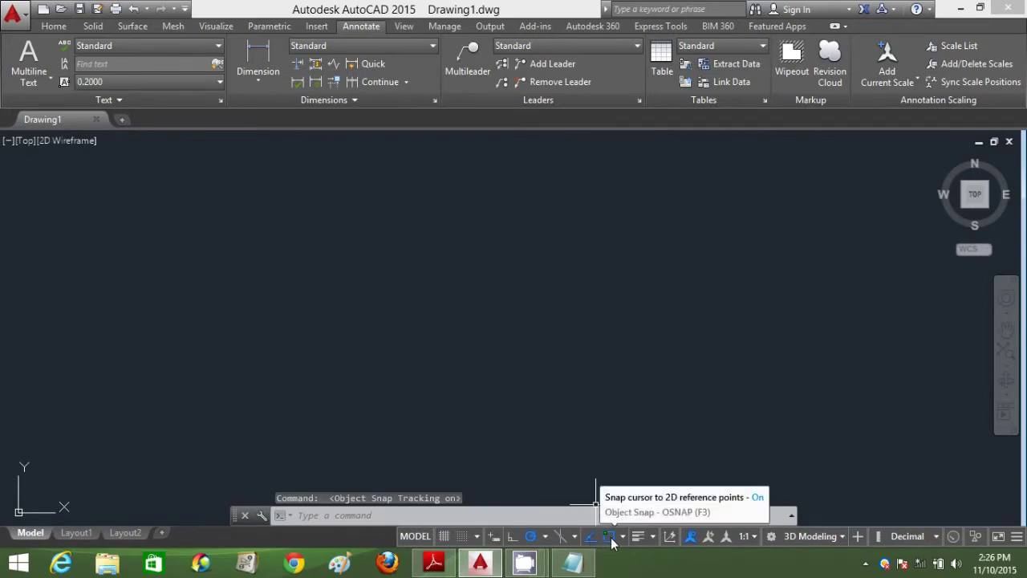
{"action": "left_click", "coordinate": [610, 538]}
{"action": "left_click", "coordinate": [608, 536]}
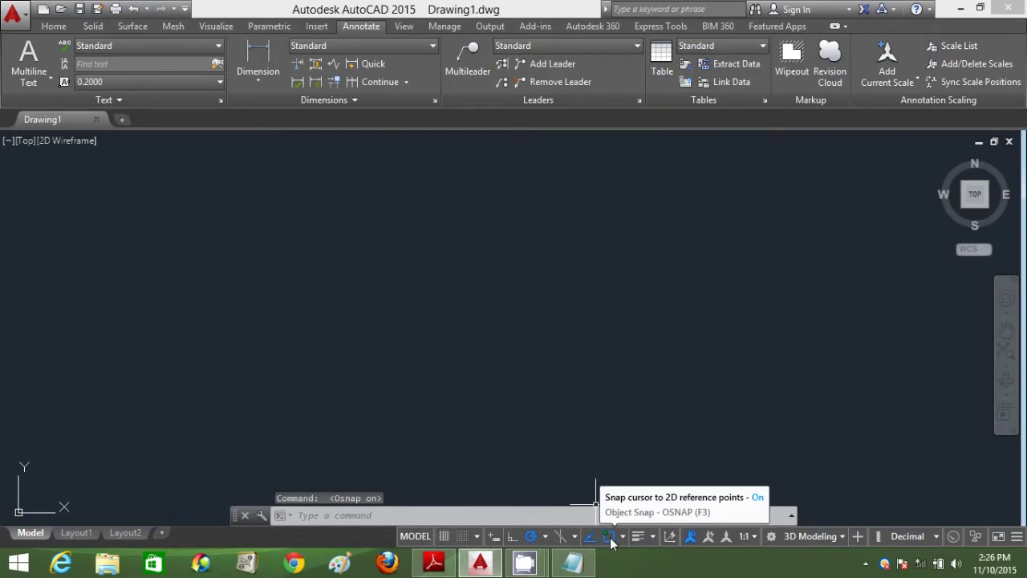
Set the running object snap modes to Endpoint, Midpoint, Center and Intersection in the drafting settings.
{"action": "right_click", "coordinate": [610, 537]}
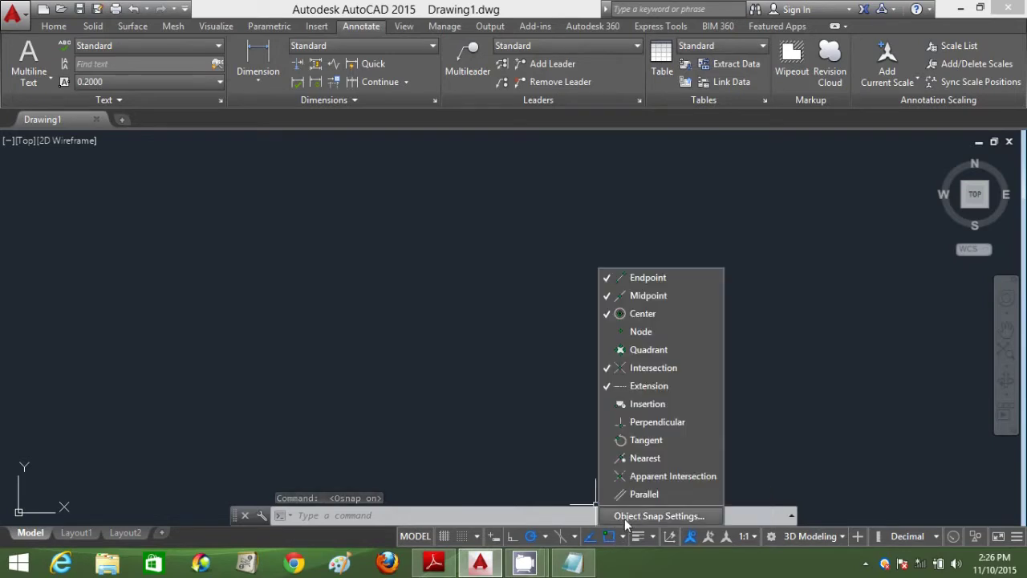
{"action": "left_click", "coordinate": [626, 516]}
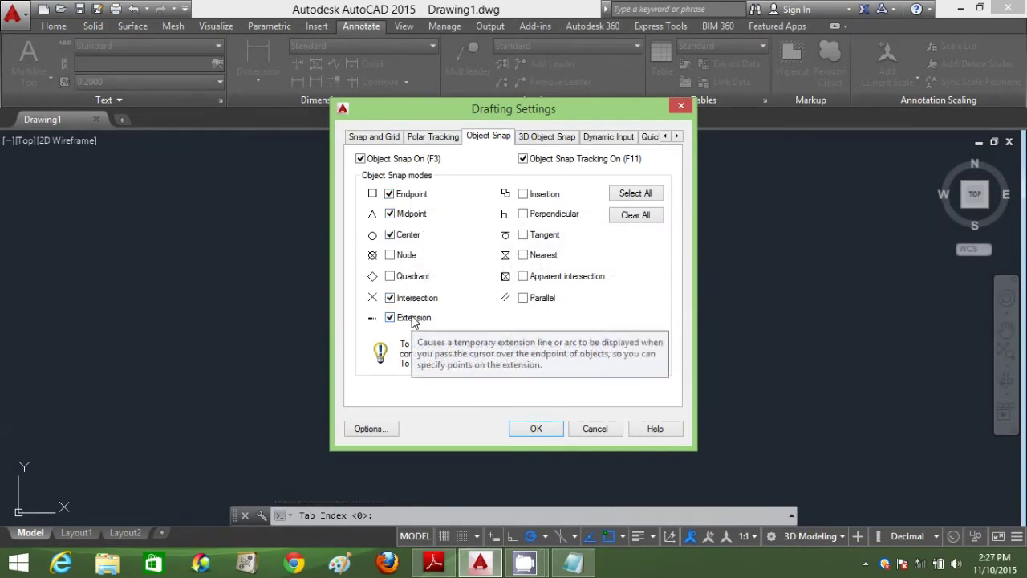
{"action": "left_click", "coordinate": [406, 196]}
{"action": "left_click", "coordinate": [406, 214]}
{"action": "left_click", "coordinate": [408, 234]}
{"action": "left_click", "coordinate": [415, 300]}
{"action": "left_click", "coordinate": [416, 320]}
{"action": "left_click", "coordinate": [413, 195]}
{"action": "left_click", "coordinate": [409, 216]}
{"action": "left_click", "coordinate": [409, 235]}
{"action": "left_click", "coordinate": [407, 300]}
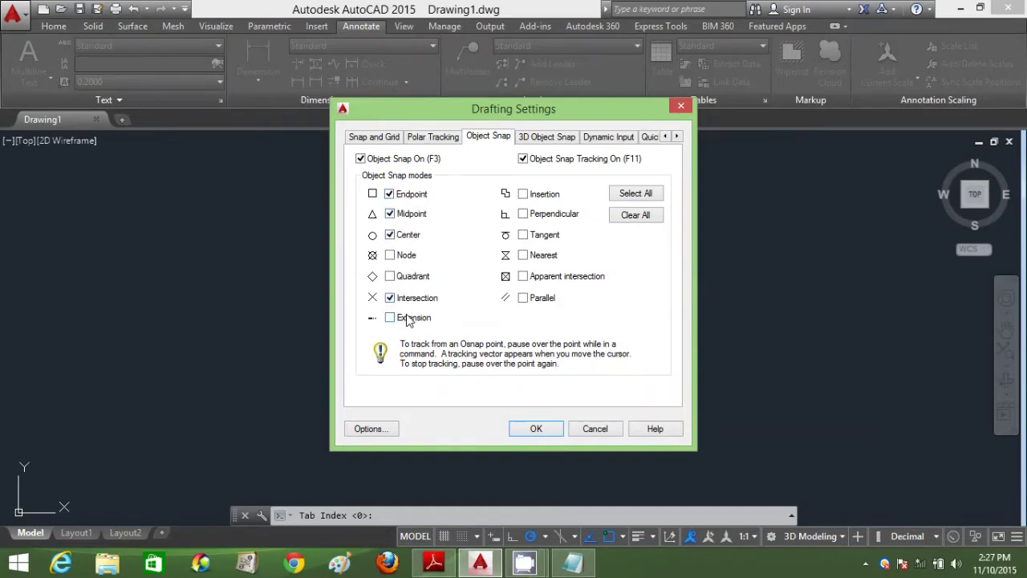
{"action": "left_click", "coordinate": [539, 427]}
{"action": "left_click", "coordinate": [542, 428]}
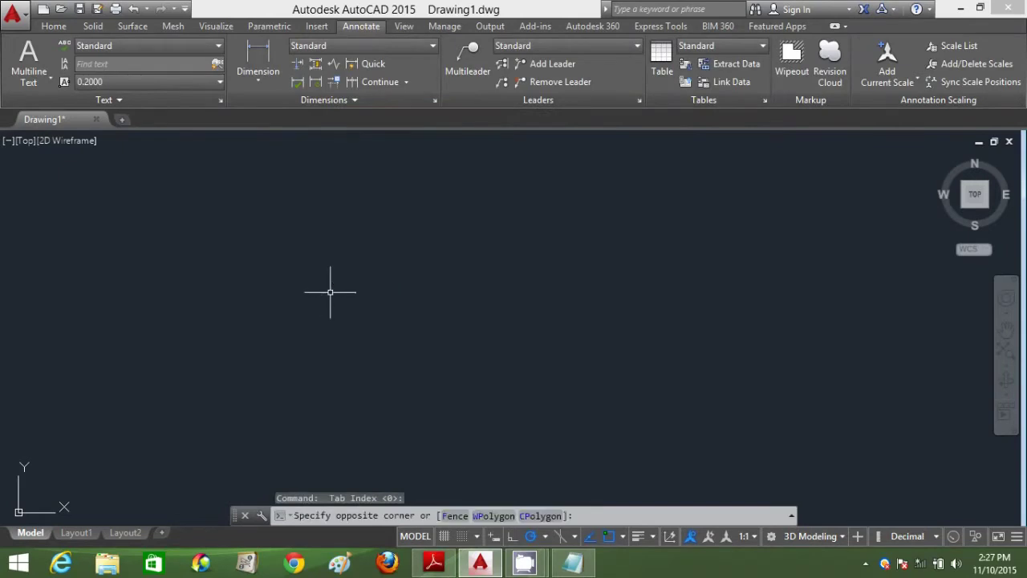
Switch the workspace to Drafting & Annotation and close the feed palette covering the drawing area.
{"action": "left_click", "coordinate": [845, 537]}
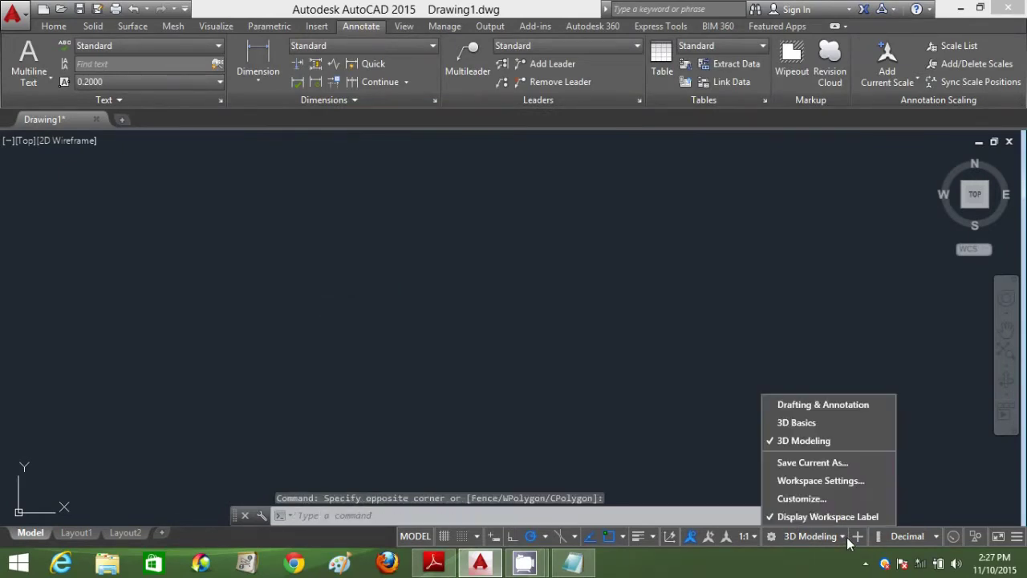
{"action": "left_click", "coordinate": [819, 404]}
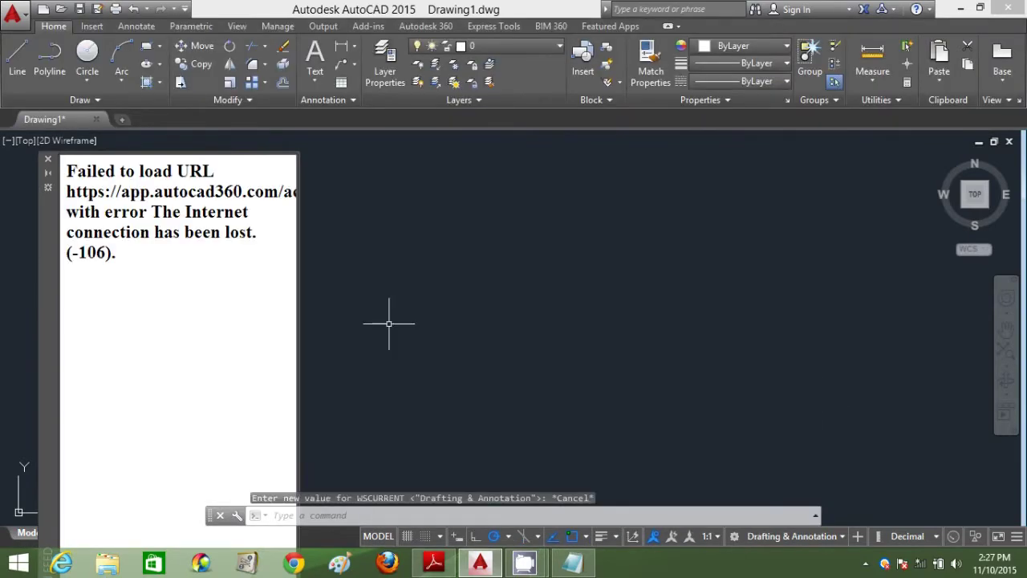
{"action": "left_click", "coordinate": [49, 161]}
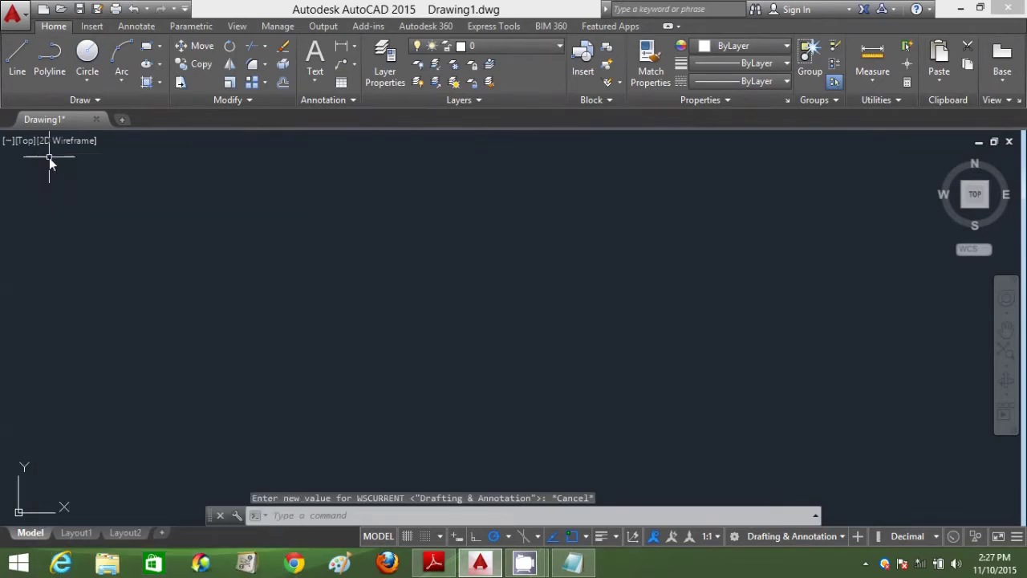
{"action": "left_click", "coordinate": [466, 364]}
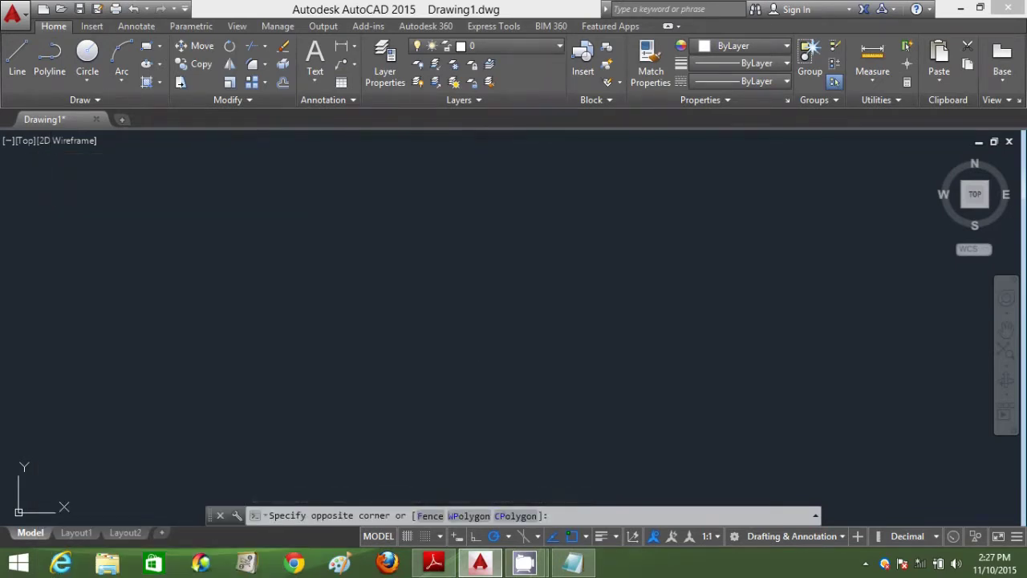
{"action": "key", "text": "Escape"}
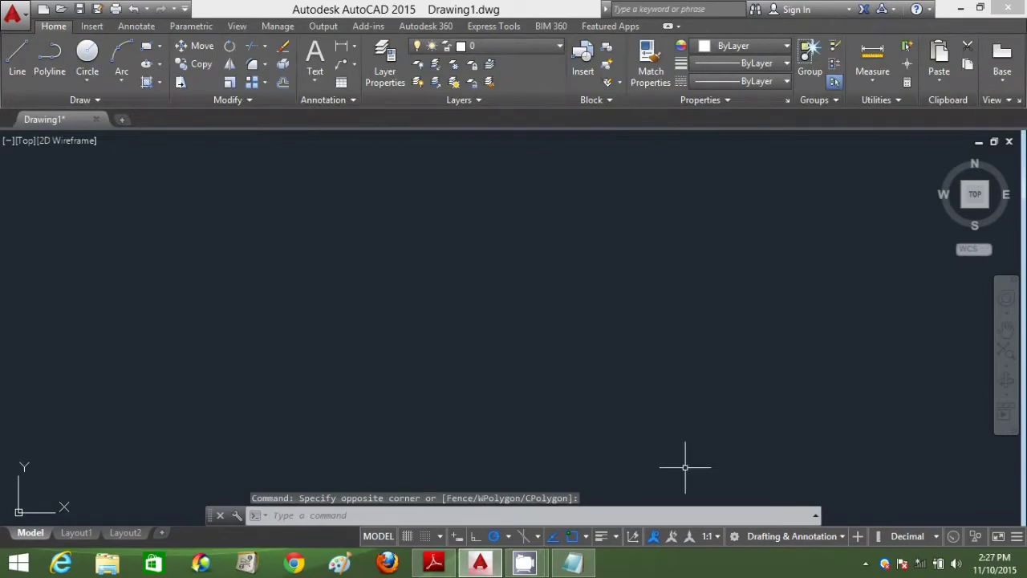
{"action": "left_click", "coordinate": [842, 536]}
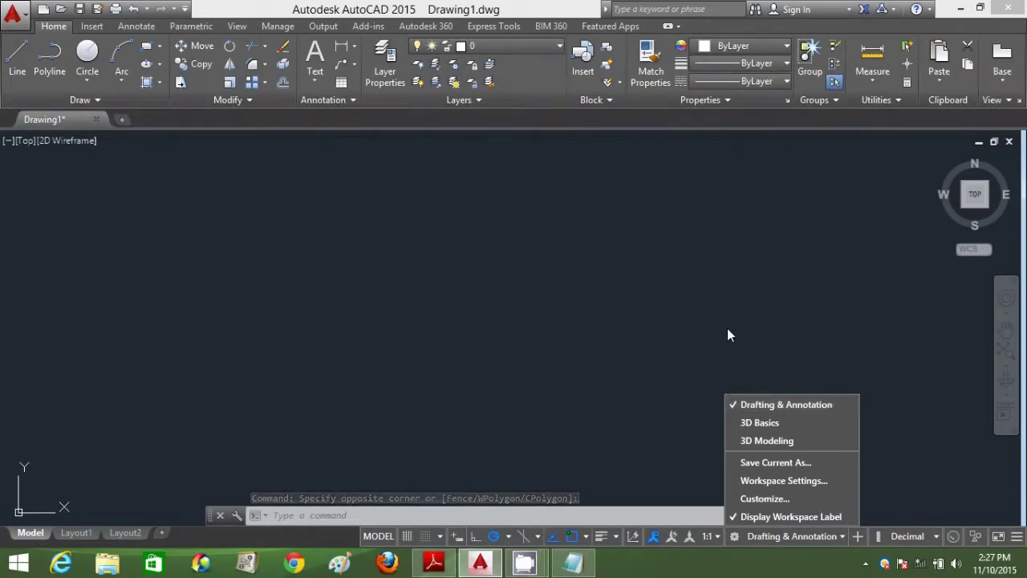
{"action": "left_click", "coordinate": [676, 309]}
{"action": "left_click", "coordinate": [608, 373]}
{"action": "left_click", "coordinate": [448, 304]}
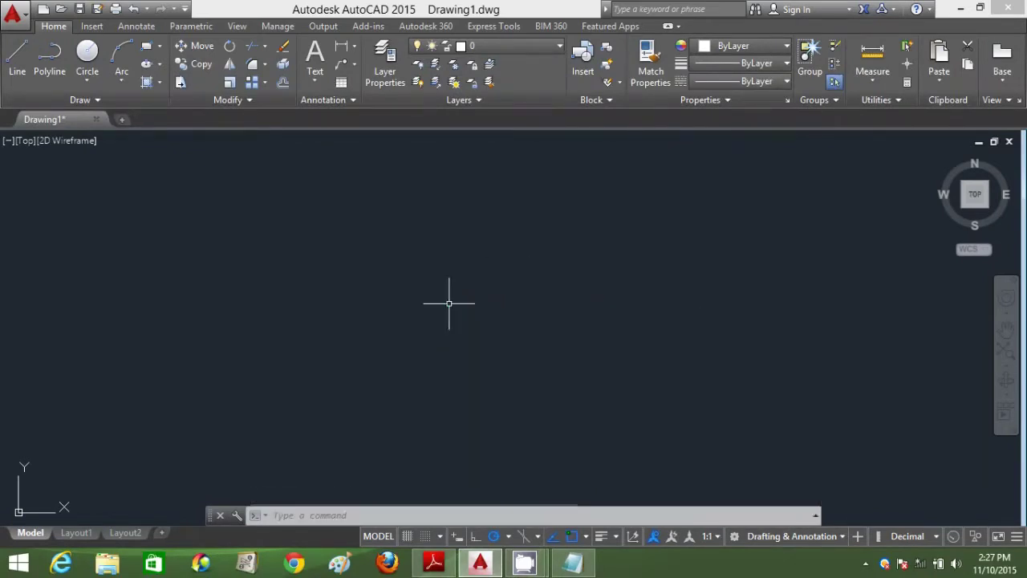
Switch to Adobe Reader to examine the dimensioned office floor plan PDF, and return to AutoCAD.
{"action": "left_click", "coordinate": [433, 562]}
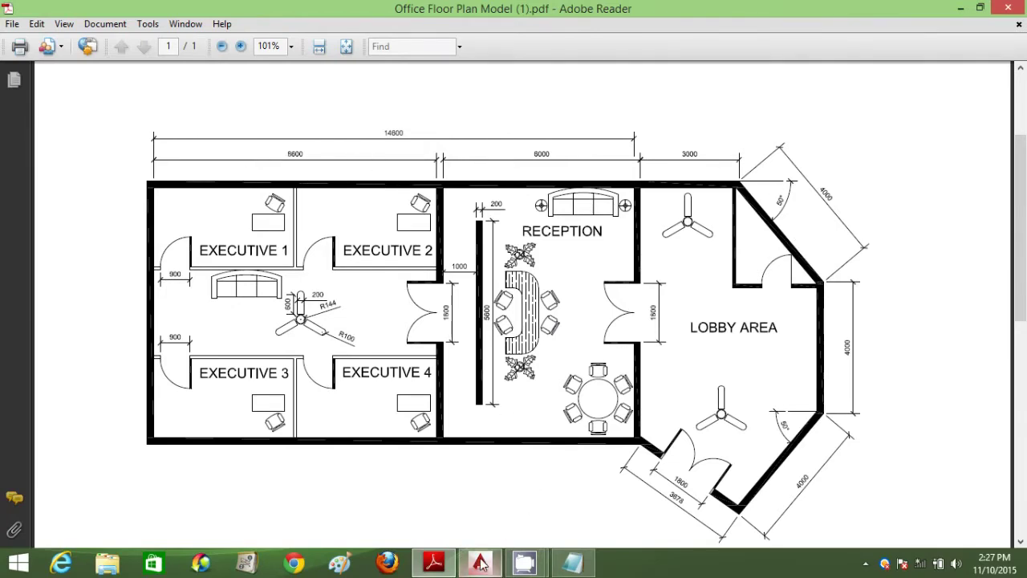
{"action": "mouse_move", "coordinate": [479, 564]}
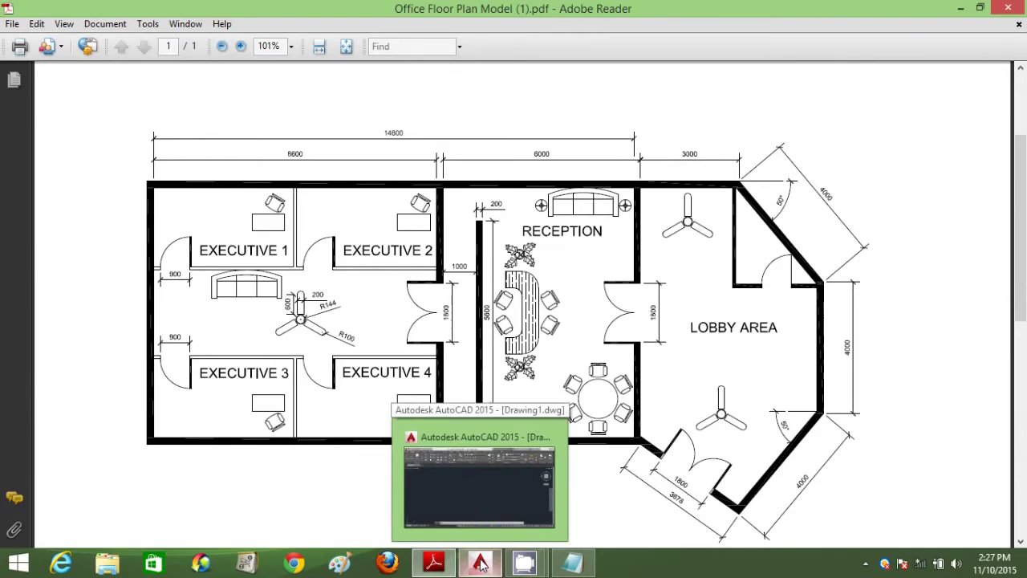
{"action": "left_click", "coordinate": [479, 565]}
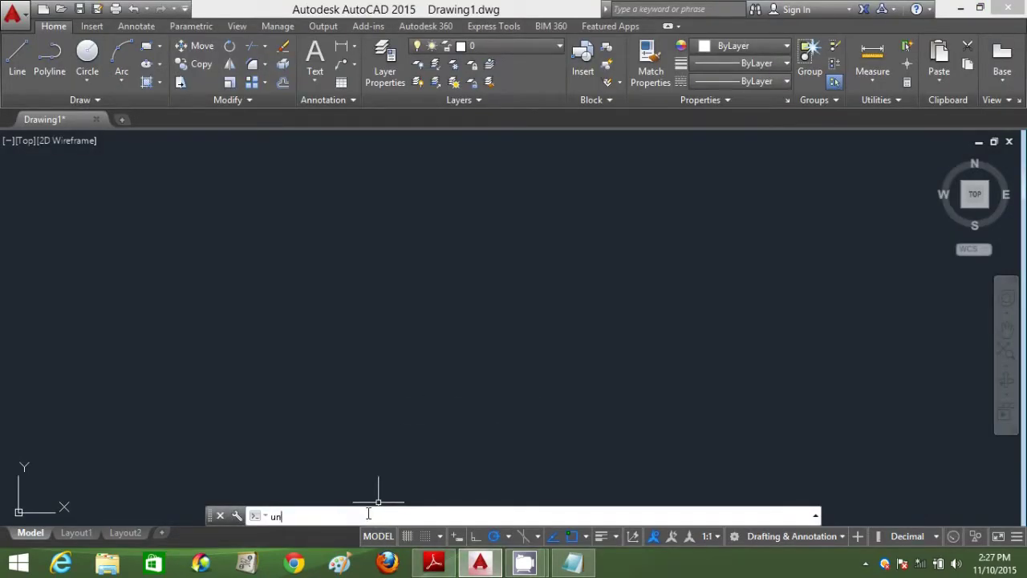
Set the insertion scale of the drawing units to Millimeters.
{"action": "type", "text": "units"}
{"action": "key", "text": "Return"}
{"action": "left_click", "coordinate": [447, 283]}
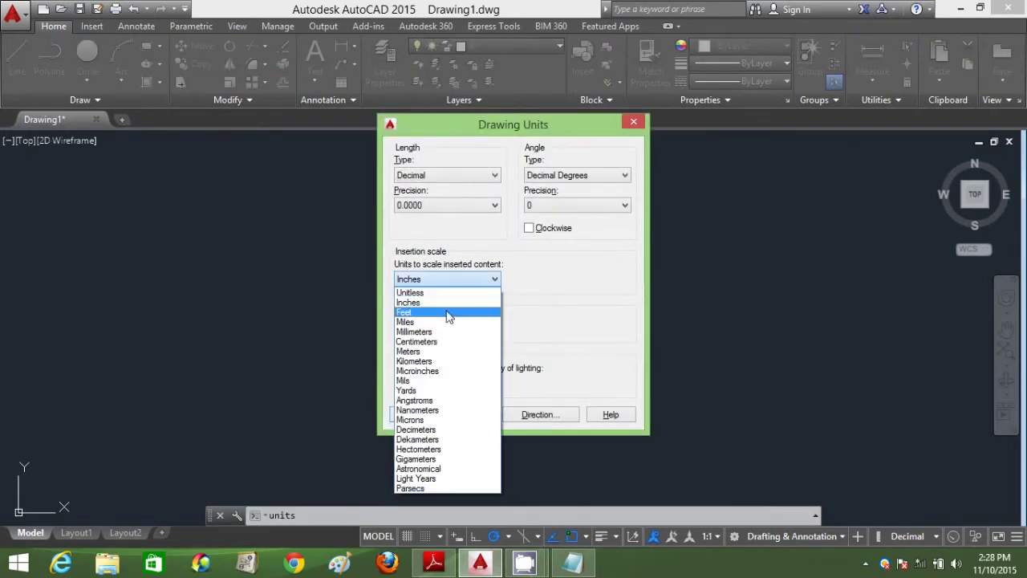
{"action": "left_click", "coordinate": [449, 328]}
{"action": "left_click", "coordinate": [414, 414]}
Recheck the drawing units and keep Millimeters as the insertion scale.
{"action": "type", "text": "u"}
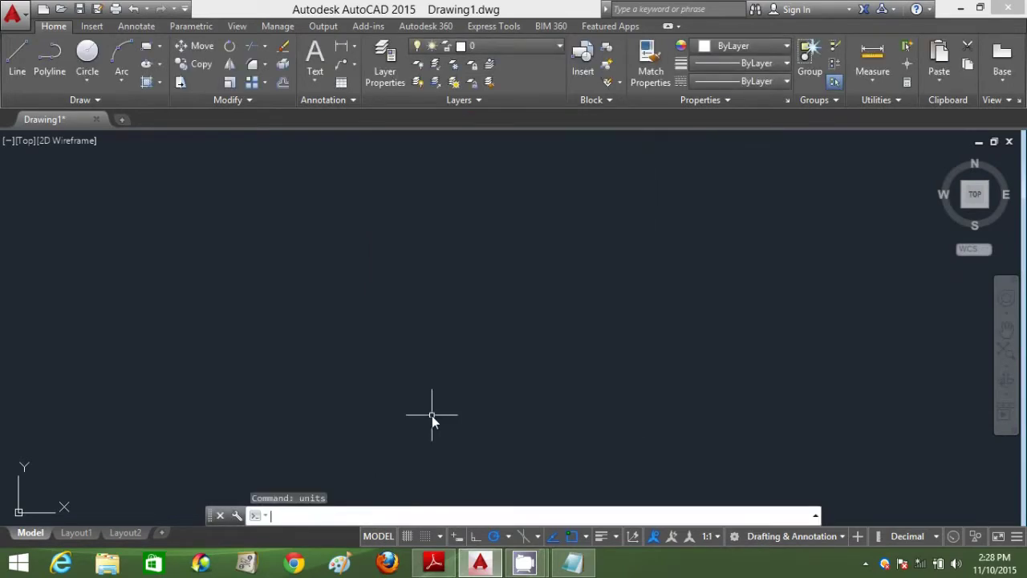
{"action": "type", "text": "nit"}
{"action": "key", "text": "Return"}
{"action": "left_click", "coordinate": [457, 278]}
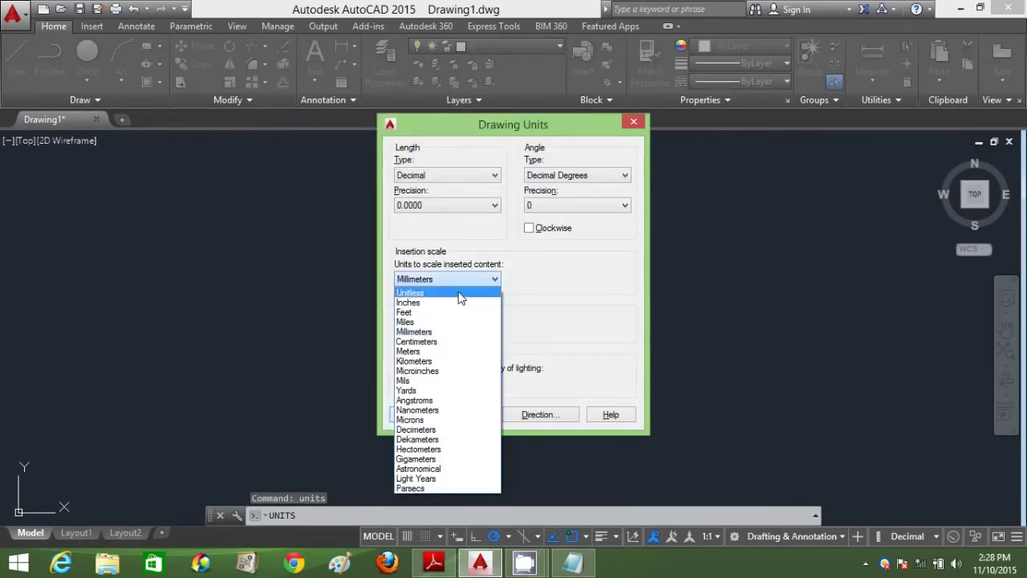
{"action": "left_click", "coordinate": [458, 332]}
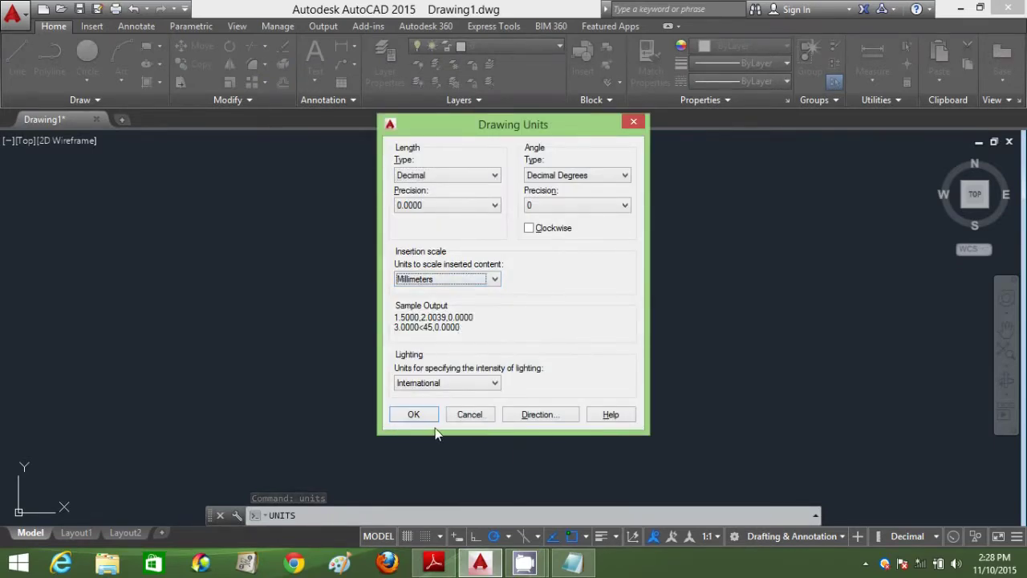
{"action": "left_click", "coordinate": [414, 421]}
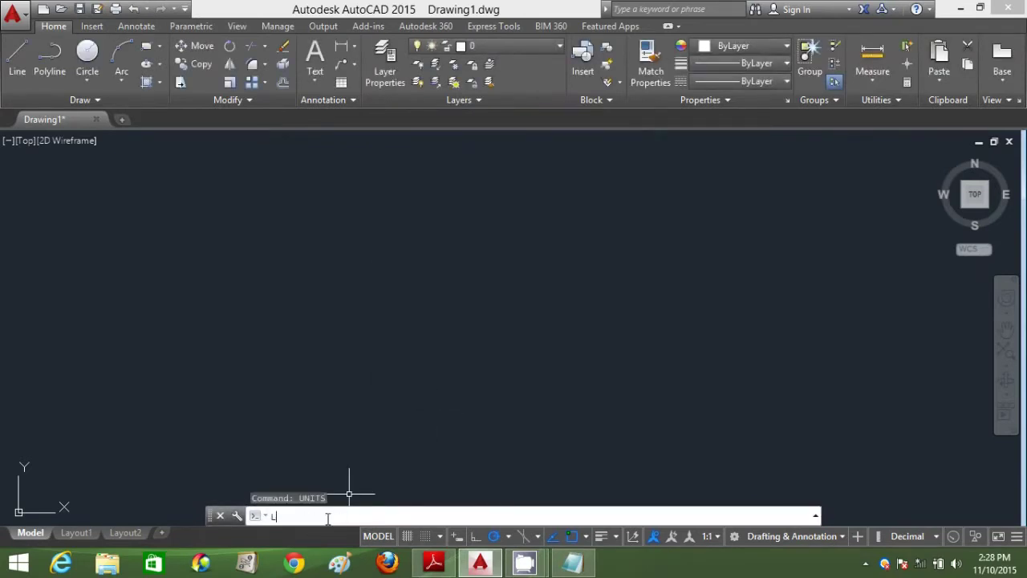
Set the model space limits from 0,0 to 15000,15000 and zoom to show the entire limits.
{"action": "type", "text": "LIMITS"}
{"action": "key", "text": "Return"}
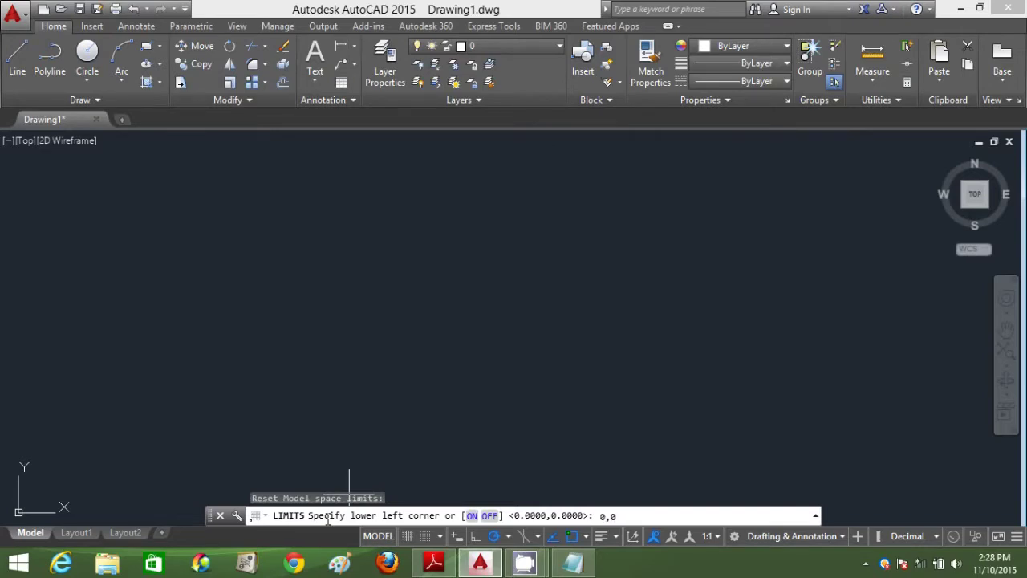
{"action": "type", "text": "0,0"}
{"action": "key", "text": "Return"}
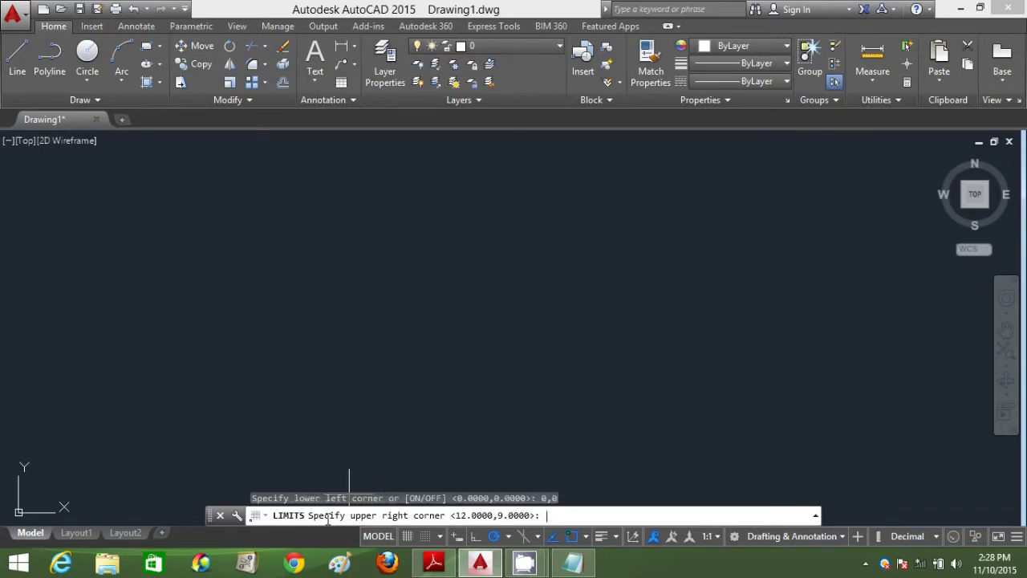
{"action": "left_click", "coordinate": [438, 567]}
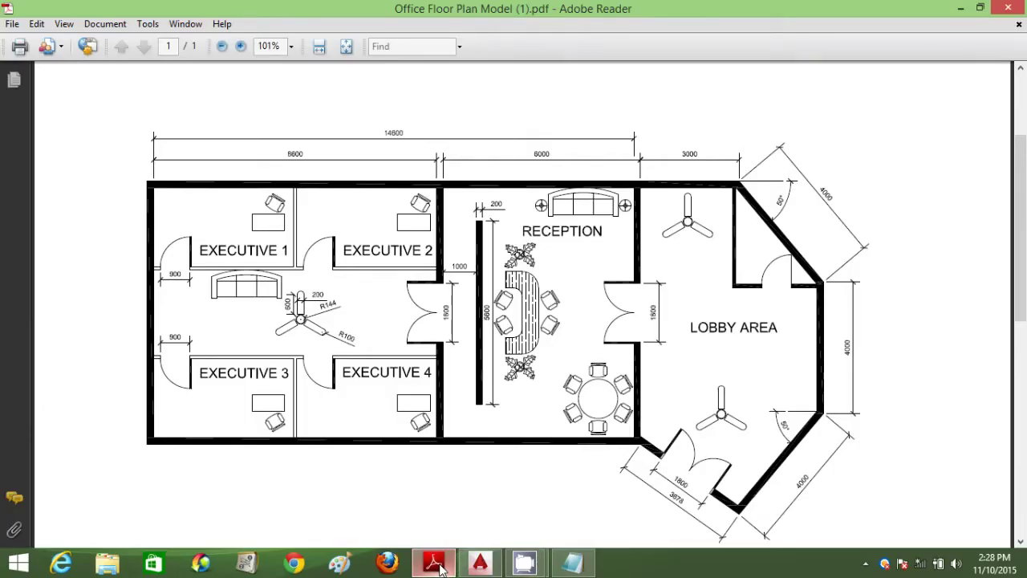
{"action": "left_click", "coordinate": [438, 567]}
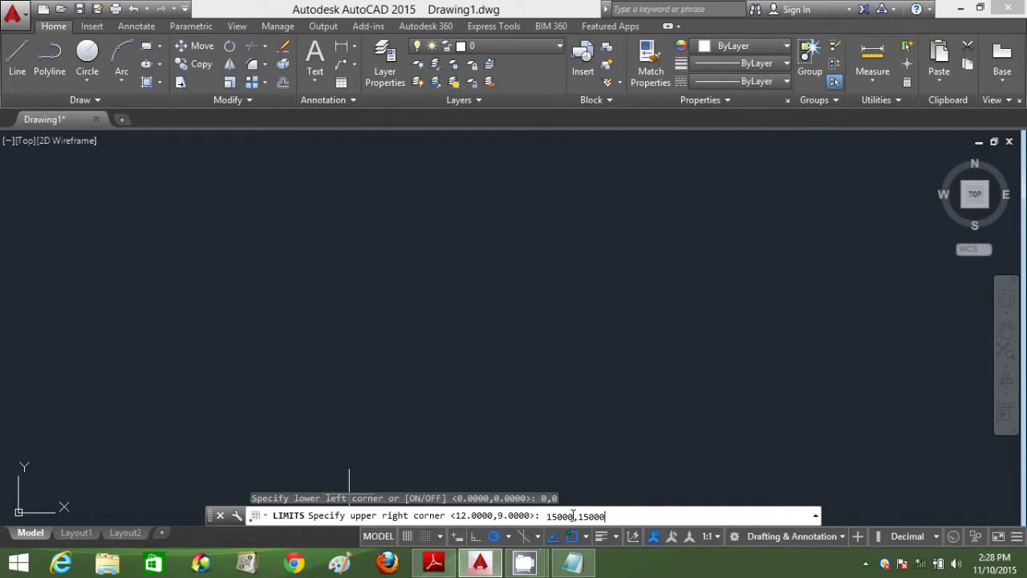
{"action": "key", "text": "Return"}
{"action": "type", "text": "z"}
{"action": "key", "text": "Return"}
{"action": "type", "text": "A"}
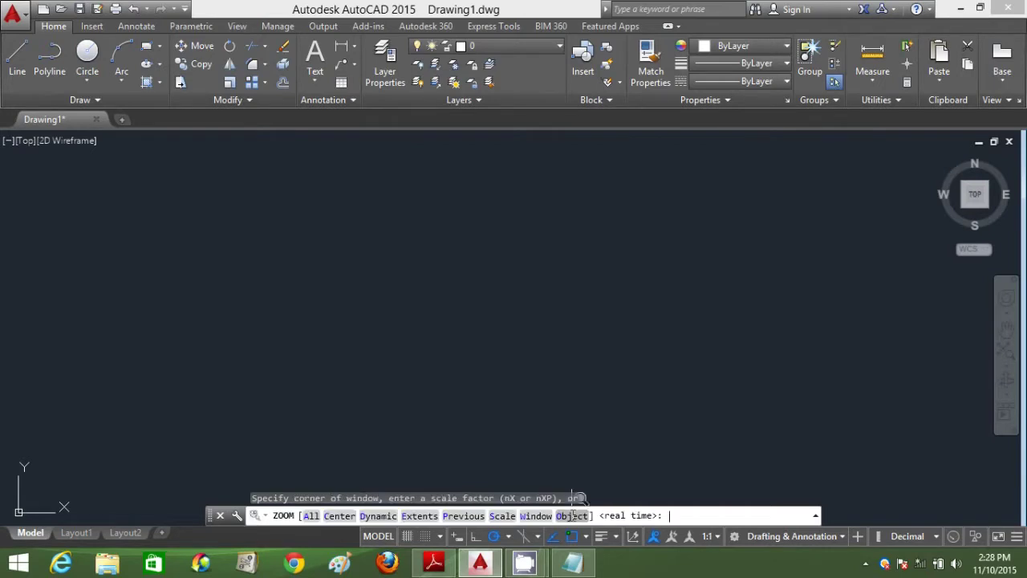
{"action": "key", "text": "Return"}
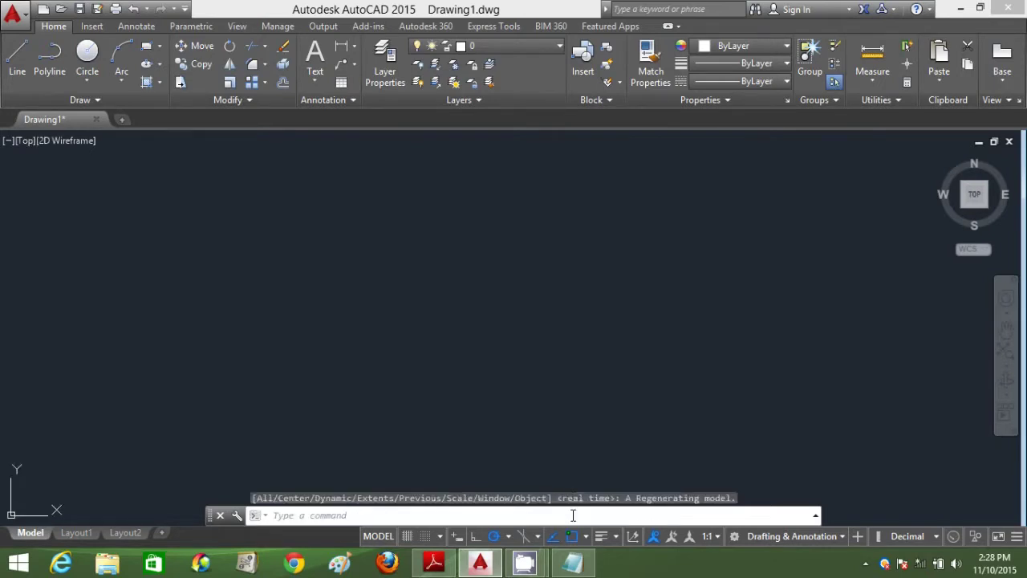
Examine the wall dimensions of the executive rooms and reception in the floor plan PDF at 125%, and return to AutoCAD.
{"action": "left_click", "coordinate": [434, 568]}
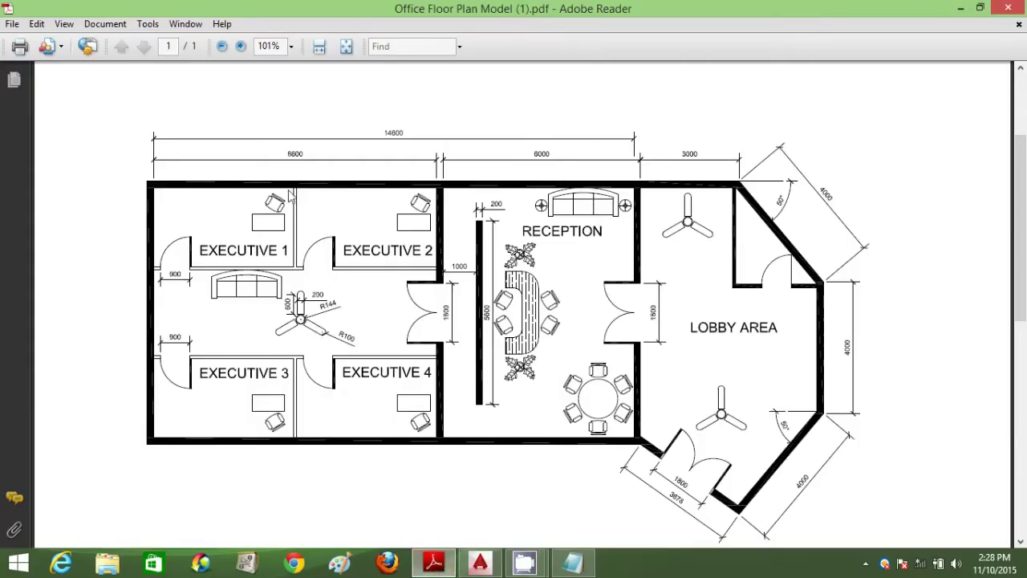
{"action": "left_click", "coordinate": [240, 47]}
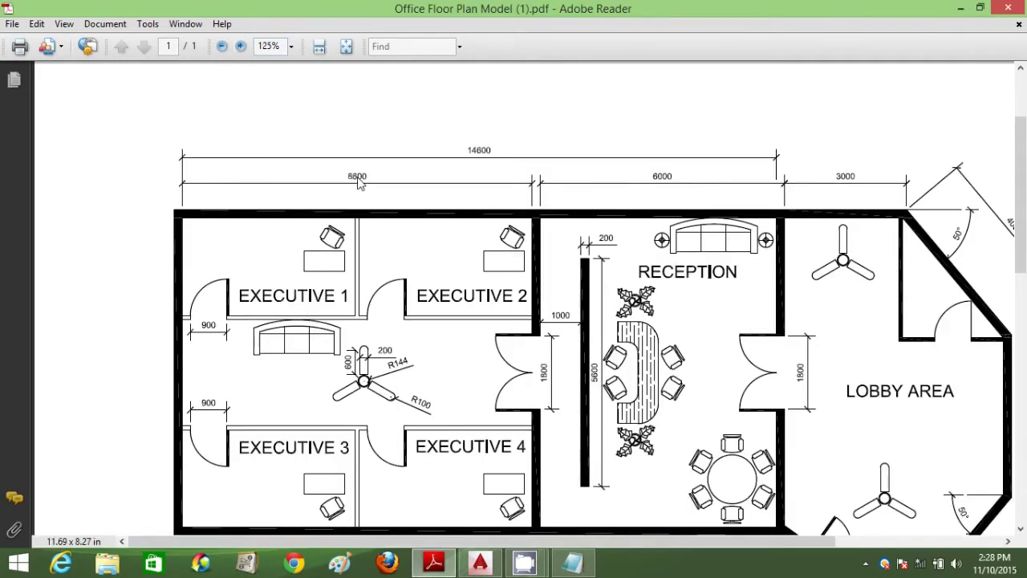
{"action": "scroll", "coordinate": [407, 222], "scroll_direction": "down", "scroll_amount": 1}
{"action": "scroll", "coordinate": [406, 221], "scroll_direction": "down", "scroll_amount": 1}
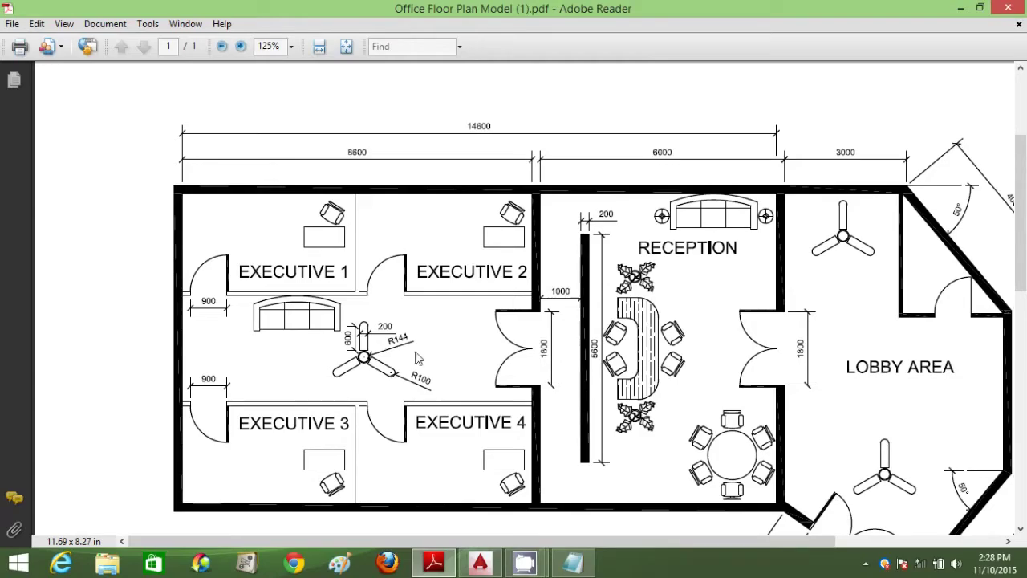
{"action": "left_click", "coordinate": [479, 563]}
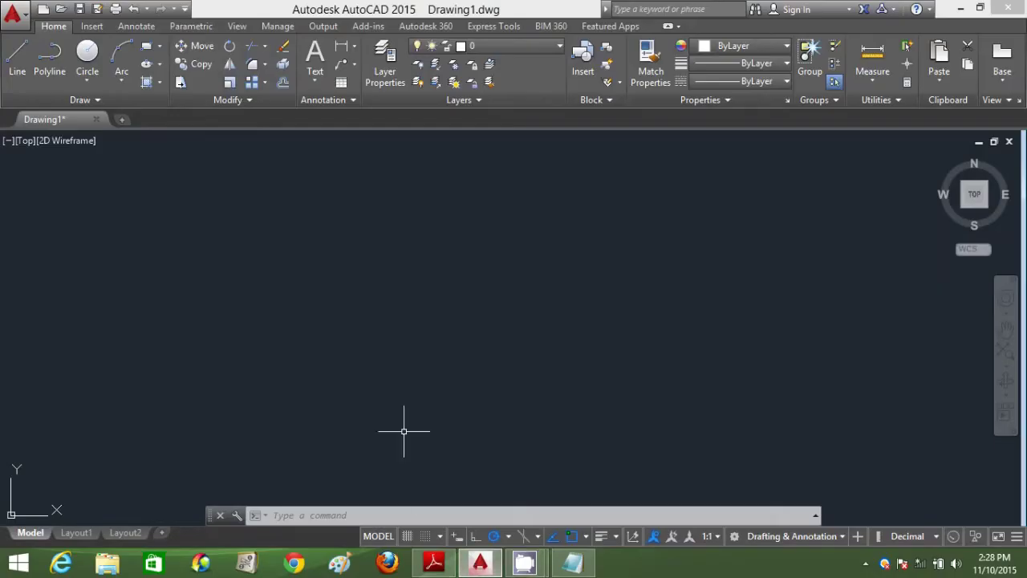
Draw the upper wall line of the executive area as a horizontal line 8600 mm long to the right.
{"action": "left_click", "coordinate": [18, 58]}
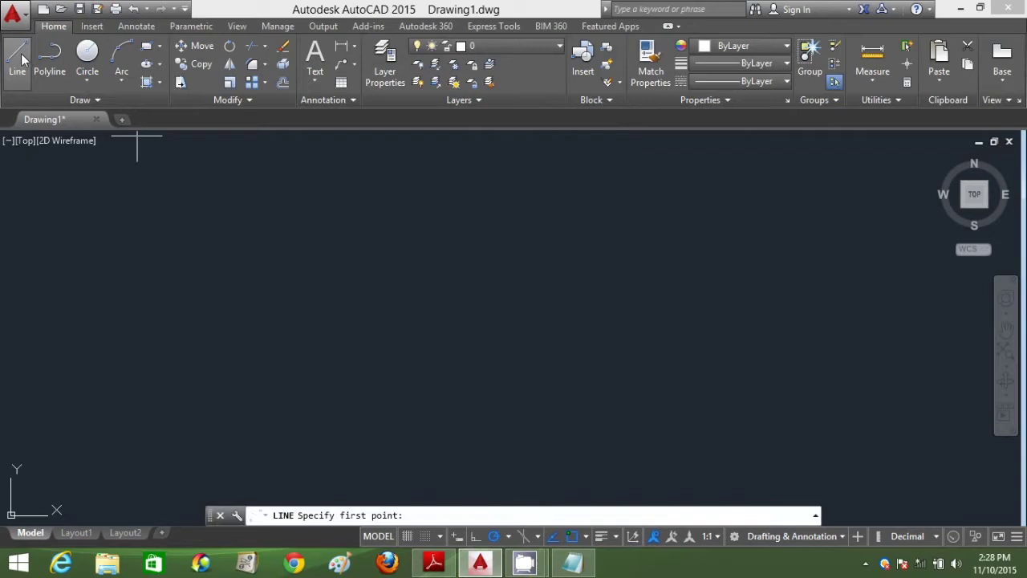
{"action": "left_click", "coordinate": [261, 212]}
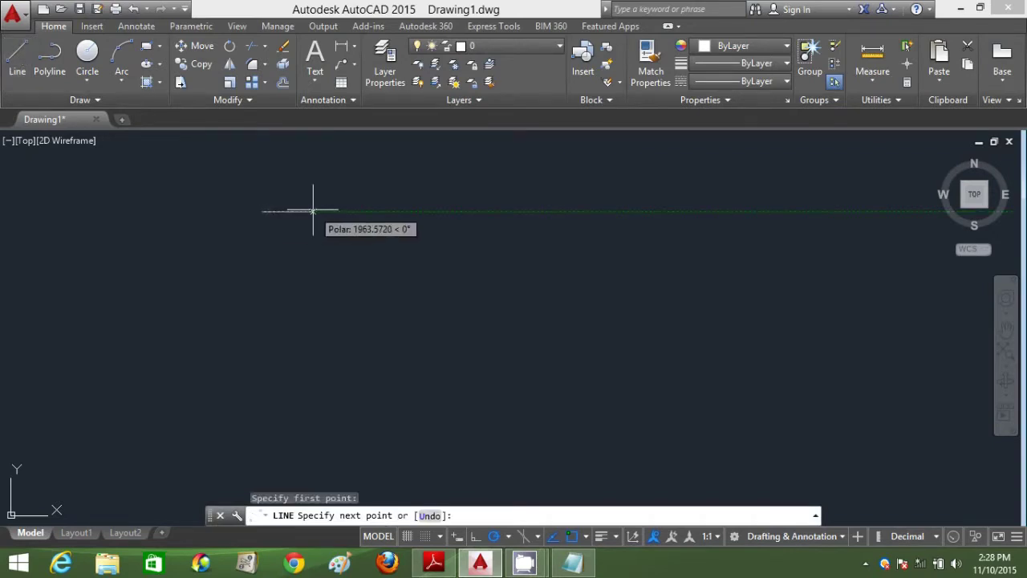
{"action": "type", "text": "8600"}
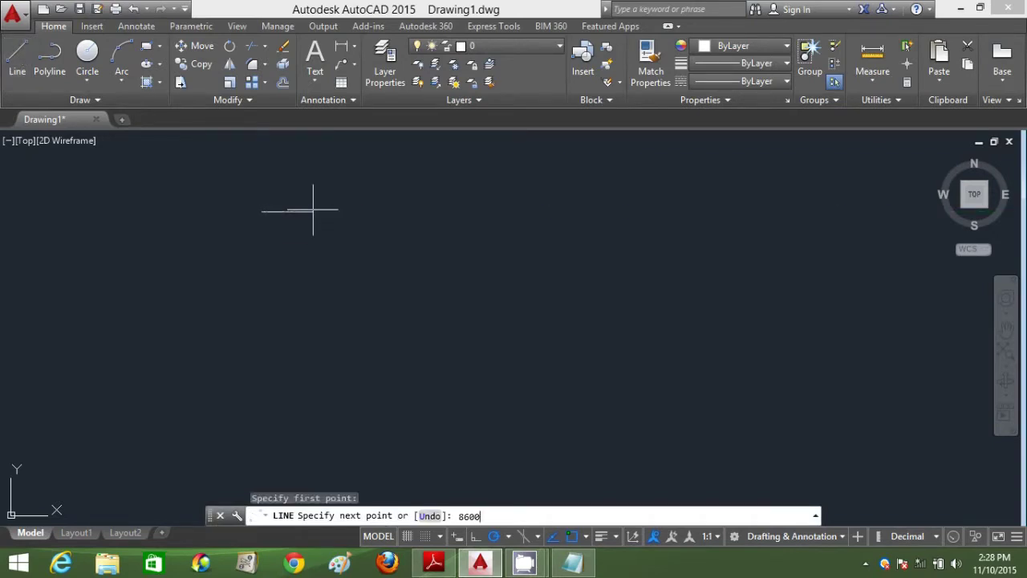
{"action": "key", "text": "Return"}
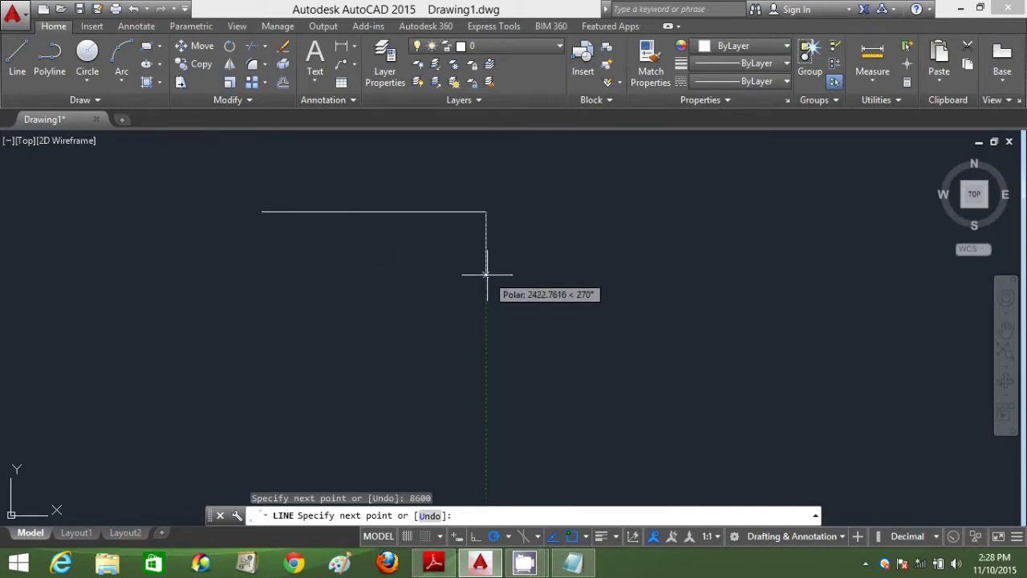
Check the floor plan PDF, and close the executive area's outline with an 8000 mm line downward and lines back to the start point.
{"action": "left_click", "coordinate": [434, 562]}
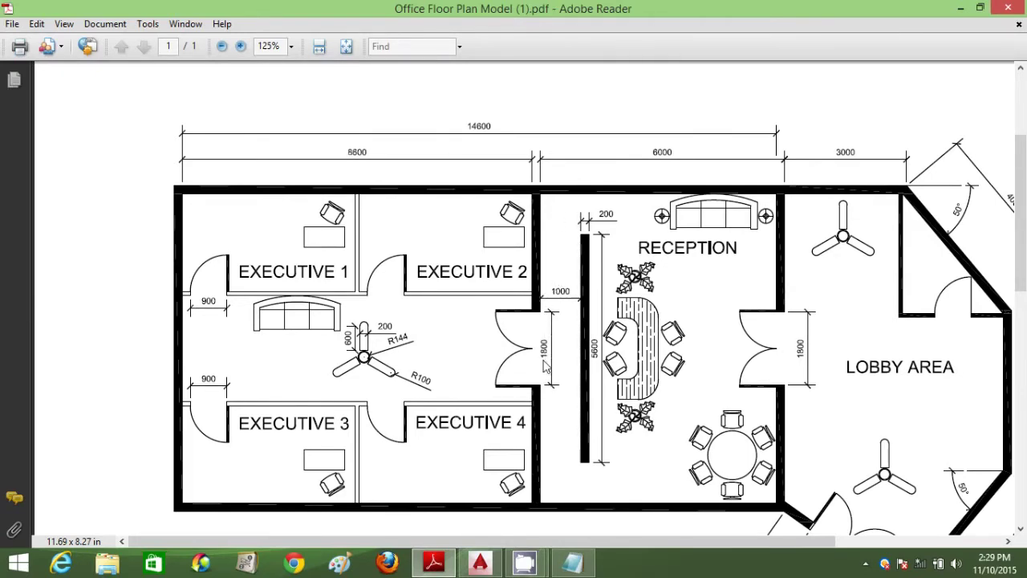
{"action": "left_click", "coordinate": [434, 562]}
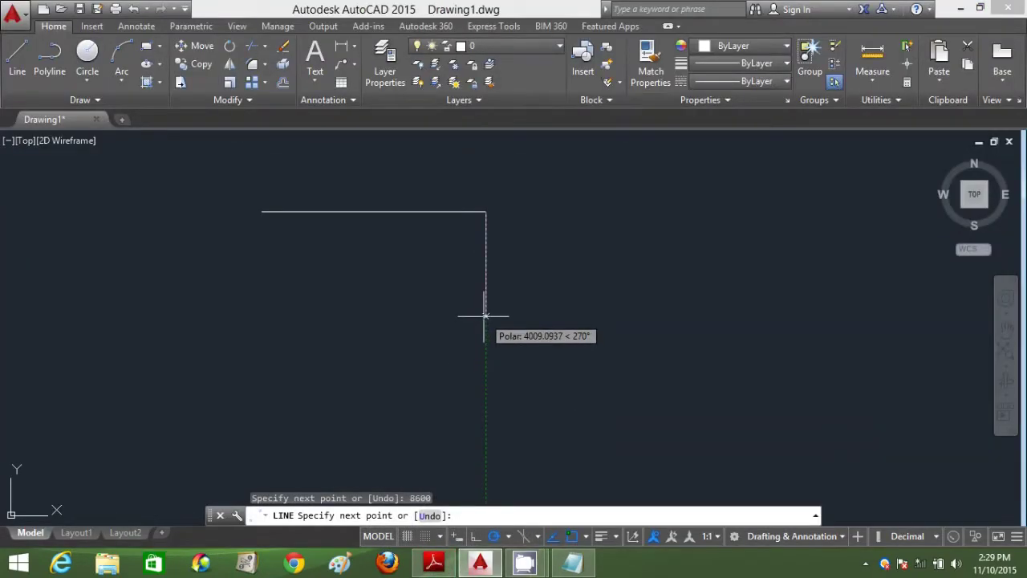
{"action": "type", "text": "8"}
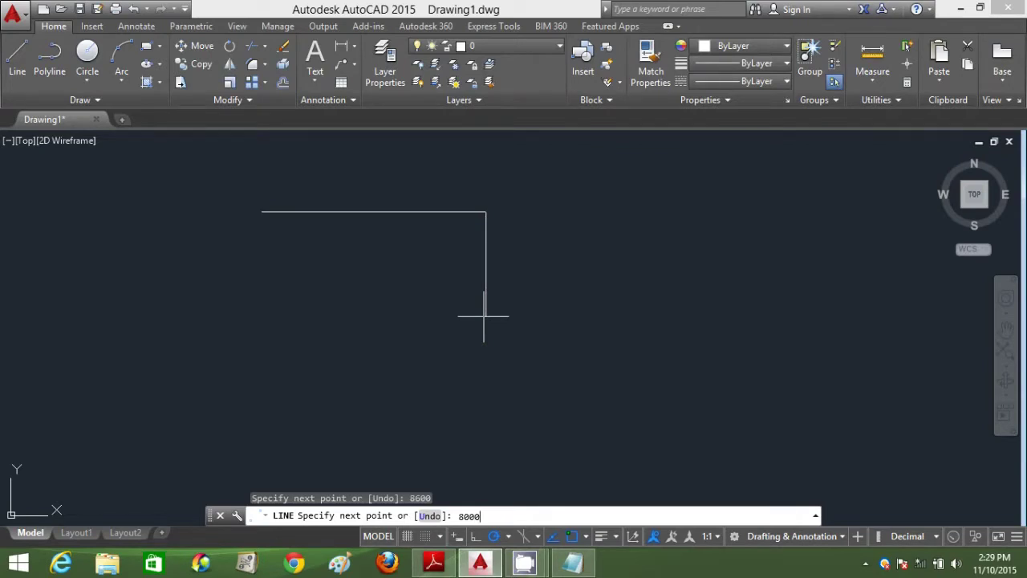
{"action": "type", "text": "000"}
{"action": "key", "text": "Return"}
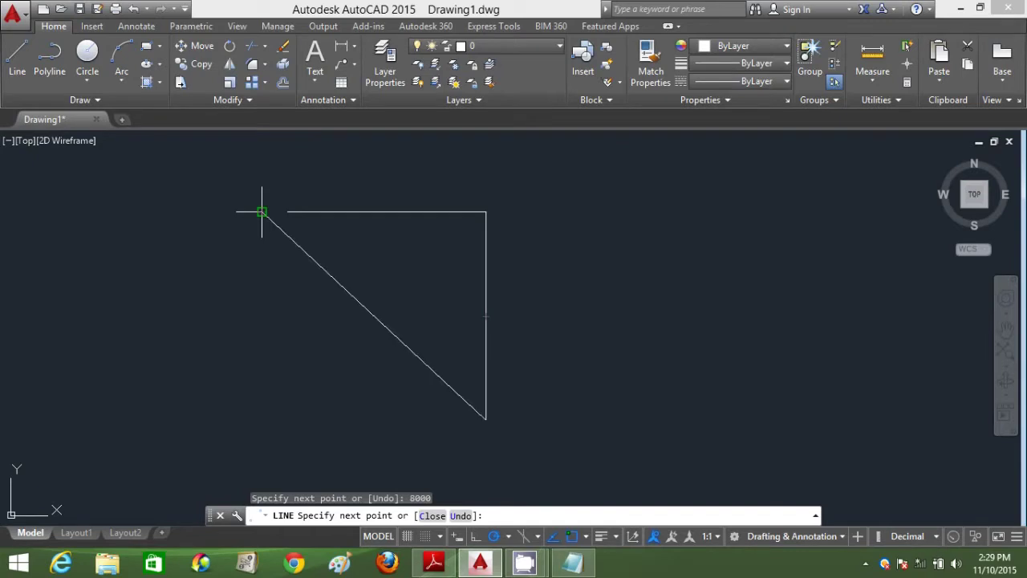
{"action": "left_click", "coordinate": [261, 419]}
{"action": "left_click", "coordinate": [262, 212]}
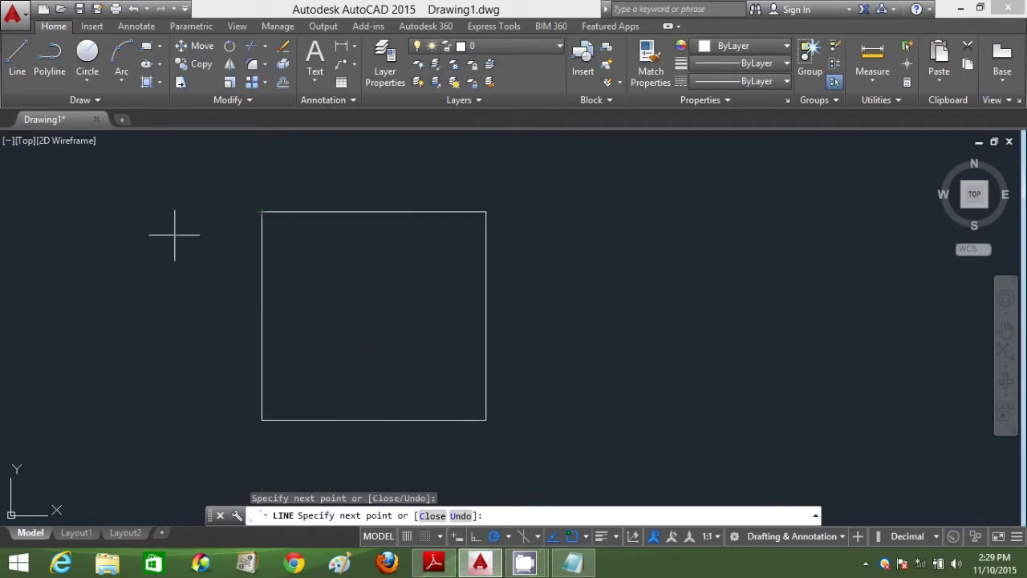
{"action": "key", "text": "Escape"}
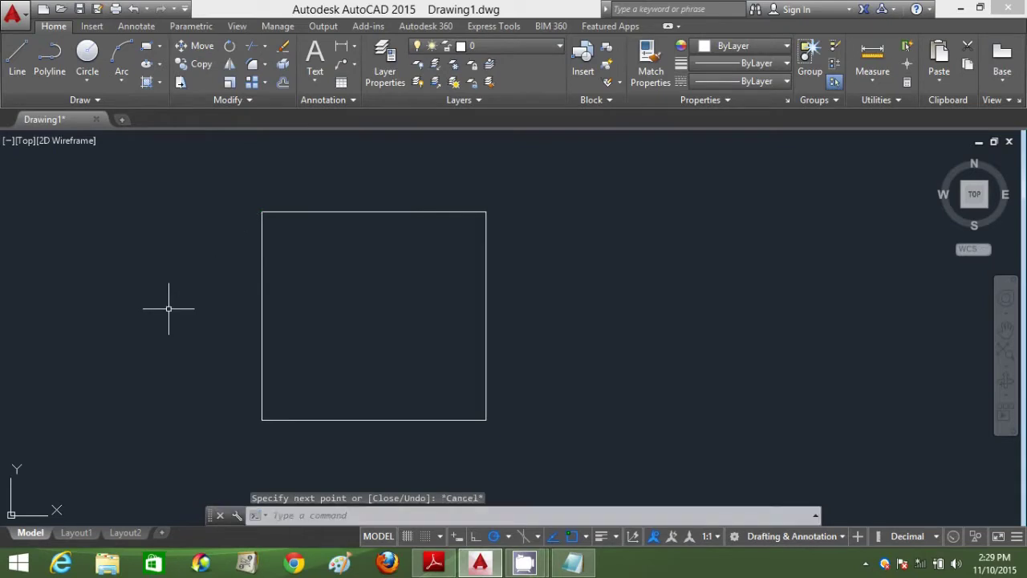
Check the wall thickness in the floor plan PDF, and offset the executive area's right wall line 200 mm outward.
{"action": "left_click", "coordinate": [434, 563]}
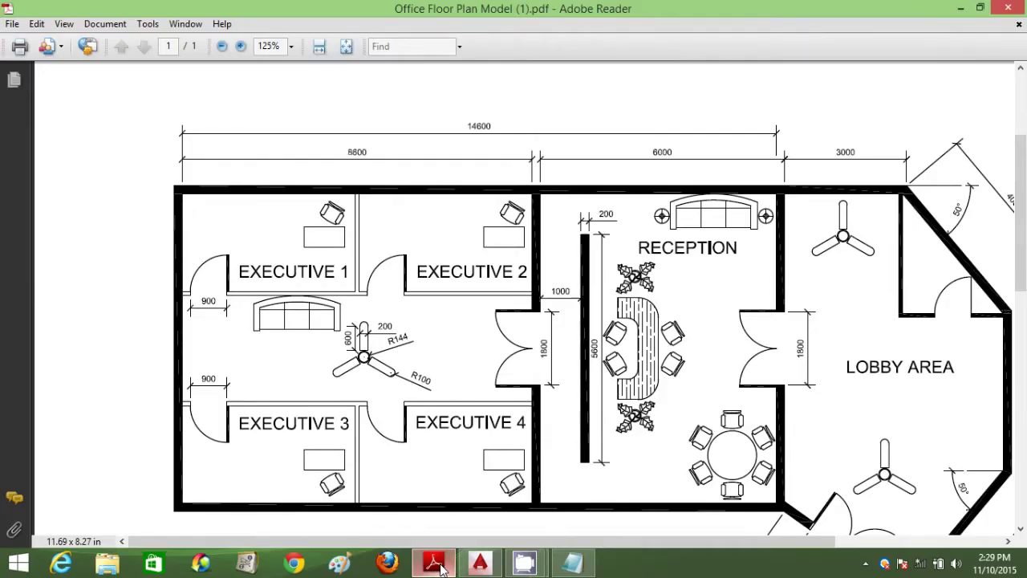
{"action": "left_click", "coordinate": [435, 563]}
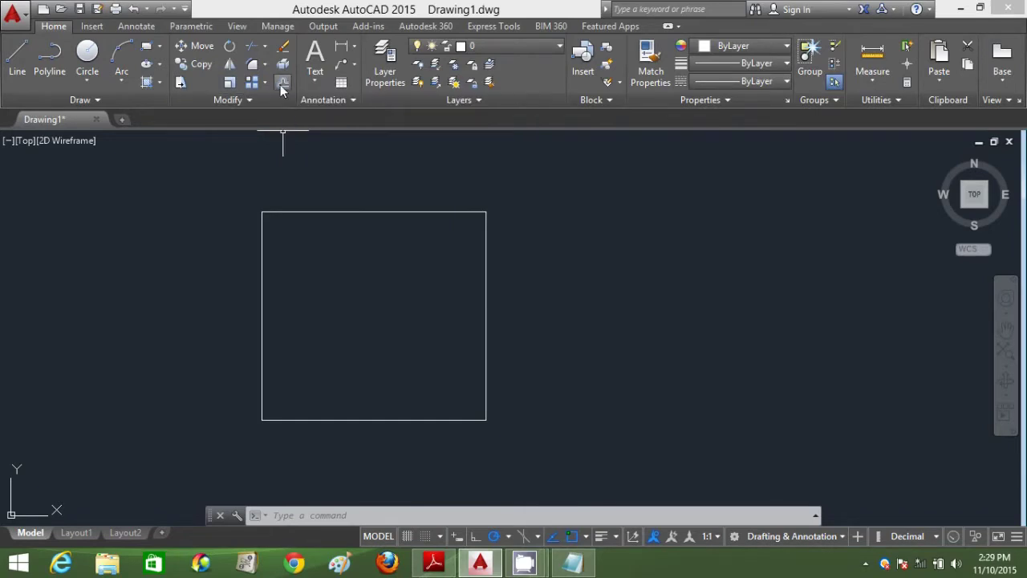
{"action": "left_click", "coordinate": [282, 86]}
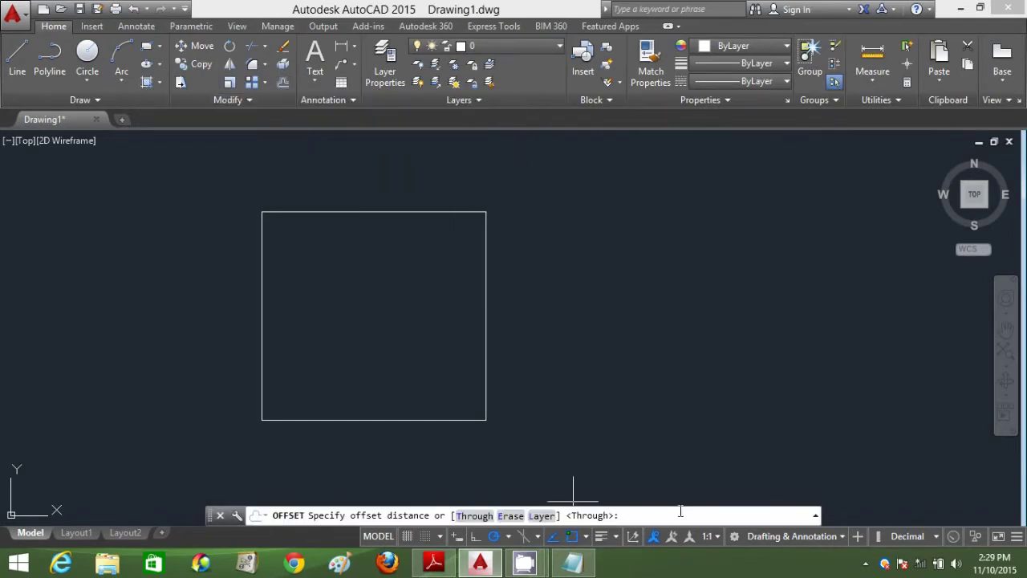
{"action": "key", "text": "Return"}
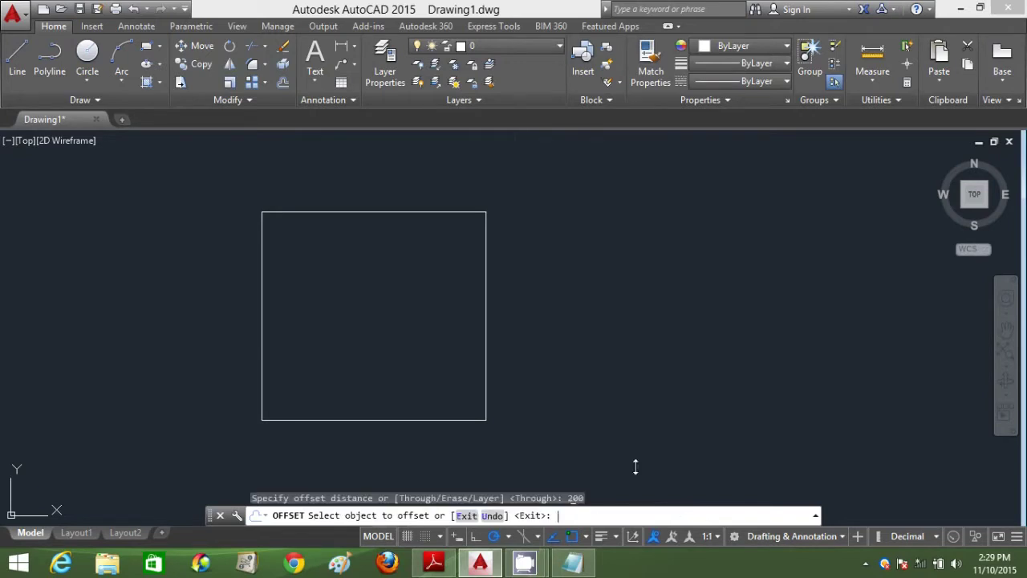
{"action": "left_click", "coordinate": [485, 314]}
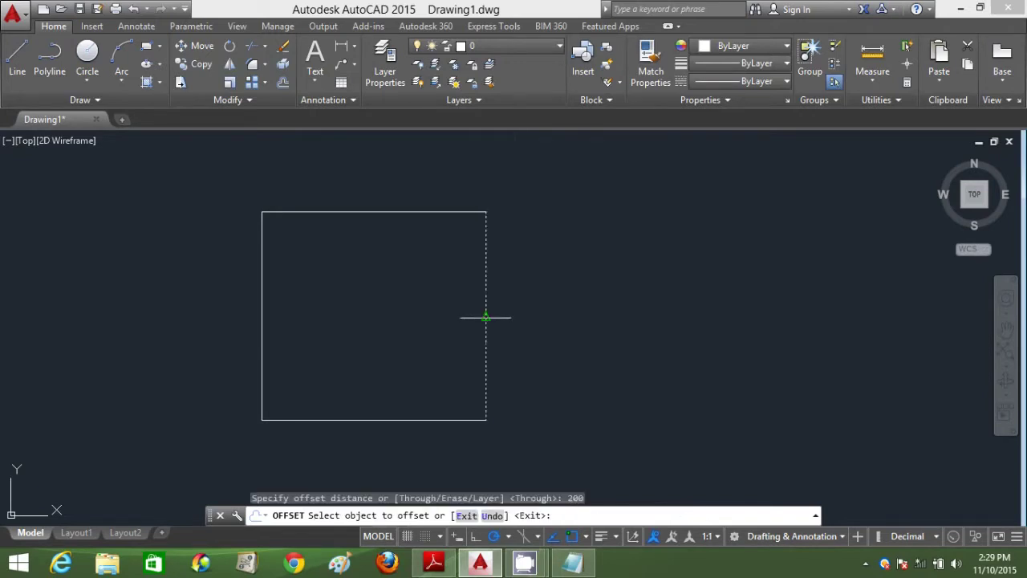
{"action": "left_click", "coordinate": [589, 306]}
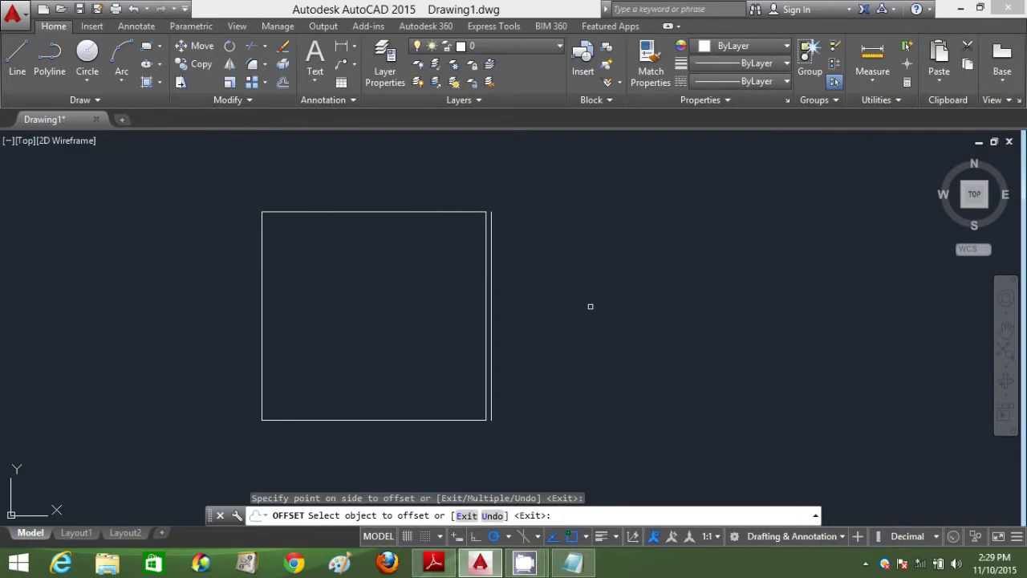
{"action": "key", "text": "Escape"}
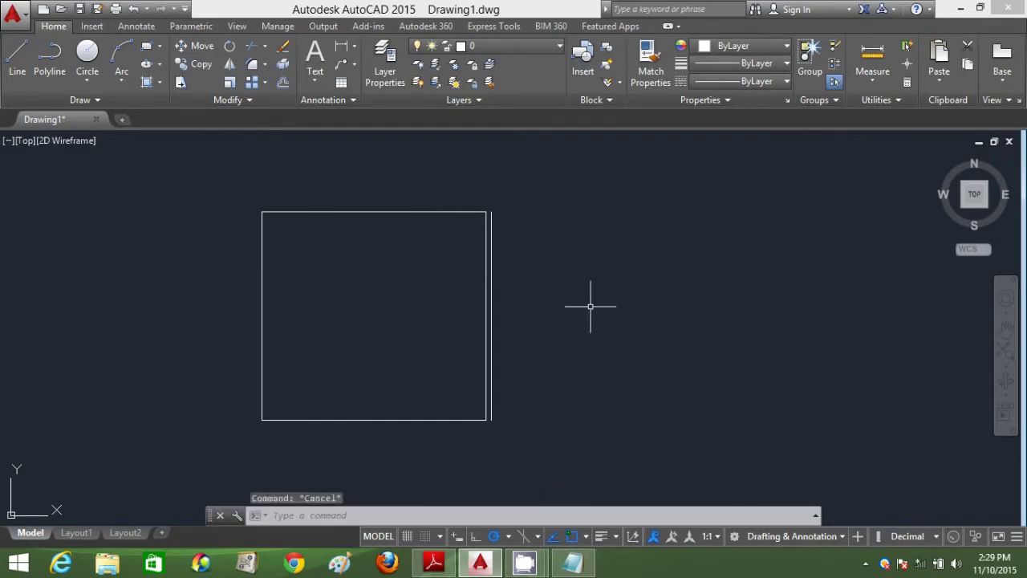
Consult the floor plan PDF and draw the reception's upper wall line 6000 mm to the right from the offset line's upper end.
{"action": "left_click", "coordinate": [481, 565]}
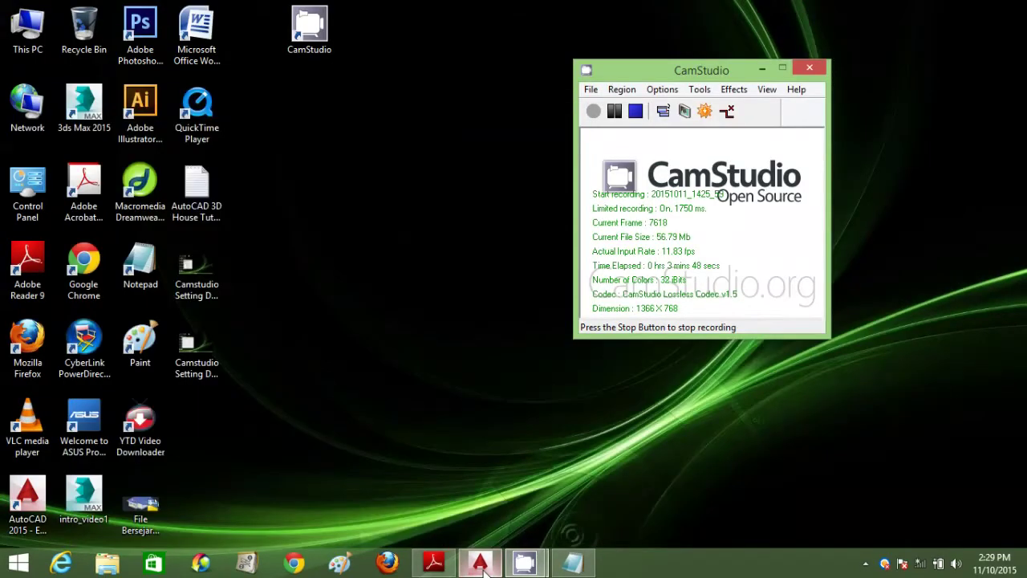
{"action": "left_click", "coordinate": [481, 565]}
{"action": "left_click", "coordinate": [433, 565]}
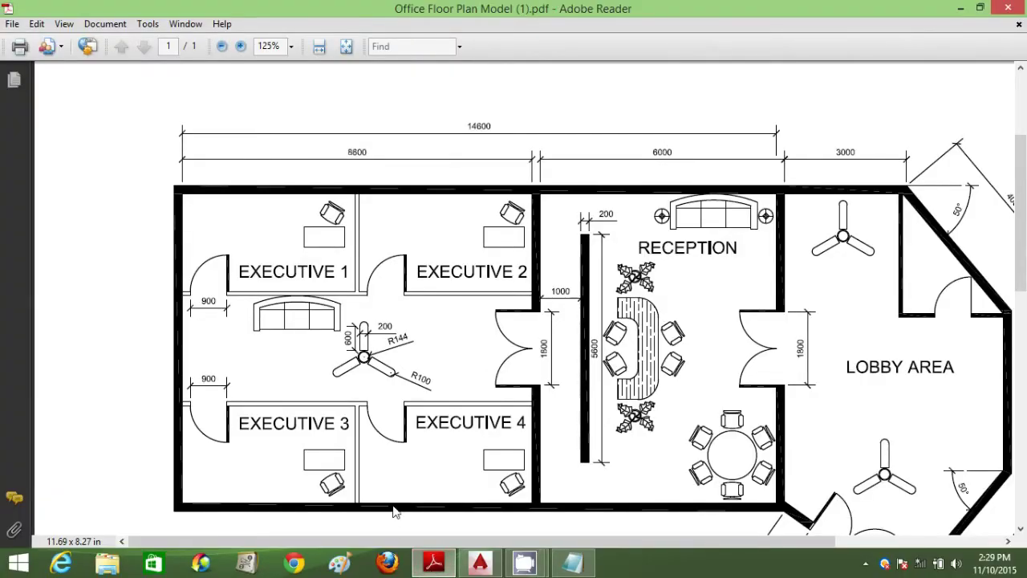
{"action": "left_click", "coordinate": [446, 567]}
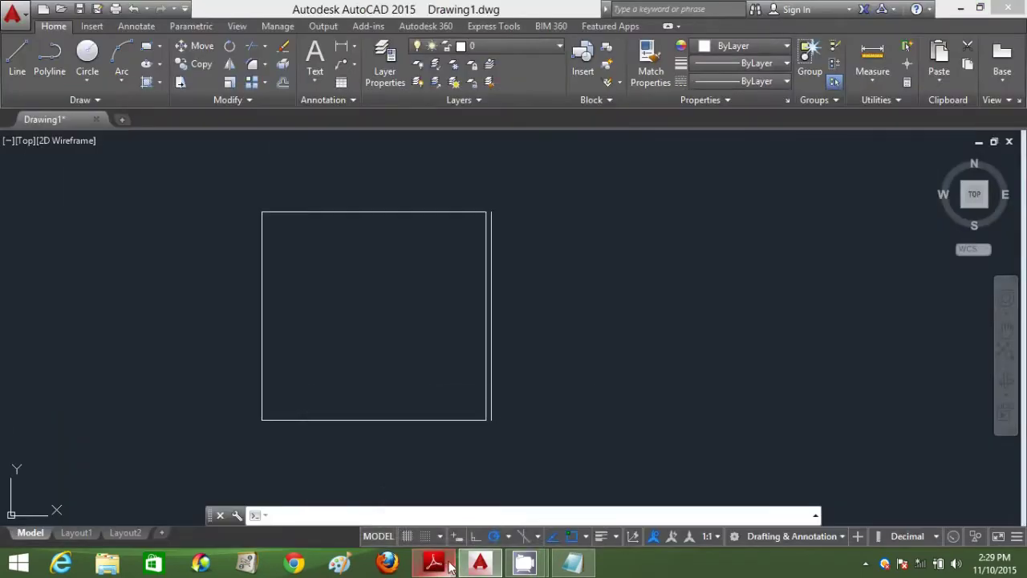
{"action": "left_click", "coordinate": [312, 517]}
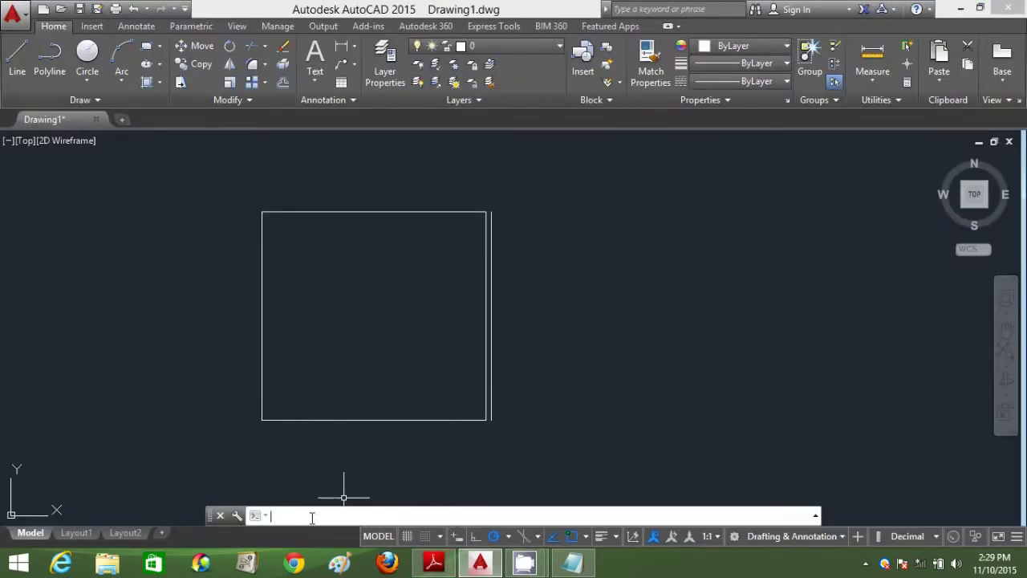
{"action": "type", "text": "l"}
{"action": "key", "text": "Return"}
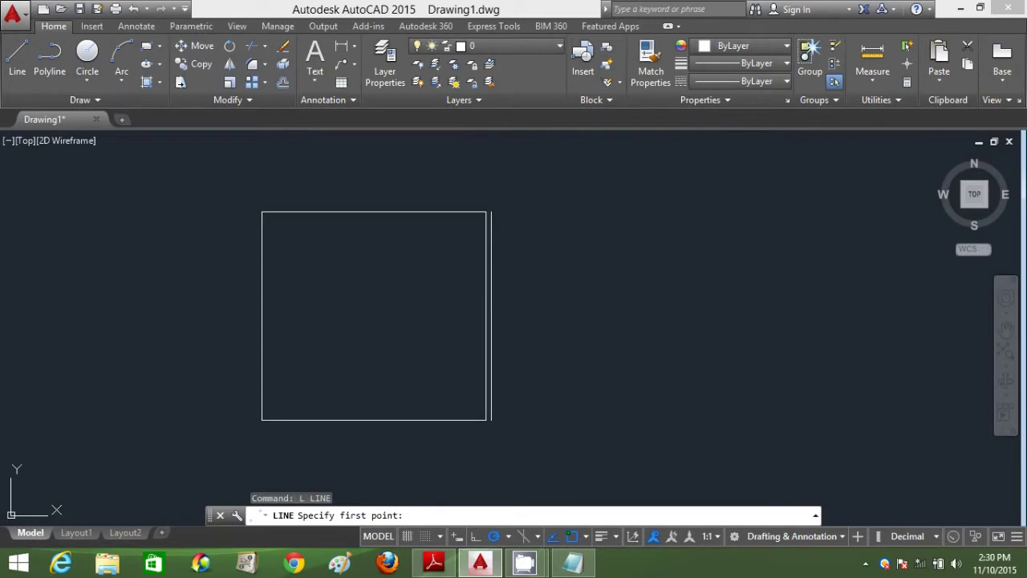
{"action": "left_click", "coordinate": [490, 211]}
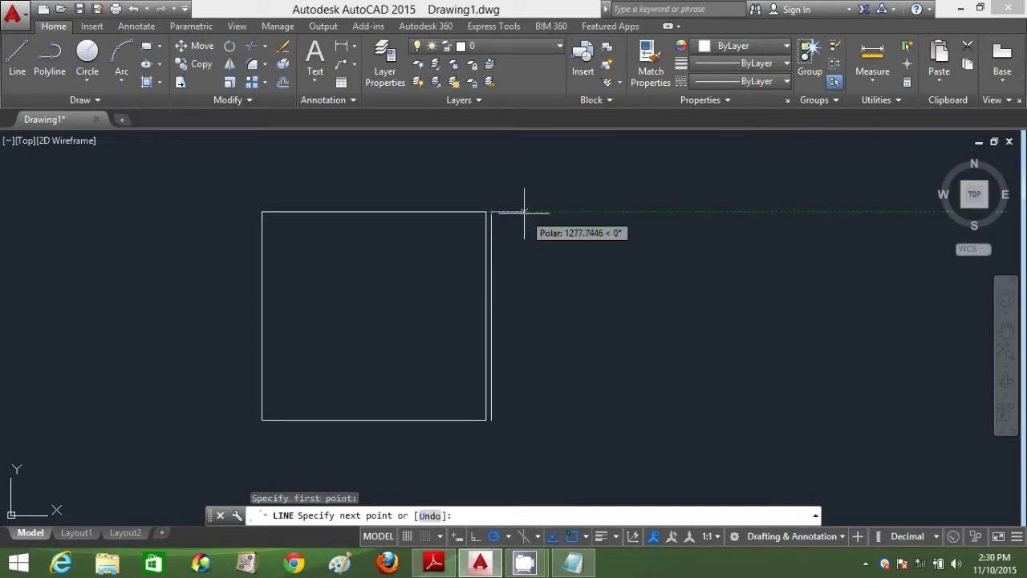
{"action": "type", "text": "6000"}
{"action": "key", "text": "Return"}
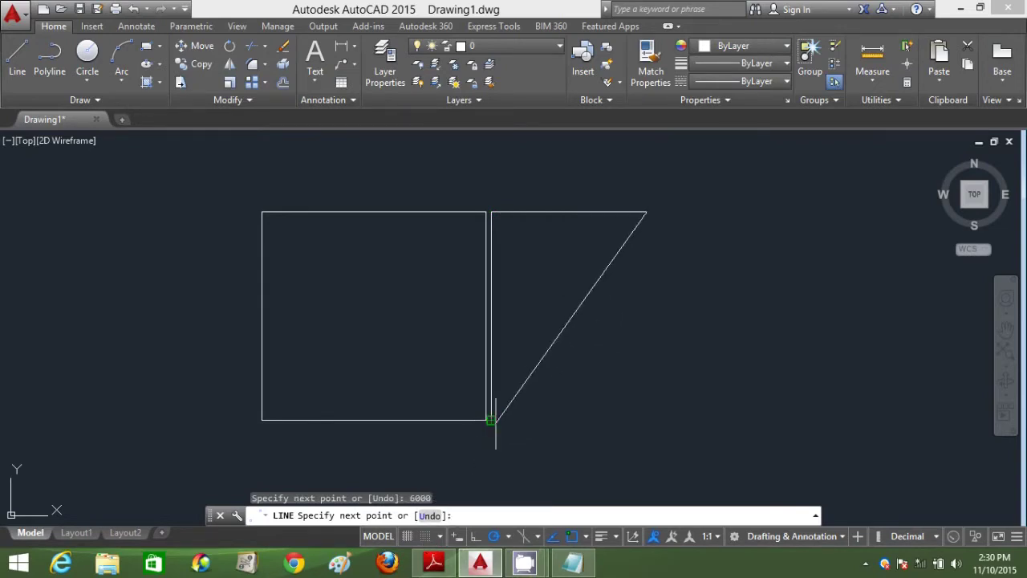
Complete the reception outline with a vertical line down to the lower wall level and a line back to the offset line's lower end.
{"action": "left_click", "coordinate": [649, 419]}
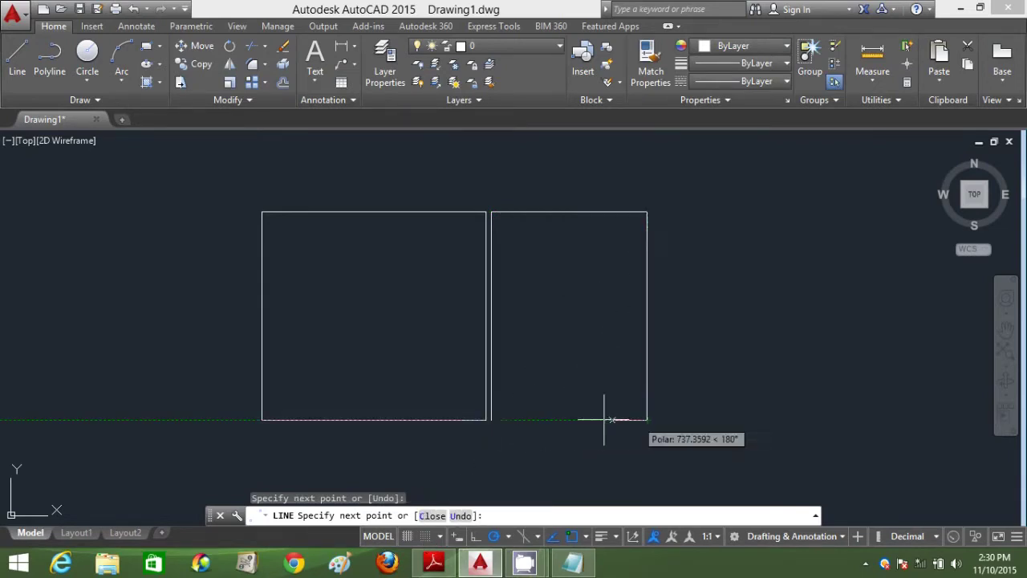
{"action": "left_click", "coordinate": [491, 418]}
{"action": "key", "text": "Return"}
Check the floor plan PDF and draw short lines bridging the partition wall's gap at its upper and lower ends.
{"action": "left_click", "coordinate": [481, 563]}
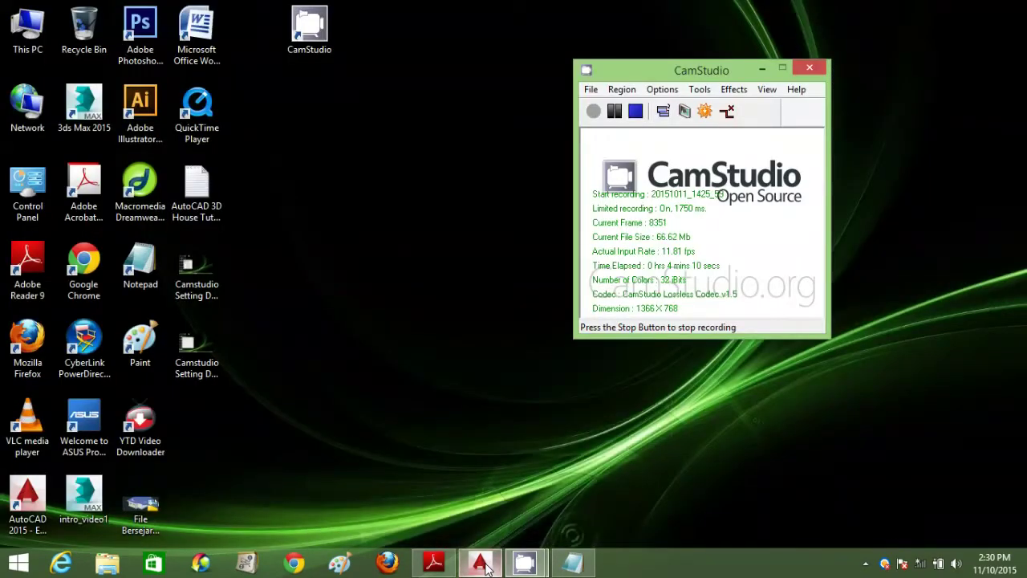
{"action": "left_click", "coordinate": [480, 563]}
{"action": "left_click", "coordinate": [434, 563]}
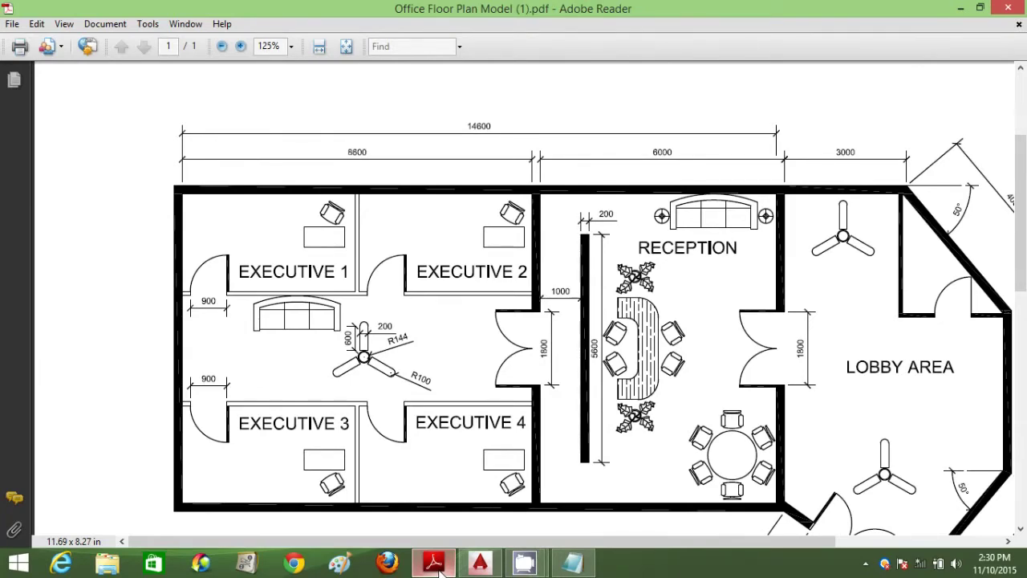
{"action": "left_click", "coordinate": [438, 568]}
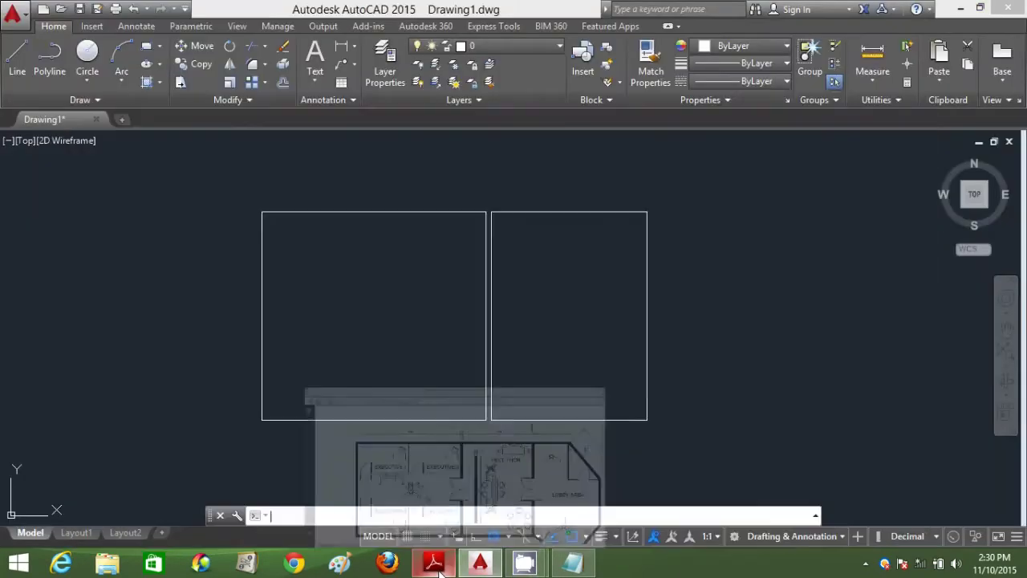
{"action": "left_click", "coordinate": [17, 56]}
{"action": "left_click", "coordinate": [486, 212]}
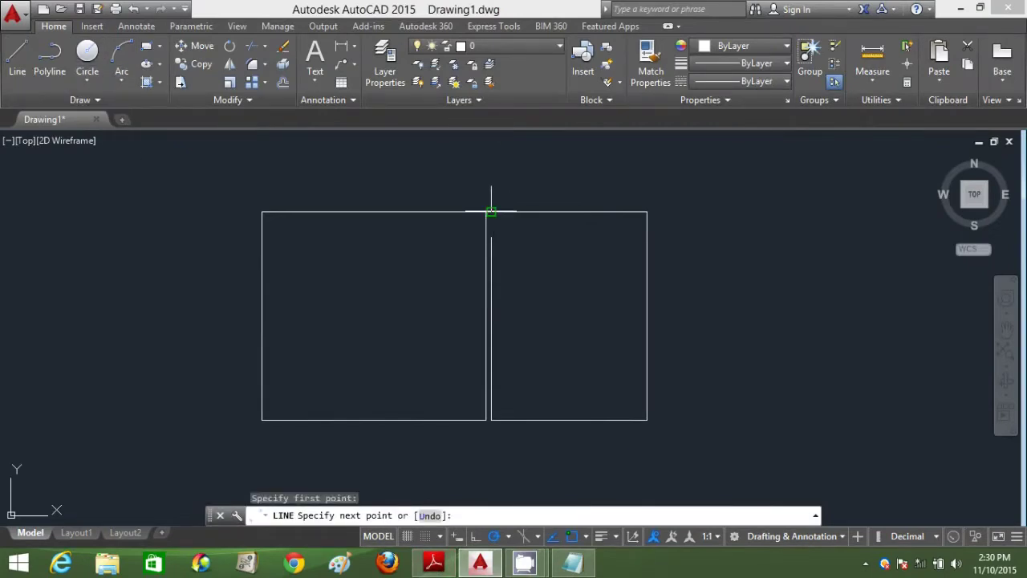
{"action": "key", "text": "Escape"}
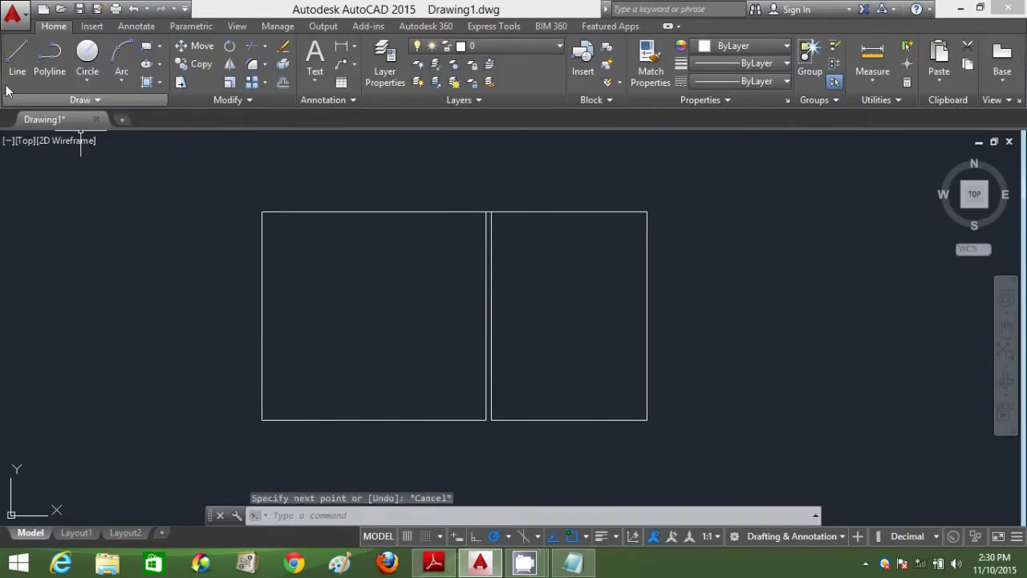
{"action": "left_click", "coordinate": [18, 56]}
{"action": "left_click", "coordinate": [491, 420]}
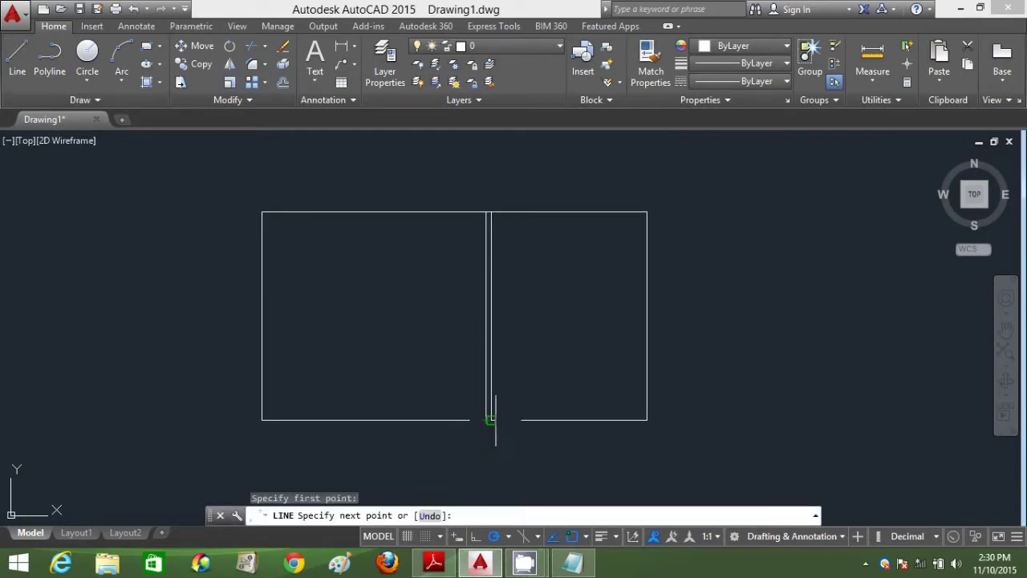
{"action": "key", "text": "Escape"}
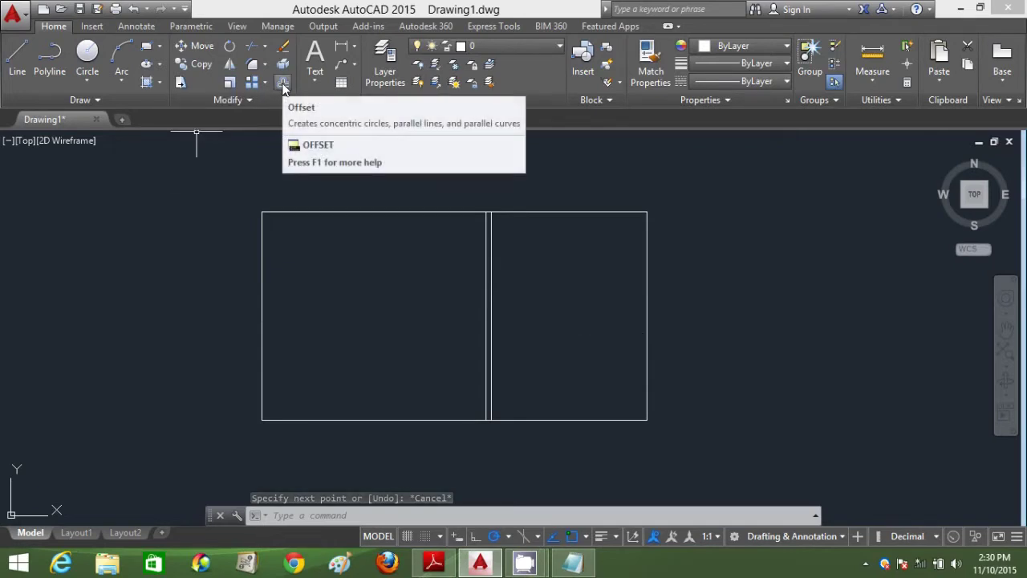
Offset the executive area's upper, left and lower wall lines 200 mm outward.
{"action": "left_click", "coordinate": [294, 516]}
{"action": "type", "text": "o"}
{"action": "key", "text": "Return"}
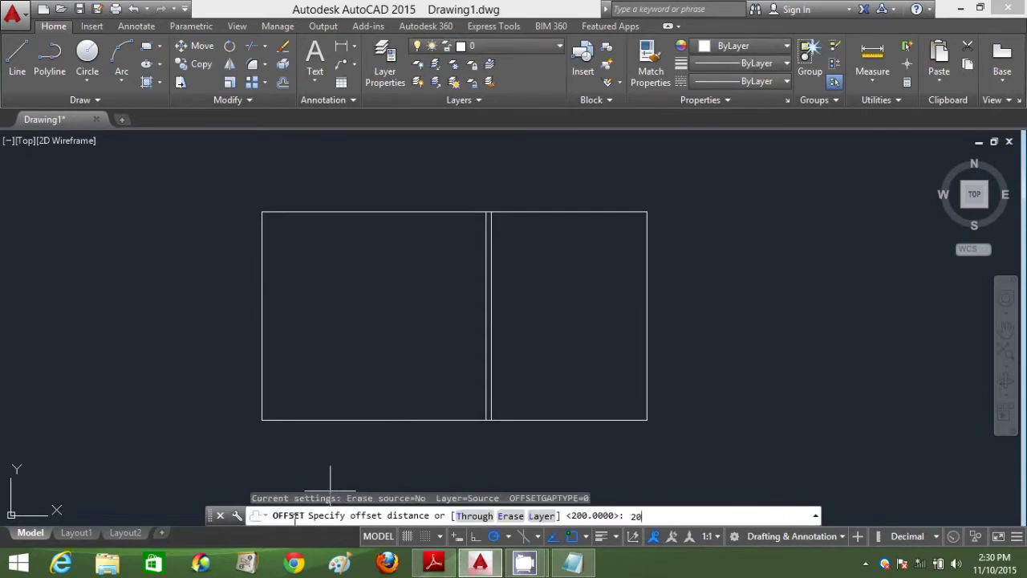
{"action": "type", "text": "200"}
{"action": "key", "text": "Return"}
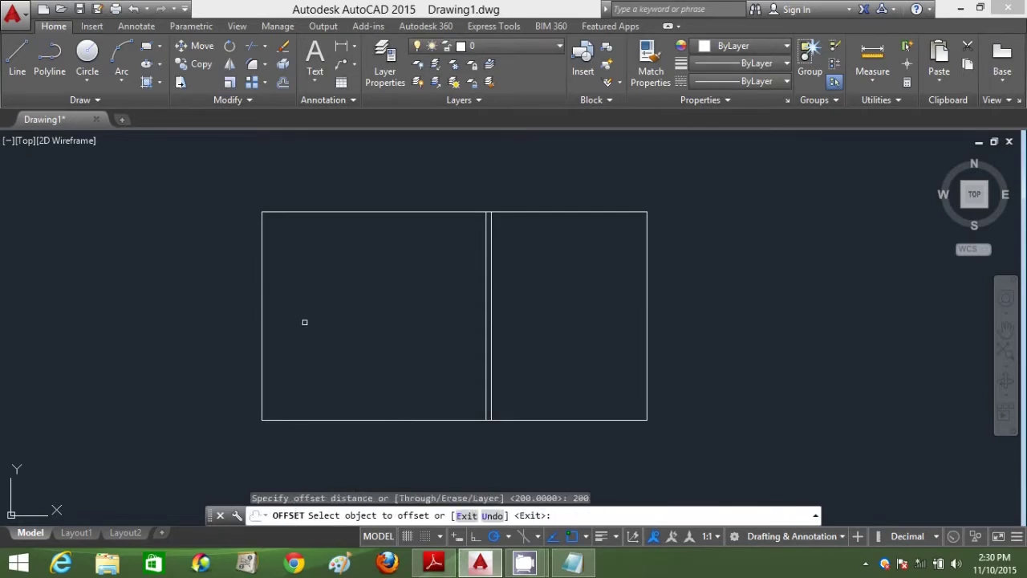
{"action": "left_click", "coordinate": [345, 213]}
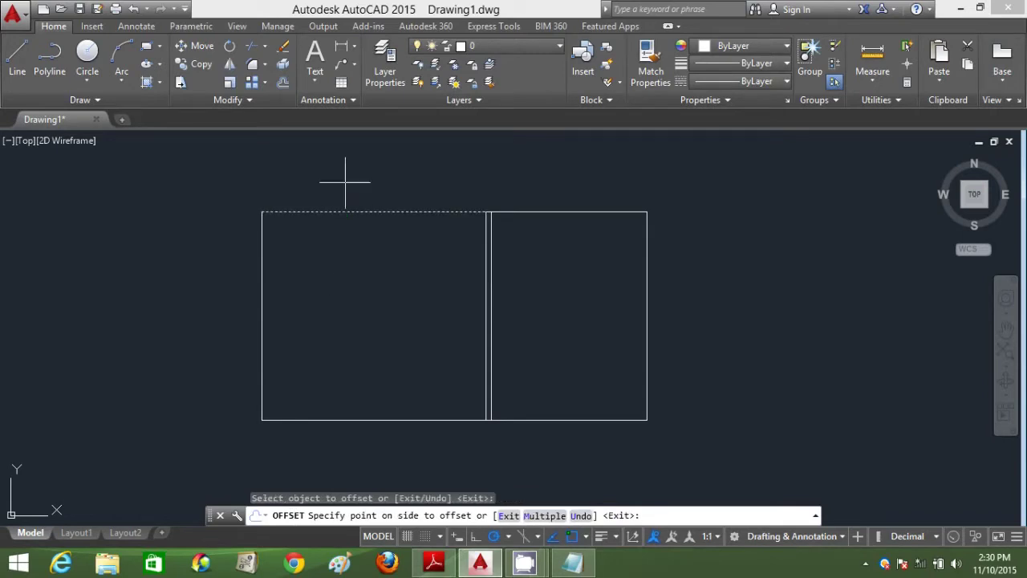
{"action": "left_click", "coordinate": [262, 272]}
{"action": "left_click", "coordinate": [204, 278]}
{"action": "left_click", "coordinate": [339, 419]}
{"action": "left_click", "coordinate": [338, 461]}
Offset the reception's lower, upper and right wall lines outward by the same 200 mm.
{"action": "left_click", "coordinate": [595, 421]}
{"action": "left_click", "coordinate": [589, 436]}
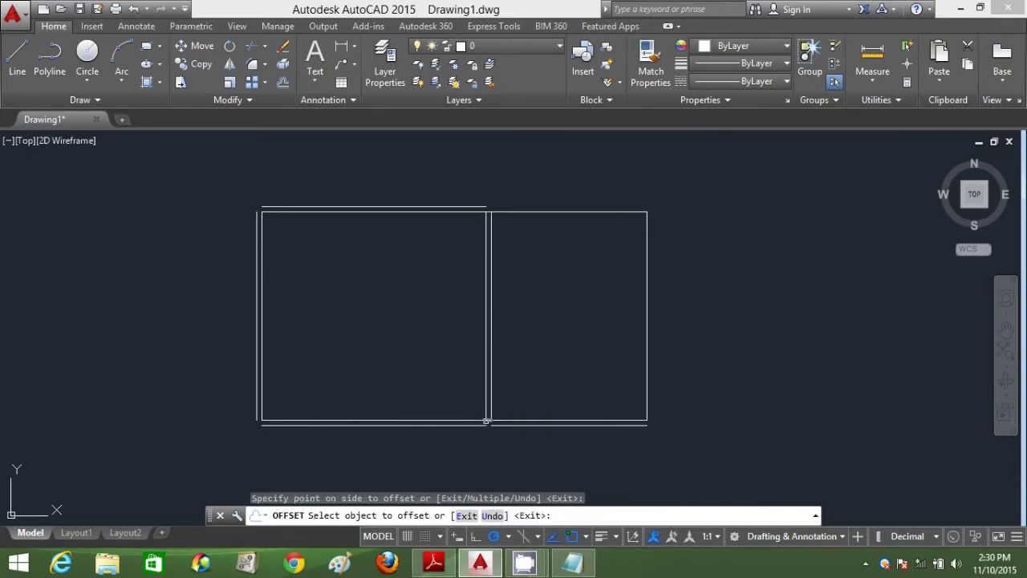
{"action": "left_click", "coordinate": [555, 212]}
{"action": "left_click", "coordinate": [554, 199]}
{"action": "left_click", "coordinate": [647, 241]}
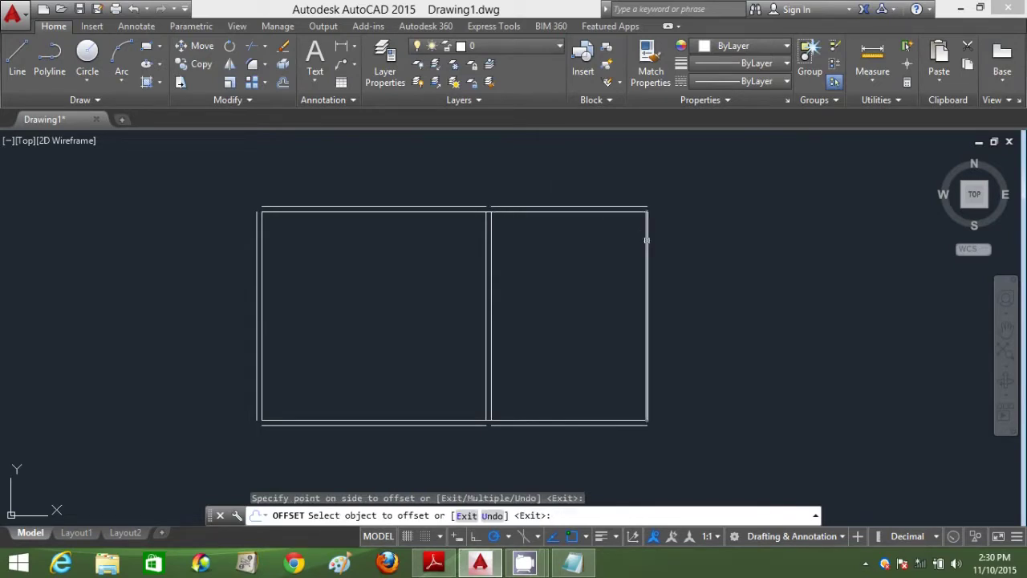
{"action": "left_click", "coordinate": [664, 246]}
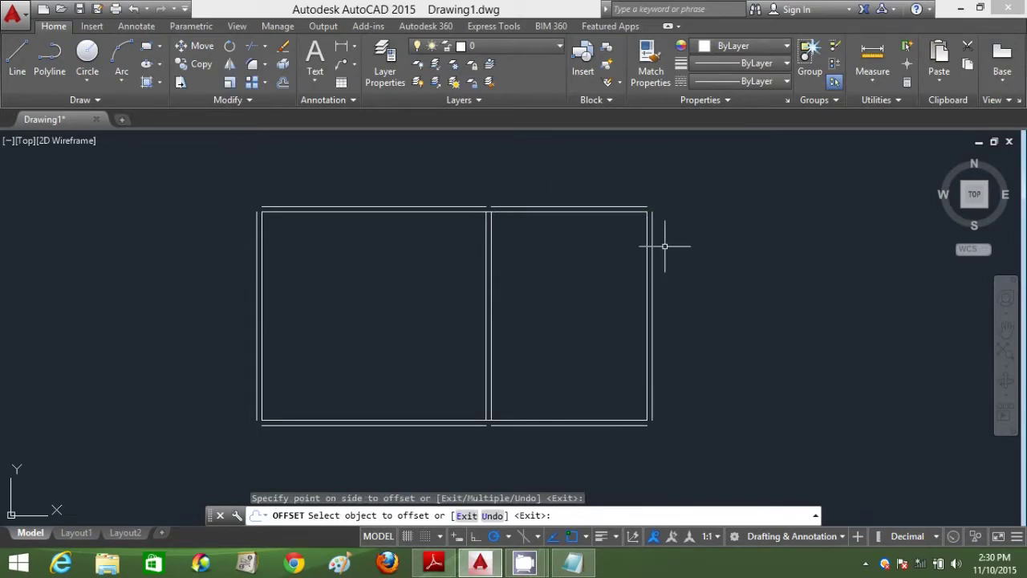
{"action": "key", "text": "Escape"}
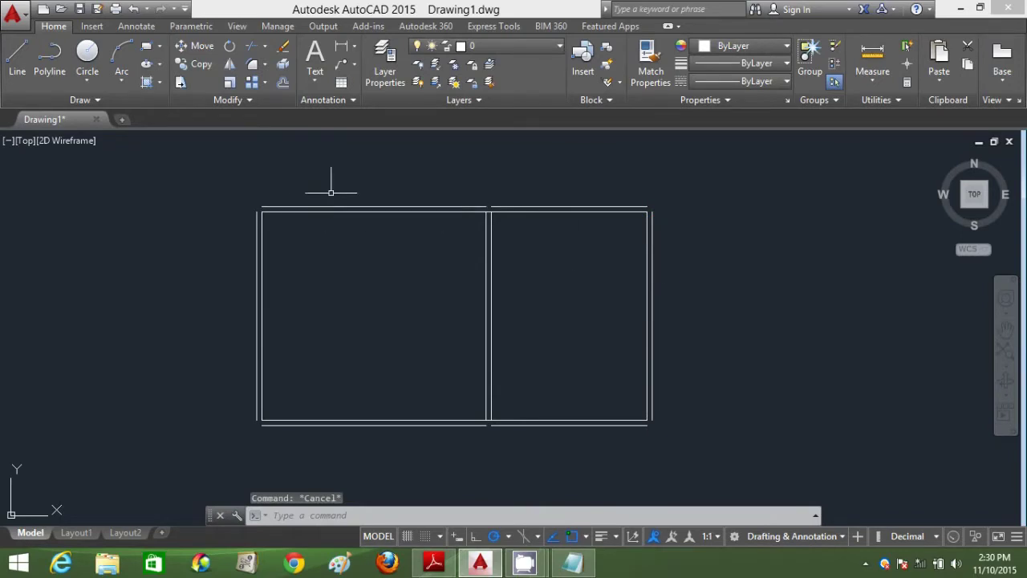
Fillet the outer wall lines to close the upper-left and lower-left corners of the executive area.
{"action": "left_click", "coordinate": [252, 66]}
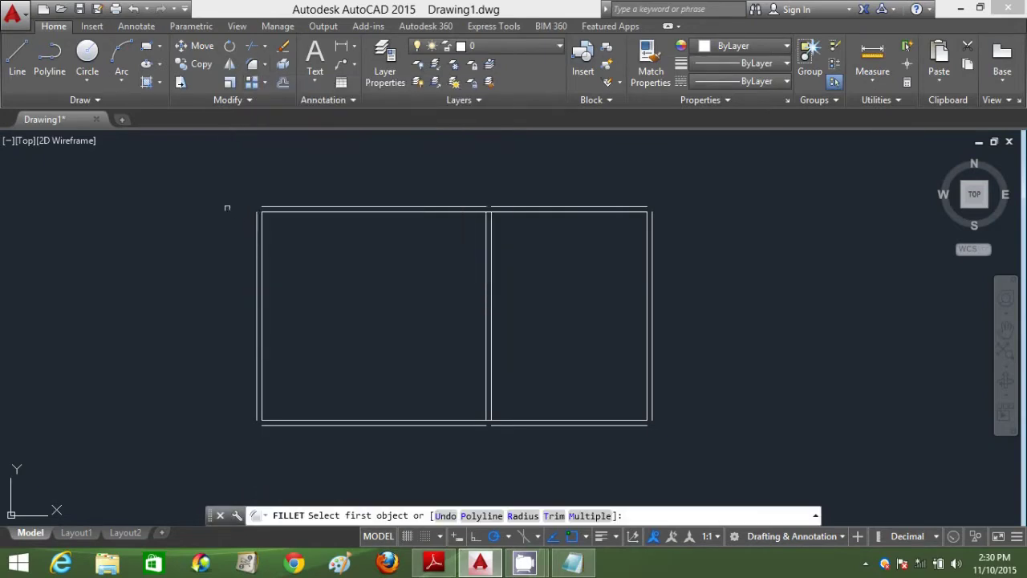
{"action": "left_click", "coordinate": [252, 230]}
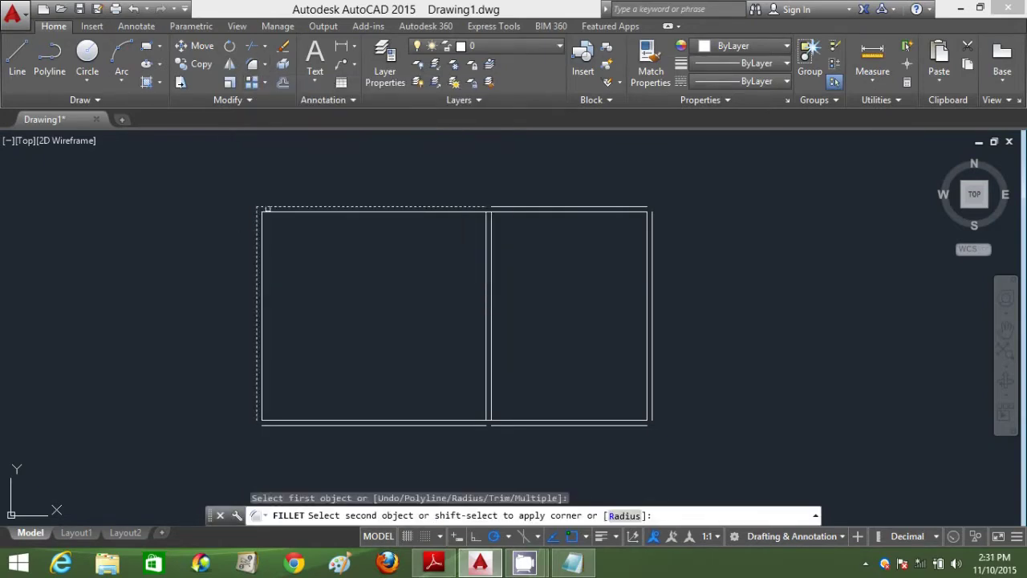
{"action": "left_click", "coordinate": [267, 206]}
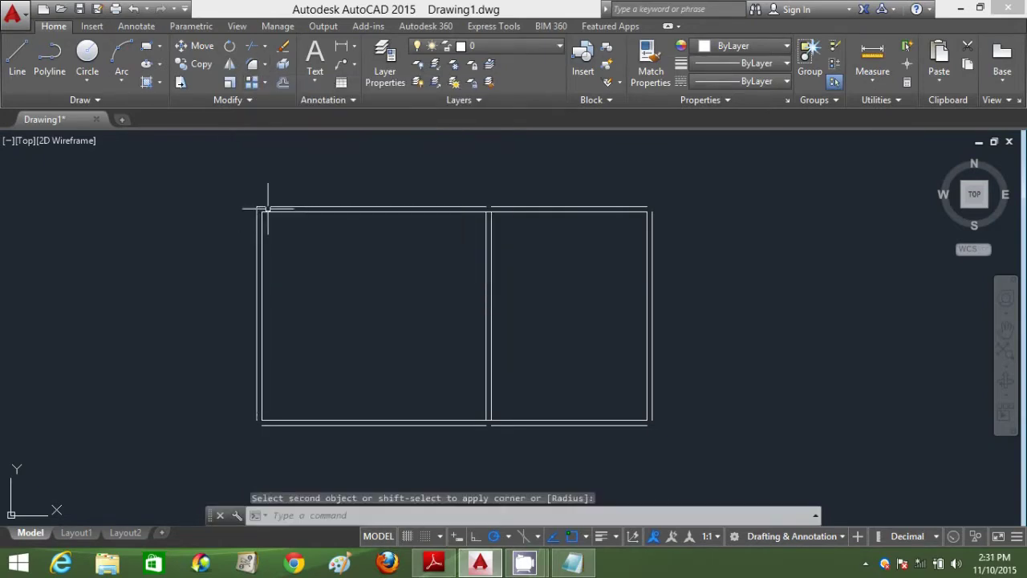
{"action": "left_click", "coordinate": [254, 68]}
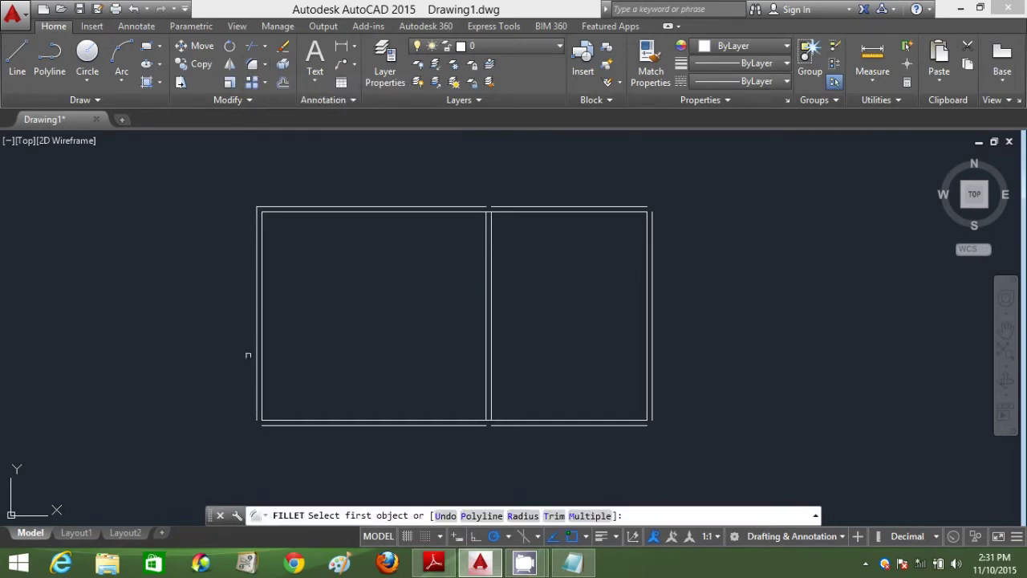
{"action": "left_click", "coordinate": [254, 363]}
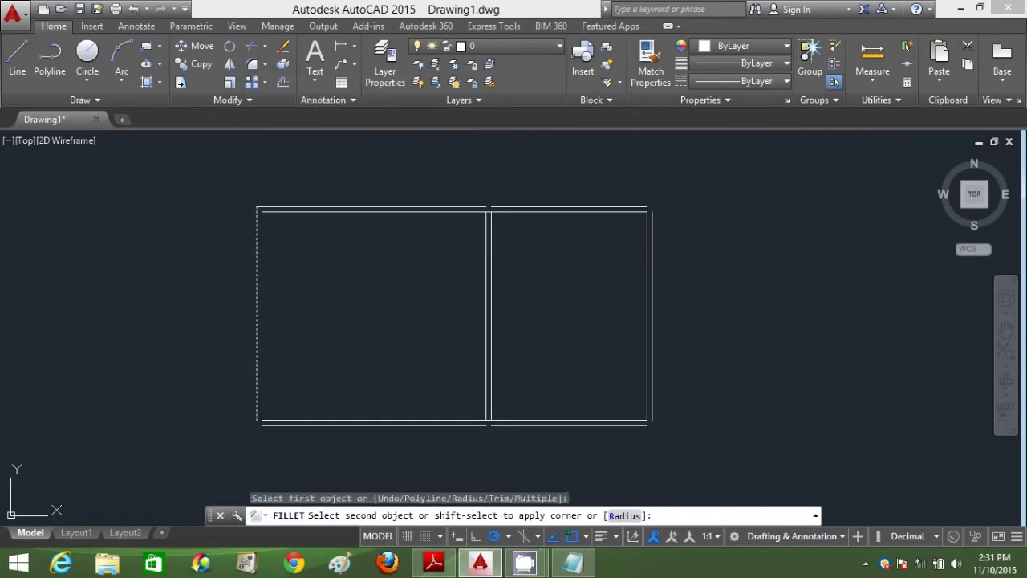
{"action": "left_click", "coordinate": [269, 427]}
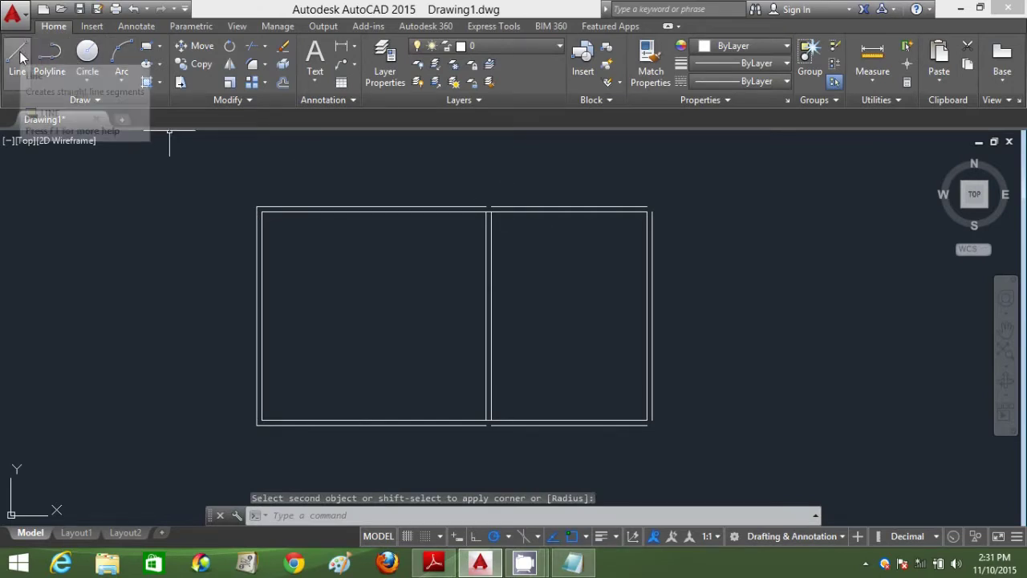
Draw short lines bridging the gaps in the outer upper and lower wall lines at the partition wall.
{"action": "left_click", "coordinate": [324, 515]}
{"action": "type", "text": "L"}
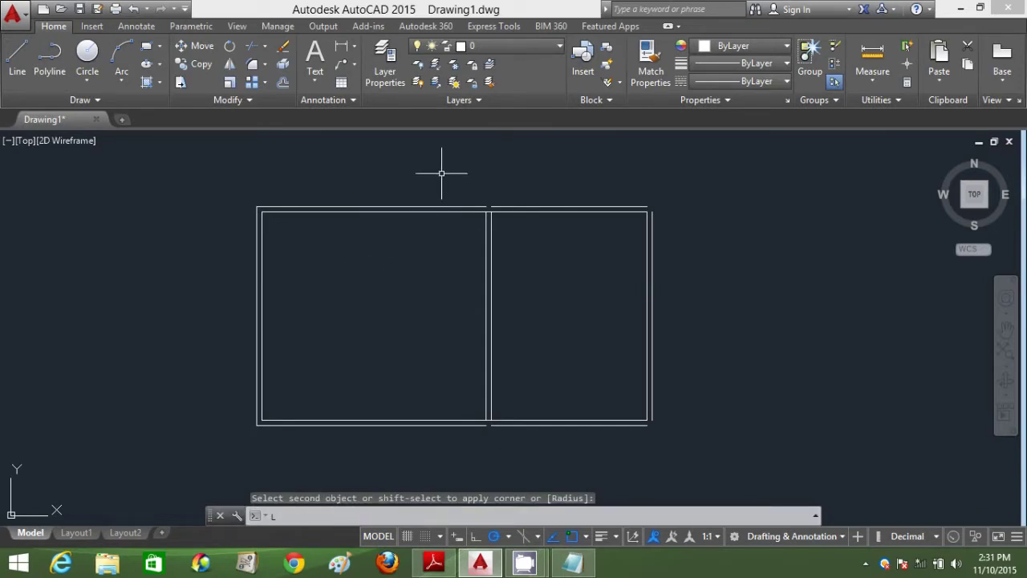
{"action": "key", "text": "Return"}
{"action": "left_click", "coordinate": [486, 206]}
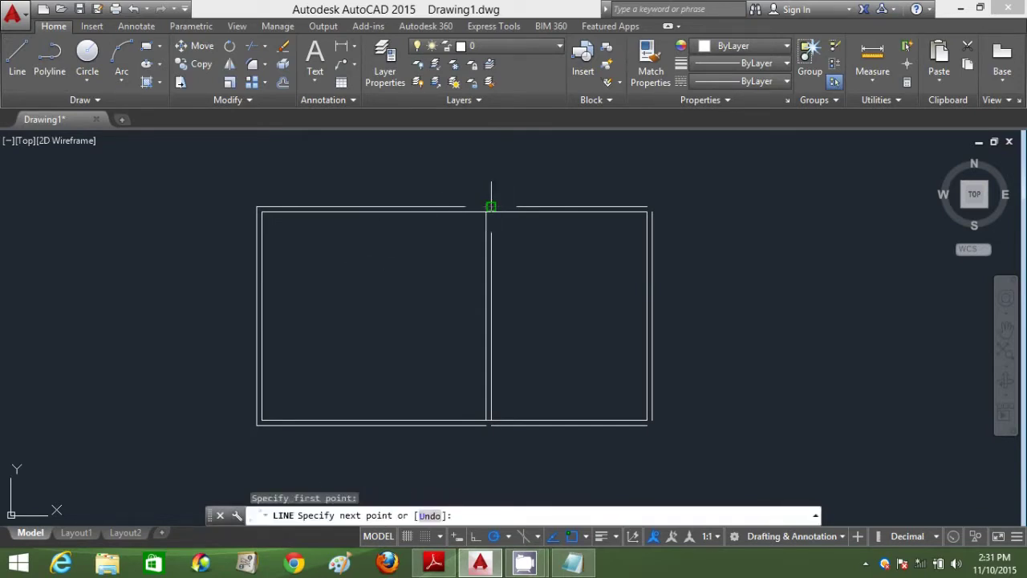
{"action": "left_click", "coordinate": [485, 425]}
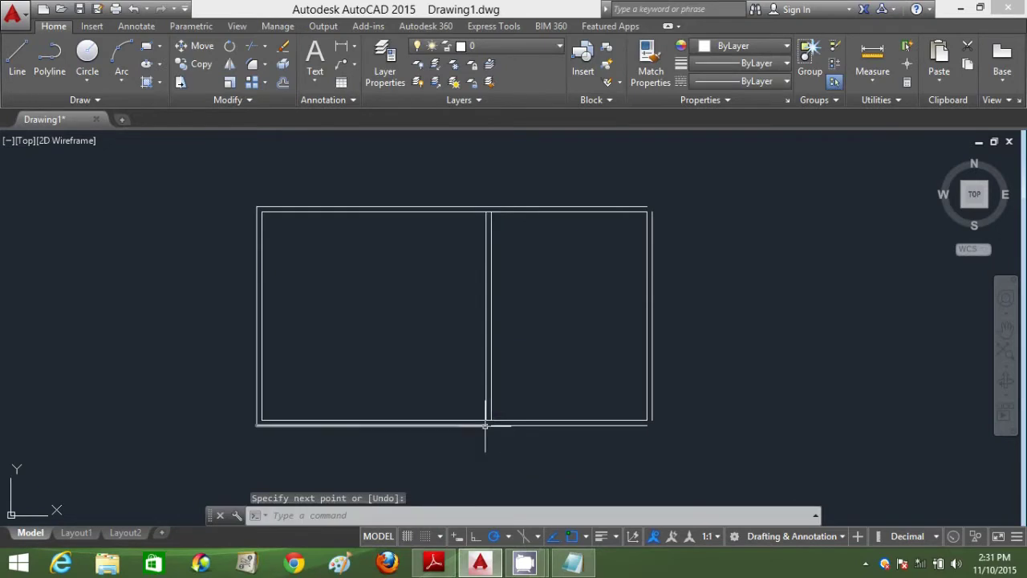
{"action": "key", "text": "Return"}
{"action": "key", "text": "Return"}
{"action": "left_click", "coordinate": [491, 425]}
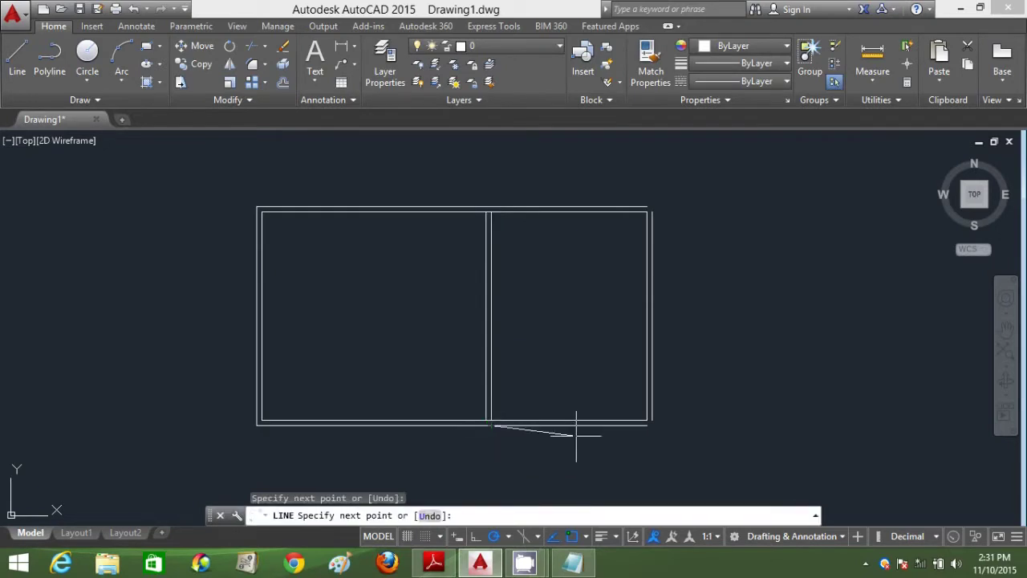
{"action": "key", "text": "Escape"}
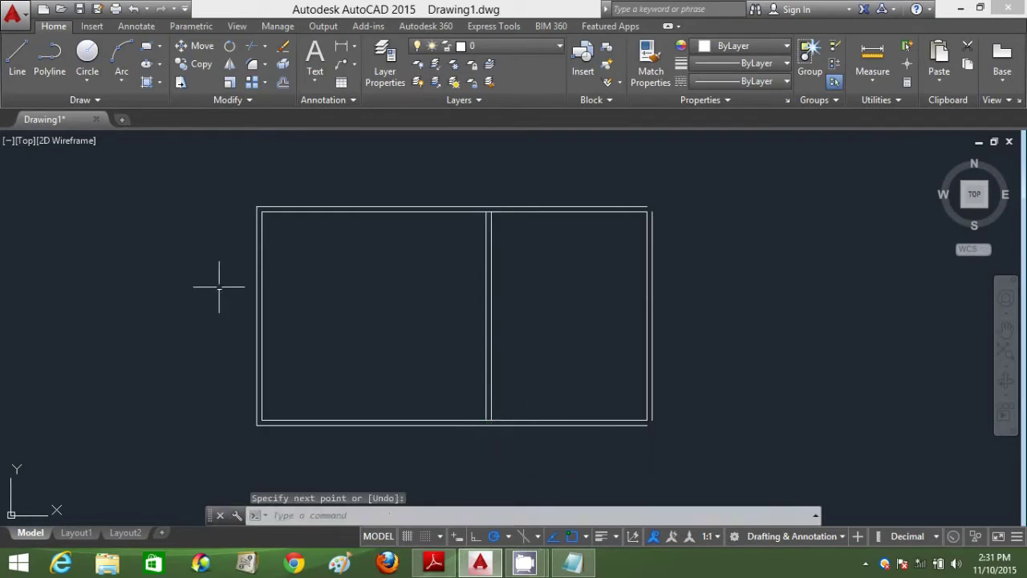
Fillet the outer wall lines to close the reception's lower-right and upper-right corners.
{"action": "left_click", "coordinate": [253, 66]}
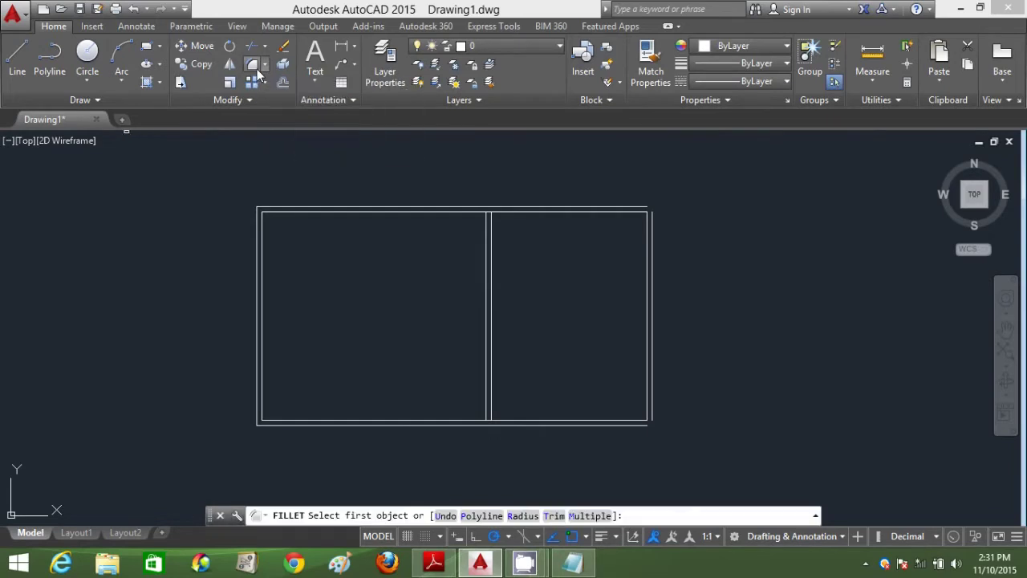
{"action": "left_click", "coordinate": [643, 426]}
{"action": "left_click", "coordinate": [652, 418]}
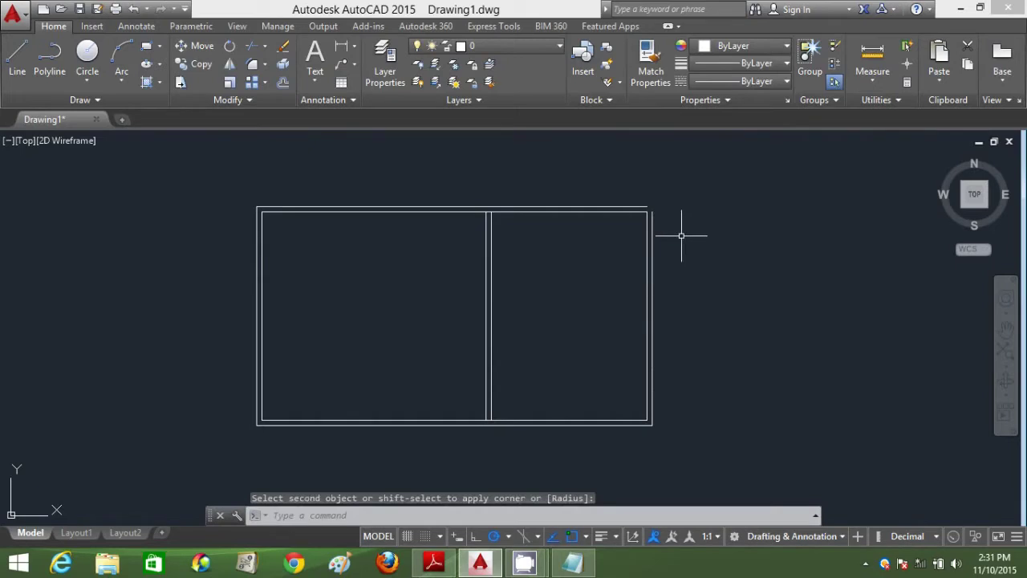
{"action": "left_click", "coordinate": [251, 66]}
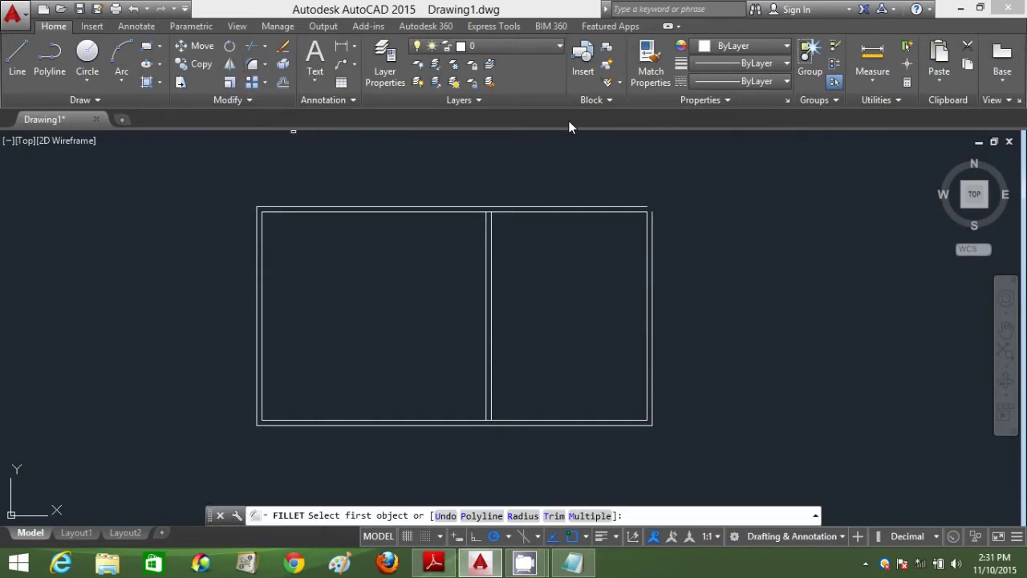
{"action": "left_click", "coordinate": [640, 208]}
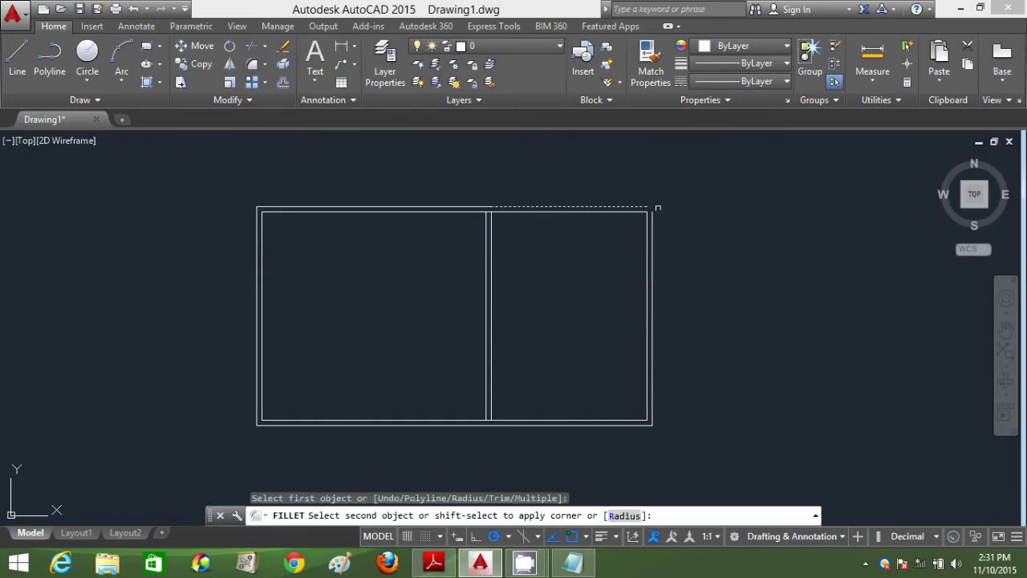
{"action": "left_click", "coordinate": [653, 218]}
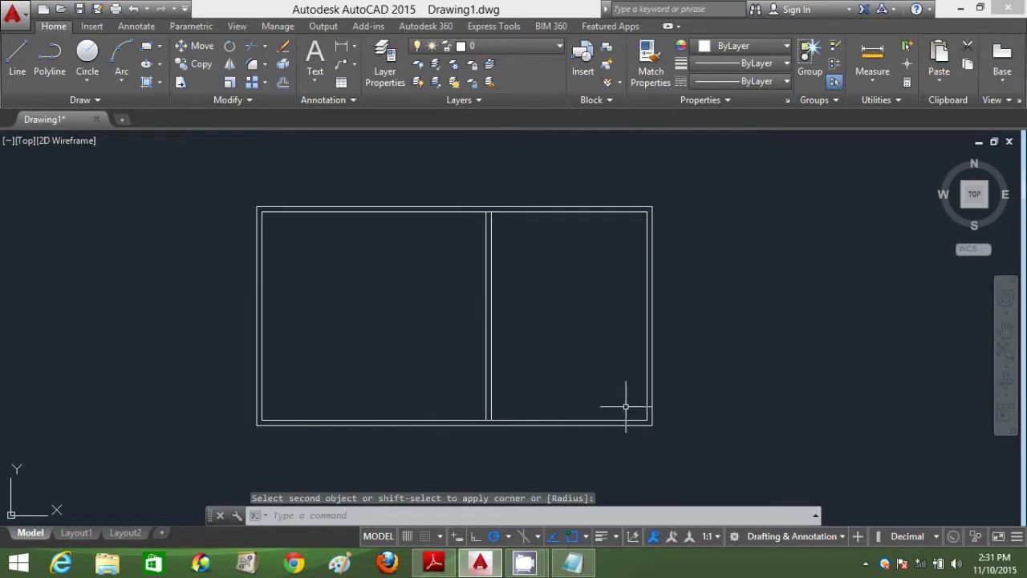
Delete the short line closing the partition wall's upper end at the inner wall line.
{"action": "scroll", "coordinate": [487, 211], "scroll_direction": "up", "scroll_amount": 4}
{"action": "left_click", "coordinate": [489, 210]}
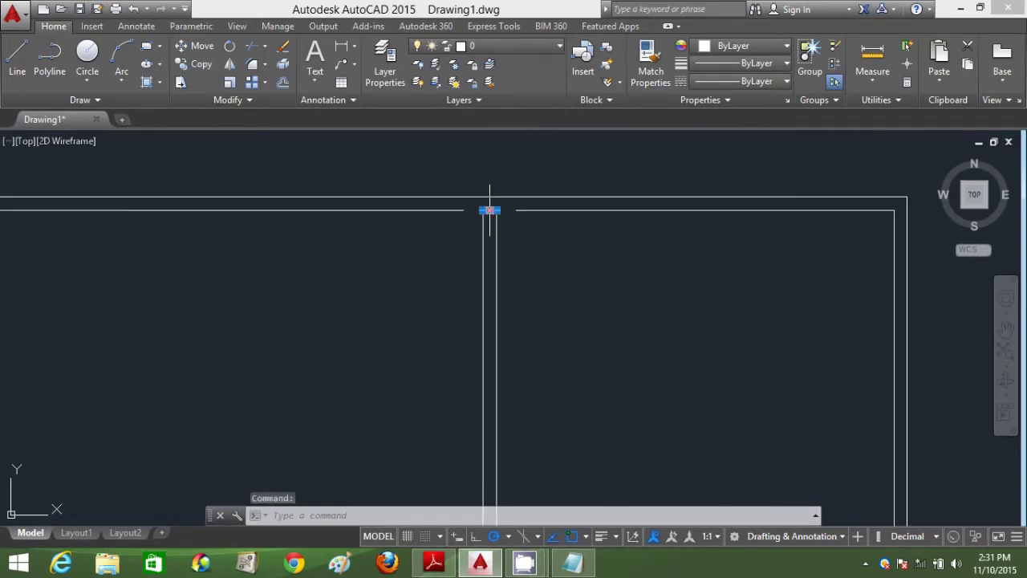
{"action": "key", "text": "Delete"}
{"action": "scroll", "coordinate": [537, 323], "scroll_direction": "down", "scroll_amount": 5}
{"action": "scroll", "coordinate": [507, 410], "scroll_direction": "up", "scroll_amount": 4}
{"action": "scroll", "coordinate": [522, 397], "scroll_direction": "down", "scroll_amount": 5}
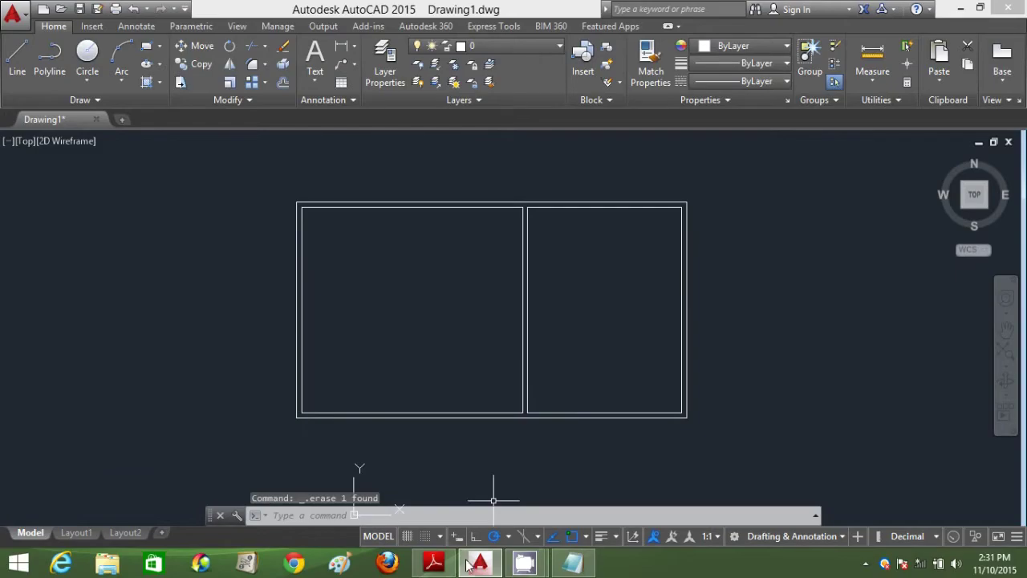
Check the floor plan PDF and draw the lobby's upper wall line 3000 mm to the right from the outer upper-right corner.
{"action": "left_click", "coordinate": [440, 566]}
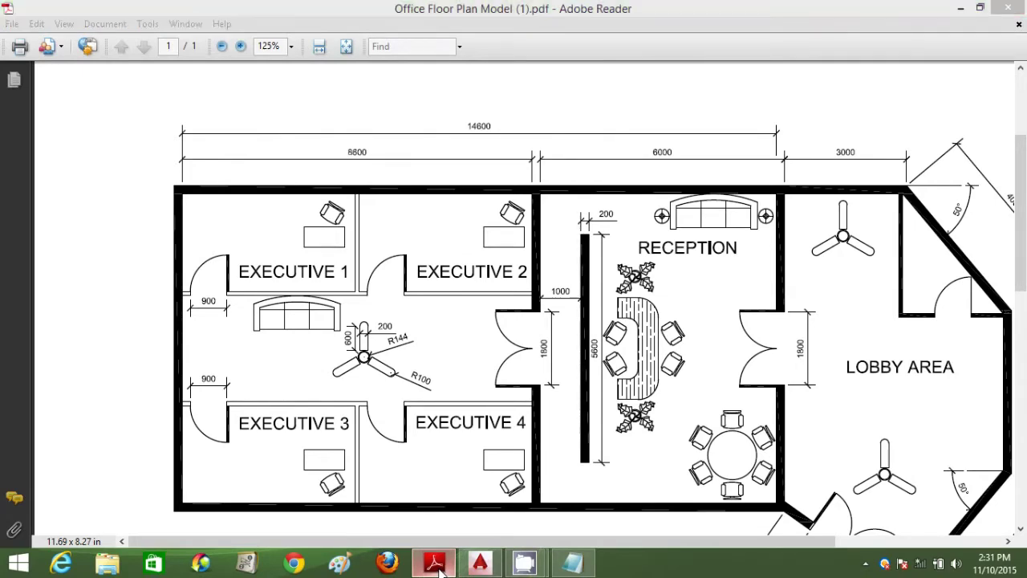
{"action": "left_click", "coordinate": [480, 563]}
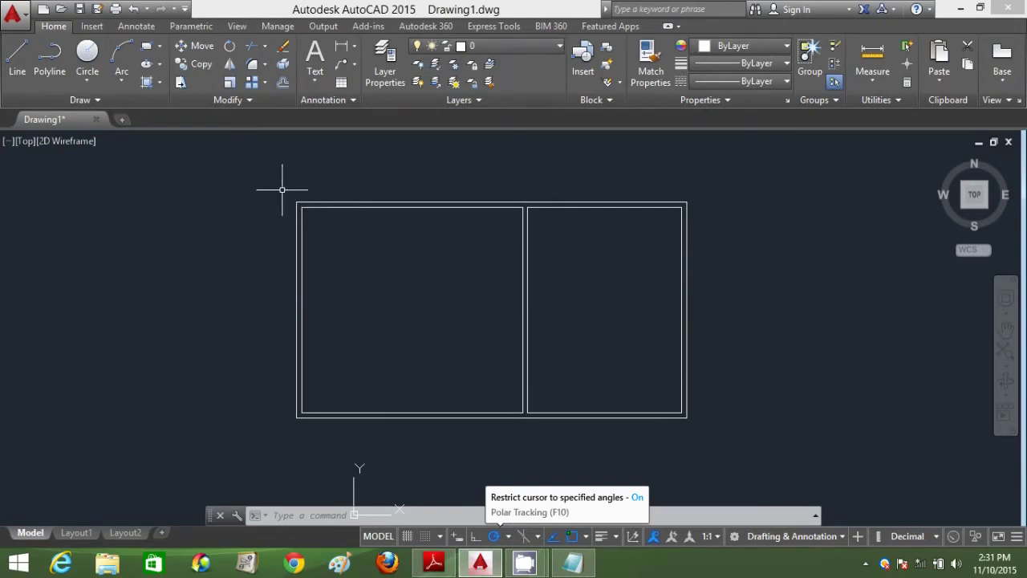
{"action": "left_click", "coordinate": [20, 58]}
{"action": "left_click", "coordinate": [686, 201]}
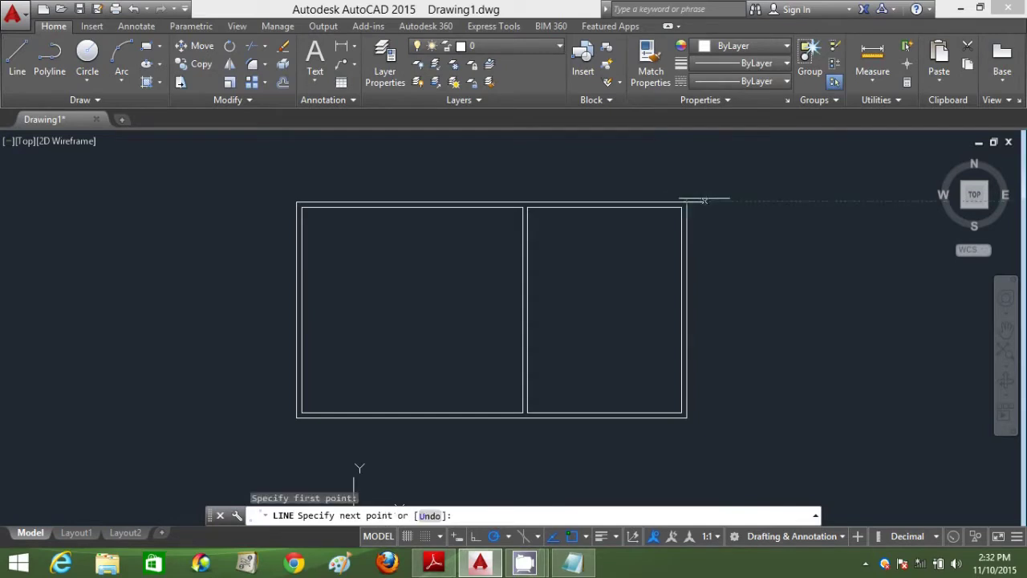
{"action": "type", "text": "30"}
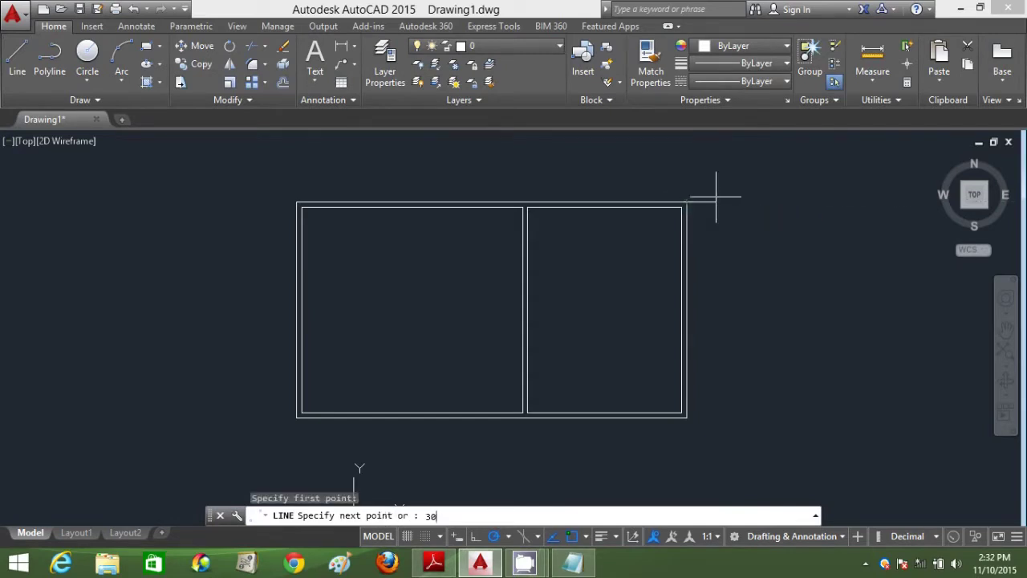
{"action": "type", "text": "00"}
{"action": "key", "text": "Return"}
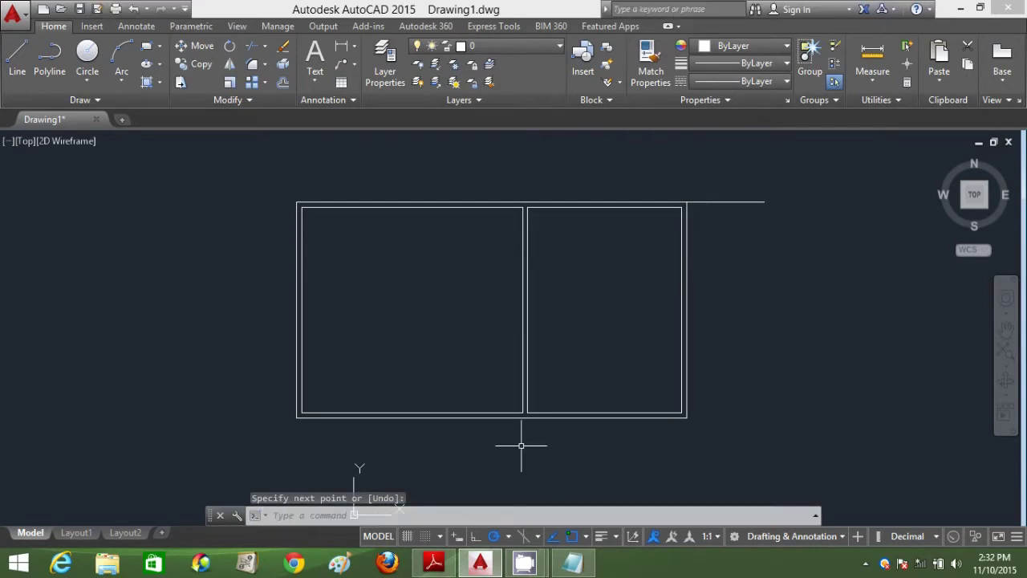
Check the floor plan PDF and draw the lobby's upper diagonal wall line from the upper line's free end, 4000 mm at 310°.
{"action": "left_click", "coordinate": [431, 565]}
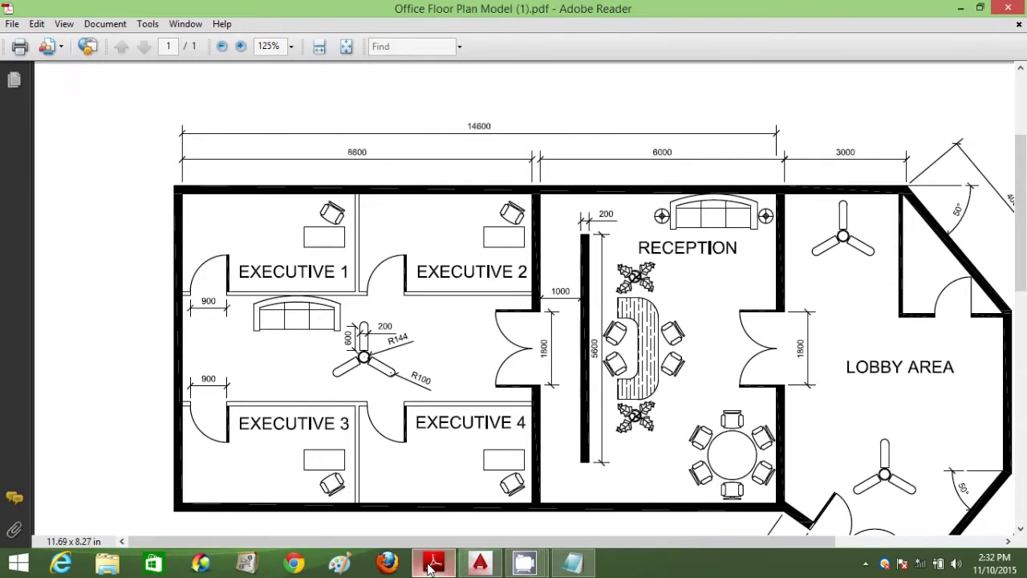
{"action": "left_click_drag", "start_coordinate": [851, 205], "coordinate": [682, 193]}
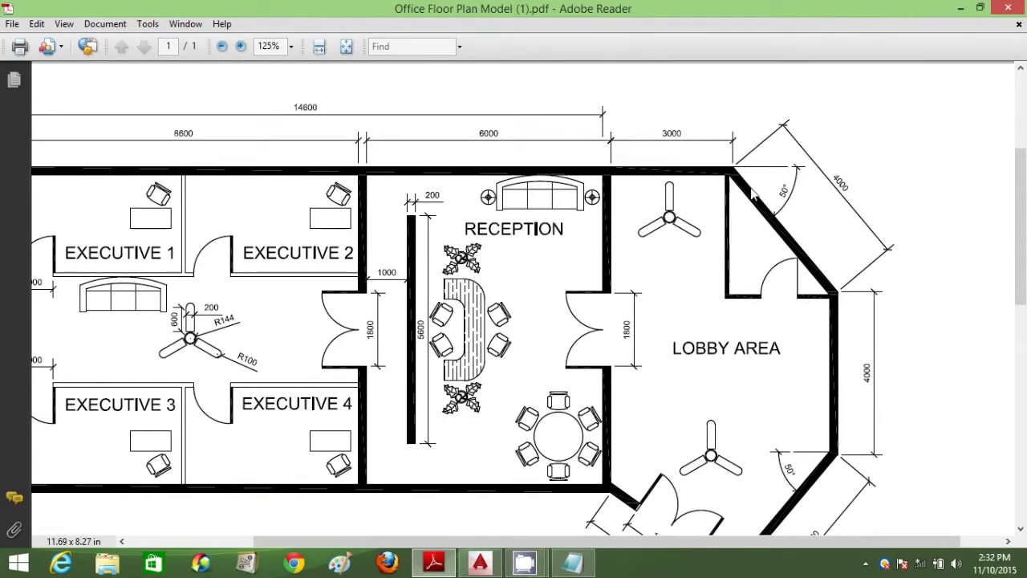
{"action": "mouse_move", "coordinate": [462, 568]}
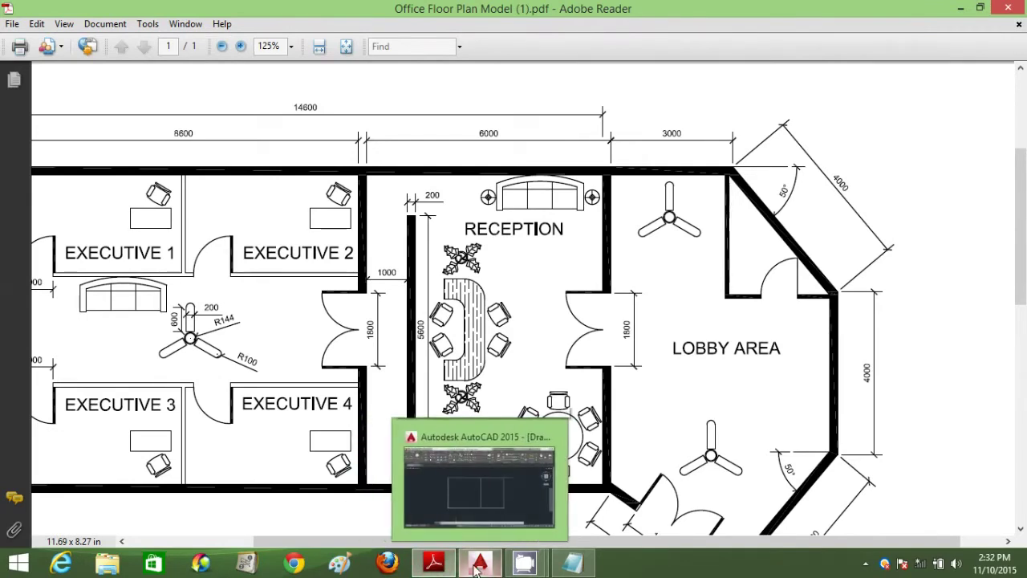
{"action": "left_click", "coordinate": [478, 565]}
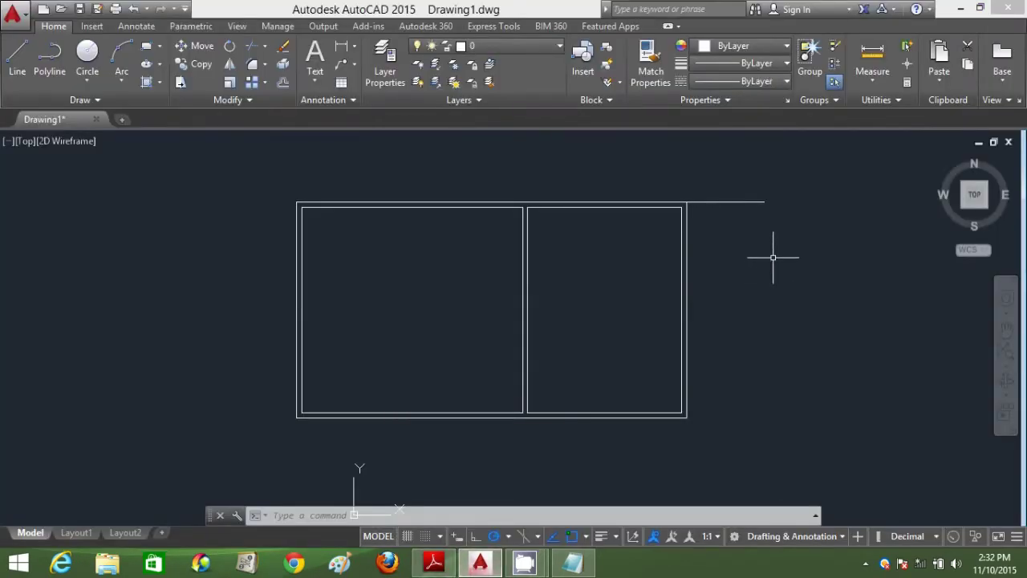
{"action": "type", "text": "L"}
{"action": "key", "text": "Return"}
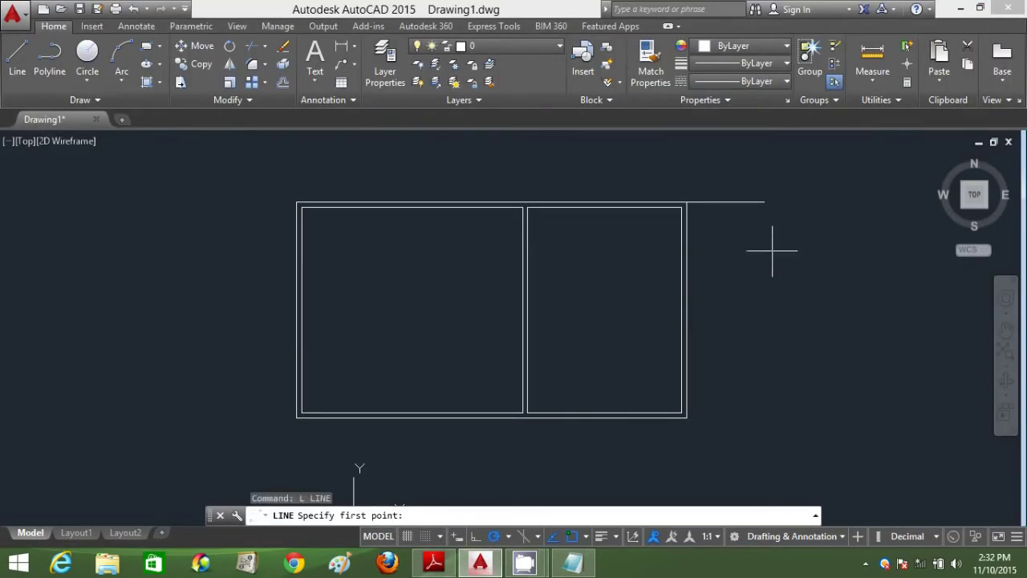
{"action": "left_click", "coordinate": [766, 201]}
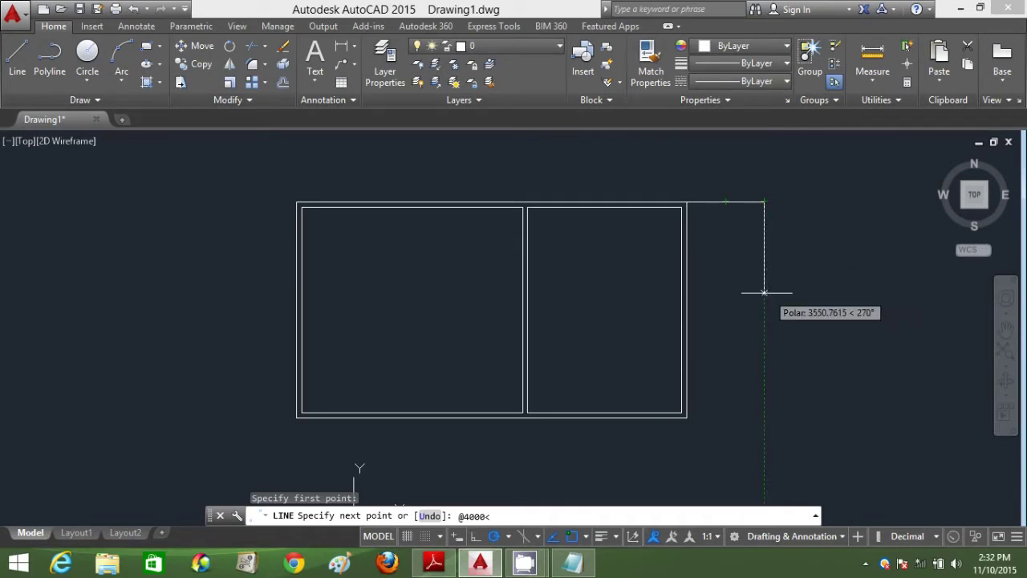
{"action": "type", "text": "3"}
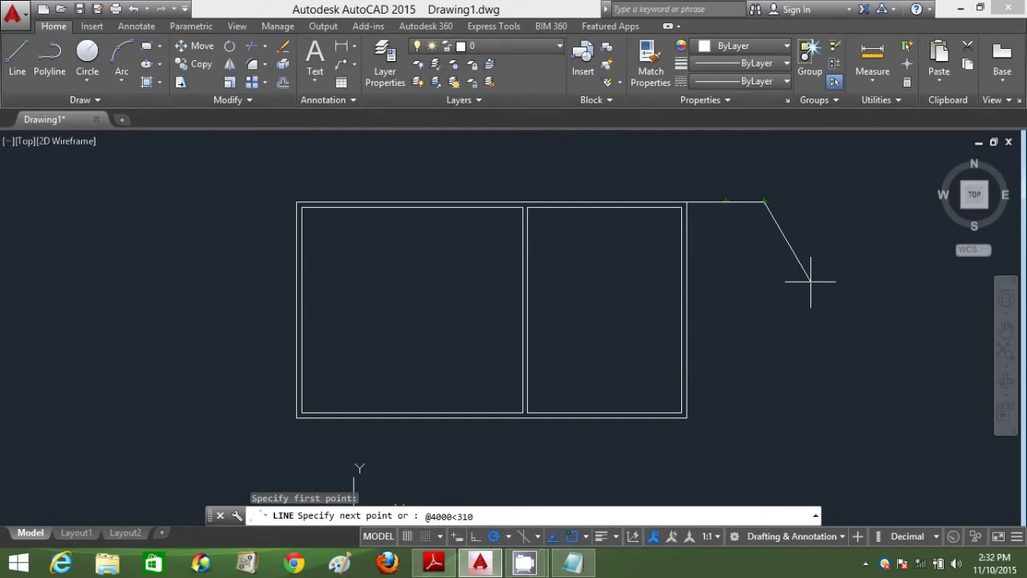
{"action": "type", "text": "10"}
{"action": "key", "text": "Return"}
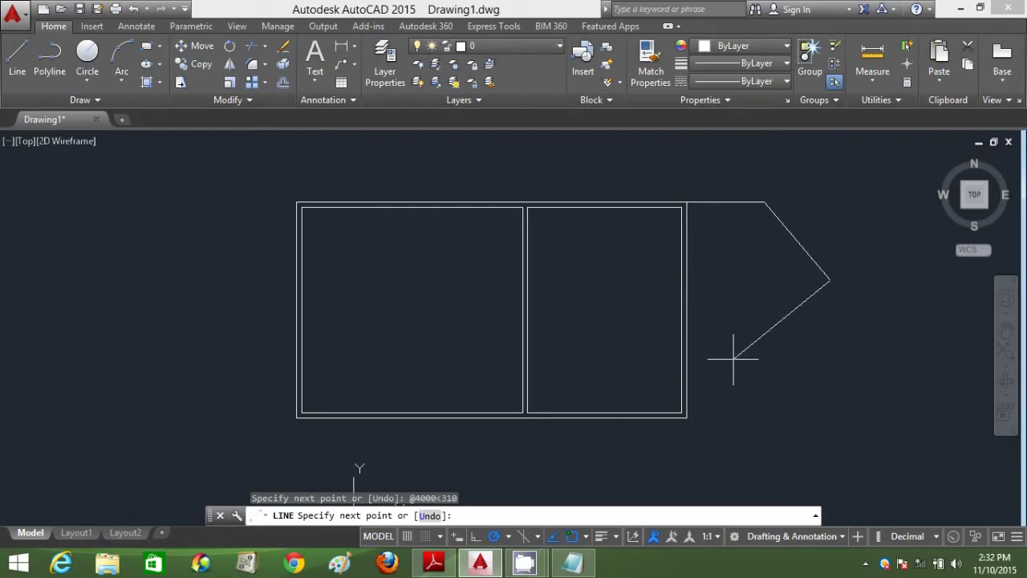
Check the floor plan PDF again and continue the lobby outline with a vertical line 4000 mm straight down.
{"action": "left_click", "coordinate": [434, 564]}
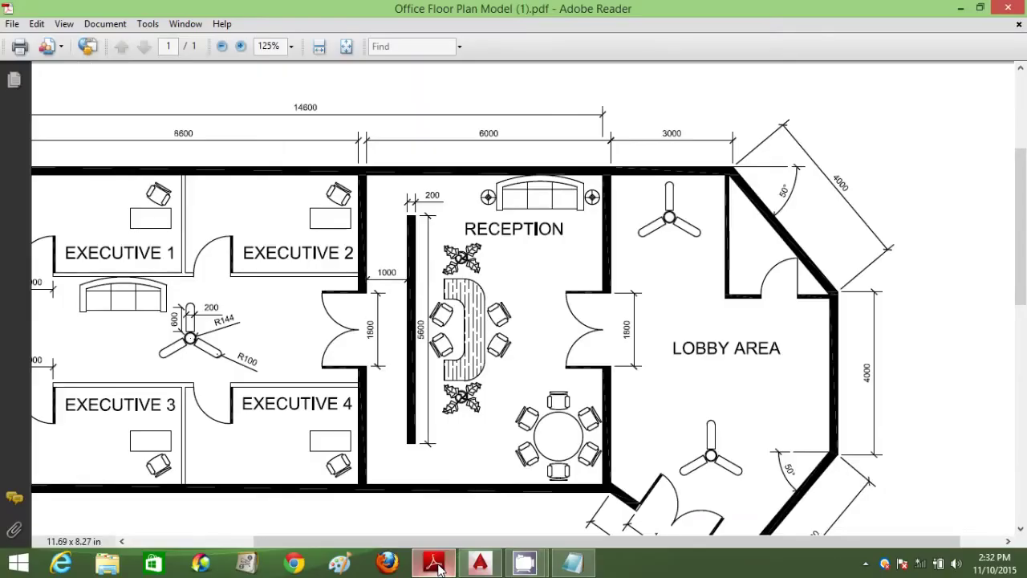
{"action": "left_click", "coordinate": [434, 563]}
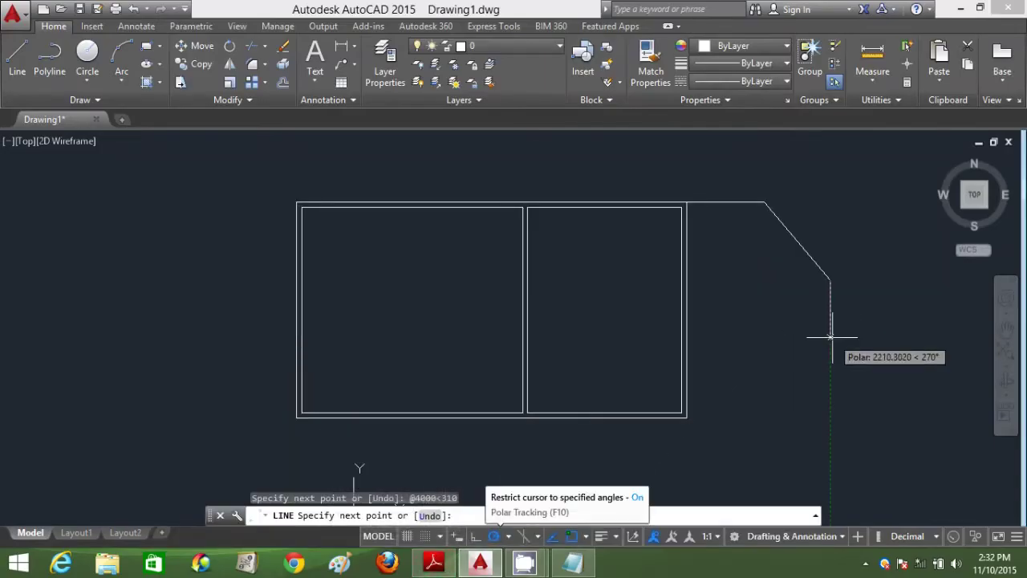
{"action": "type", "text": "4"}
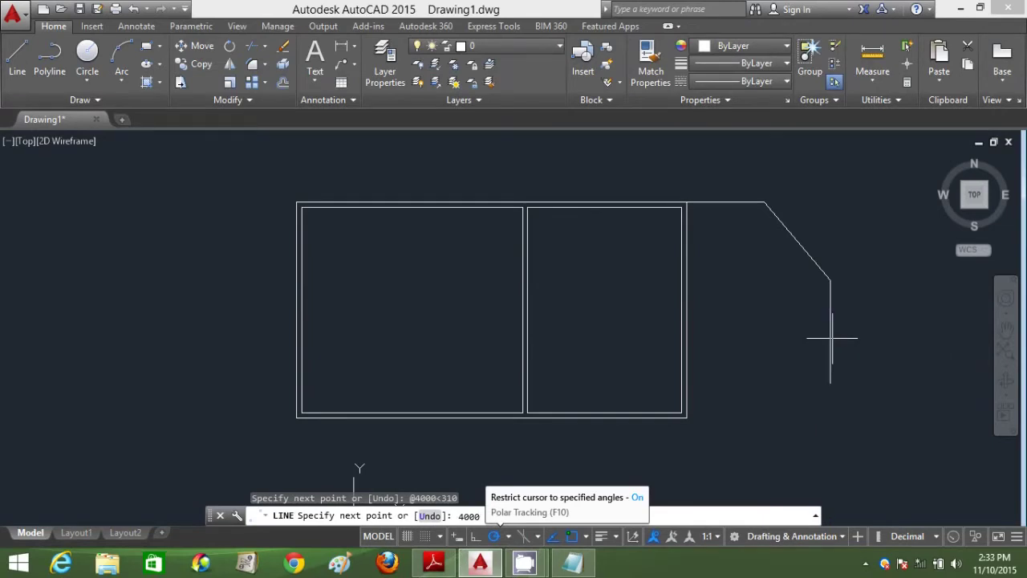
{"action": "type", "text": "000"}
{"action": "key", "text": "Return"}
Following the PDF, draw the lobby's lower diagonal 4000 mm at 230°, and close the outline at the reception's lower-right outer corner.
{"action": "scroll", "coordinate": [826, 342], "scroll_direction": "down", "scroll_amount": 2}
{"action": "middle_click_drag", "start_coordinate": [827, 412], "coordinate": [710, 393]}
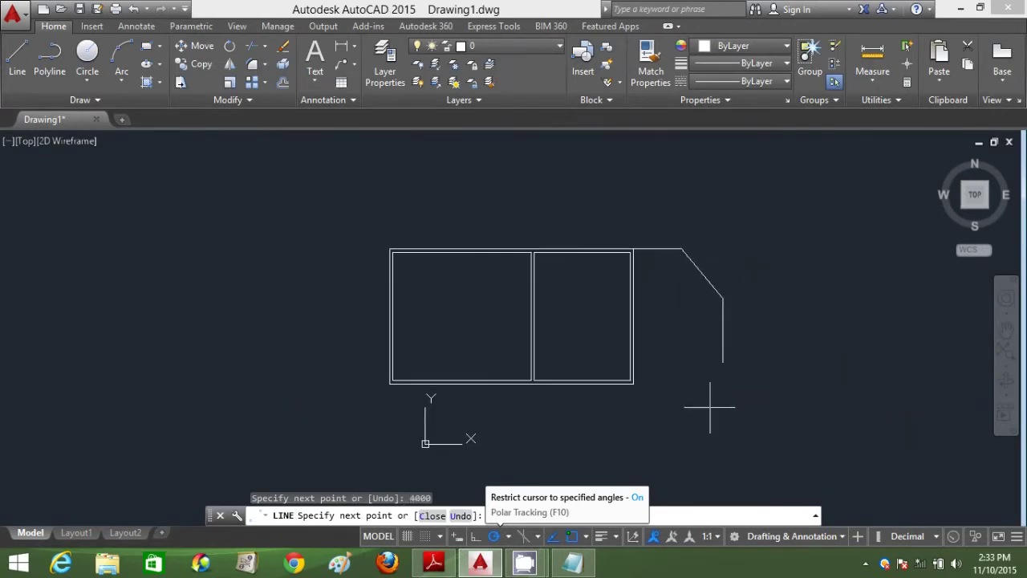
{"action": "left_click", "coordinate": [434, 564]}
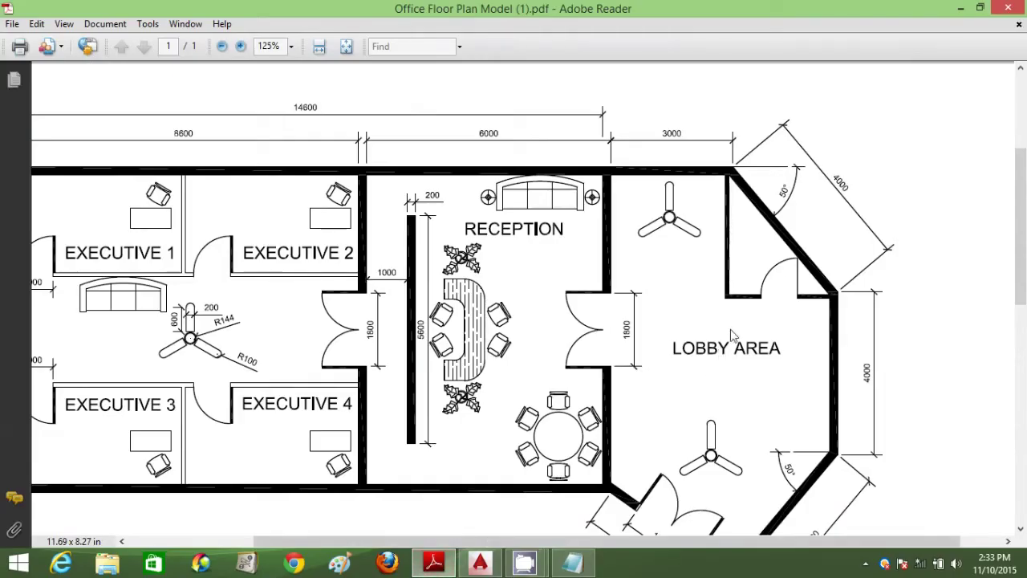
{"action": "left_click_drag", "start_coordinate": [726, 321], "coordinate": [702, 220]}
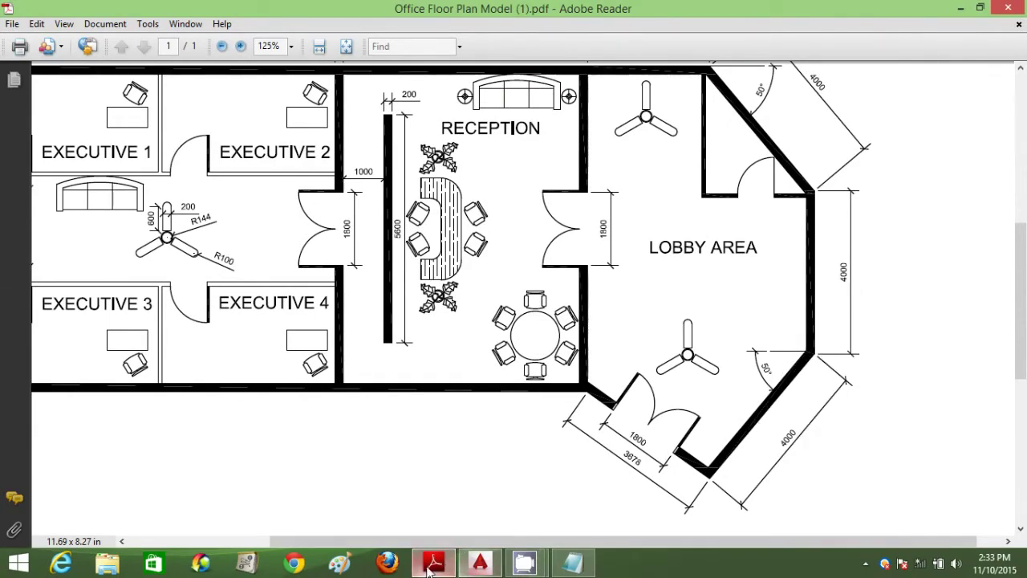
{"action": "mouse_move", "coordinate": [431, 568]}
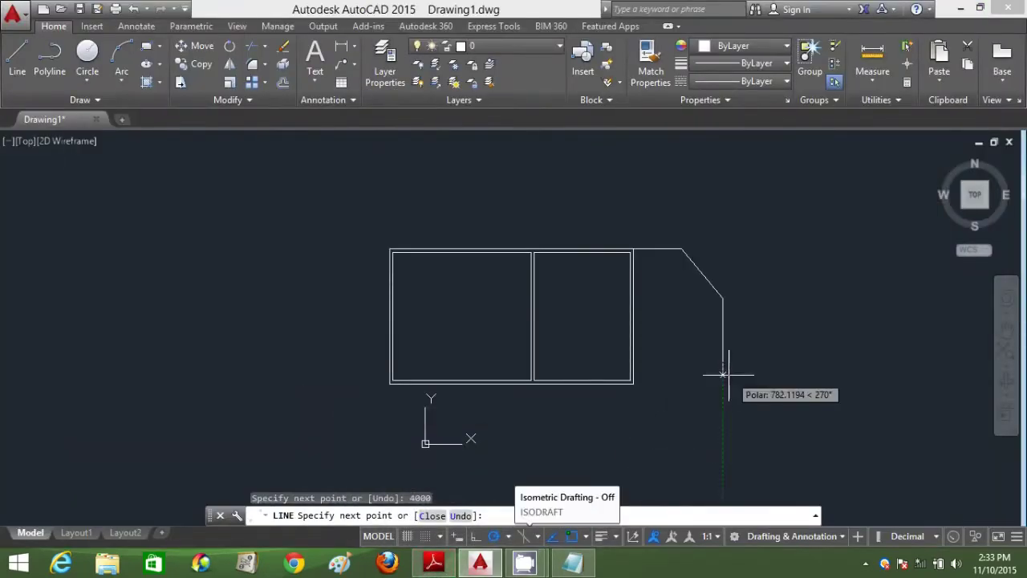
{"action": "left_click", "coordinate": [722, 360]}
{"action": "scroll", "coordinate": [756, 362], "scroll_direction": "up", "scroll_amount": 2}
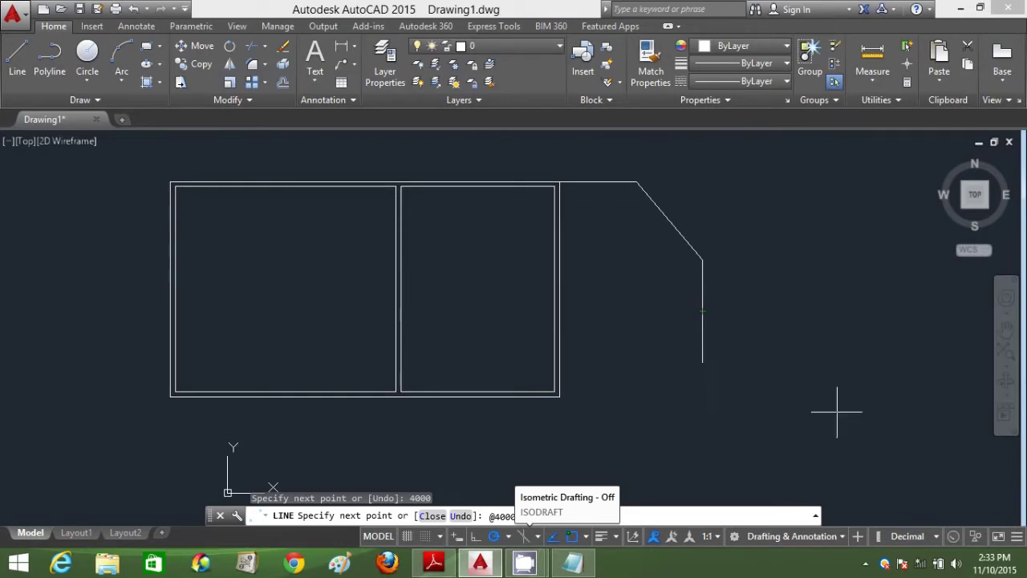
{"action": "type", "text": "<230"}
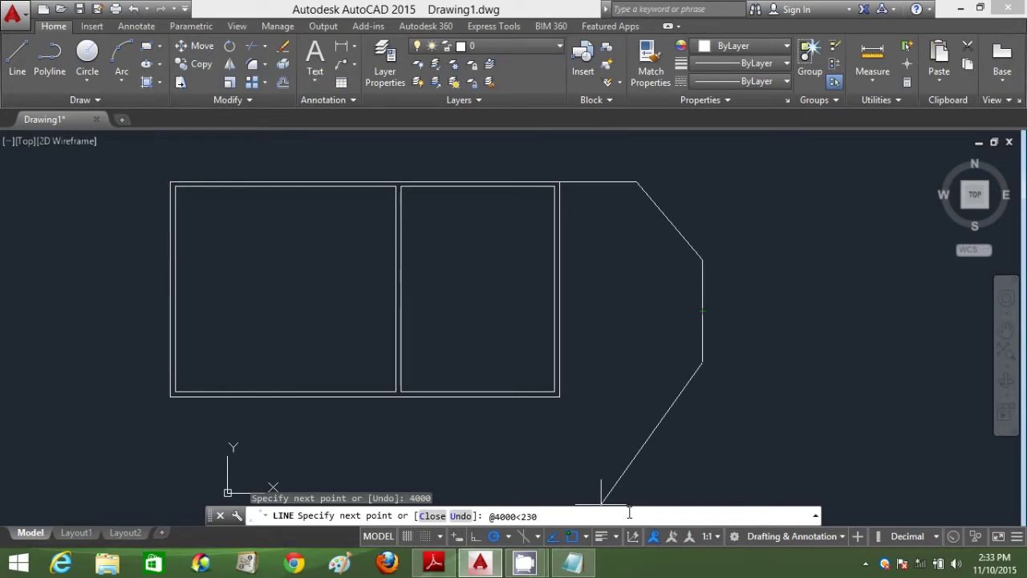
{"action": "key", "text": "Return"}
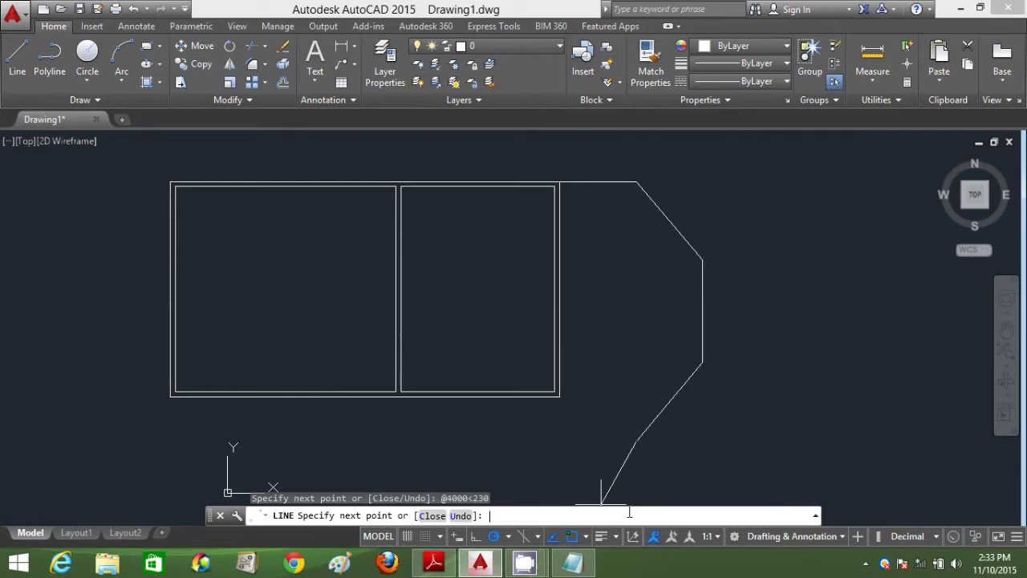
{"action": "left_click", "coordinate": [559, 396]}
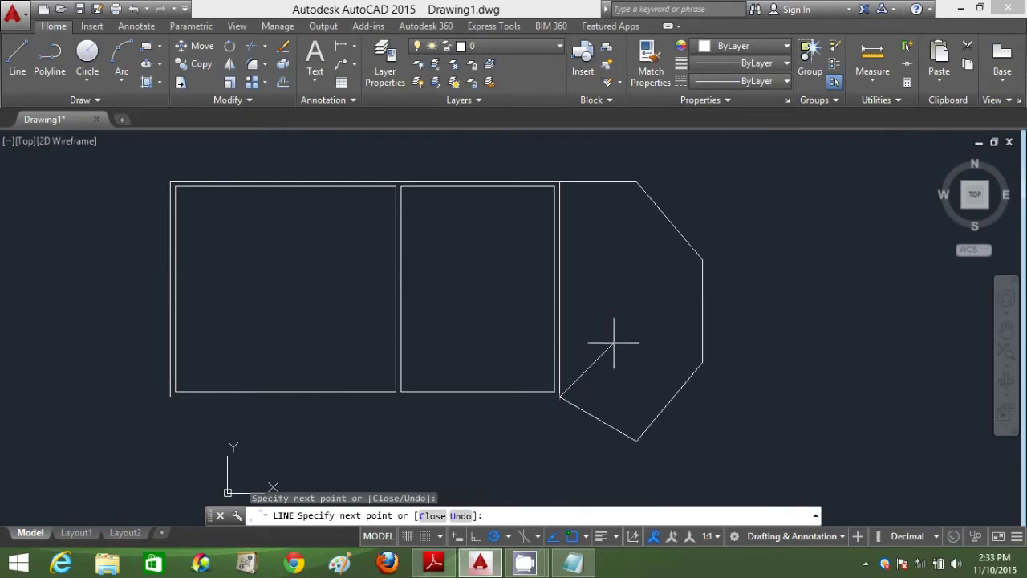
{"action": "key", "text": "Escape"}
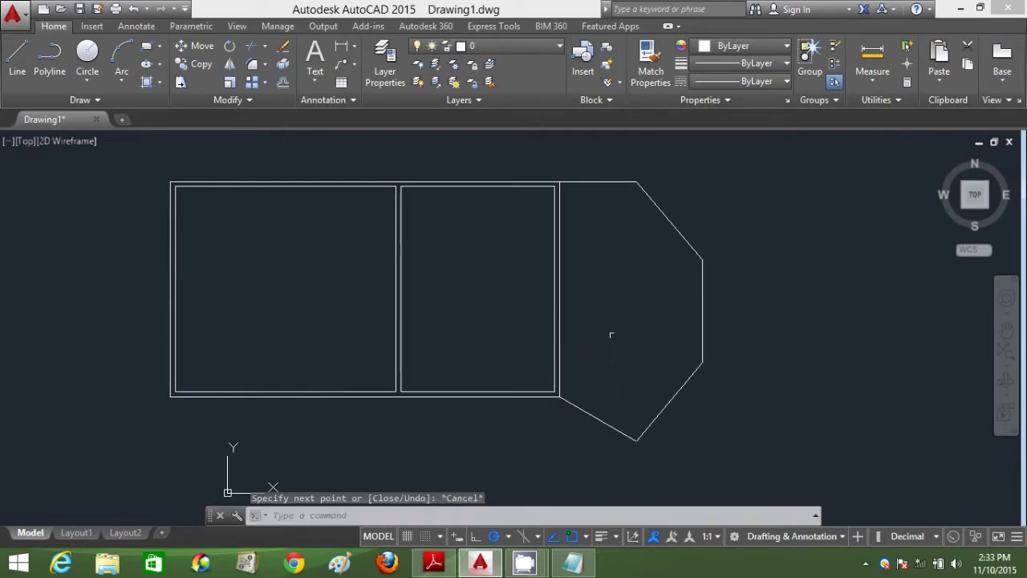
Offset all five outer lobby wall lines 200 mm towards the inside of the lobby.
{"action": "left_click", "coordinate": [282, 84]}
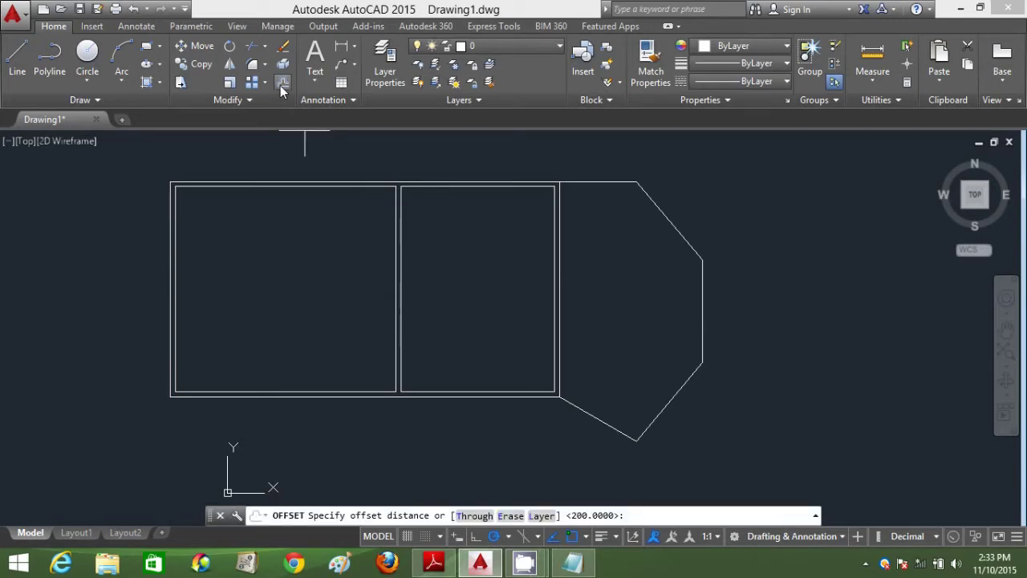
{"action": "key", "text": "Return"}
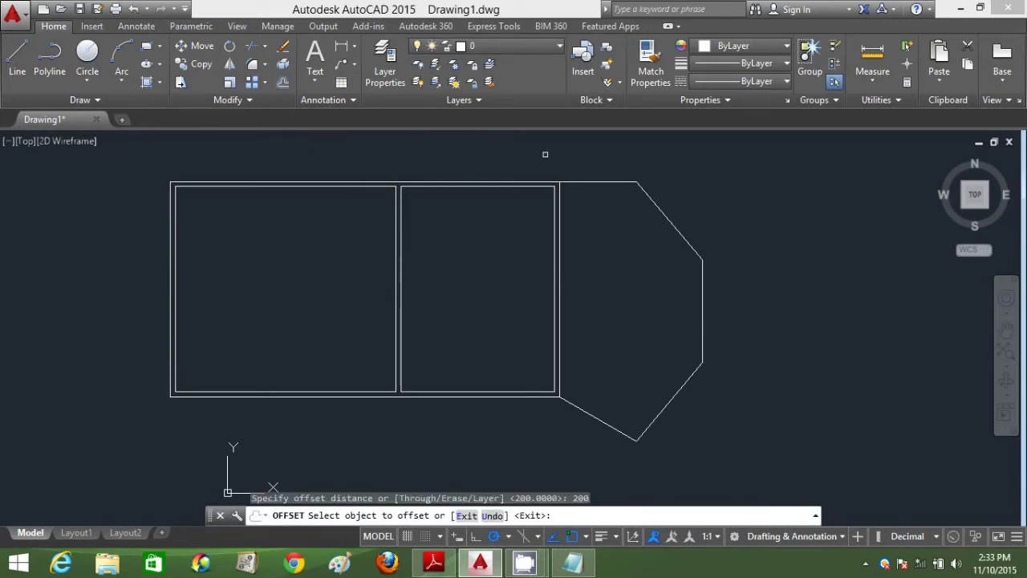
{"action": "left_click", "coordinate": [587, 182]}
{"action": "left_click", "coordinate": [591, 219]}
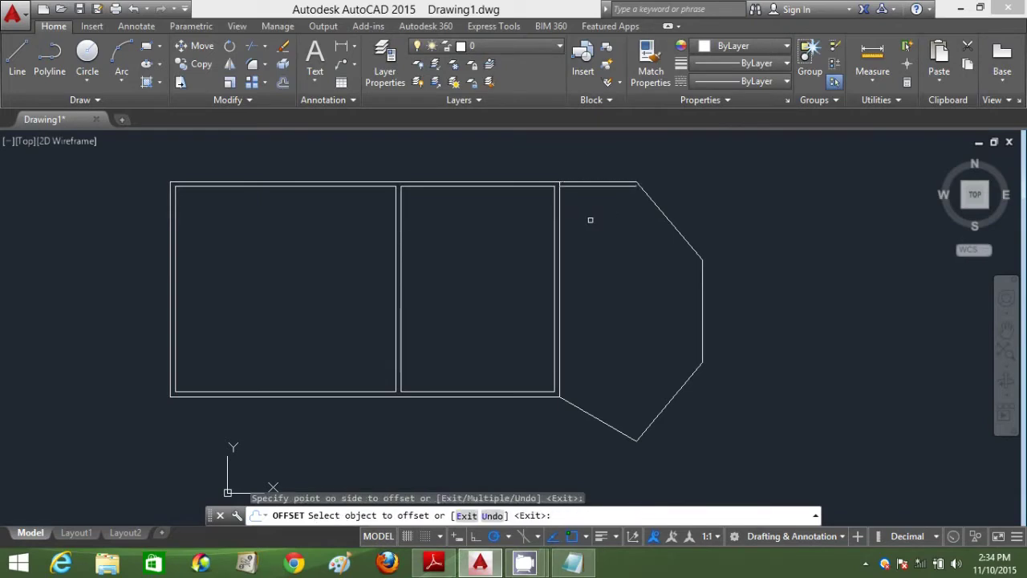
{"action": "left_click", "coordinate": [674, 226]}
{"action": "left_click", "coordinate": [662, 272]}
{"action": "left_click", "coordinate": [700, 285]}
{"action": "left_click", "coordinate": [673, 315]}
{"action": "left_click", "coordinate": [680, 389]}
{"action": "left_click", "coordinate": [655, 369]}
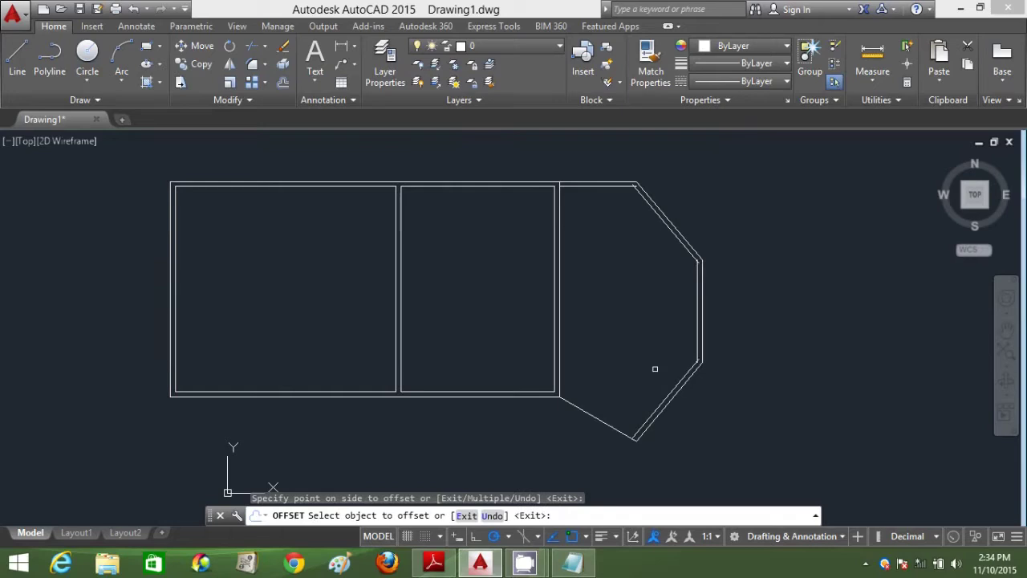
{"action": "left_click", "coordinate": [600, 415]}
{"action": "left_click", "coordinate": [618, 389]}
{"action": "key", "text": "Escape"}
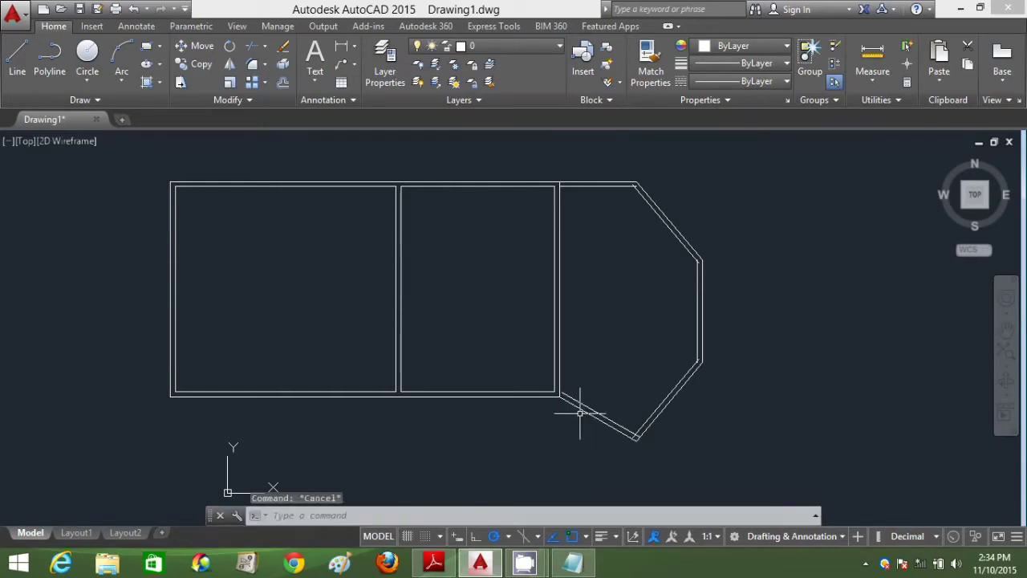
Extend the inner line of the lobby's lower-left diagonal wall to the reception's right wall line.
{"action": "scroll", "coordinate": [564, 401], "scroll_direction": "up", "scroll_amount": 5}
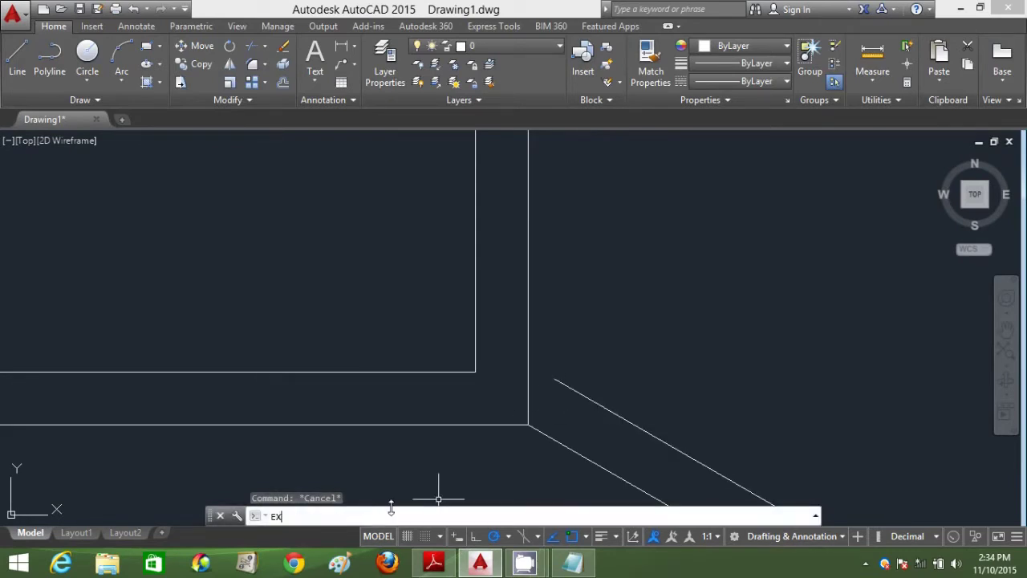
{"action": "key", "text": "Return"}
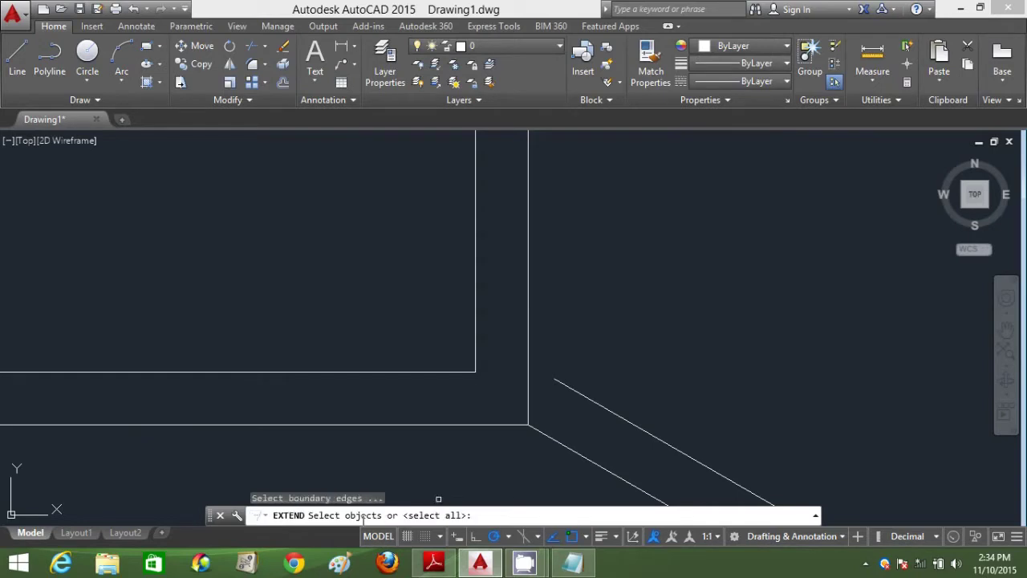
{"action": "key", "text": "Return"}
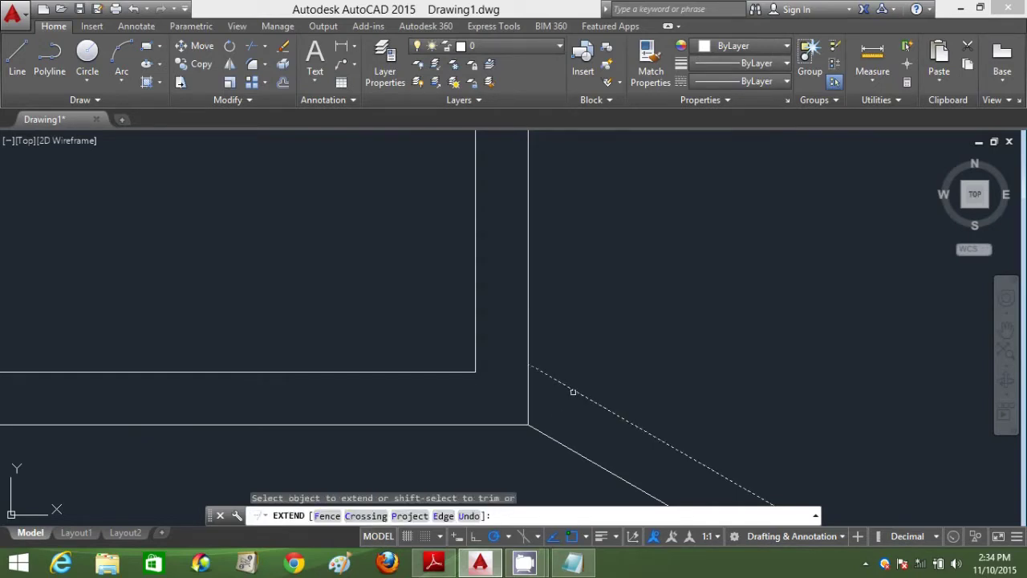
{"action": "scroll", "coordinate": [678, 353], "scroll_direction": "down", "scroll_amount": 5}
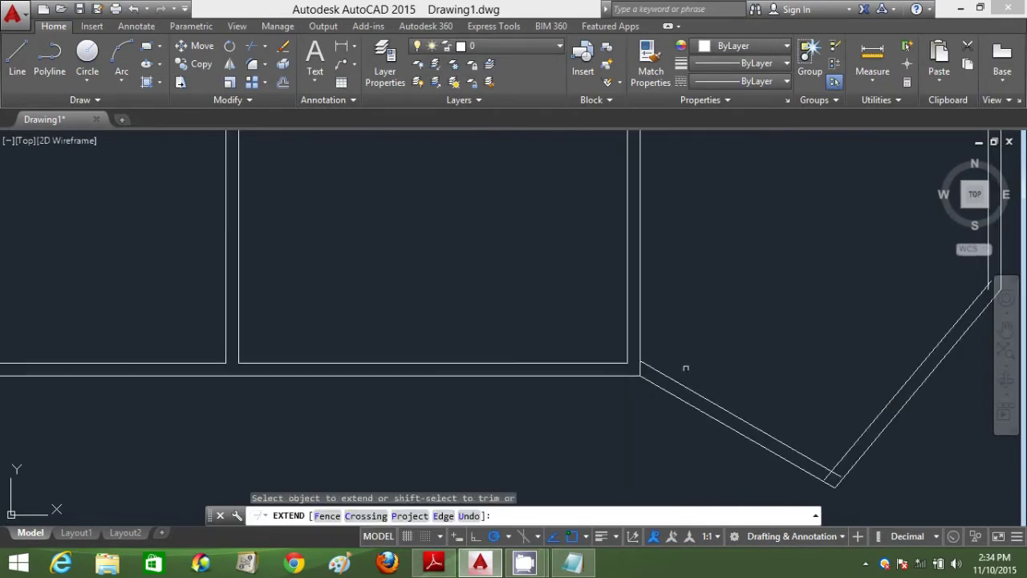
{"action": "key", "text": "Escape"}
Trim the overlapping ends of the inner lobby wall lines at the lowest corner and the lower-right corner.
{"action": "type", "text": "T"}
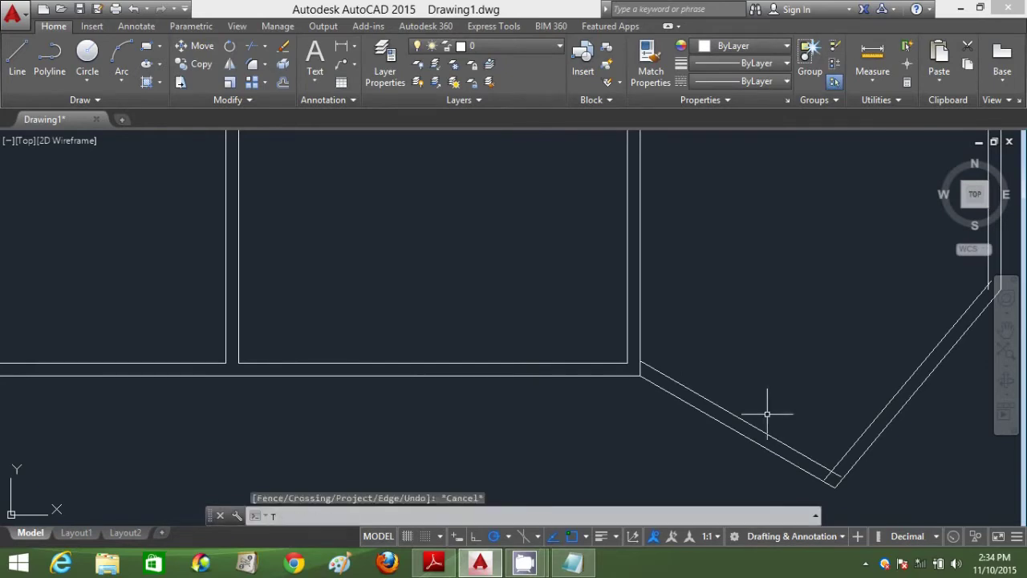
{"action": "type", "text": "R"}
{"action": "key", "text": "Return"}
{"action": "key", "text": "Return"}
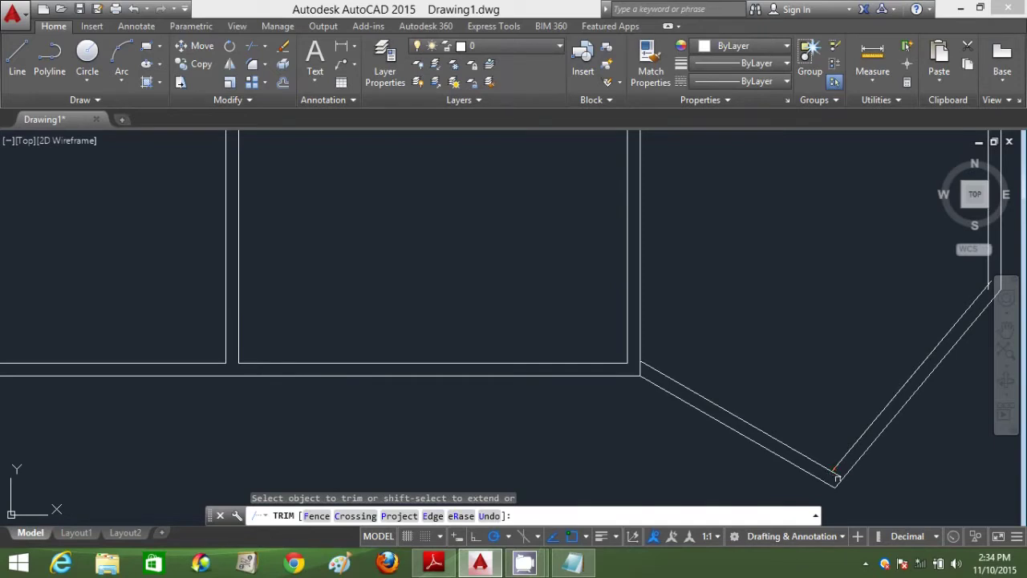
{"action": "scroll", "coordinate": [813, 347], "scroll_direction": "down", "scroll_amount": 5}
{"action": "middle_click_drag", "start_coordinate": [818, 315], "coordinate": [623, 317]}
{"action": "scroll", "coordinate": [699, 330], "scroll_direction": "up", "scroll_amount": 5}
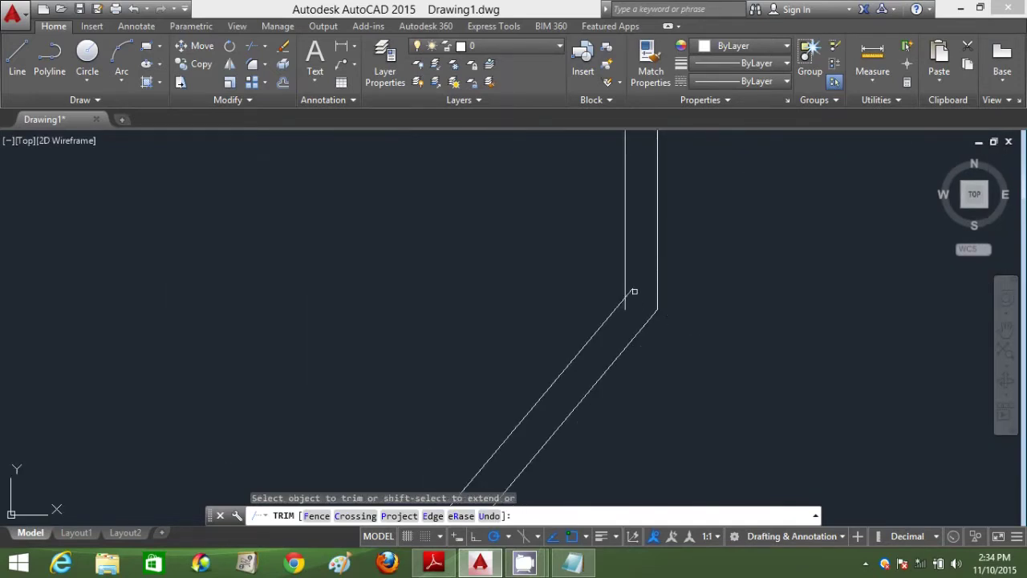
Trim the overlapping inner lobby wall lines at both ends of the upper diagonal wall.
{"action": "scroll", "coordinate": [624, 308], "scroll_direction": "down", "scroll_amount": 3}
{"action": "scroll", "coordinate": [578, 250], "scroll_direction": "up", "scroll_amount": 3}
{"action": "scroll", "coordinate": [728, 316], "scroll_direction": "up", "scroll_amount": 5}
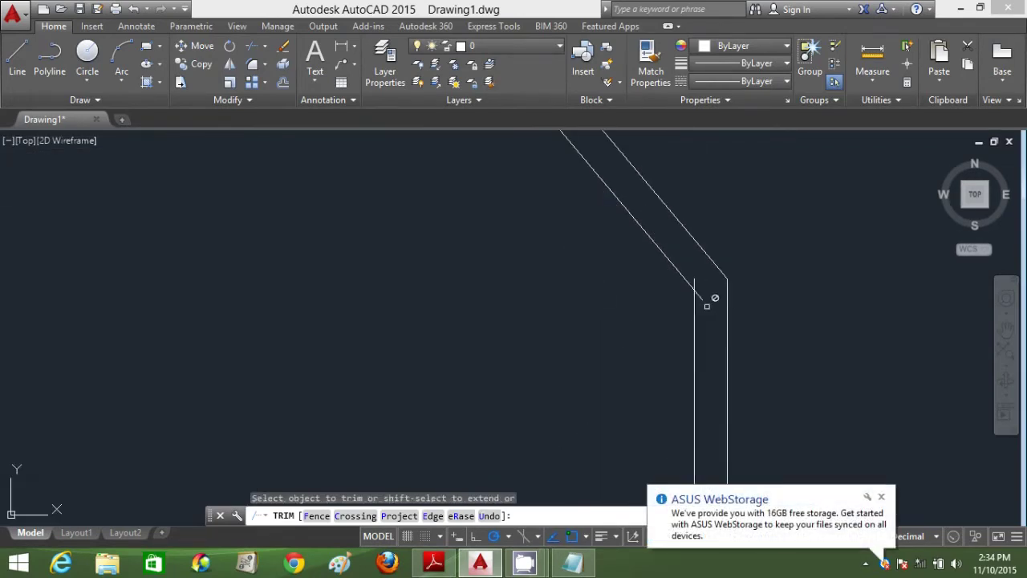
{"action": "scroll", "coordinate": [626, 265], "scroll_direction": "down", "scroll_amount": 5}
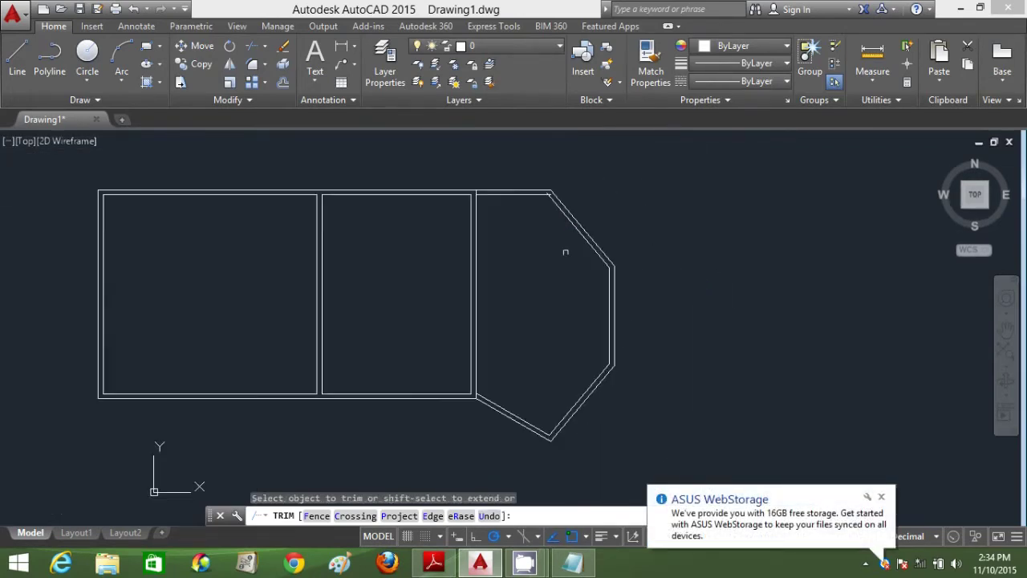
{"action": "scroll", "coordinate": [565, 276], "scroll_direction": "up", "scroll_amount": 5}
{"action": "left_click", "coordinate": [539, 283]}
{"action": "left_click", "coordinate": [531, 278]}
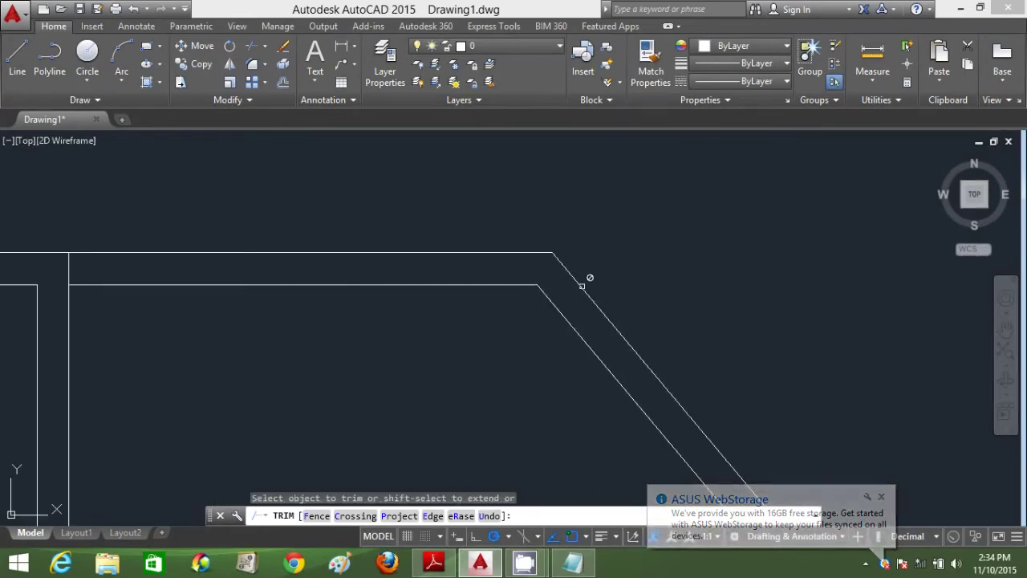
Examine the trimmed wall corners around the lobby and its junctions with the reception, and end the Trim command.
{"action": "scroll", "coordinate": [584, 281], "scroll_direction": "down", "scroll_amount": 4}
{"action": "left_click", "coordinate": [881, 497]}
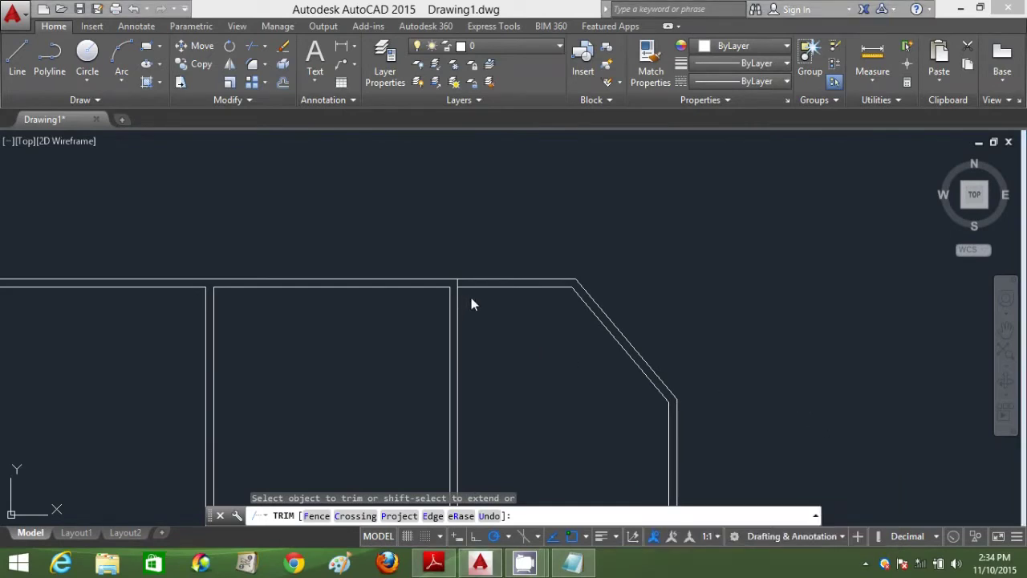
{"action": "scroll", "coordinate": [510, 324], "scroll_direction": "down", "scroll_amount": 3}
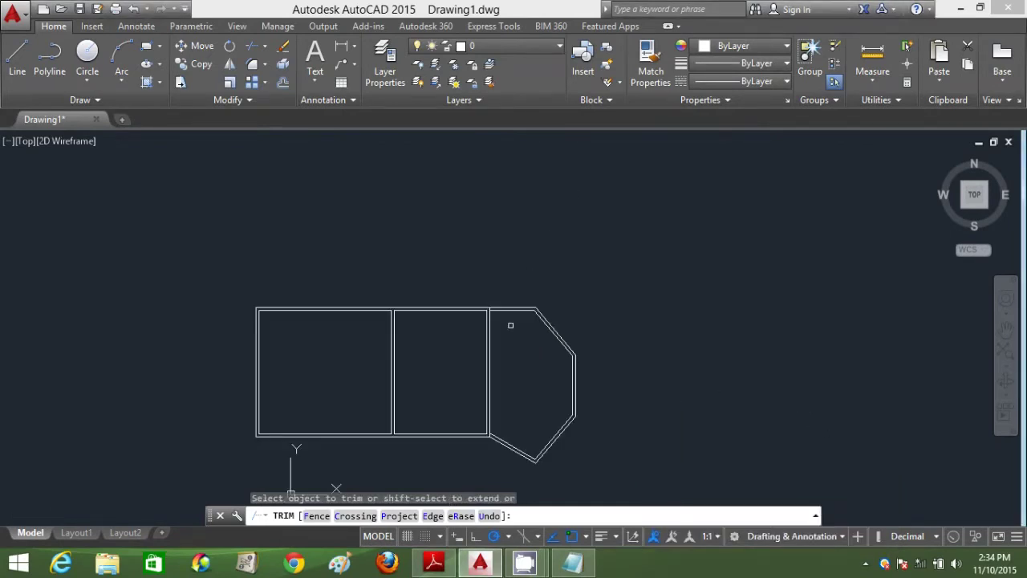
{"action": "scroll", "coordinate": [478, 441], "scroll_direction": "up", "scroll_amount": 5}
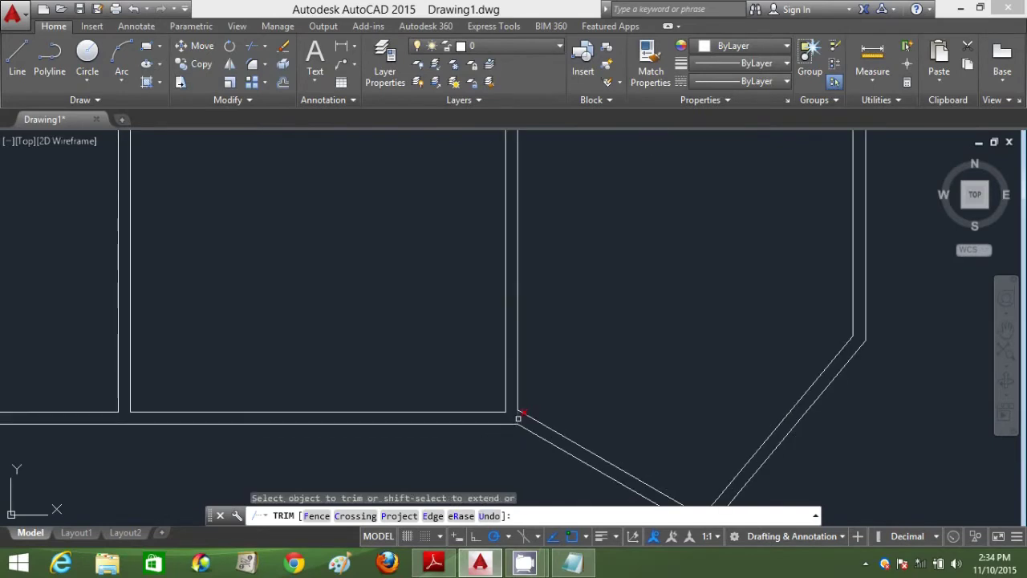
{"action": "scroll", "coordinate": [533, 369], "scroll_direction": "down", "scroll_amount": 5}
{"action": "middle_click_drag", "start_coordinate": [550, 268], "coordinate": [543, 305]}
{"action": "scroll", "coordinate": [530, 298], "scroll_direction": "up", "scroll_amount": 5}
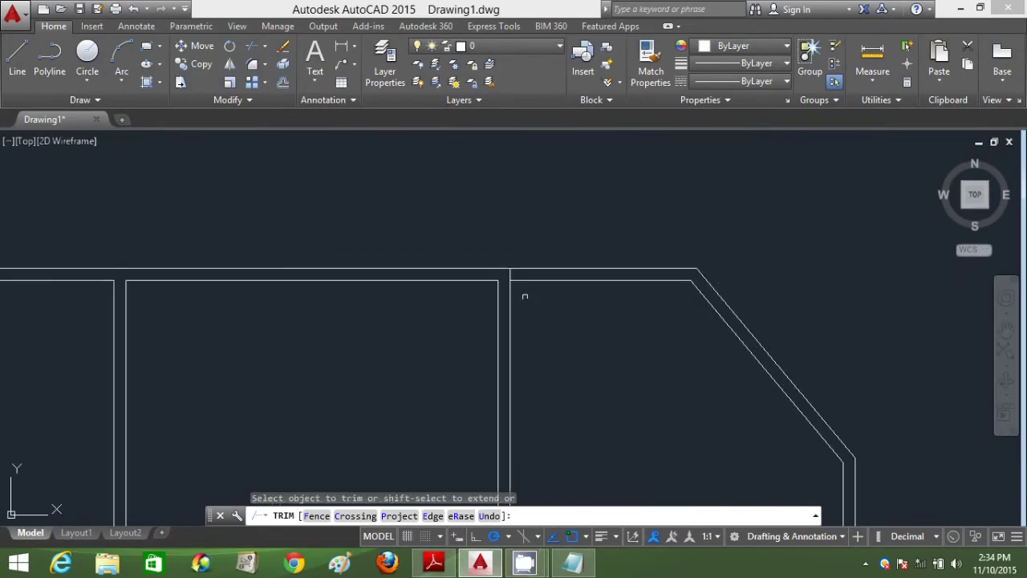
{"action": "scroll", "coordinate": [526, 329], "scroll_direction": "down", "scroll_amount": 5}
{"action": "middle_click_drag", "start_coordinate": [547, 361], "coordinate": [626, 293]}
{"action": "key", "text": "Escape"}
{"action": "key", "text": "Escape"}
{"action": "scroll", "coordinate": [634, 282], "scroll_direction": "up", "scroll_amount": 2}
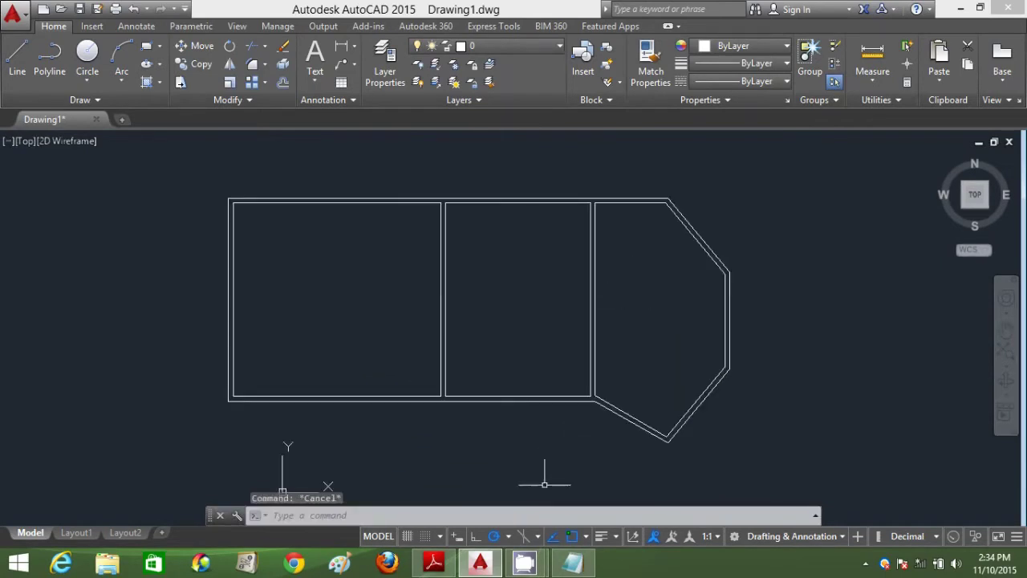
Check the 1800 mm double door in the reference PDF and draw two perpendicular 900 mm lines inside the executive area.
{"action": "left_click", "coordinate": [438, 566]}
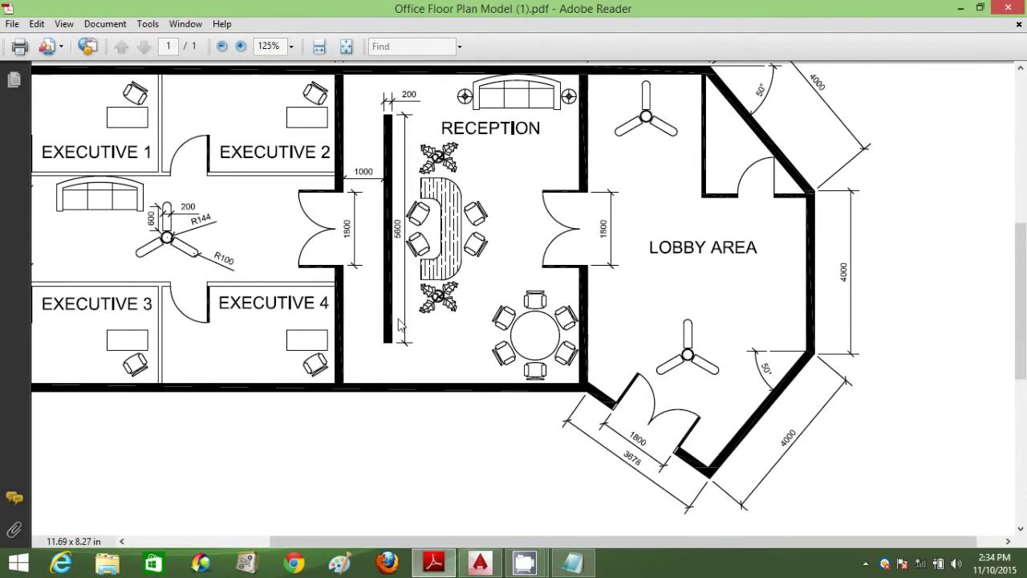
{"action": "left_click", "coordinate": [444, 571]}
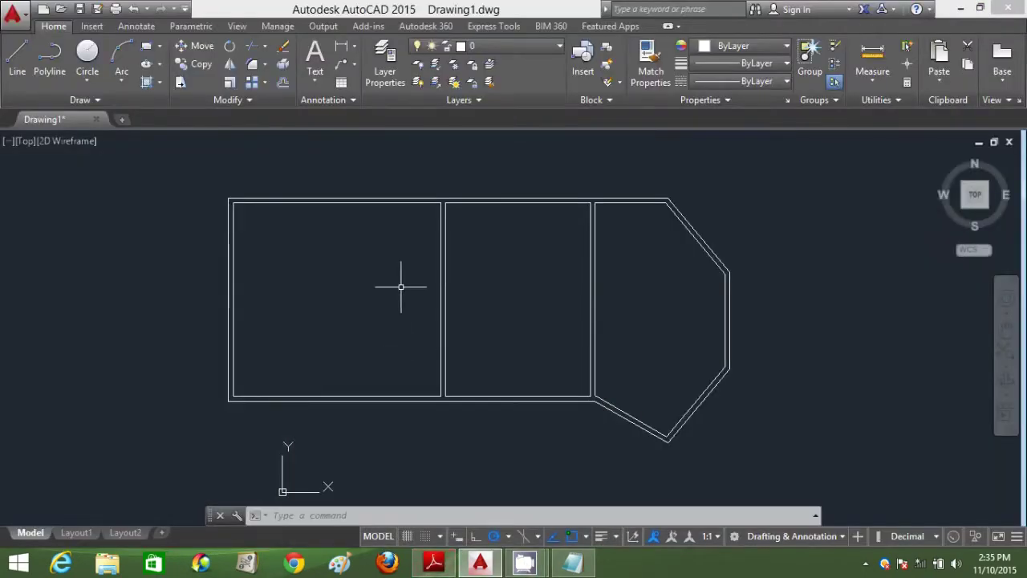
{"action": "type", "text": "l"}
{"action": "key", "text": "Return"}
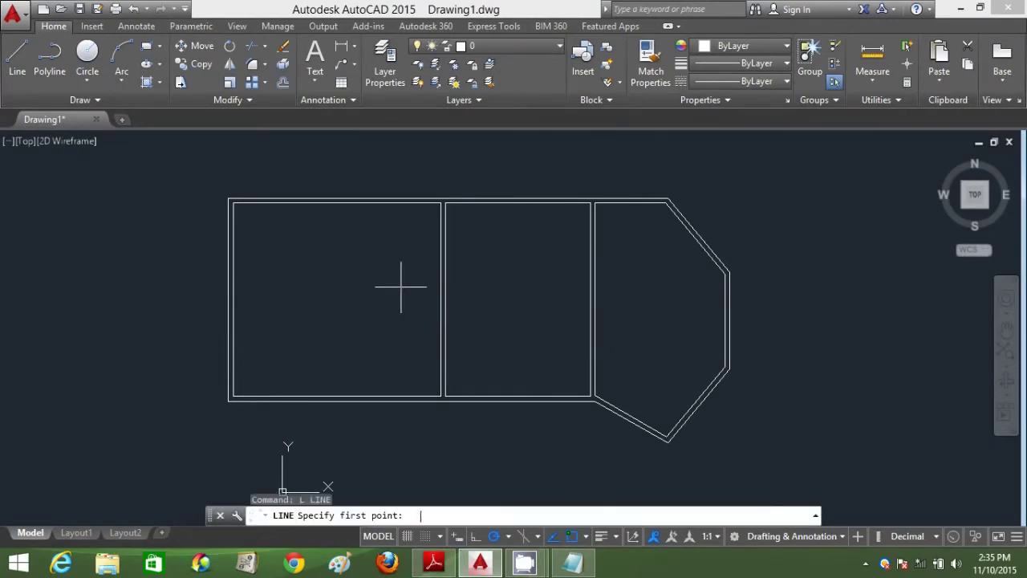
{"action": "left_click", "coordinate": [382, 300]}
{"action": "type", "text": "9"}
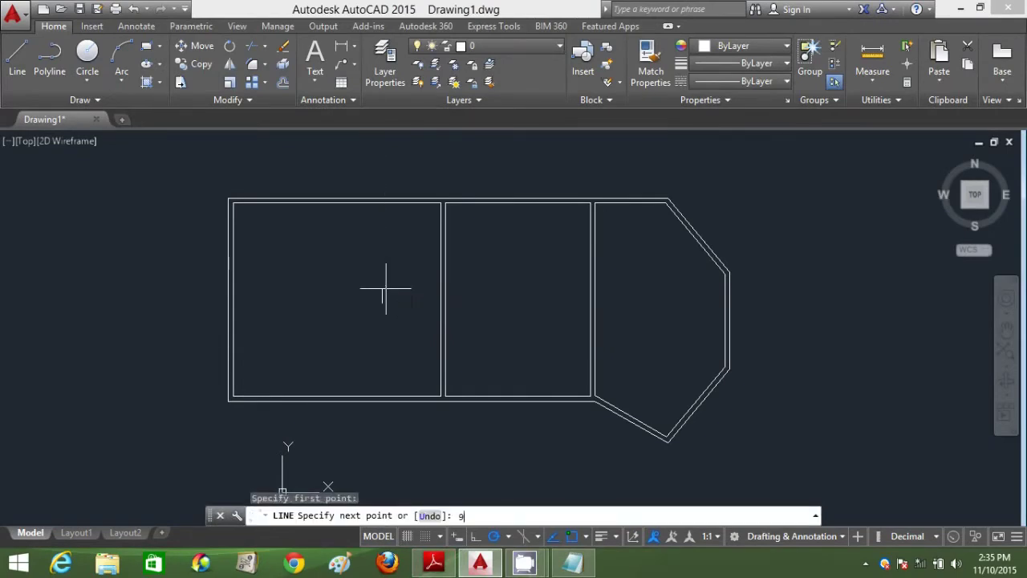
{"action": "type", "text": "00"}
{"action": "key", "text": "Return"}
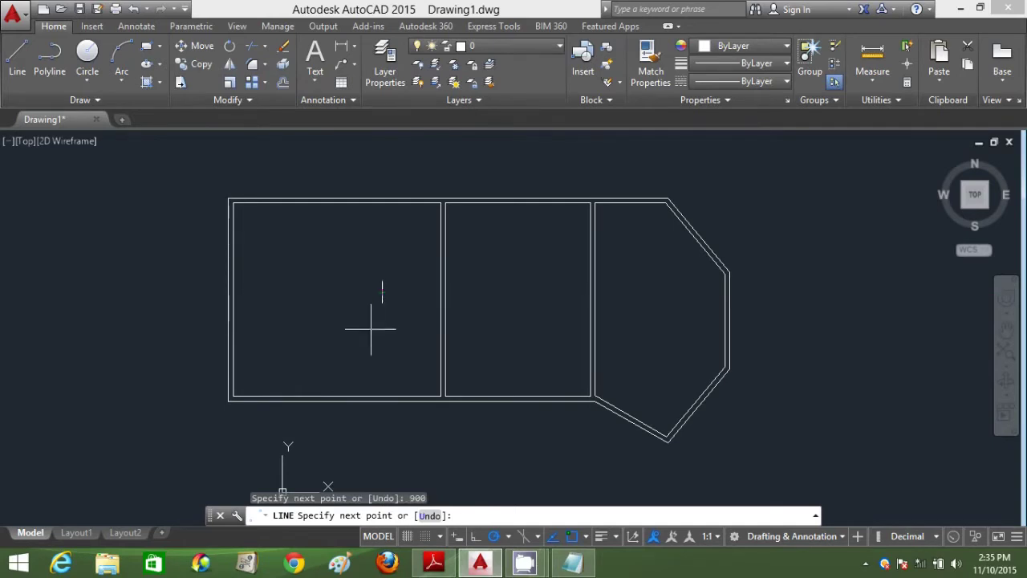
{"action": "key", "text": "Return"}
{"action": "key", "text": "Return"}
{"action": "left_click", "coordinate": [383, 303]}
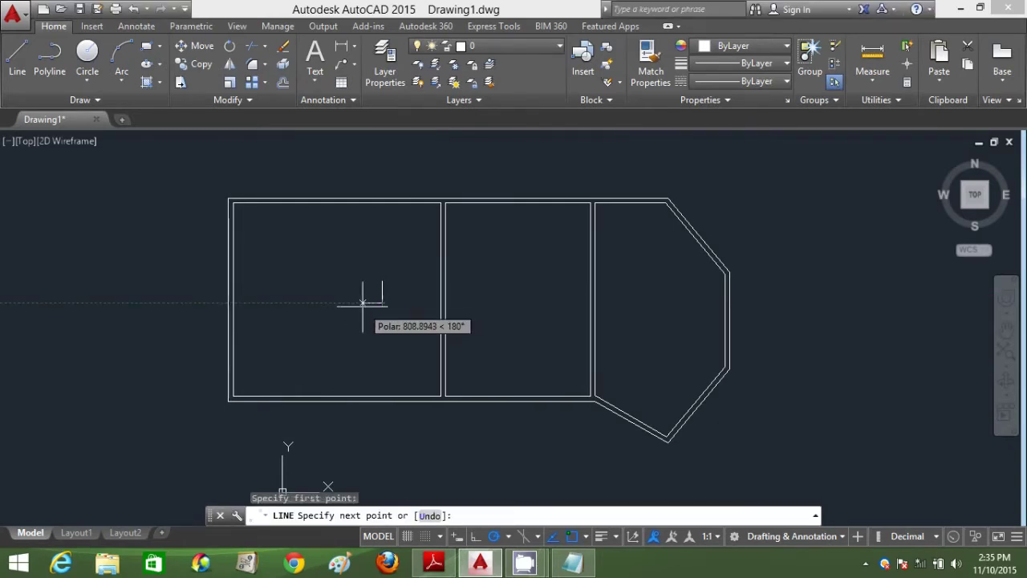
{"action": "type", "text": "900"}
{"action": "key", "text": "BackSpace"}
{"action": "key", "text": "BackSpace"}
{"action": "key", "text": "BackSpace"}
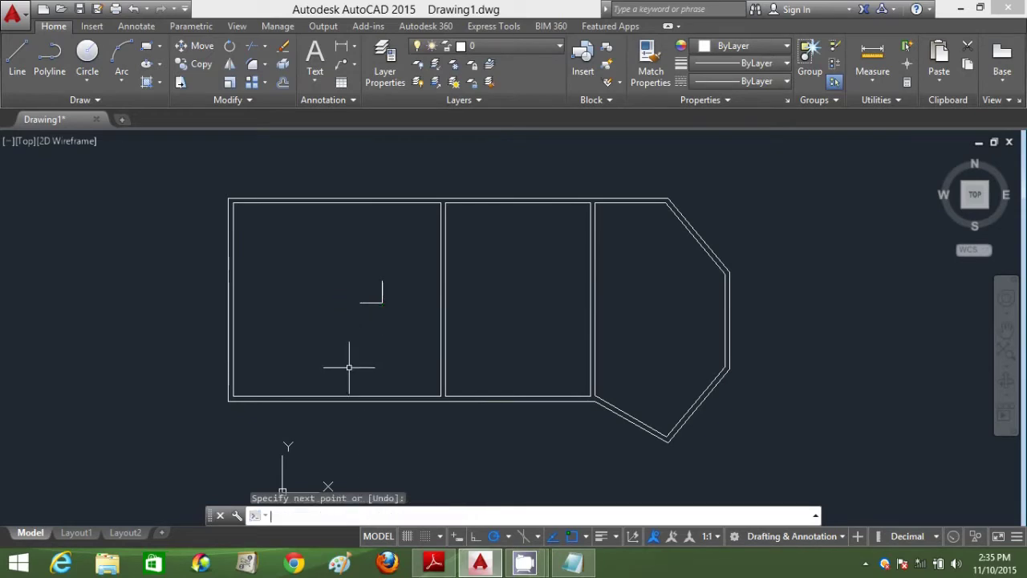
{"action": "key", "text": "Escape"}
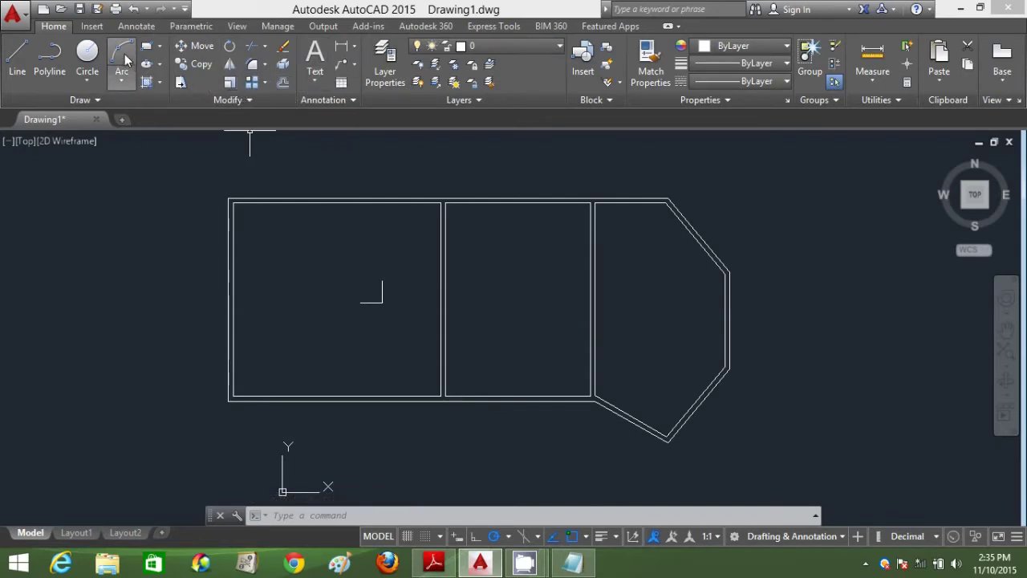
Draw the door swing arc centred on the corner of the two 900 mm lines, joining their free ends.
{"action": "left_click", "coordinate": [122, 55]}
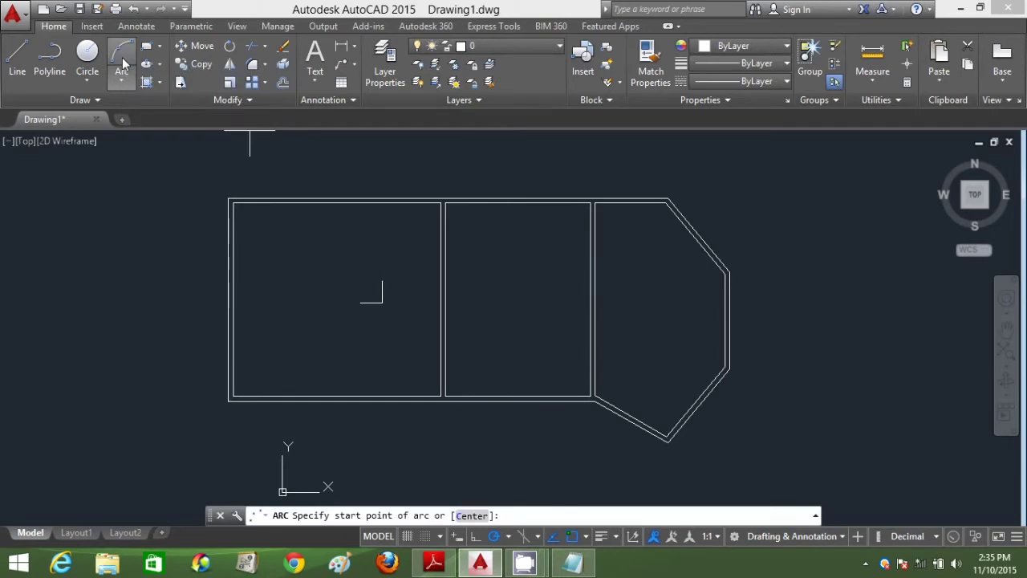
{"action": "key", "text": "Return"}
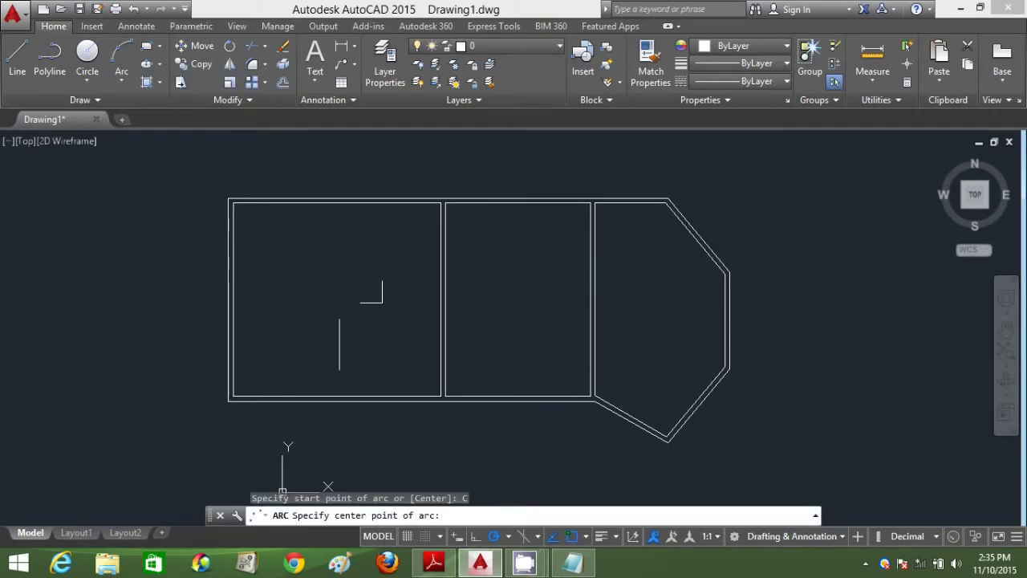
{"action": "left_click", "coordinate": [381, 300]}
{"action": "left_click", "coordinate": [381, 282]}
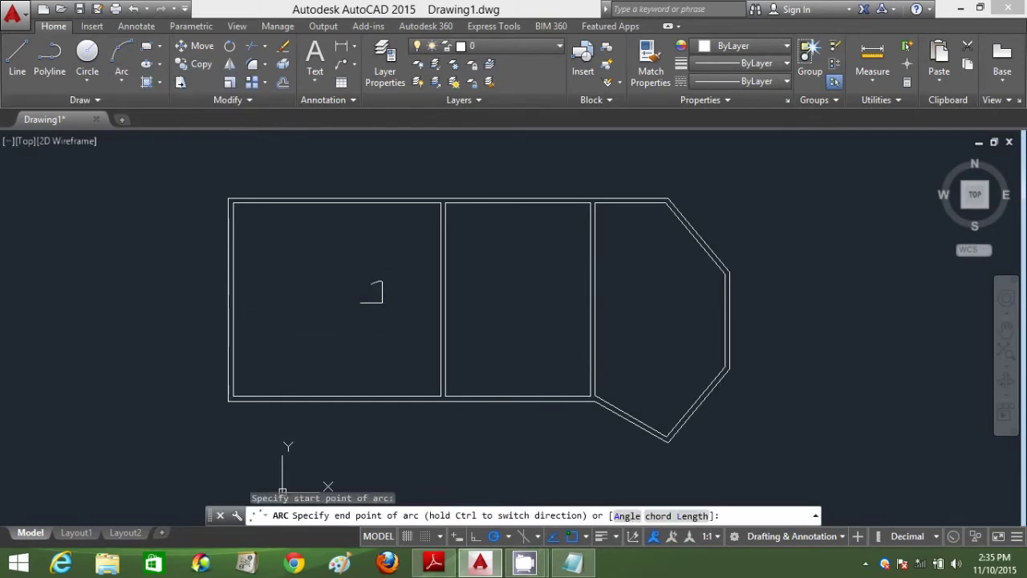
{"action": "left_click", "coordinate": [360, 303]}
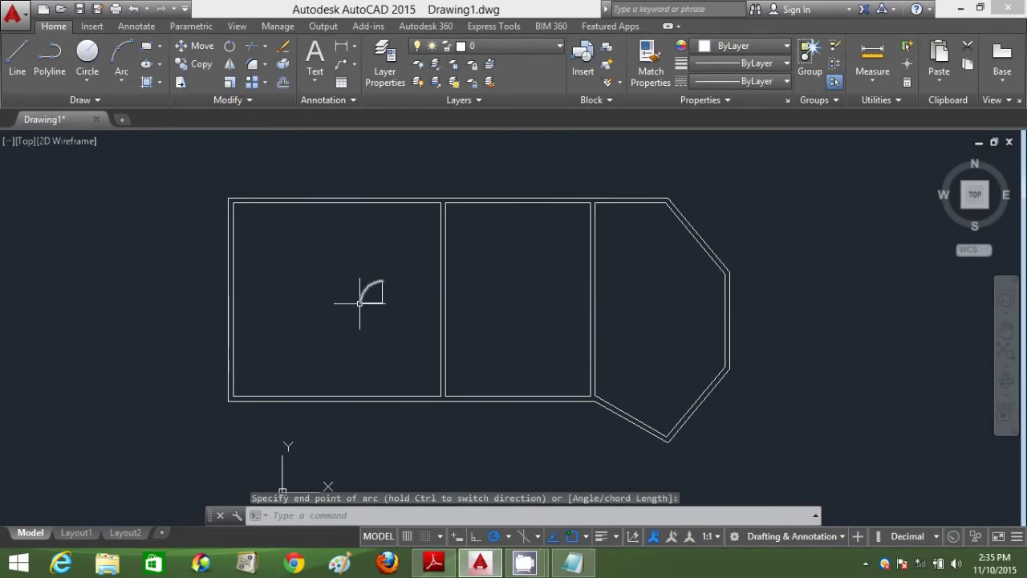
Compare the door leaf with the reference PDF and delete its two lines and arc.
{"action": "left_click", "coordinate": [434, 565]}
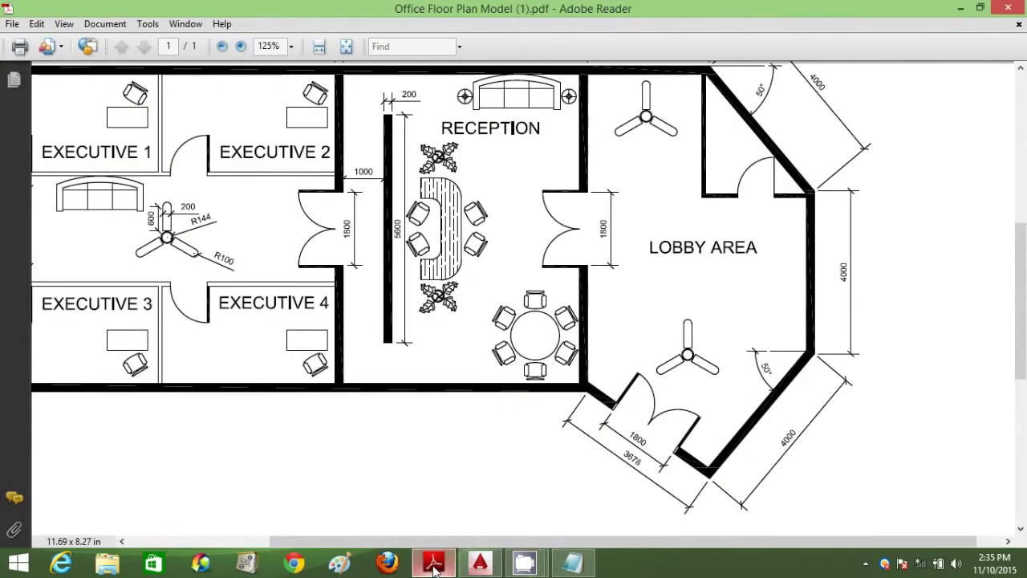
{"action": "left_click", "coordinate": [434, 564]}
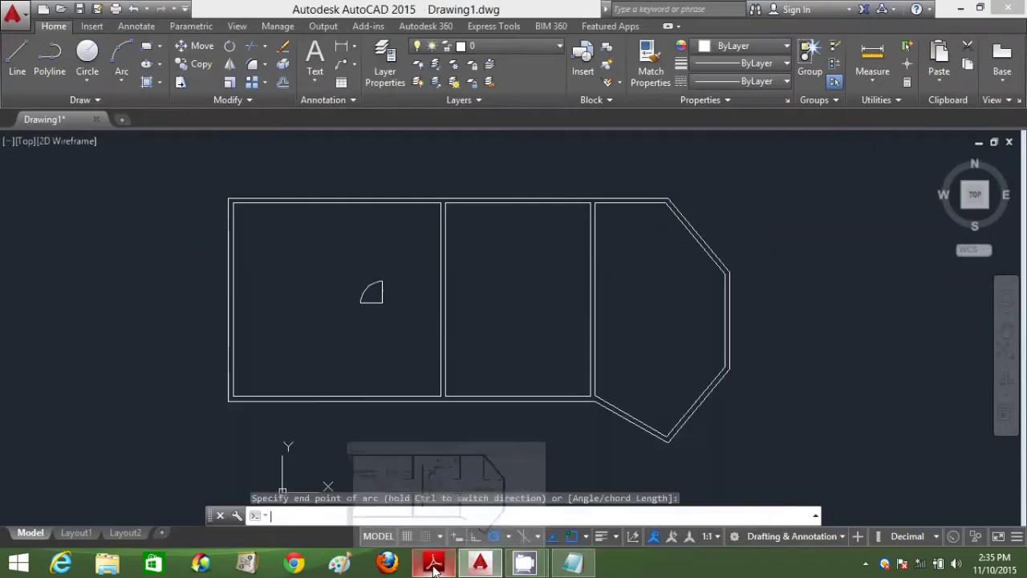
{"action": "left_click", "coordinate": [395, 319]}
{"action": "left_click", "coordinate": [343, 274]}
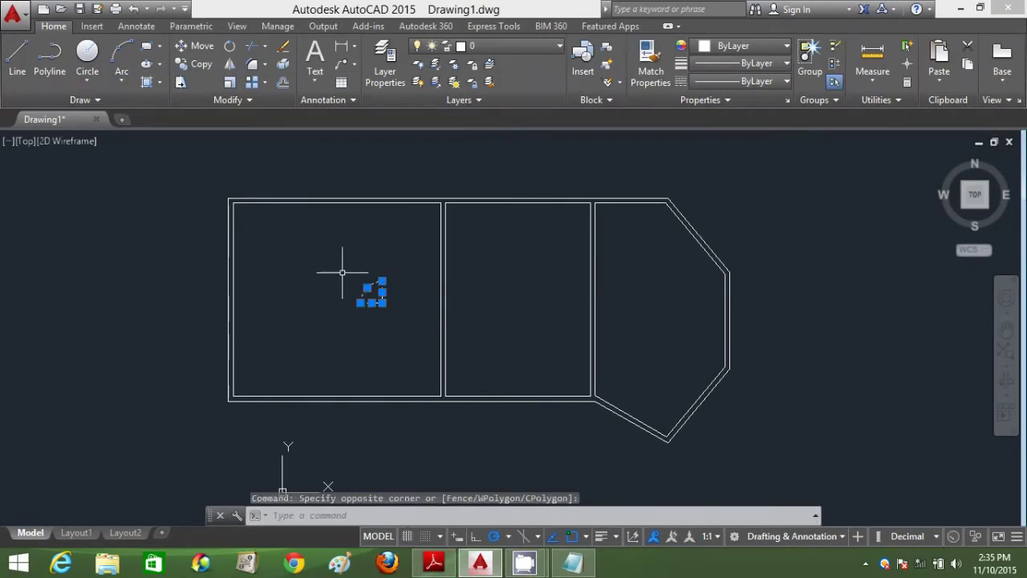
{"action": "key", "text": "Delete"}
Draw a 900 mm horizontal line inside the executive area and a 900 mm vertical line down from its right end.
{"action": "type", "text": "l"}
{"action": "key", "text": "Return"}
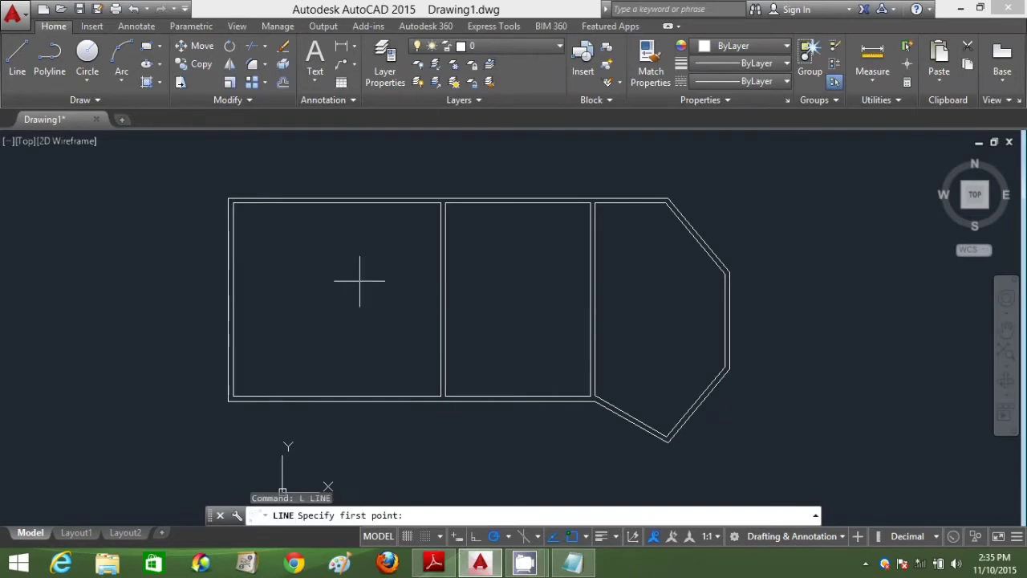
{"action": "left_click", "coordinate": [362, 273]}
{"action": "type", "text": "900"}
{"action": "key", "text": "Return"}
{"action": "type", "text": "900"}
{"action": "key", "text": "Return"}
{"action": "key", "text": "Escape"}
Draw the door swing arc centred on the lines' corner, from the horizontal line's left end to the vertical line's lower end.
{"action": "type", "text": "a"}
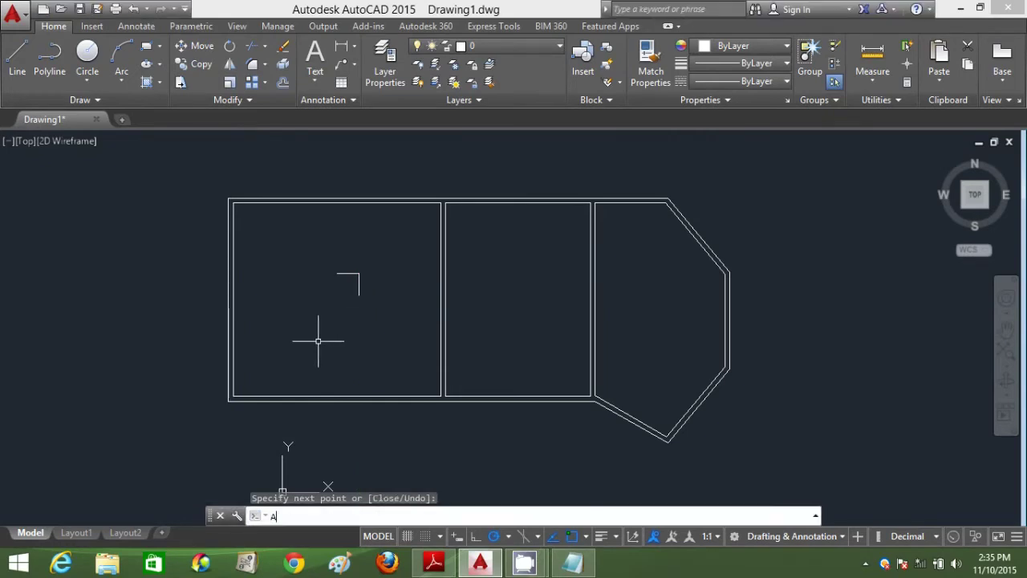
{"action": "key", "text": "Return"}
{"action": "type", "text": "c"}
{"action": "key", "text": "Return"}
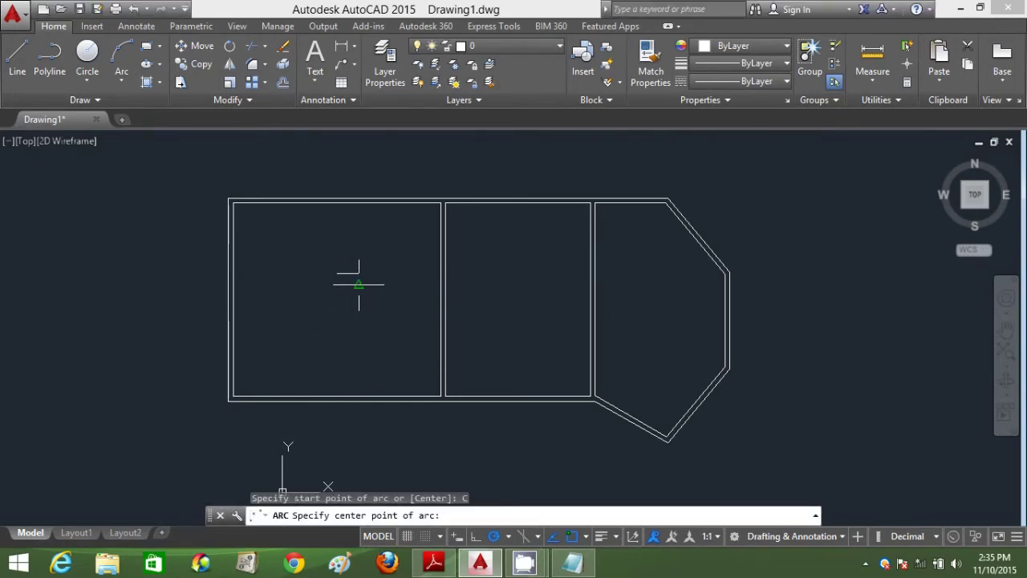
{"action": "left_click", "coordinate": [336, 273]}
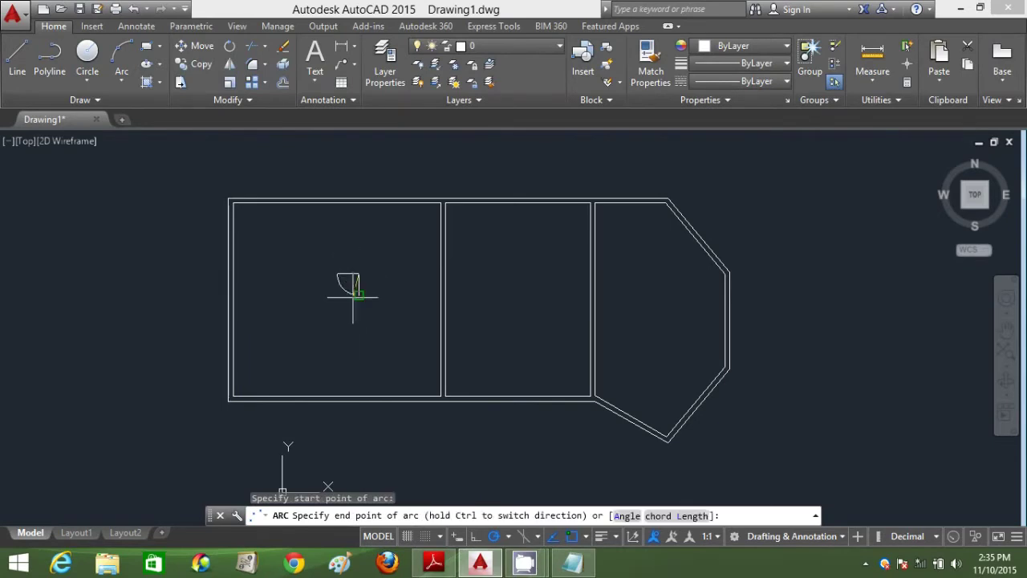
{"action": "left_click", "coordinate": [355, 297]}
Mirror the door leaf and arc about a horizontal axis through the vertical line's lower end, keeping the original.
{"action": "type", "text": "m"}
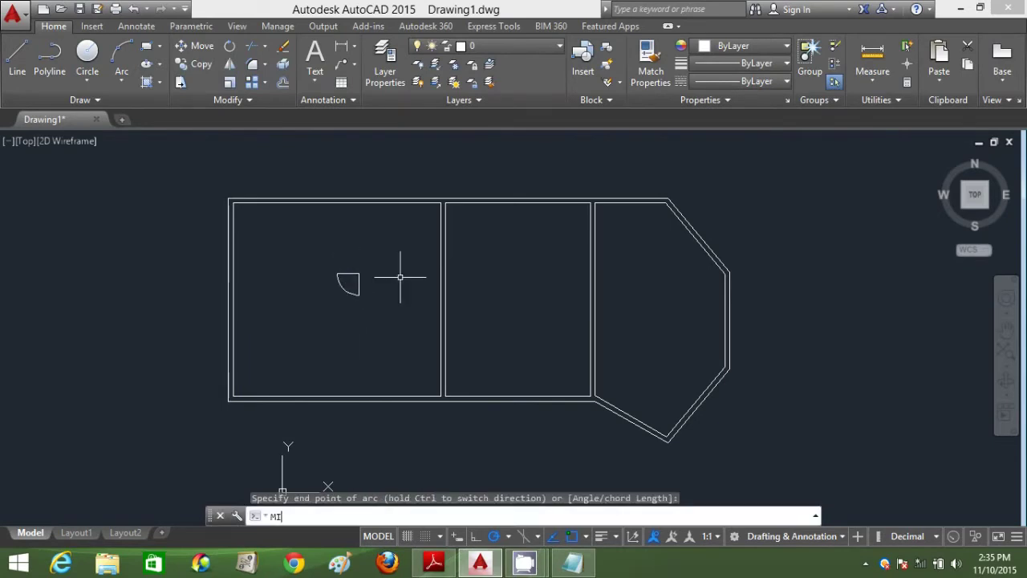
{"action": "type", "text": "i"}
{"action": "key", "text": "Return"}
{"action": "left_click", "coordinate": [391, 290]}
{"action": "left_click", "coordinate": [332, 259]}
{"action": "key", "text": "Return"}
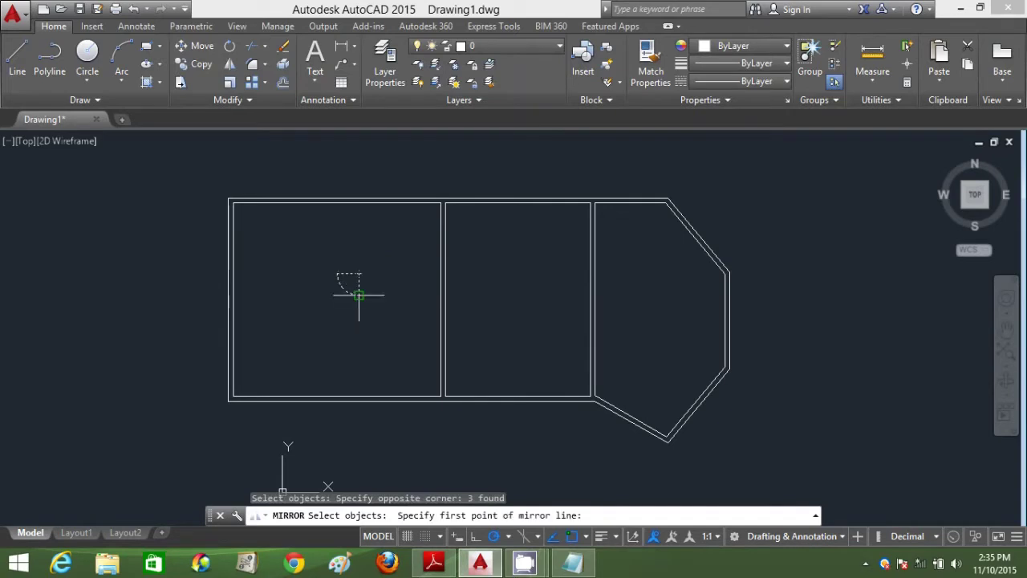
{"action": "left_click", "coordinate": [359, 296]}
{"action": "left_click", "coordinate": [310, 295]}
{"action": "key", "text": "Return"}
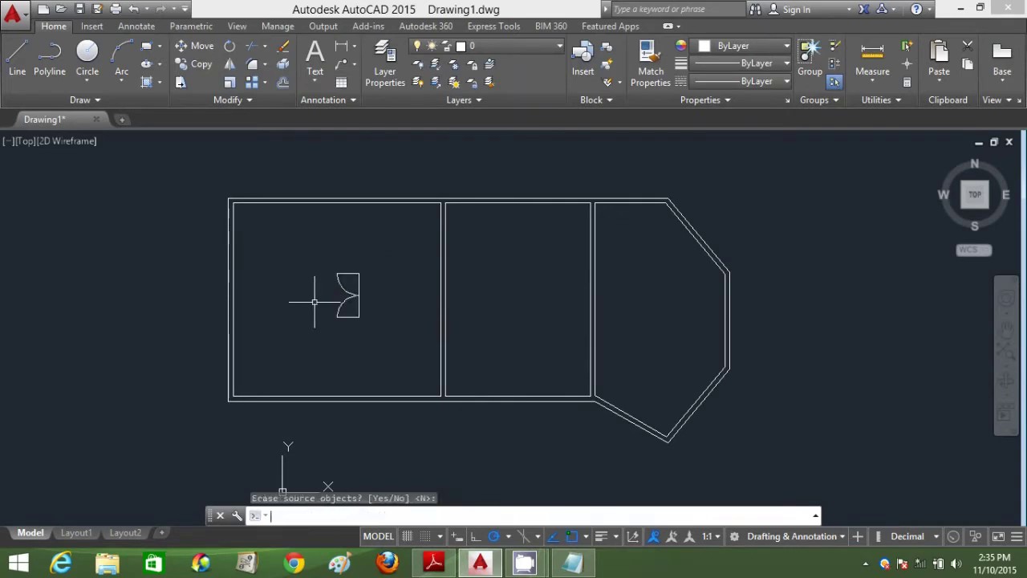
Offset the double door's upper and lower horizontal lines 50 mm outwards to give the leaves thickness.
{"action": "scroll", "coordinate": [329, 301], "scroll_direction": "up", "scroll_amount": 4}
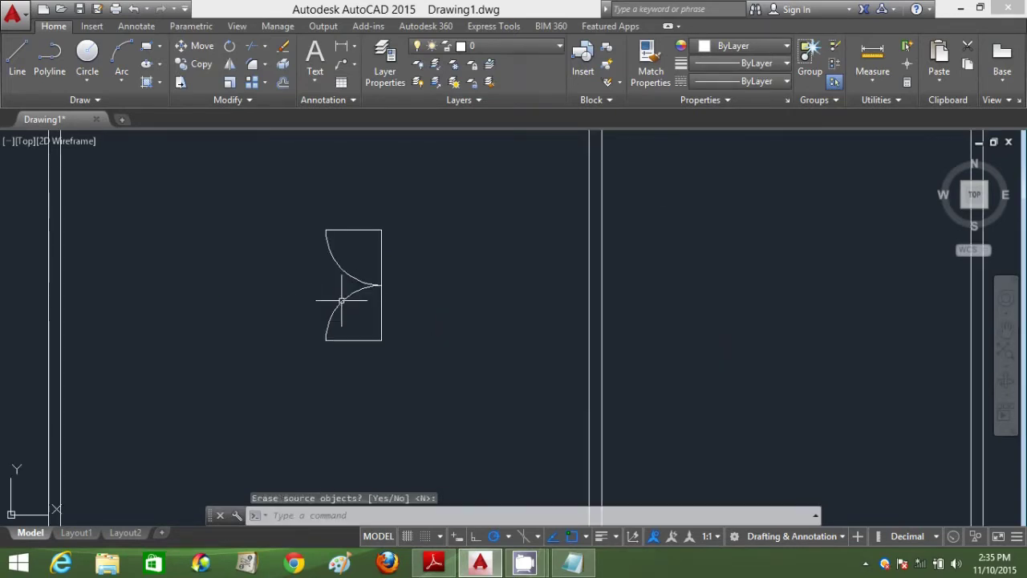
{"action": "type", "text": "o"}
{"action": "key", "text": "Return"}
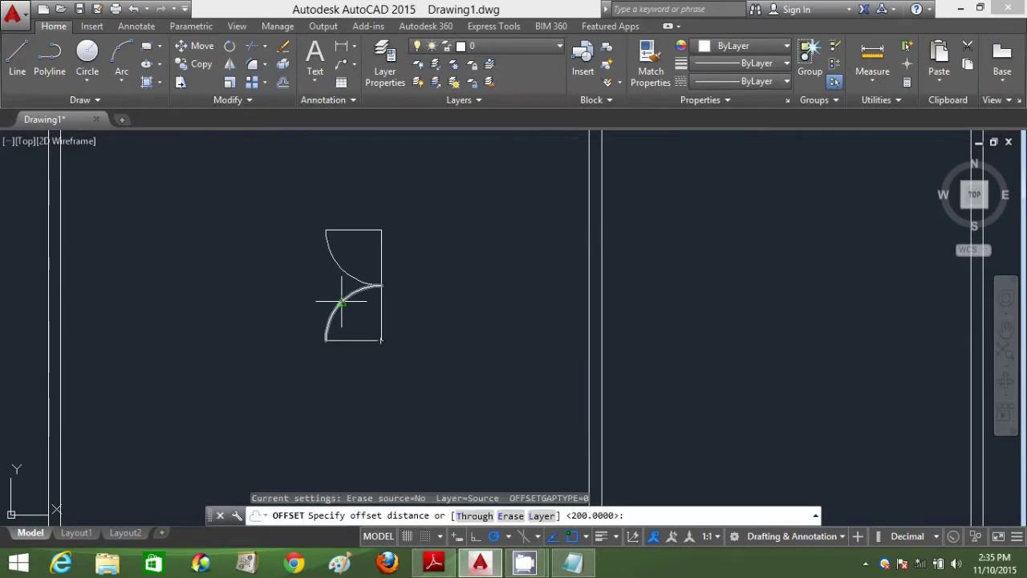
{"action": "type", "text": "5"}
{"action": "key", "text": "Return"}
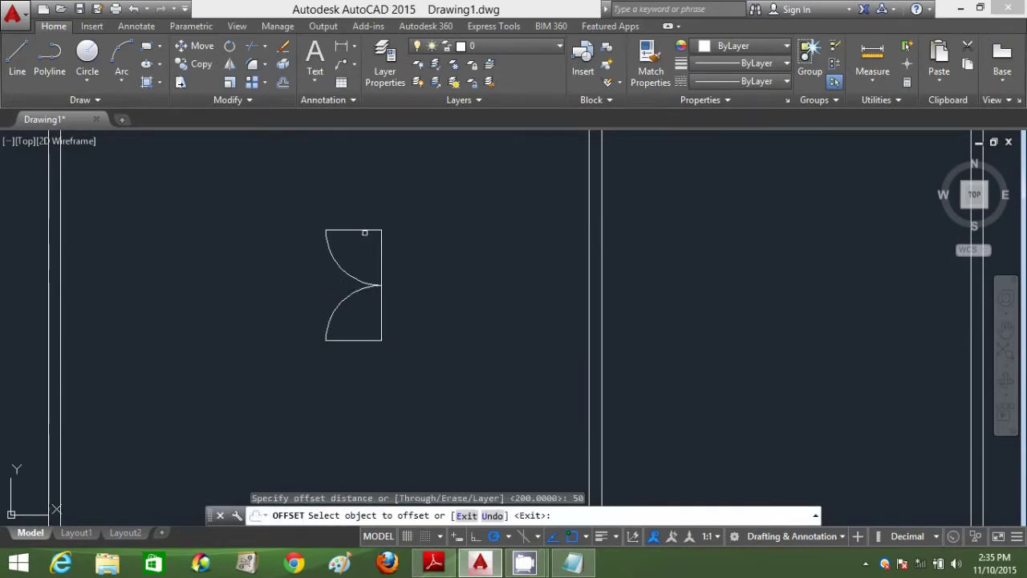
{"action": "left_click", "coordinate": [345, 229]}
{"action": "left_click", "coordinate": [346, 224]}
{"action": "left_click", "coordinate": [360, 340]}
{"action": "left_click", "coordinate": [353, 358]}
{"action": "key", "text": "Return"}
Close both ends of the lower door leaf with short vertical lines between its two horizontal lines.
{"action": "type", "text": "l"}
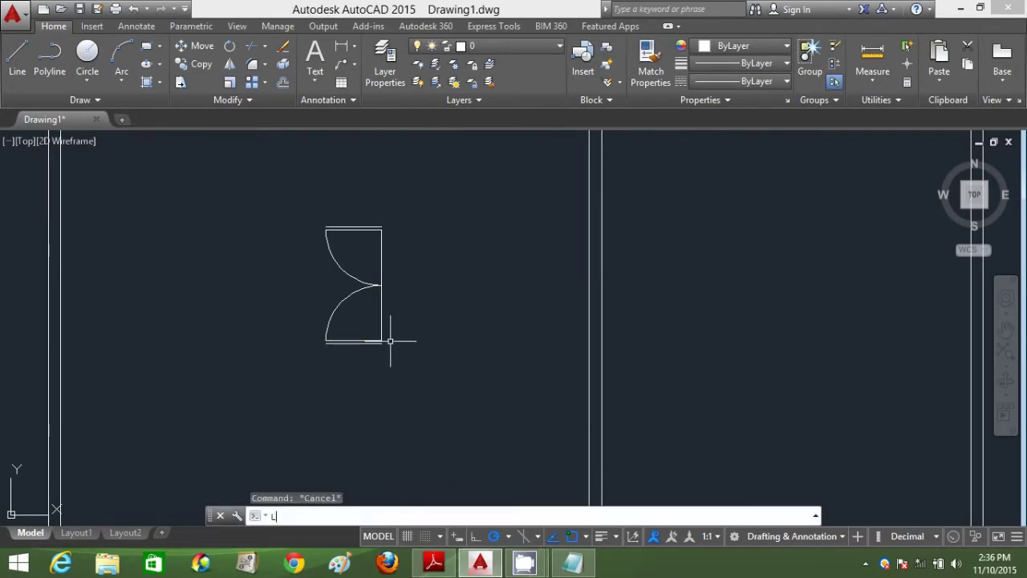
{"action": "key", "text": "Return"}
{"action": "scroll", "coordinate": [392, 339], "scroll_direction": "up", "scroll_amount": 4}
{"action": "left_click", "coordinate": [362, 346]}
{"action": "left_click", "coordinate": [363, 339]}
{"action": "key", "text": "Return"}
{"action": "key", "text": "Return"}
{"action": "left_click", "coordinate": [222, 346]}
{"action": "left_click", "coordinate": [363, 338]}
{"action": "scroll", "coordinate": [361, 337], "scroll_direction": "down", "scroll_amount": 5}
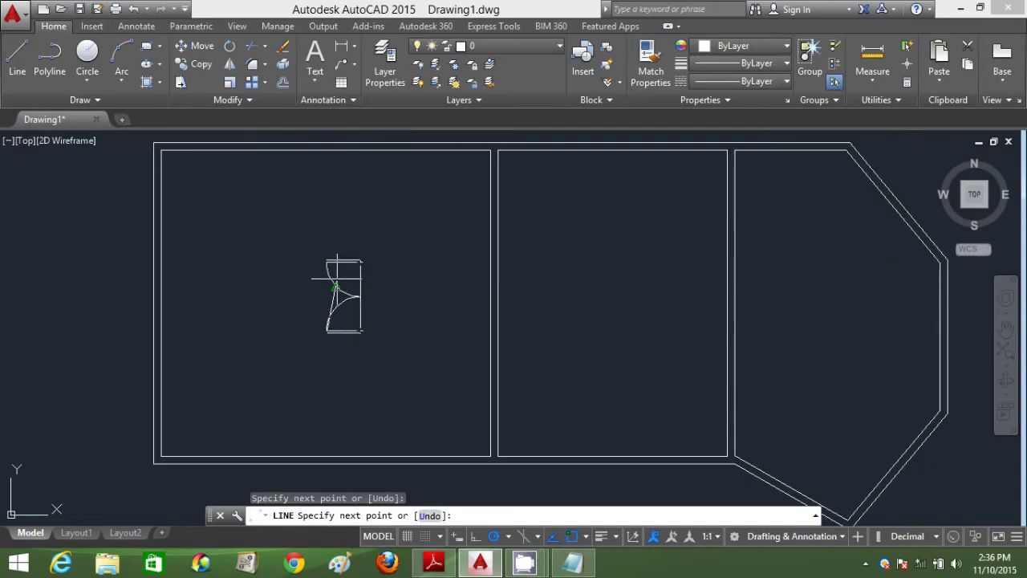
{"action": "key", "text": "Return"}
Close both ends of the upper door leaf with short vertical lines between its two horizontal lines.
{"action": "type", "text": "l"}
{"action": "key", "text": "Return"}
{"action": "scroll", "coordinate": [343, 266], "scroll_direction": "up", "scroll_amount": 5}
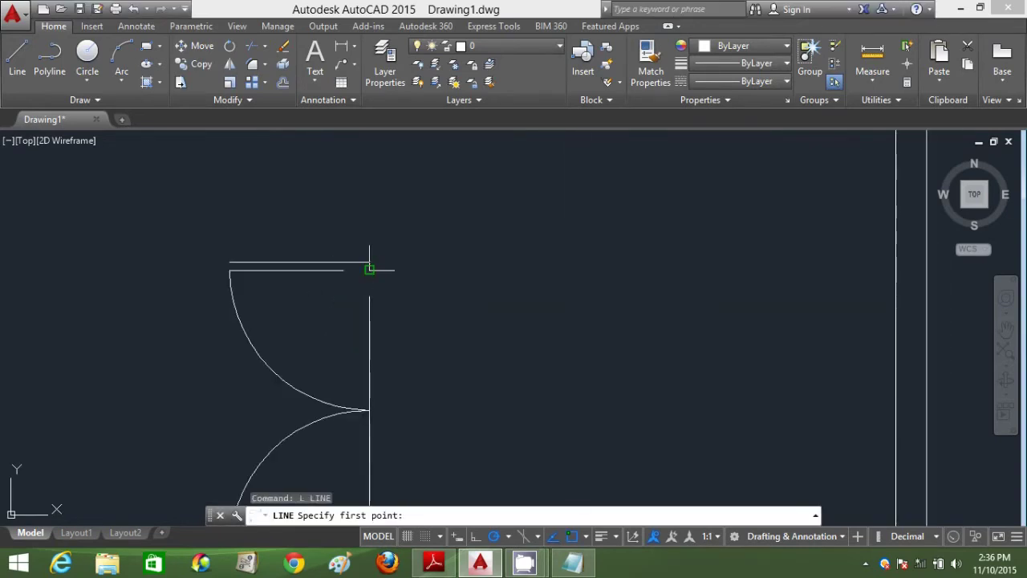
{"action": "left_click", "coordinate": [367, 269]}
{"action": "key", "text": "Return"}
{"action": "key", "text": "Return"}
{"action": "left_click", "coordinate": [229, 262]}
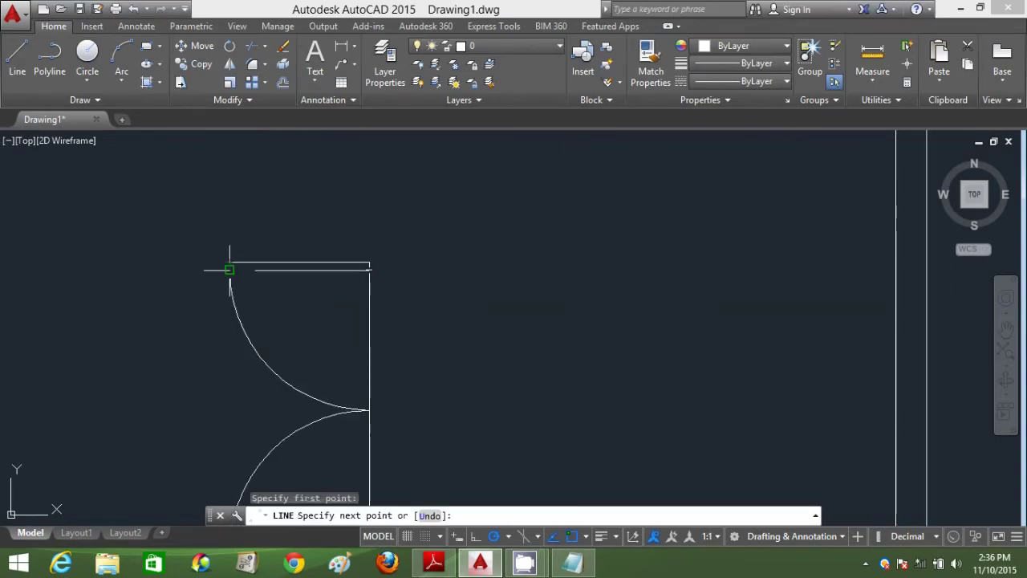
{"action": "scroll", "coordinate": [517, 325], "scroll_direction": "down", "scroll_amount": 3}
{"action": "key", "text": "Return"}
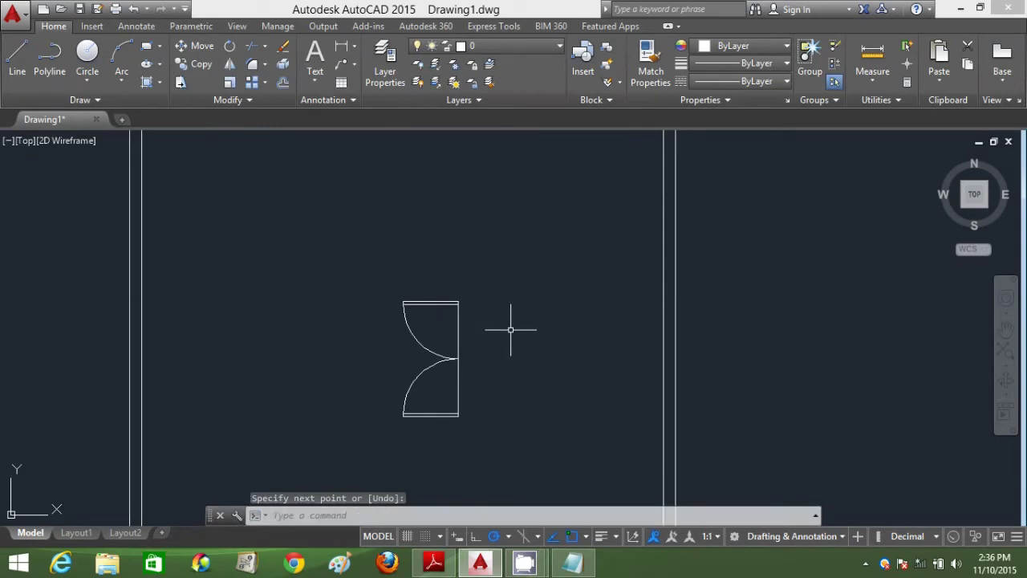
Set the hatch pattern to the predefined SOLID fill.
{"action": "type", "text": "H"}
{"action": "key", "text": "Return"}
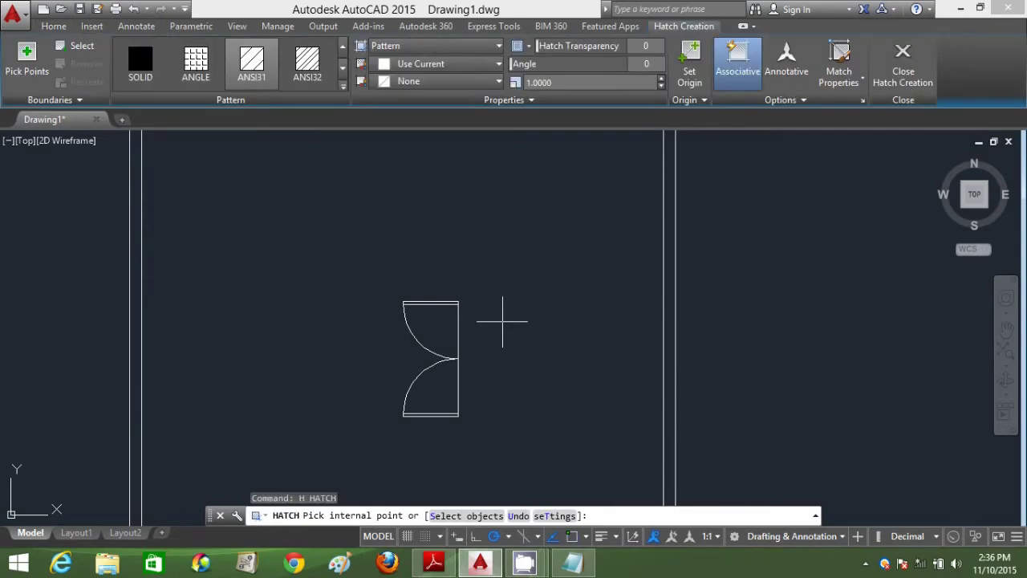
{"action": "type", "text": "T"}
{"action": "key", "text": "Return"}
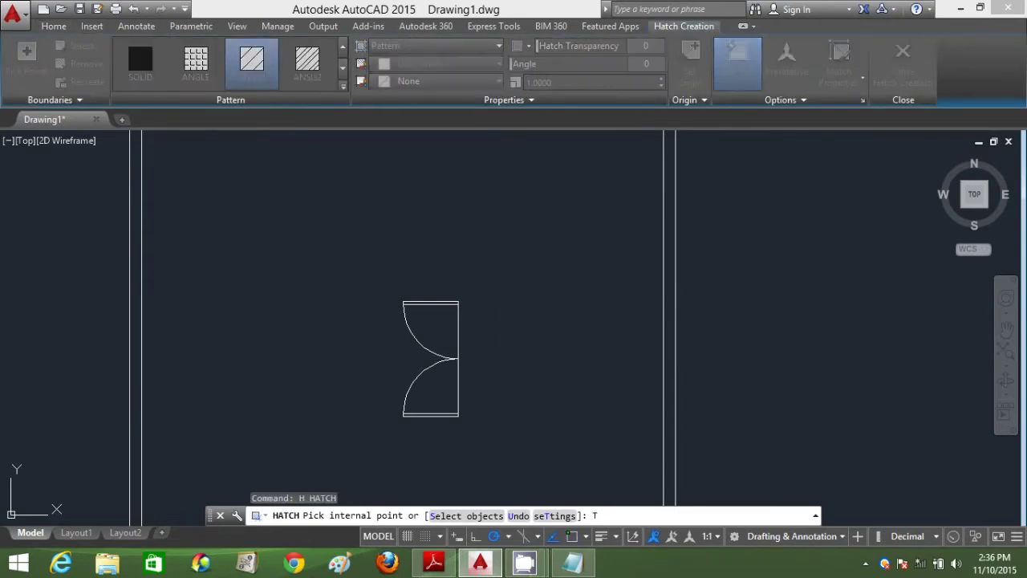
{"action": "left_click", "coordinate": [543, 300]}
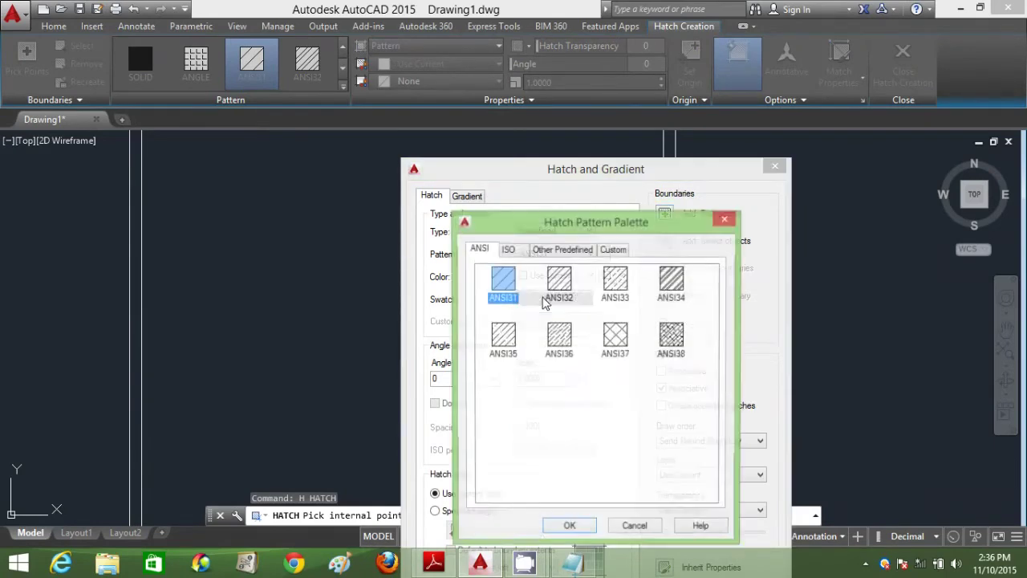
{"action": "left_click", "coordinate": [554, 251]}
{"action": "left_click", "coordinate": [502, 288]}
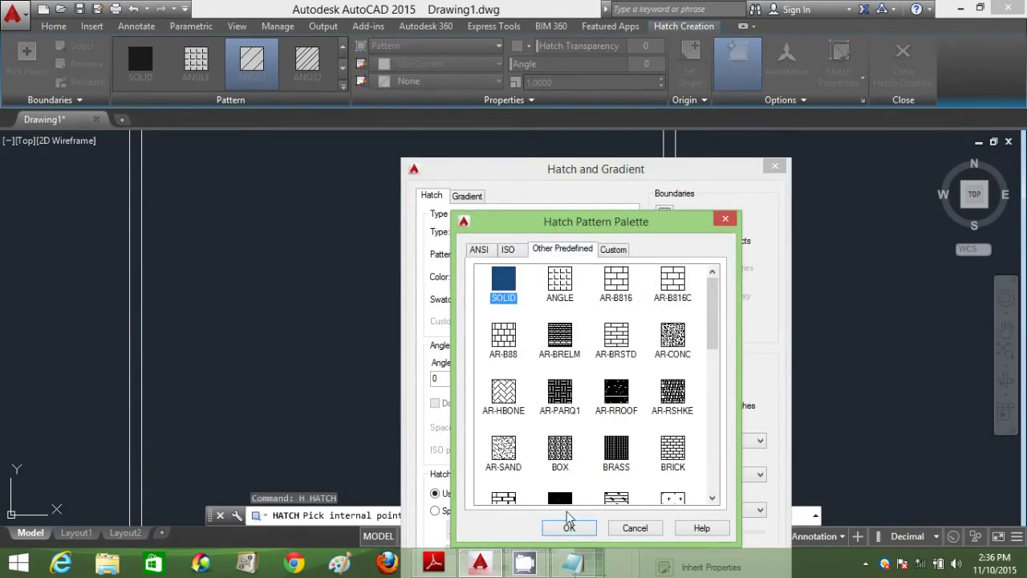
{"action": "left_click", "coordinate": [569, 528]}
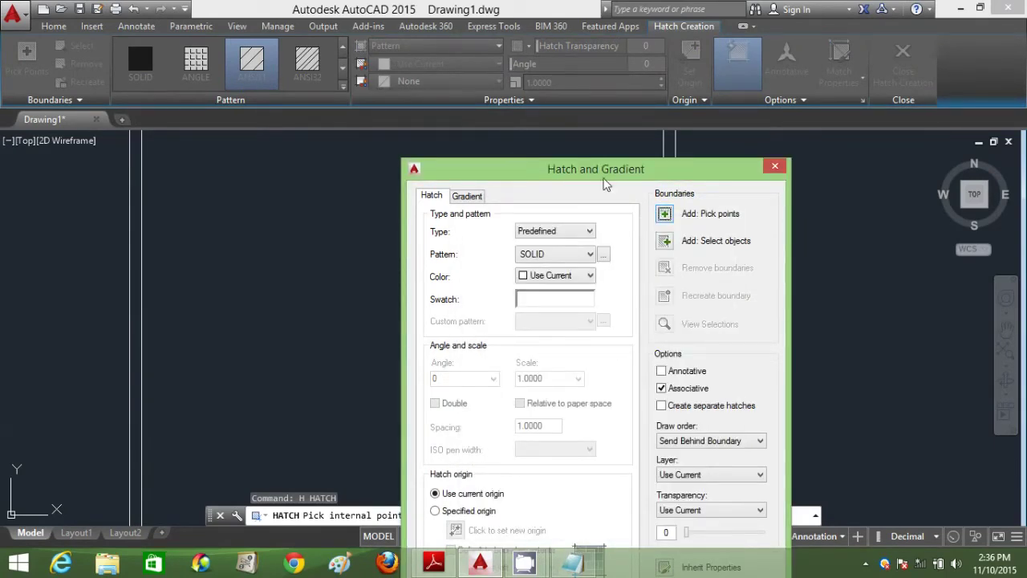
Fill the thin upper and lower leaves of the double door with the solid hatch.
{"action": "left_click", "coordinate": [663, 214]}
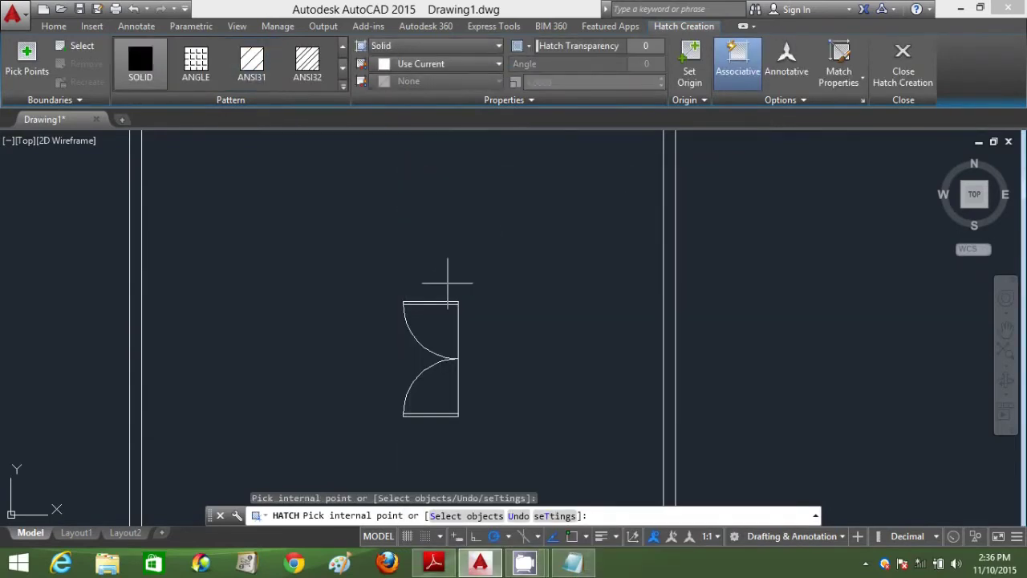
{"action": "left_click", "coordinate": [438, 306]}
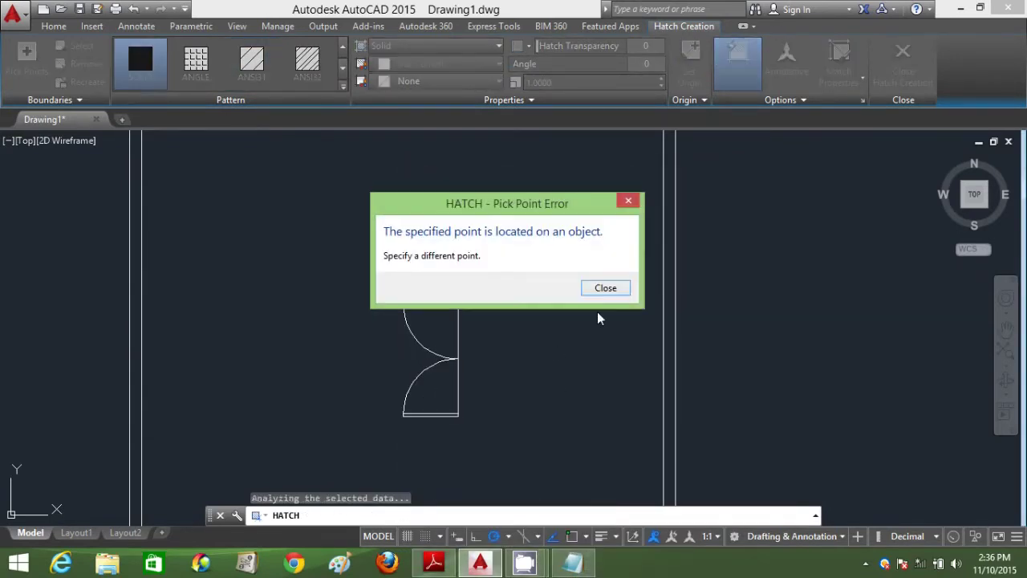
{"action": "left_click", "coordinate": [607, 296]}
{"action": "left_click", "coordinate": [447, 415]}
{"action": "key", "text": "Escape"}
{"action": "scroll", "coordinate": [527, 401], "scroll_direction": "down", "scroll_amount": 2}
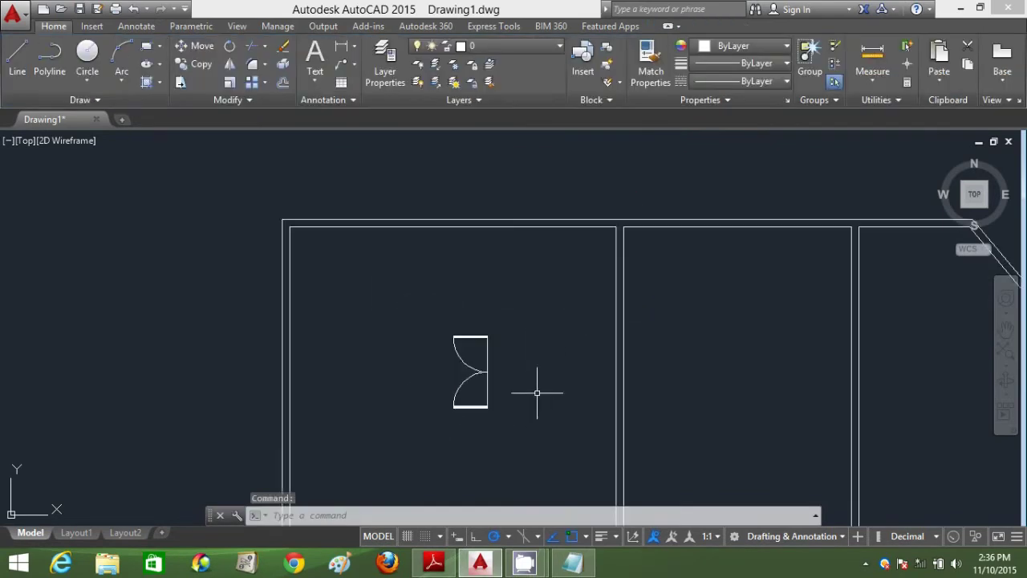
Move the whole double door from the point where its arcs meet to the midpoint of the leftmost room's right wall line.
{"action": "type", "text": "M"}
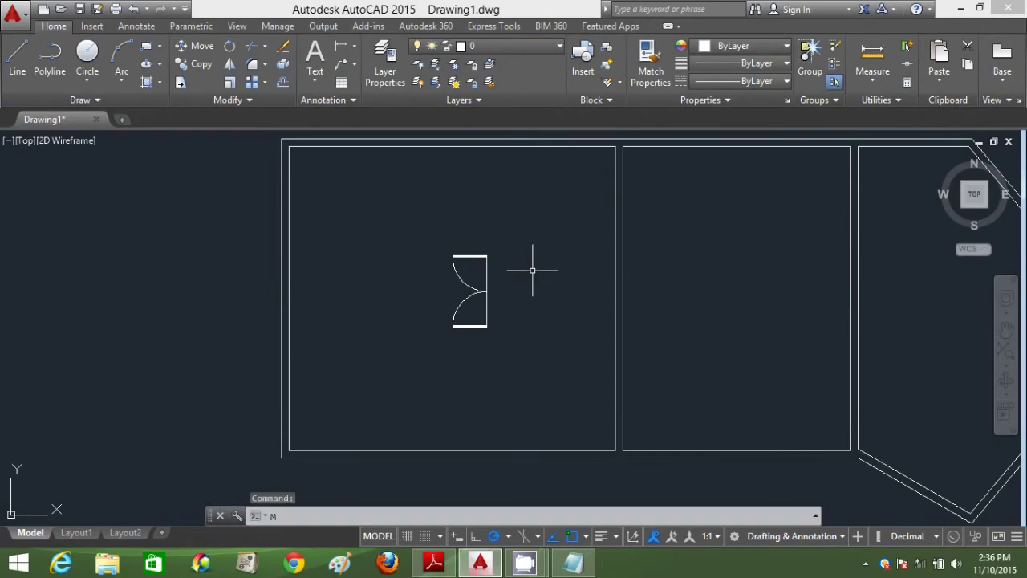
{"action": "key", "text": "Return"}
{"action": "left_click", "coordinate": [533, 360]}
{"action": "left_click", "coordinate": [367, 224]}
{"action": "key", "text": "Return"}
{"action": "left_click", "coordinate": [486, 291]}
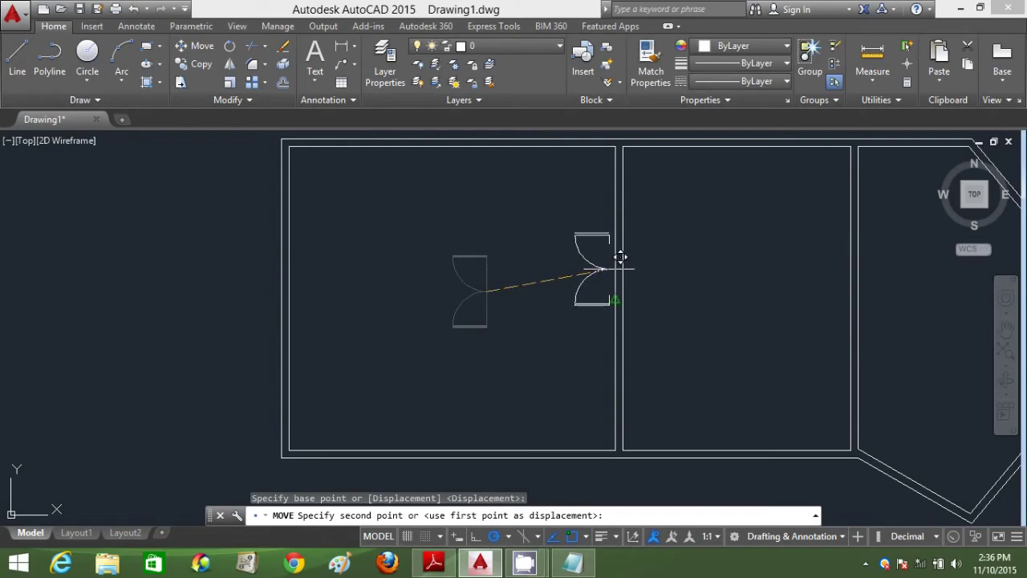
{"action": "left_click", "coordinate": [616, 294]}
Draw short jamb lines across the wall thickness at the double door's upper and lower ends.
{"action": "type", "text": "l"}
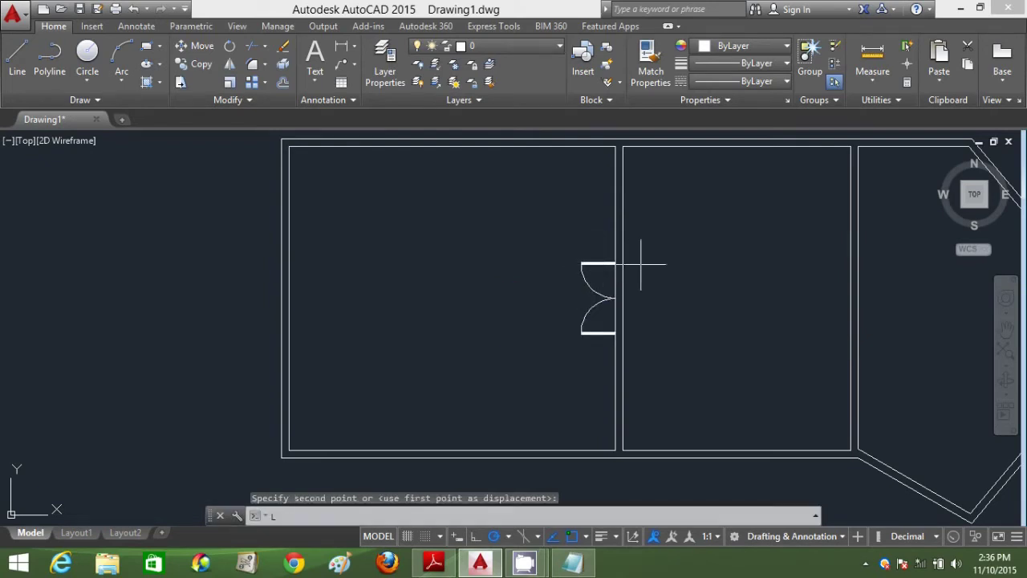
{"action": "key", "text": "Return"}
{"action": "left_click", "coordinate": [623, 261]}
{"action": "left_click", "coordinate": [615, 333]}
{"action": "key", "text": "Return"}
{"action": "key", "text": "Return"}
{"action": "left_click", "coordinate": [615, 333]}
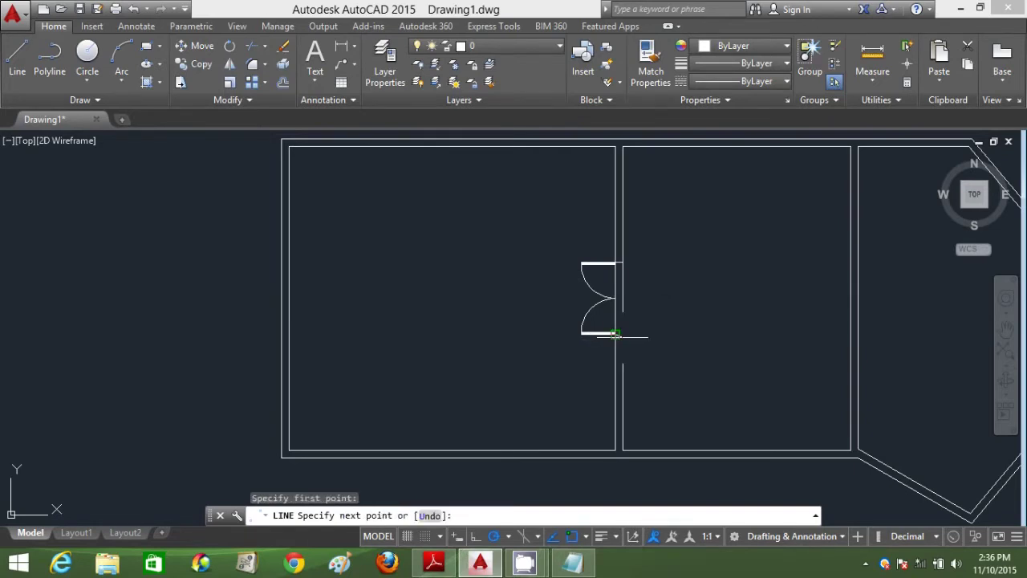
{"action": "left_click", "coordinate": [615, 297]}
{"action": "key", "text": "Return"}
Delete the door's vertical closing lines and trim both wall lines out of the opening between the jambs.
{"action": "left_click", "coordinate": [616, 321]}
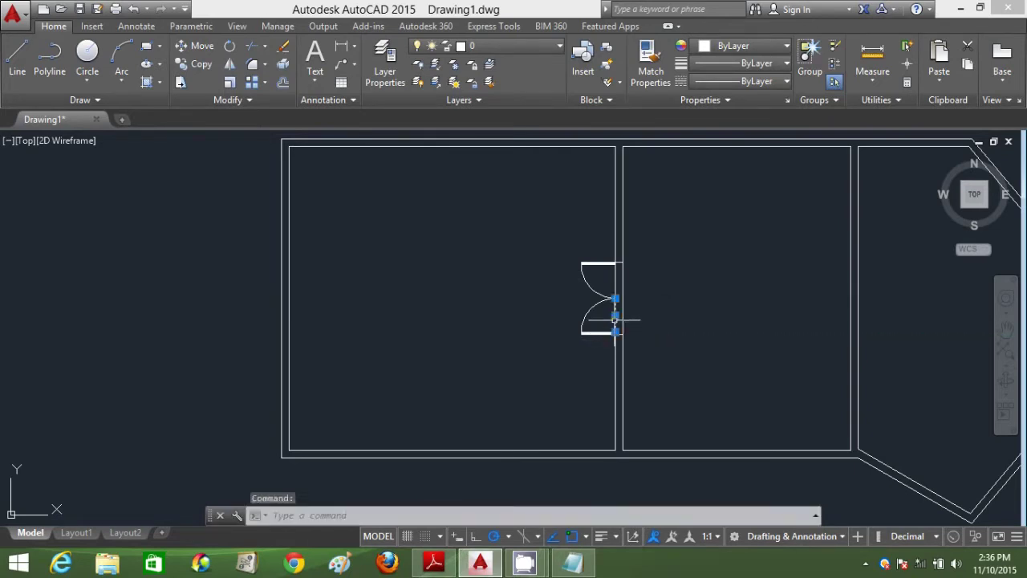
{"action": "left_click", "coordinate": [615, 280]}
{"action": "key", "text": "Delete"}
{"action": "type", "text": "tr"}
{"action": "key", "text": "Return"}
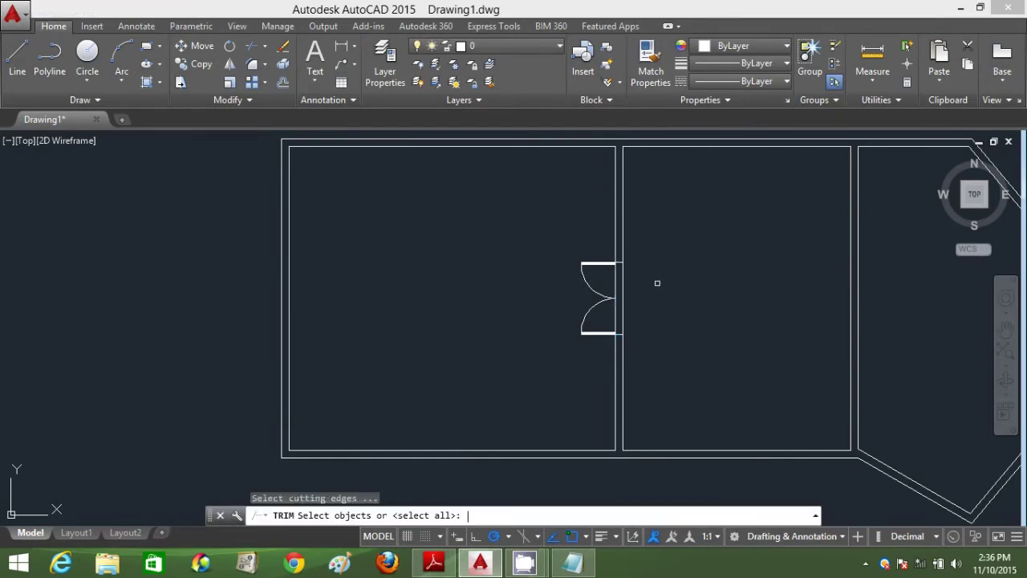
{"action": "key", "text": "Return"}
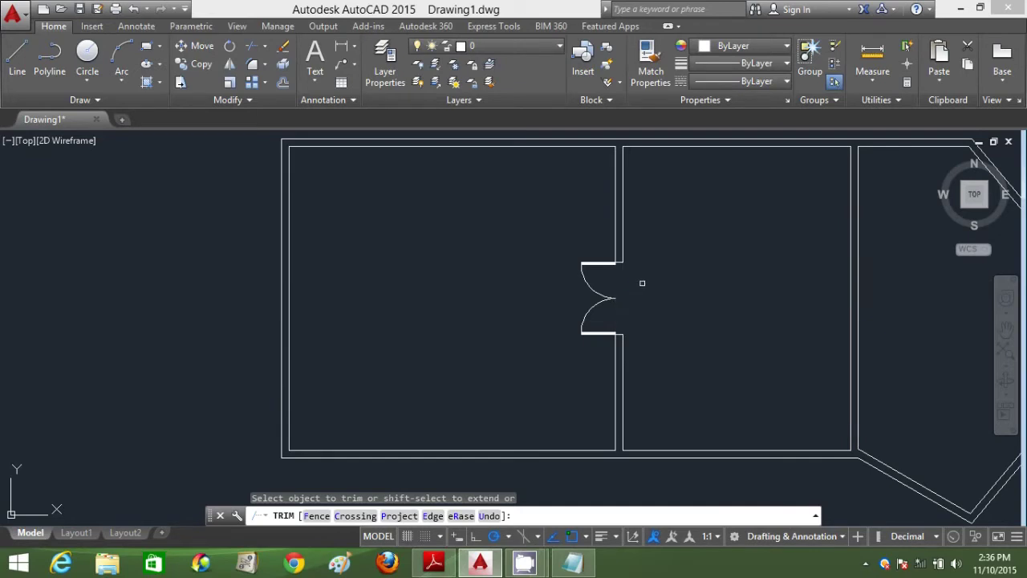
{"action": "key", "text": "Escape"}
Draw a line from the door's upper jamb 500 mm up the wall, continuing horizontally to the left outer wall's inner face.
{"action": "type", "text": "l"}
{"action": "key", "text": "Return"}
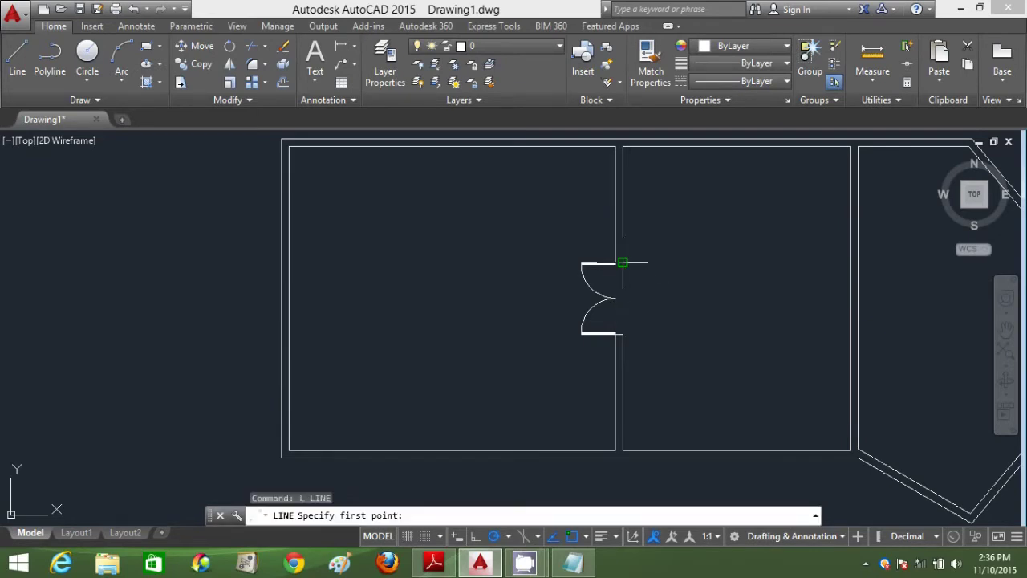
{"action": "left_click", "coordinate": [615, 262]}
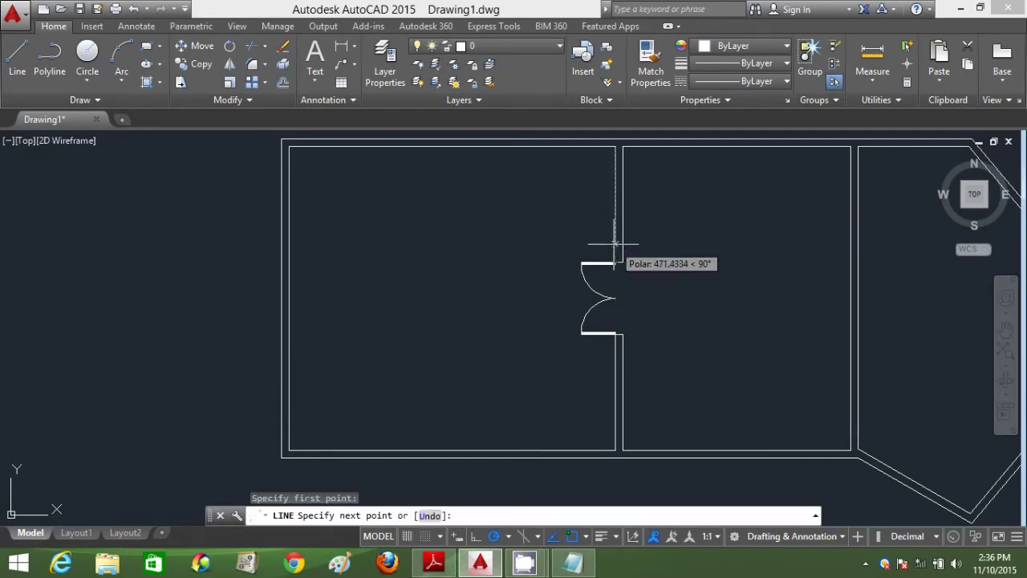
{"action": "type", "text": "50"}
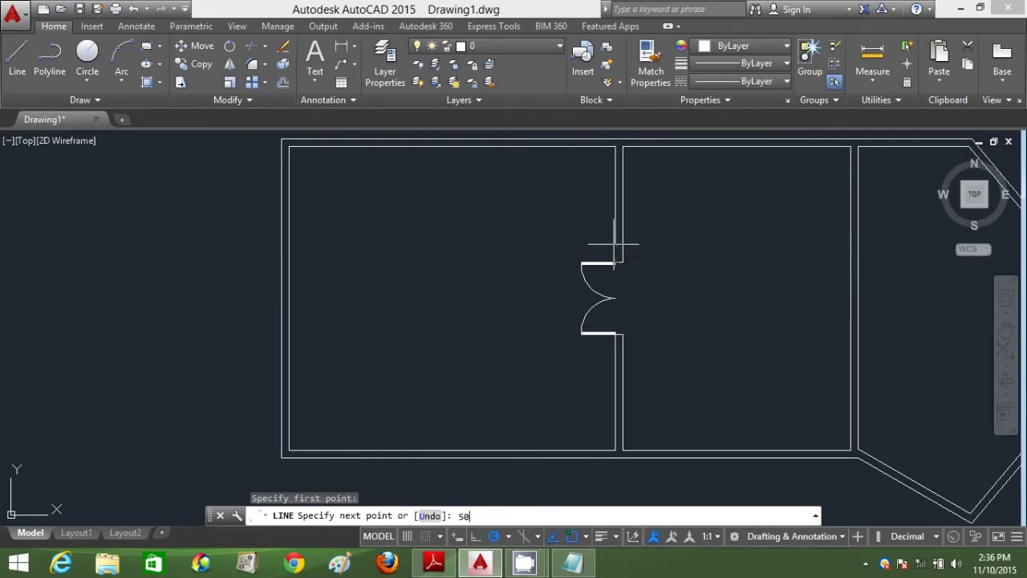
{"action": "type", "text": "0"}
{"action": "key", "text": "Return"}
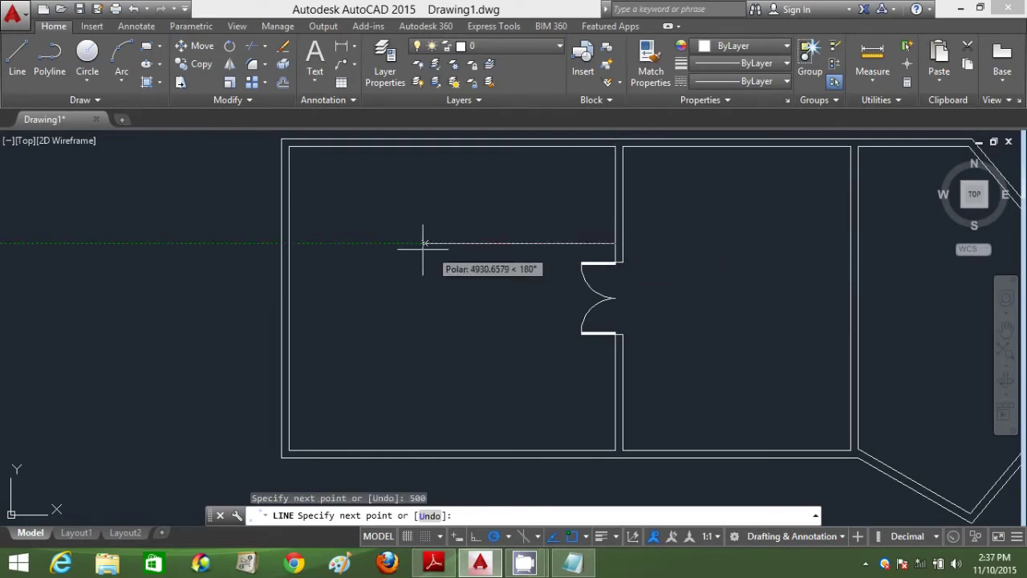
{"action": "left_click", "coordinate": [289, 242]}
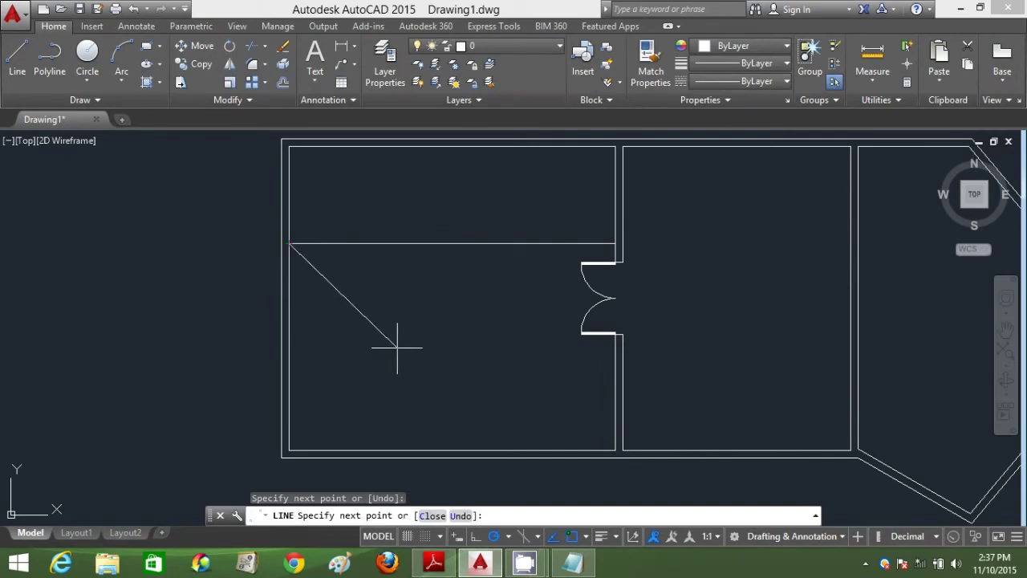
{"action": "key", "text": "Return"}
Draw a vertical line from the midpoint of the new horizontal line up to the top wall's inner face.
{"action": "type", "text": "l"}
{"action": "key", "text": "Return"}
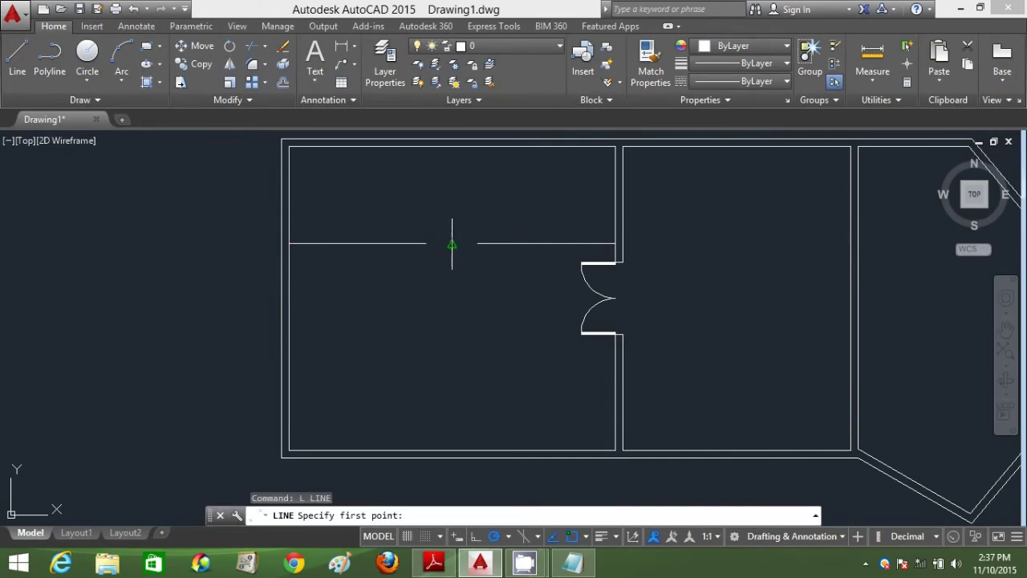
{"action": "left_click", "coordinate": [452, 243]}
{"action": "left_click", "coordinate": [451, 146]}
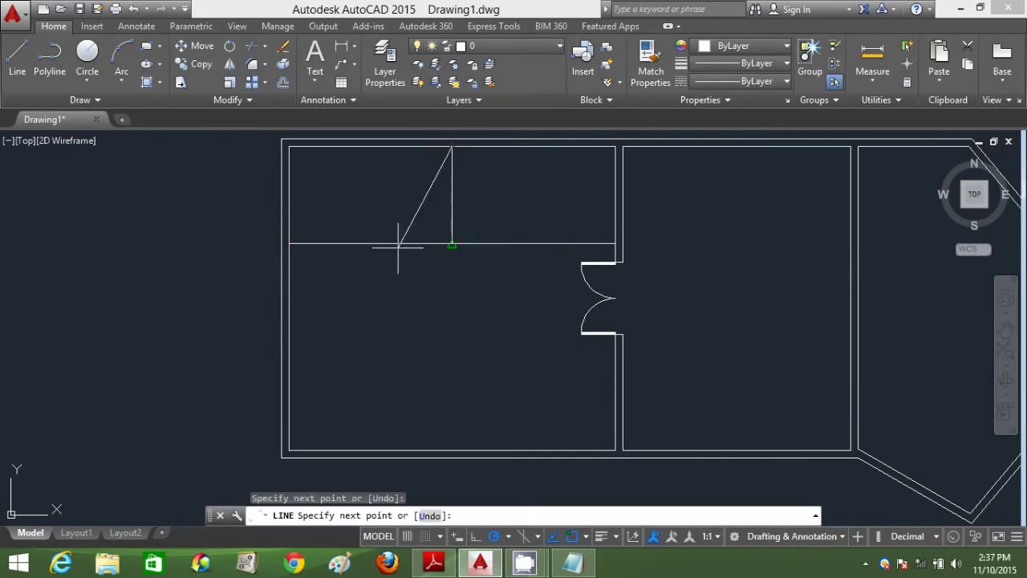
{"action": "key", "text": "Return"}
Offset the vertical partition line 50 mm to both sides.
{"action": "type", "text": "o"}
{"action": "key", "text": "Return"}
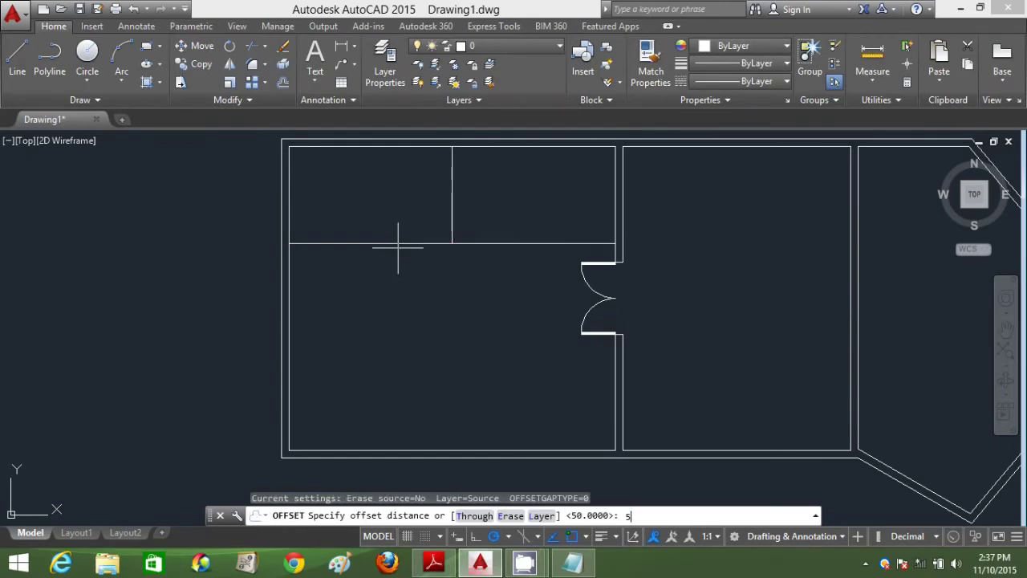
{"action": "type", "text": "50"}
{"action": "key", "text": "Return"}
{"action": "left_click", "coordinate": [454, 201]}
{"action": "left_click", "coordinate": [448, 218]}
{"action": "scroll", "coordinate": [448, 218], "scroll_direction": "up", "scroll_amount": 4}
{"action": "left_click", "coordinate": [452, 210]}
{"action": "left_click", "coordinate": [434, 227]}
{"action": "key", "text": "Escape"}
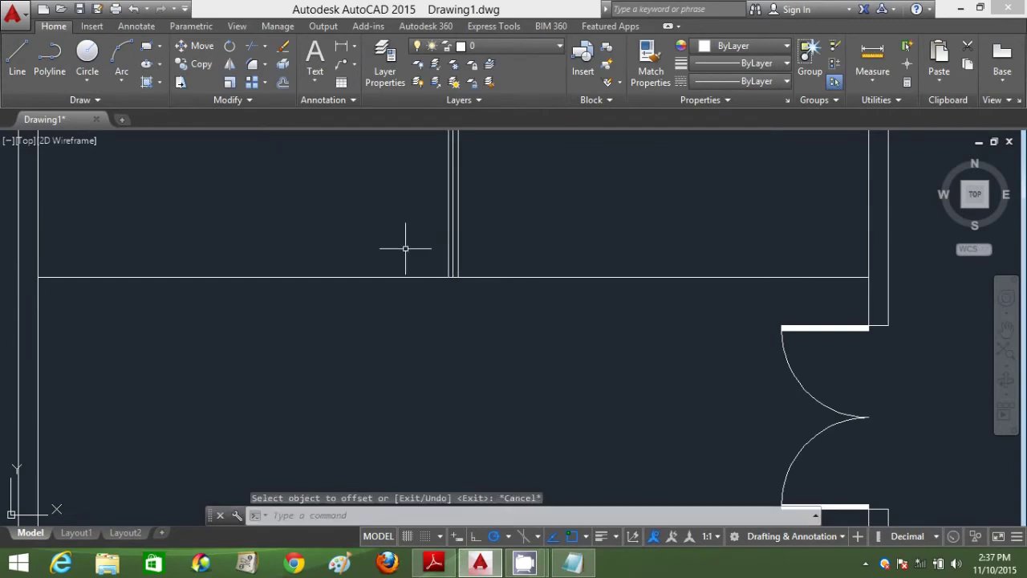
Offset the horizontal partition line 100 mm upwards.
{"action": "type", "text": "o"}
{"action": "key", "text": "Return"}
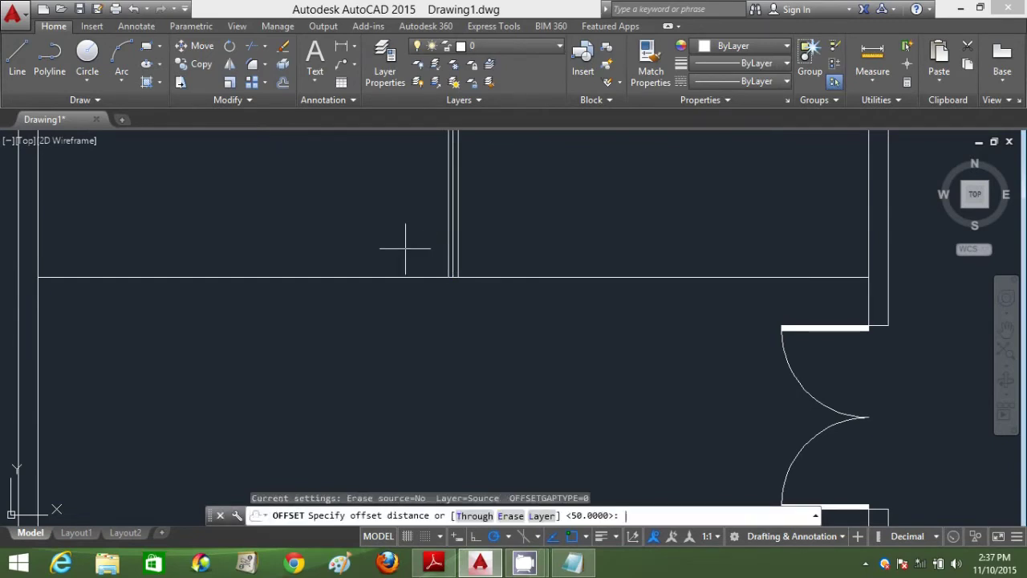
{"action": "key", "text": "Return"}
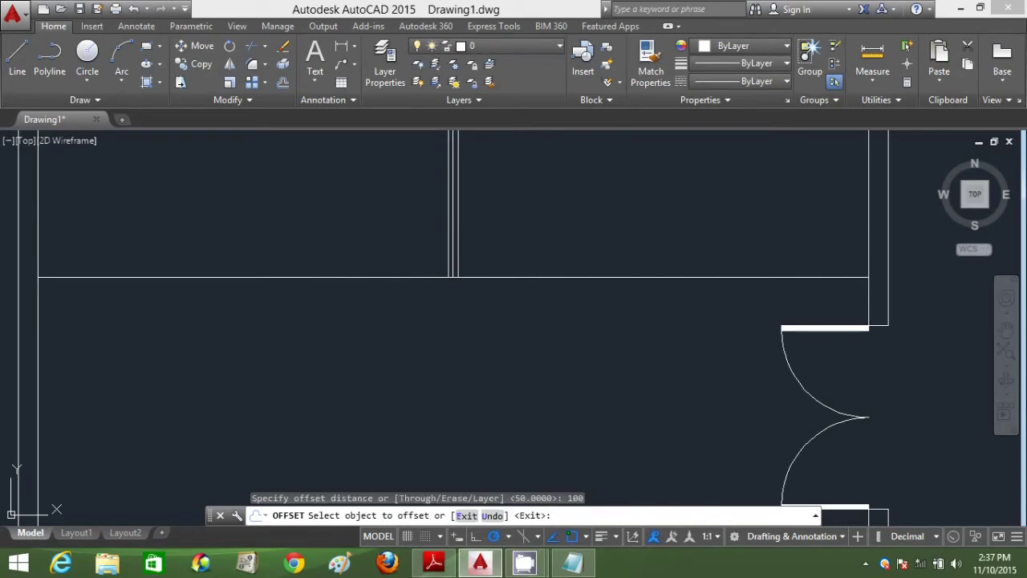
{"action": "left_click", "coordinate": [396, 277]}
{"action": "left_click", "coordinate": [390, 244]}
{"action": "key", "text": "Escape"}
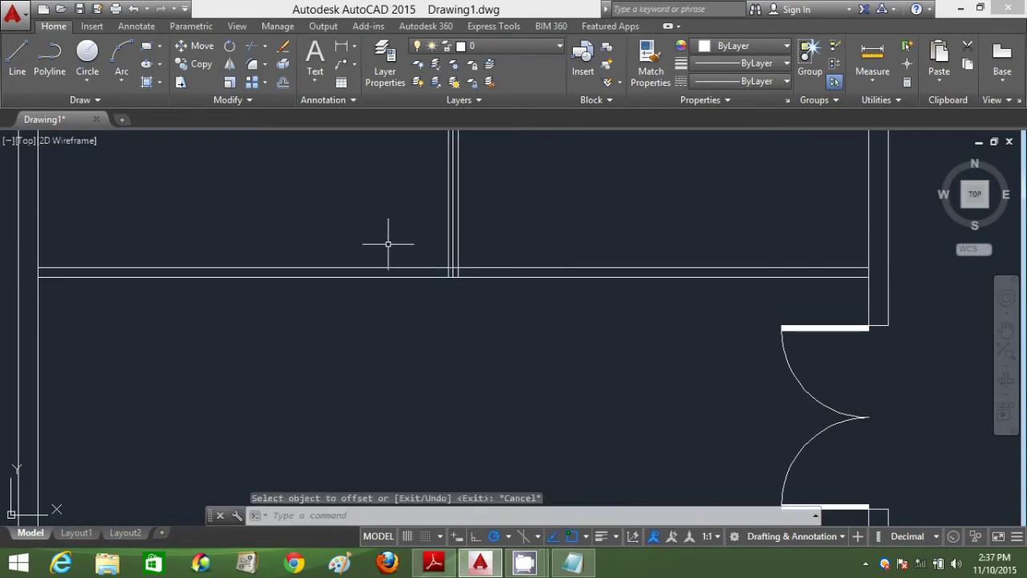
Trim the overlapping lines where the vertical partition meets the horizontal one, leaving an open T-junction between the two walls.
{"action": "type", "text": "TR"}
{"action": "key", "text": "Return"}
{"action": "scroll", "coordinate": [437, 272], "scroll_direction": "up", "scroll_amount": 2}
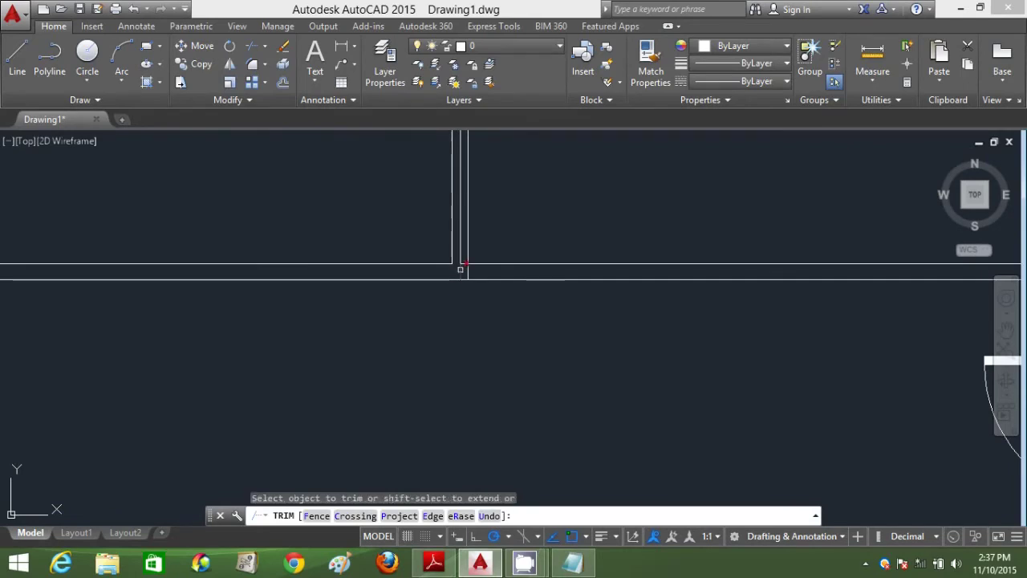
{"action": "key", "text": "Escape"}
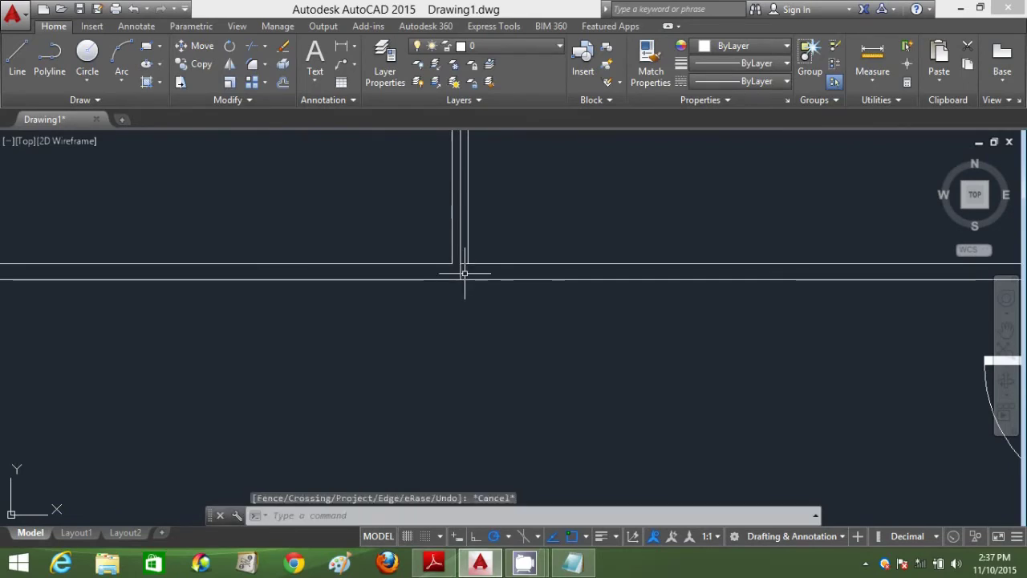
{"action": "type", "text": "tr"}
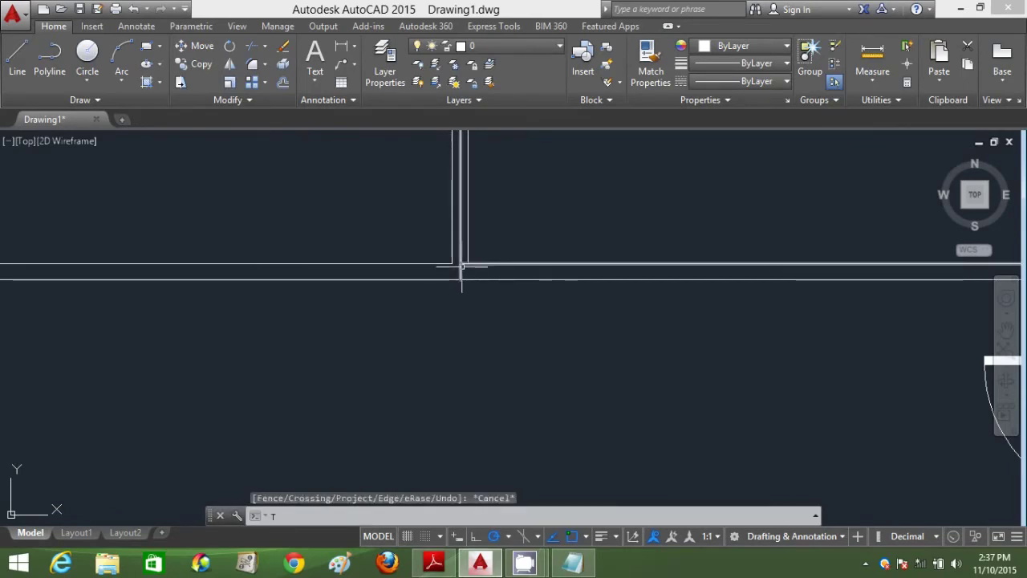
{"action": "key", "text": "Return"}
{"action": "key", "text": "Return"}
{"action": "scroll", "coordinate": [465, 265], "scroll_direction": "up", "scroll_amount": 3}
{"action": "key", "text": "Escape"}
Delete the centre line inside the vertical partition.
{"action": "left_click", "coordinate": [455, 271]}
{"action": "left_click", "coordinate": [445, 275]}
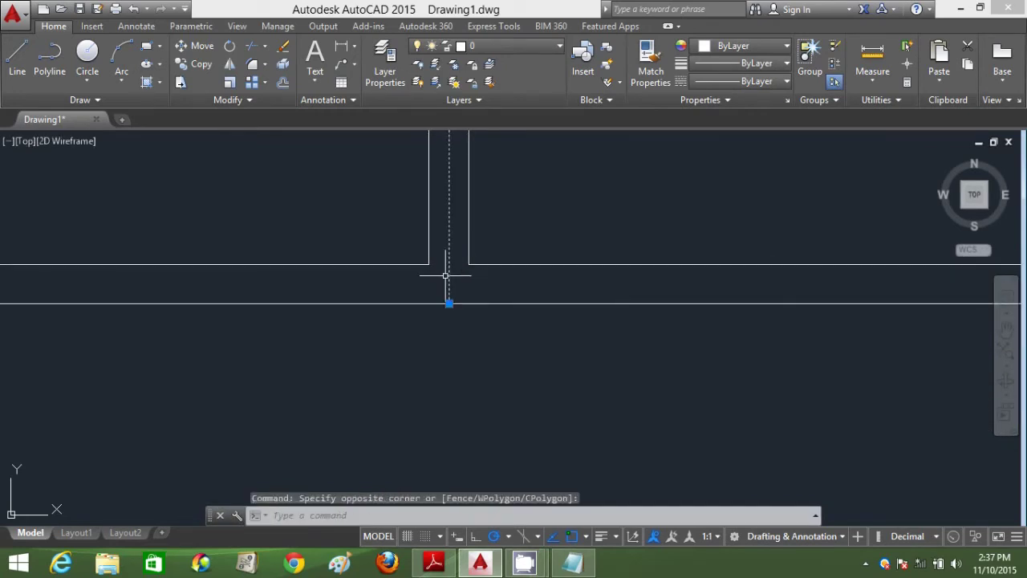
{"action": "key", "text": "Delete"}
{"action": "scroll", "coordinate": [446, 275], "scroll_direction": "down", "scroll_amount": 10}
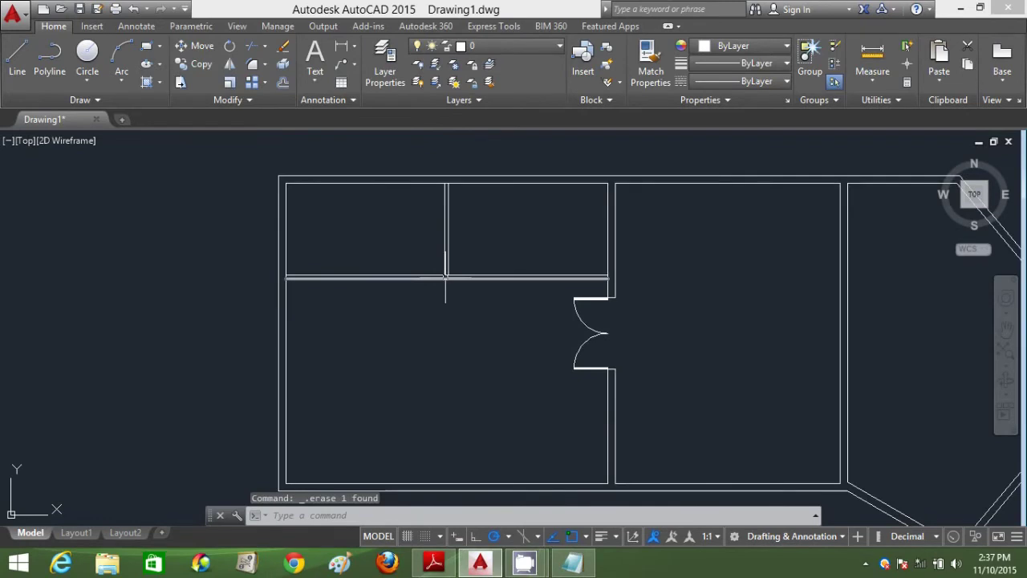
Draw two 900 mm lines in the open room below the horizontal partition, one upward and one leftward from the same corner.
{"action": "scroll", "coordinate": [445, 275], "scroll_direction": "up", "scroll_amount": 2}
{"action": "type", "text": "l"}
{"action": "key", "text": "Return"}
{"action": "left_click", "coordinate": [326, 377]}
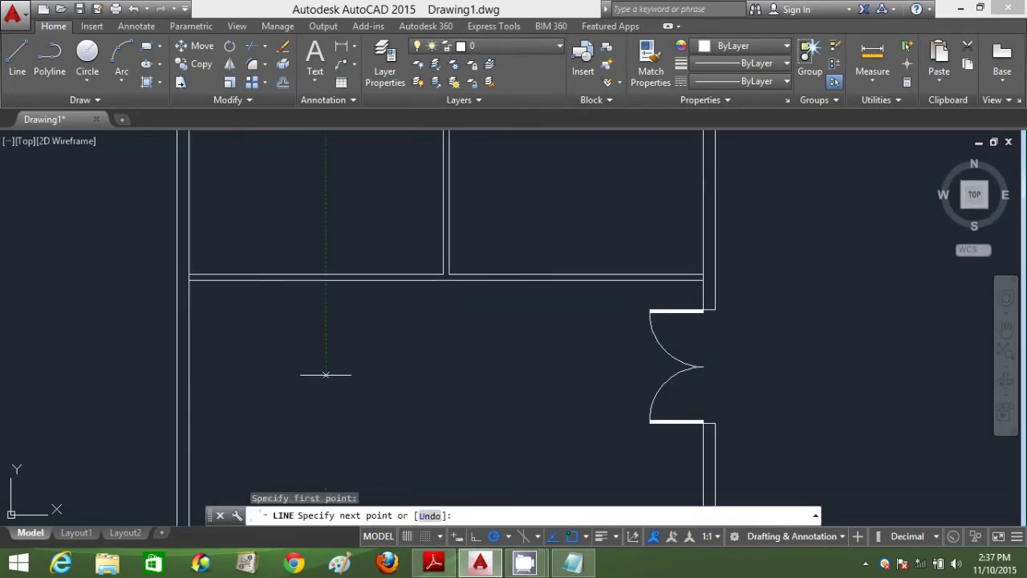
{"action": "type", "text": "900"}
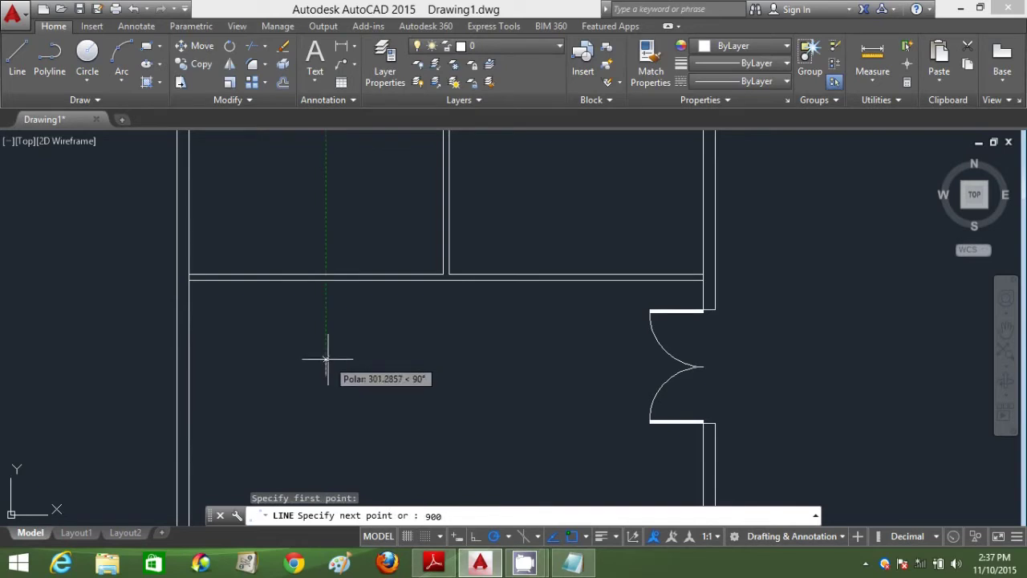
{"action": "key", "text": "Return"}
{"action": "key", "text": "Return"}
{"action": "type", "text": "l"}
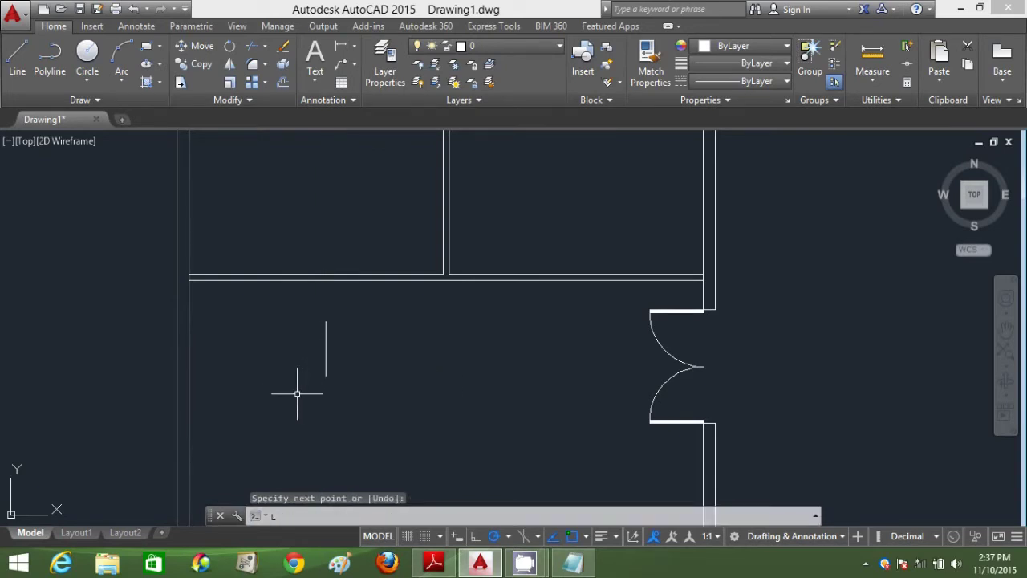
{"action": "key", "text": "Return"}
{"action": "left_click", "coordinate": [326, 377]}
{"action": "type", "text": "90"}
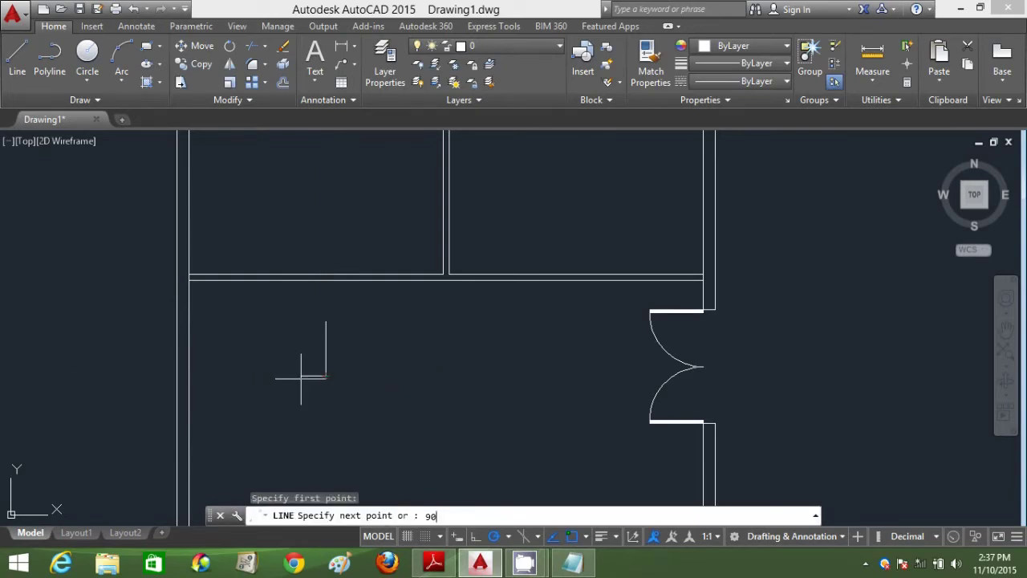
{"action": "key", "text": "Return"}
Draw the door swing as an arc centred on the shared corner, from the vertical line's upper end to the horizontal line's left end.
{"action": "type", "text": "a"}
{"action": "key", "text": "Return"}
{"action": "type", "text": "c"}
{"action": "key", "text": "Return"}
{"action": "left_click", "coordinate": [326, 375]}
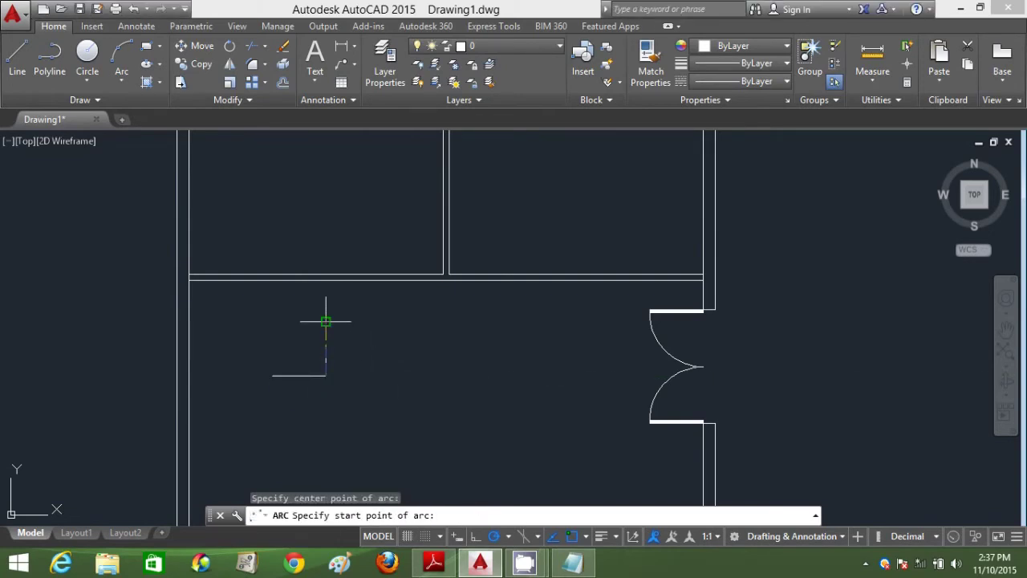
{"action": "left_click", "coordinate": [325, 321]}
{"action": "left_click", "coordinate": [272, 375]}
{"action": "key", "text": "Escape"}
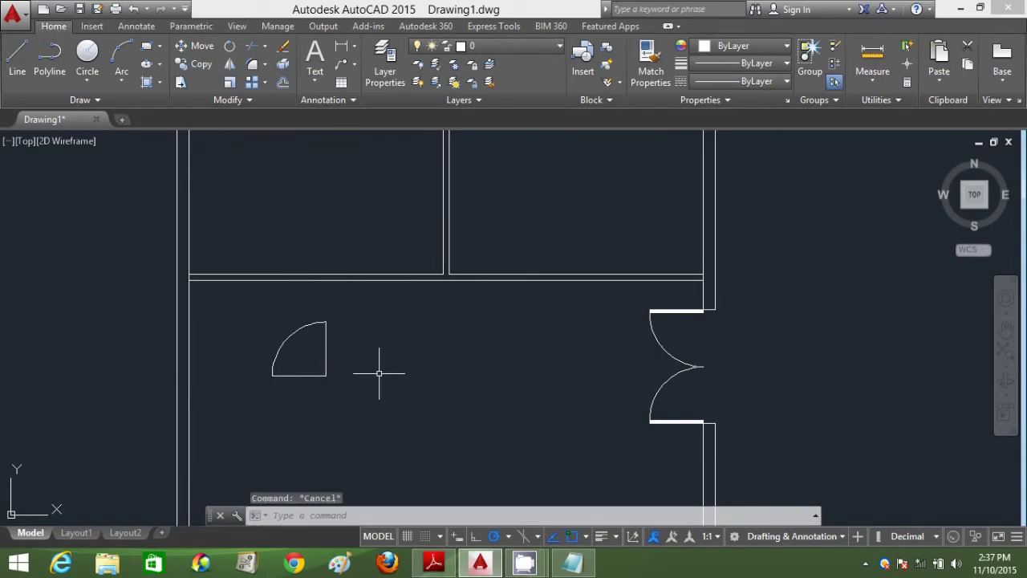
Offset the door's vertical line 50 mm to the right to give the leaf its thickness.
{"action": "type", "text": "o"}
{"action": "key", "text": "Return"}
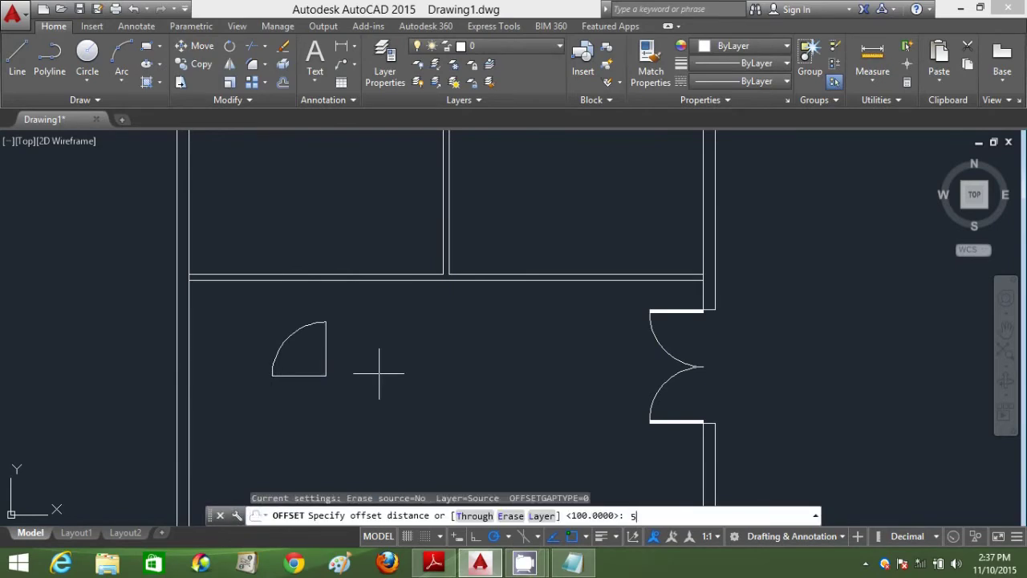
{"action": "key", "text": "Return"}
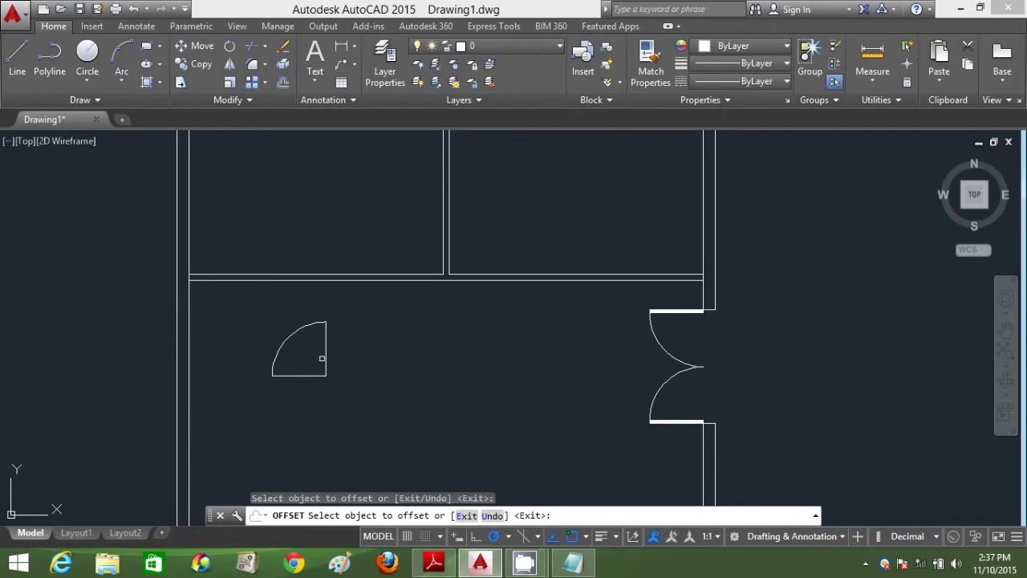
{"action": "left_click", "coordinate": [324, 355]}
{"action": "left_click", "coordinate": [344, 341]}
{"action": "key", "text": "Escape"}
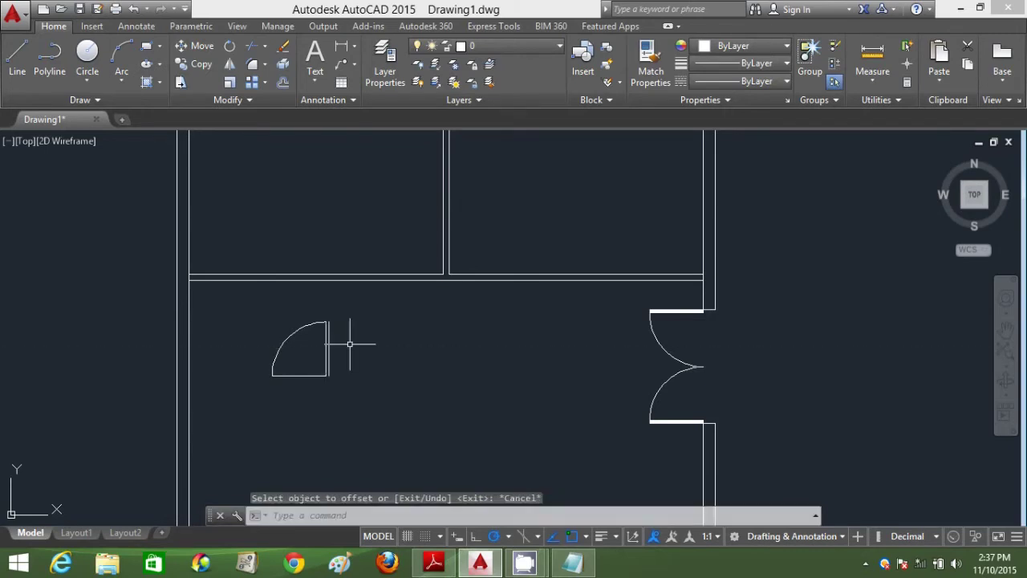
Close the upper and lower ends of the door leaf with short lines.
{"action": "type", "text": "l"}
{"action": "key", "text": "Return"}
{"action": "scroll", "coordinate": [323, 329], "scroll_direction": "up", "scroll_amount": 8}
{"action": "left_click", "coordinate": [345, 255]}
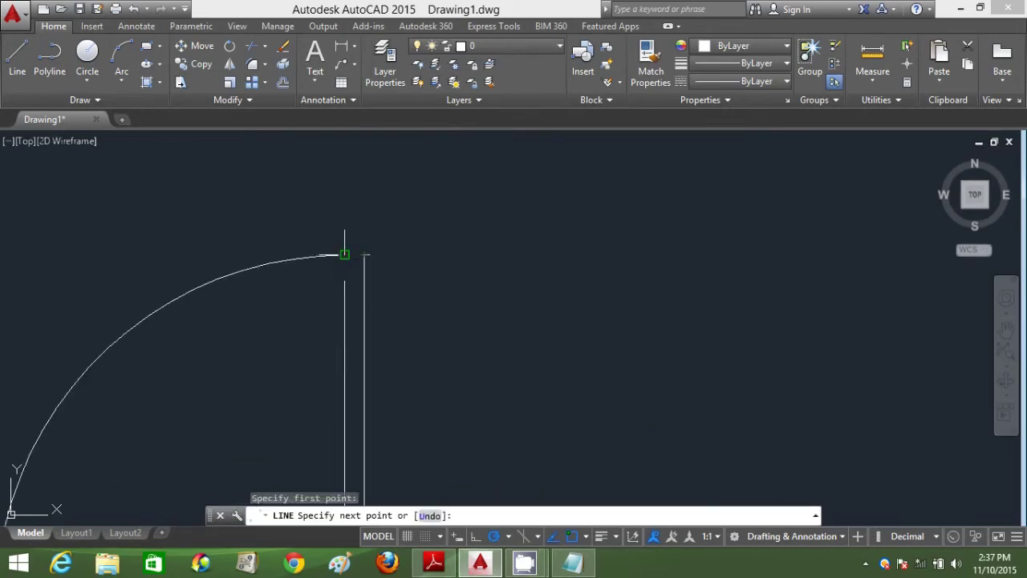
{"action": "scroll", "coordinate": [479, 359], "scroll_direction": "down", "scroll_amount": 5}
{"action": "key", "text": "Return"}
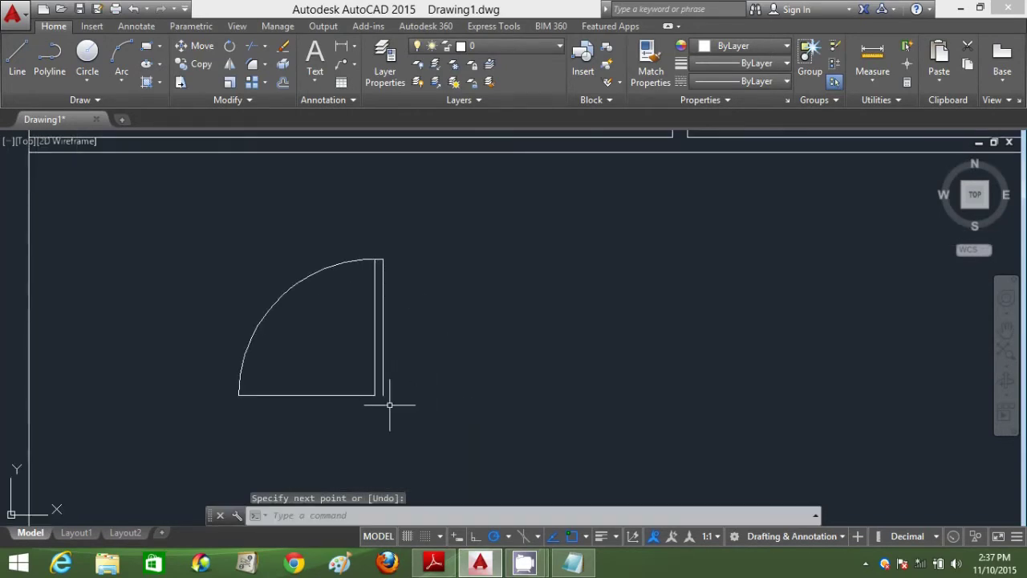
{"action": "key", "text": "Return"}
{"action": "left_click", "coordinate": [382, 394]}
{"action": "left_click", "coordinate": [358, 395]}
{"action": "key", "text": "Return"}
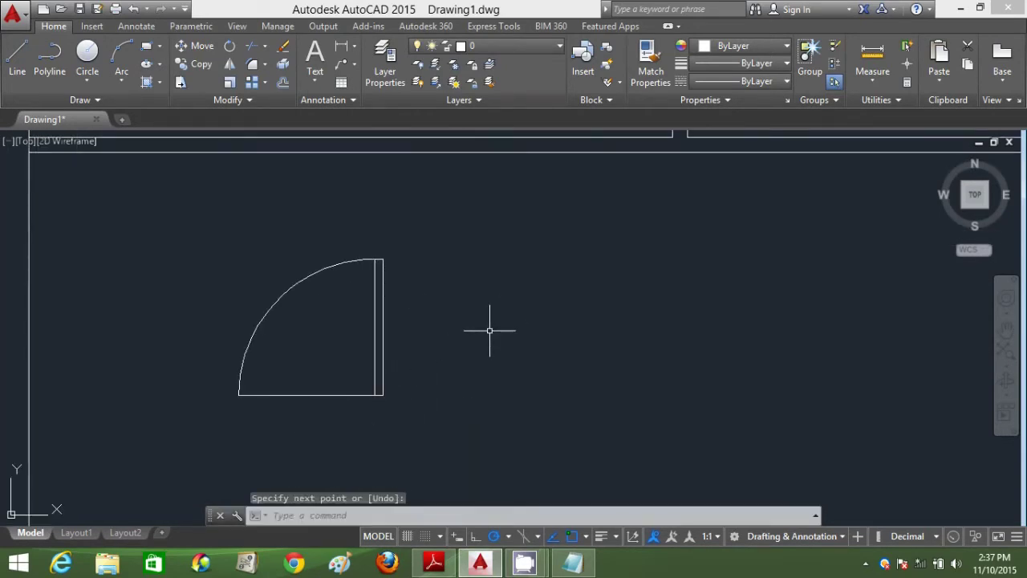
Fill the narrow door leaf with a SOLID hatch.
{"action": "type", "text": "h"}
{"action": "key", "text": "Return"}
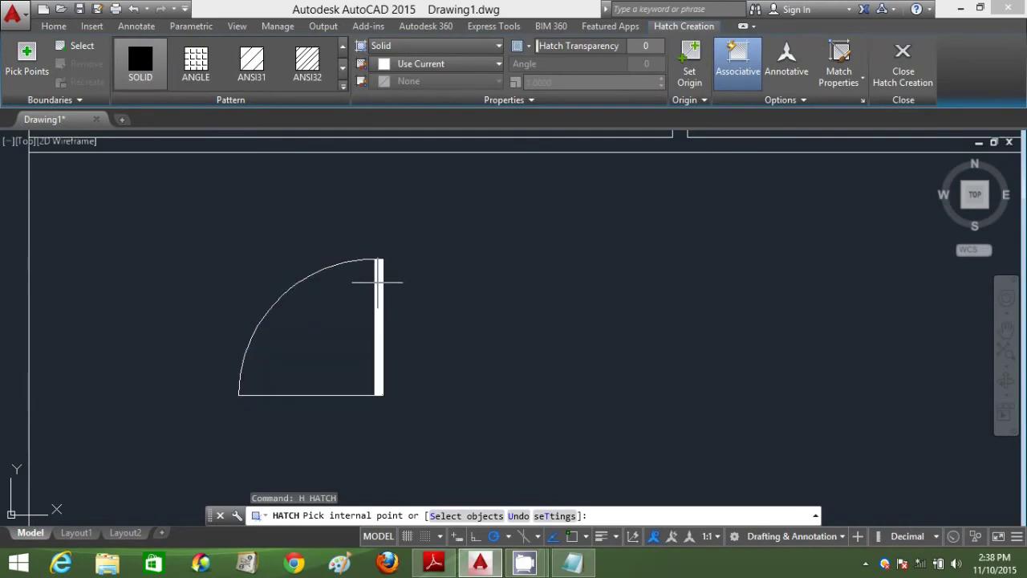
{"action": "key", "text": "Return"}
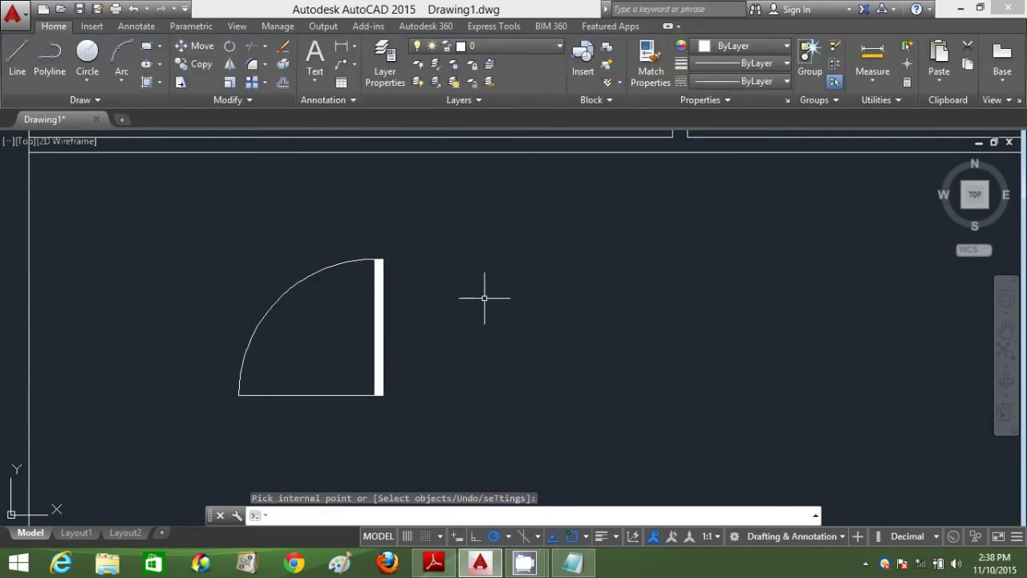
{"action": "left_click", "coordinate": [486, 295]}
{"action": "left_click", "coordinate": [463, 259]}
Draw a 200 mm line rightward along the partition's upper line, starting at the inner face of the left wall.
{"action": "scroll", "coordinate": [463, 259], "scroll_direction": "down", "scroll_amount": 2}
{"action": "middle_click_drag", "start_coordinate": [463, 259], "coordinate": [462, 299]}
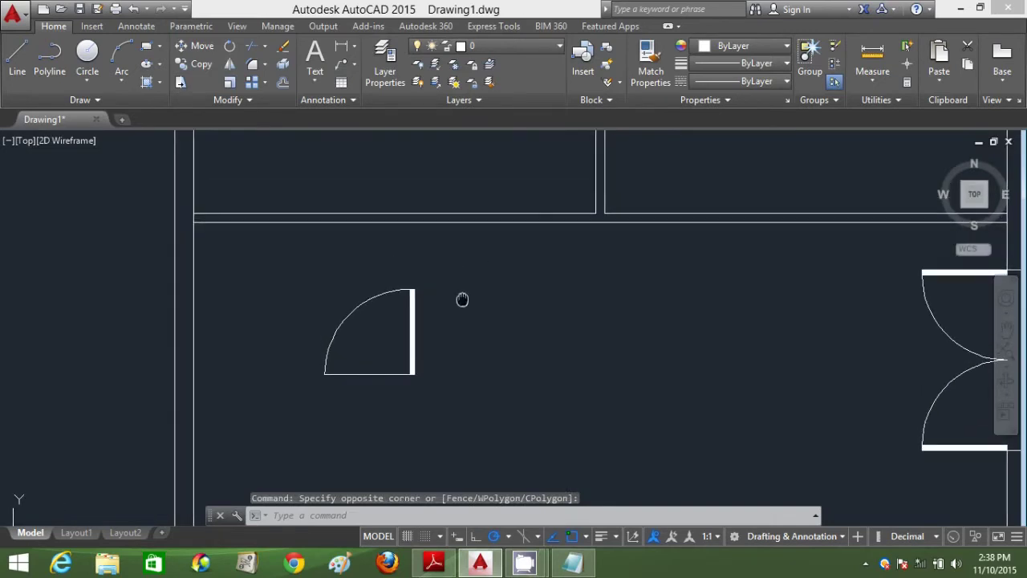
{"action": "type", "text": "l"}
{"action": "key", "text": "Return"}
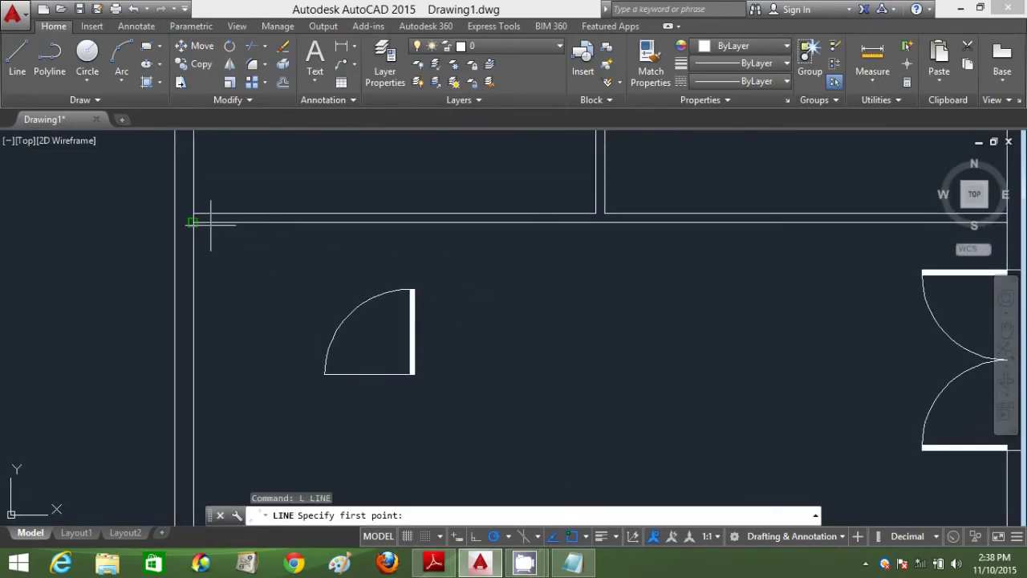
{"action": "left_click", "coordinate": [192, 212]}
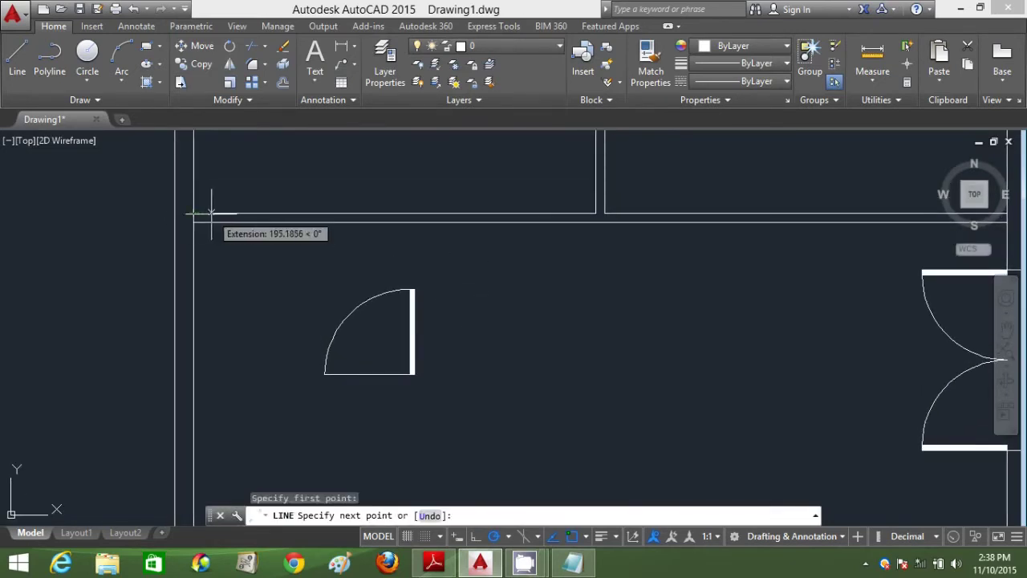
{"action": "type", "text": "200"}
{"action": "key", "text": "Return"}
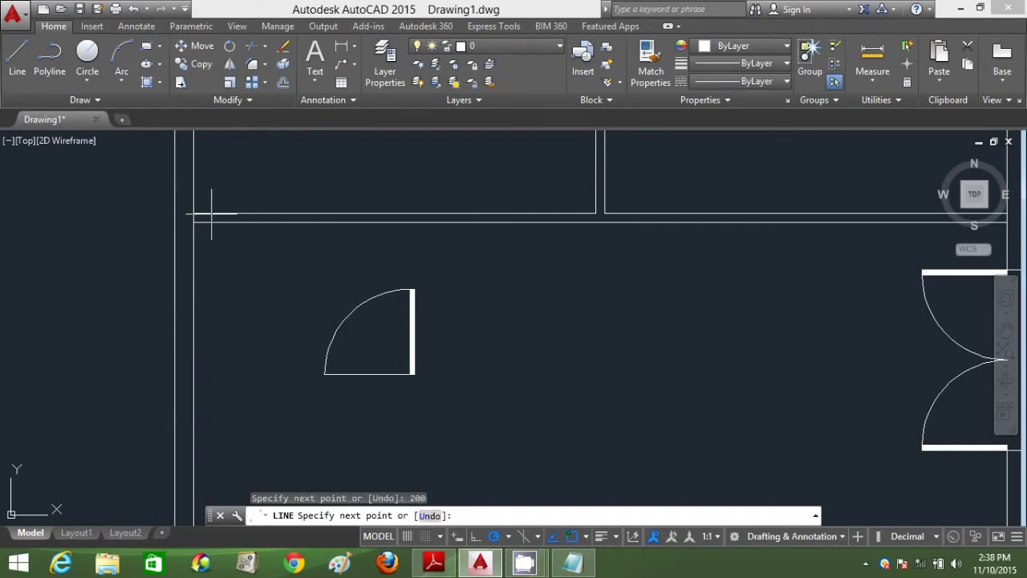
{"action": "key", "text": "Return"}
Move the whole door by its lower left corner to the end of the 200 mm line on the partition.
{"action": "type", "text": "m"}
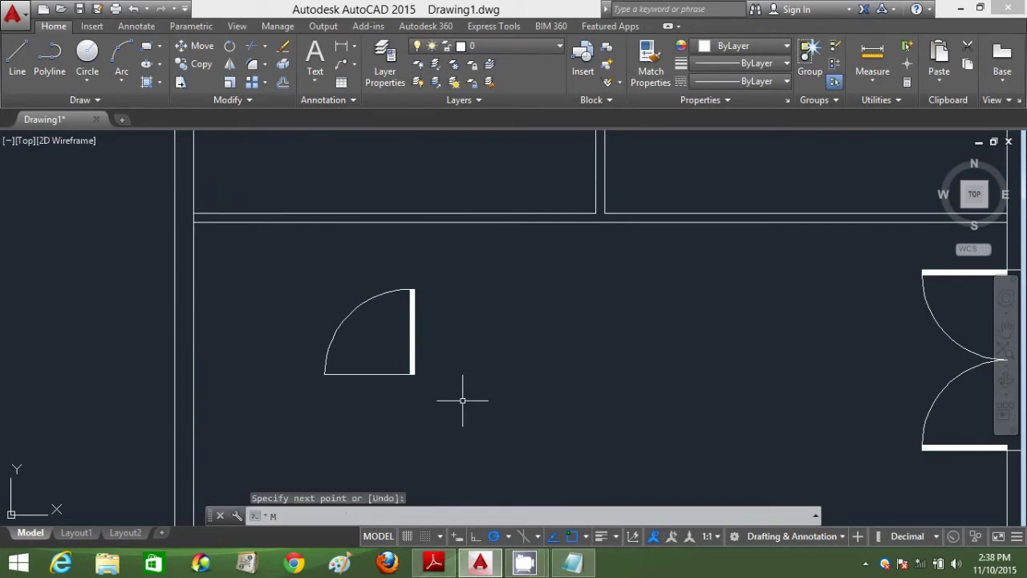
{"action": "key", "text": "Return"}
{"action": "left_click", "coordinate": [463, 401]}
{"action": "left_click", "coordinate": [329, 284]}
{"action": "key", "text": "Return"}
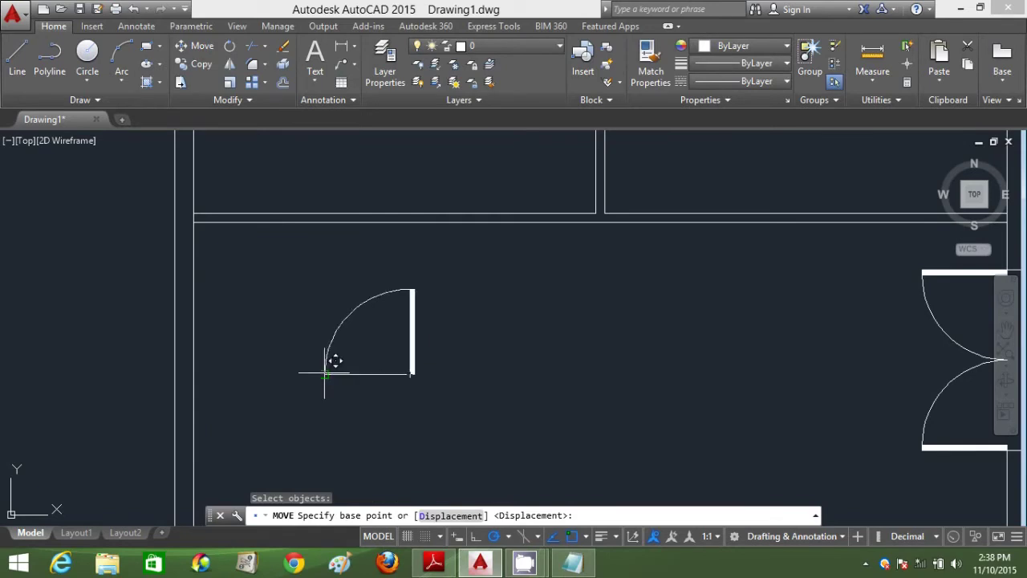
{"action": "left_click", "coordinate": [327, 371]}
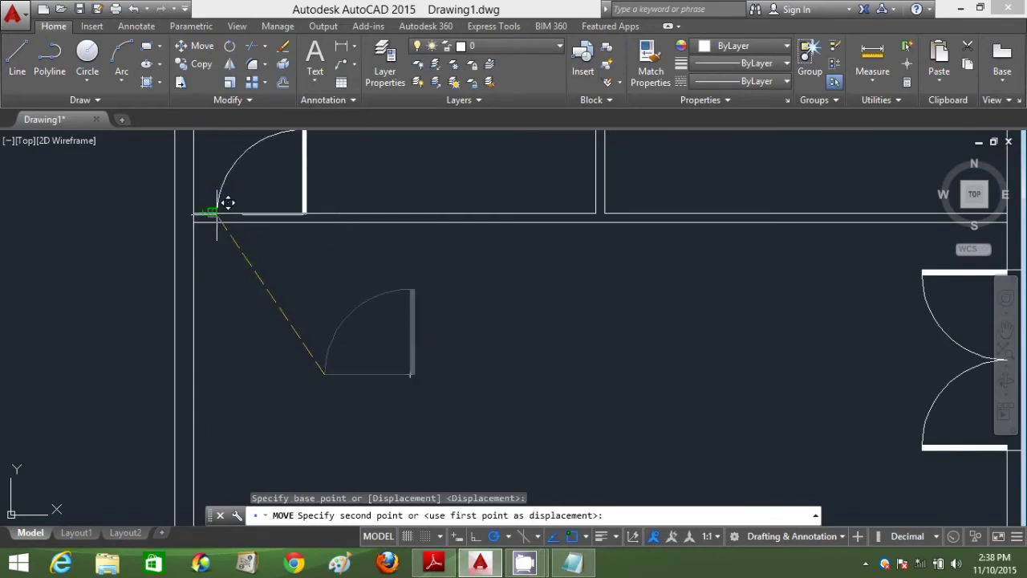
{"action": "left_click", "coordinate": [213, 212]}
{"action": "key", "text": "Escape"}
Draw the right jamb line across the partition thickness at the door leaf's hinge corner.
{"action": "type", "text": "l"}
{"action": "key", "text": "Return"}
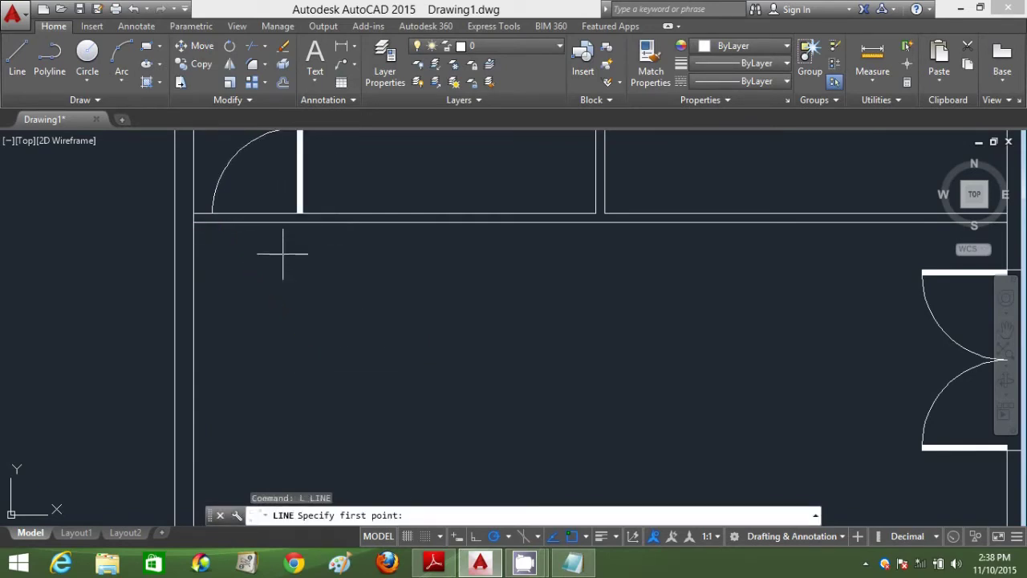
{"action": "left_click", "coordinate": [297, 213]}
{"action": "left_click", "coordinate": [297, 222]}
{"action": "key", "text": "Return"}
{"action": "key", "text": "Return"}
{"action": "left_click", "coordinate": [213, 214]}
{"action": "left_click", "coordinate": [213, 223]}
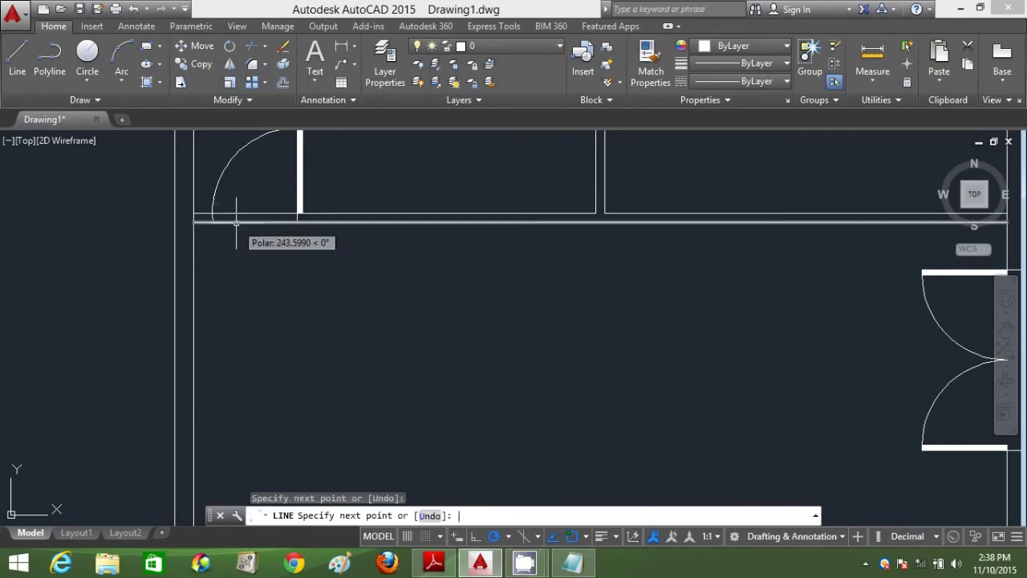
{"action": "key", "text": "Return"}
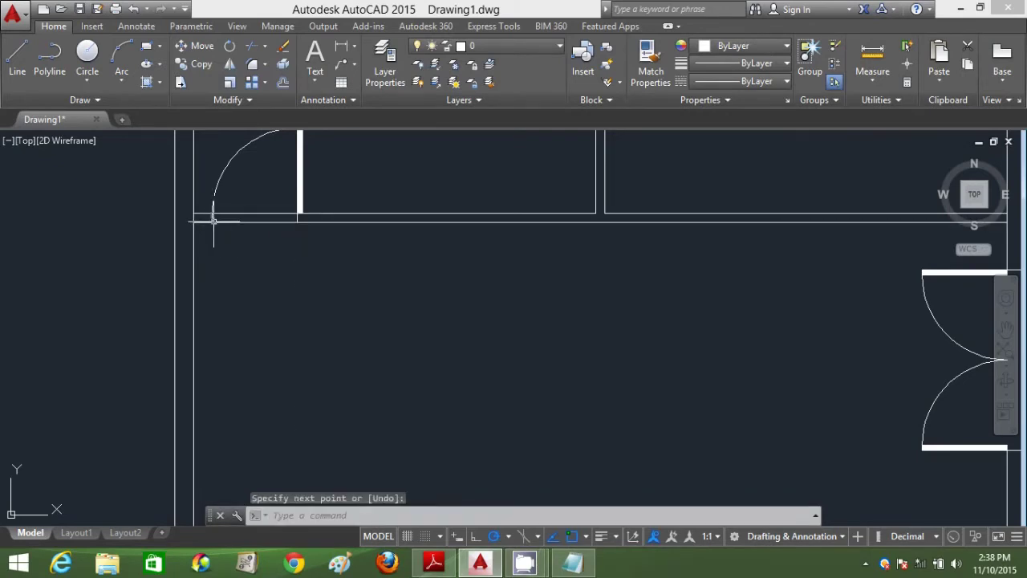
{"action": "left_click", "coordinate": [213, 219]}
{"action": "key", "text": "Delete"}
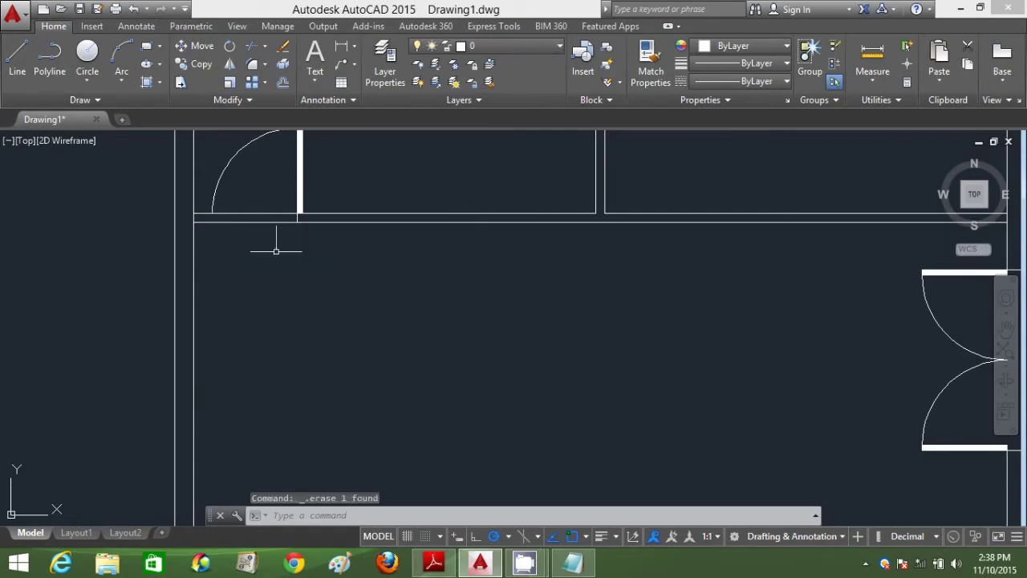
Draw the left jamb line straight down across the partition thickness from the end of the door swing arc.
{"action": "type", "text": "l"}
{"action": "key", "text": "Return"}
{"action": "scroll", "coordinate": [206, 222], "scroll_direction": "up", "scroll_amount": 5}
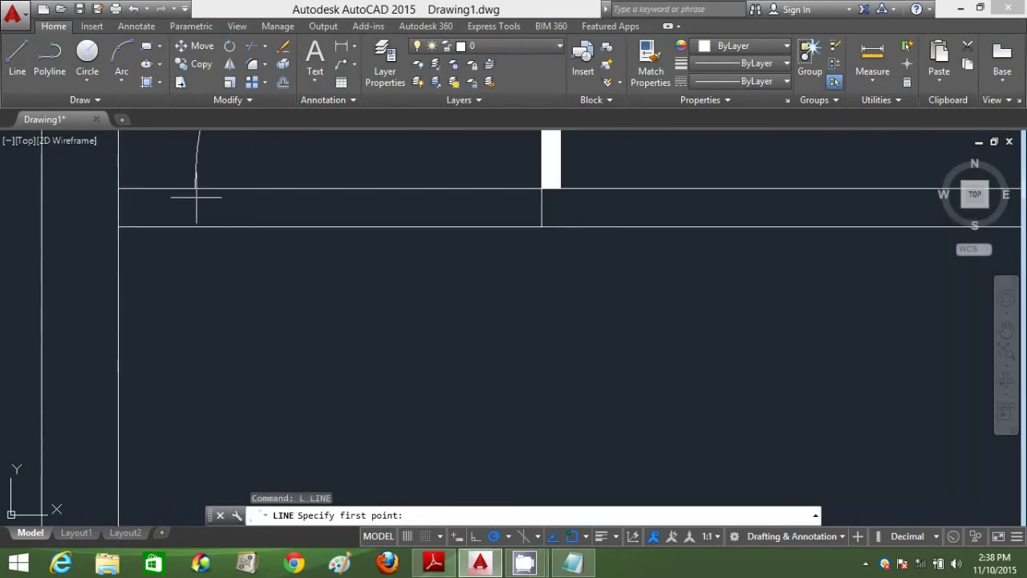
{"action": "left_click", "coordinate": [195, 188]}
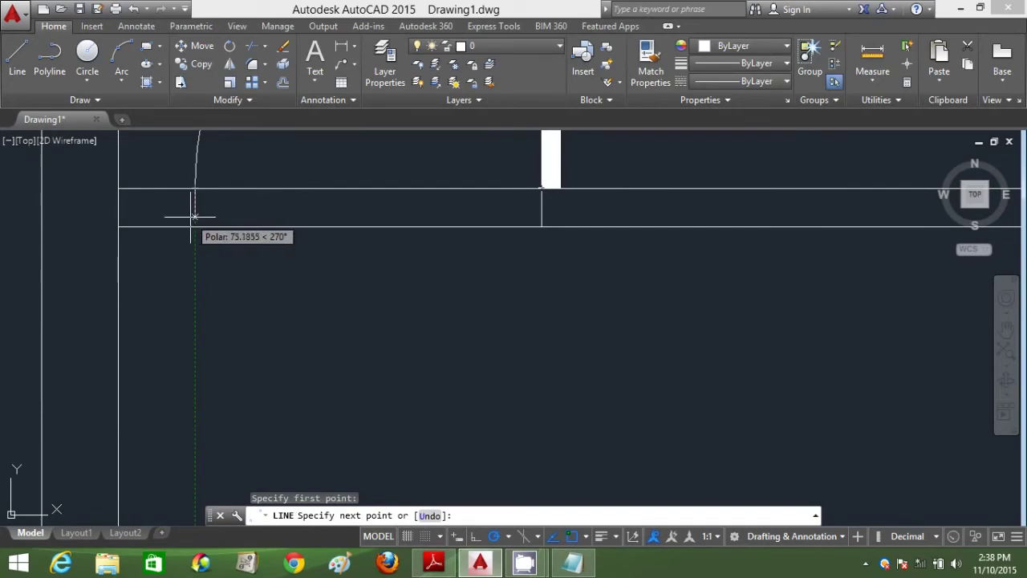
{"action": "left_click", "coordinate": [195, 226]}
{"action": "key", "text": "Return"}
Delete the door's 900 mm base line and trim both partition lines between the jambs to open the doorway.
{"action": "scroll", "coordinate": [265, 241], "scroll_direction": "down", "scroll_amount": 2}
{"action": "left_click", "coordinate": [278, 220]}
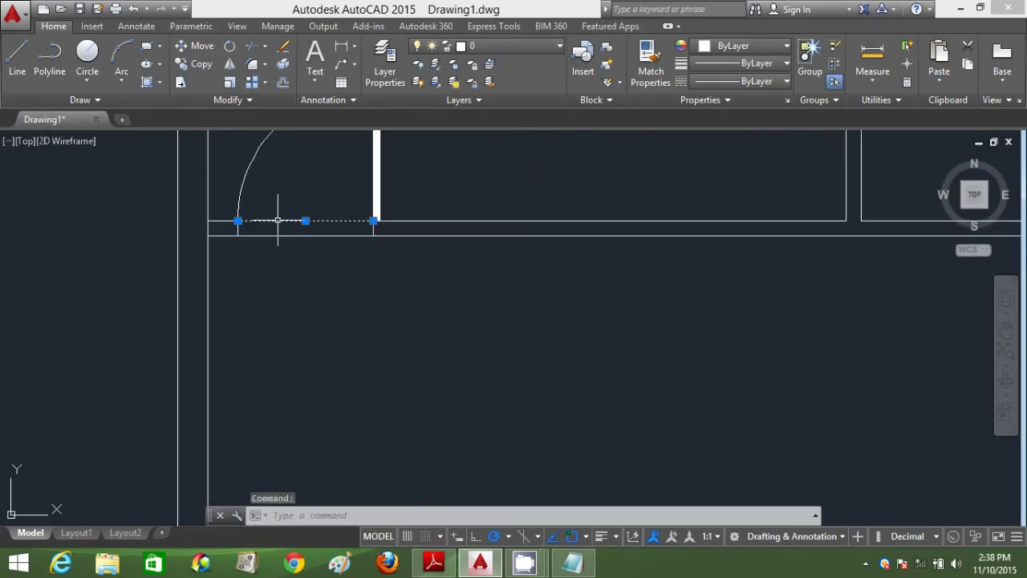
{"action": "key", "text": "Delete"}
{"action": "type", "text": "tr"}
{"action": "key", "text": "Return"}
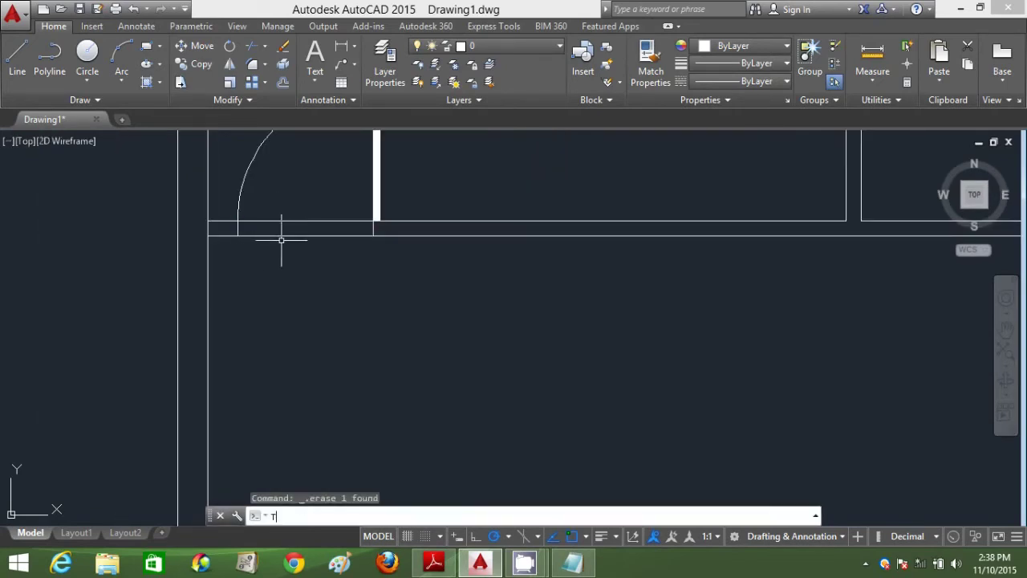
{"action": "key", "text": "Return"}
{"action": "scroll", "coordinate": [315, 232], "scroll_direction": "down", "scroll_amount": 3}
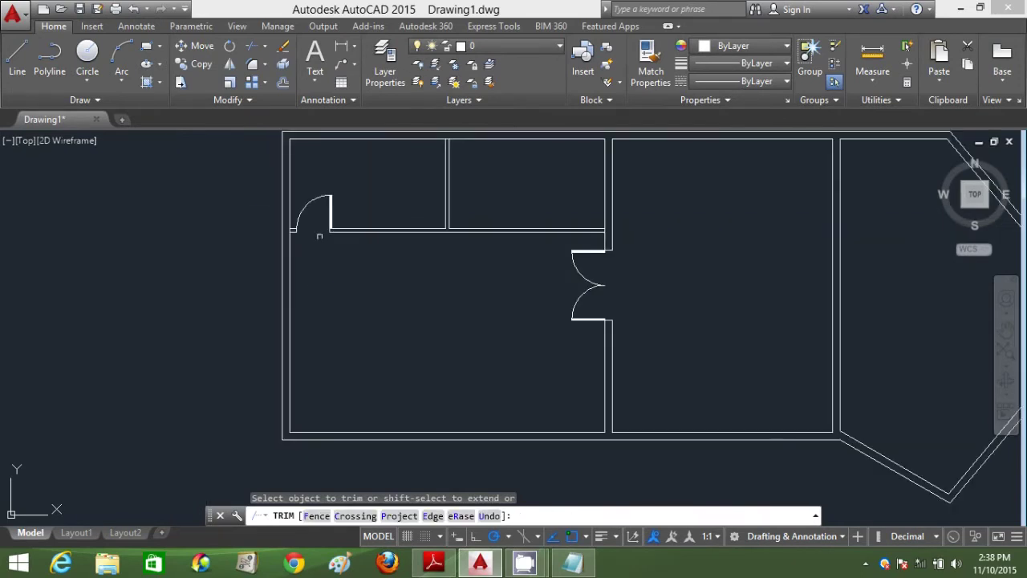
{"action": "scroll", "coordinate": [420, 276], "scroll_direction": "up", "scroll_amount": 2}
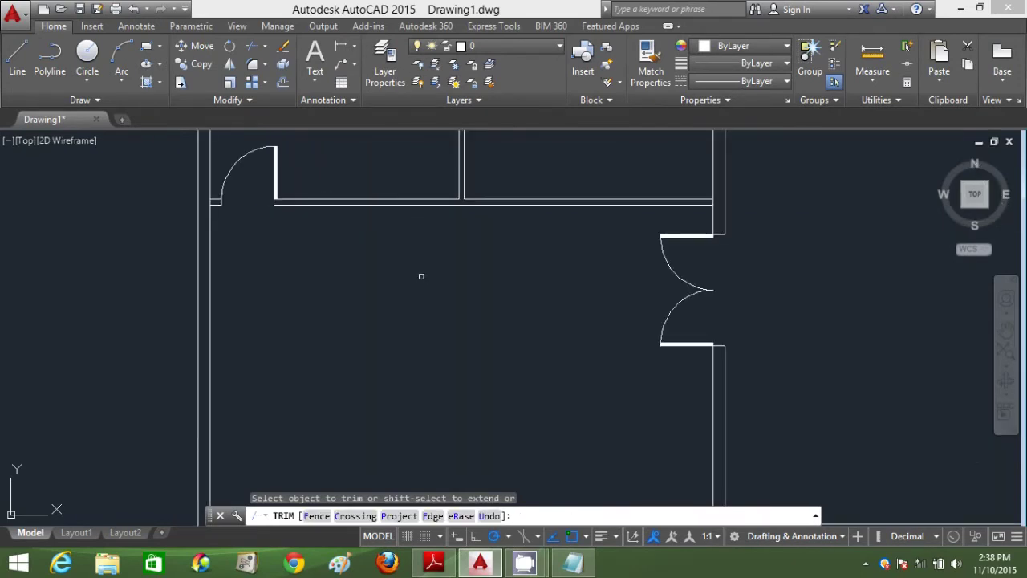
{"action": "key", "text": "Escape"}
Start a second door in the open room with two 900 mm lines running upward and leftward from one corner.
{"action": "type", "text": "l"}
{"action": "key", "text": "Return"}
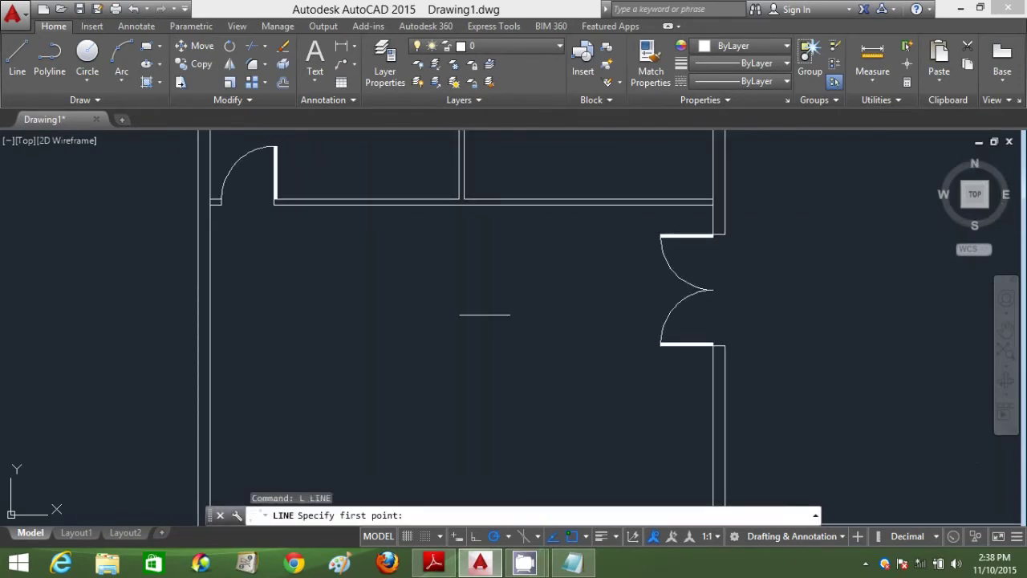
{"action": "left_click", "coordinate": [485, 313]}
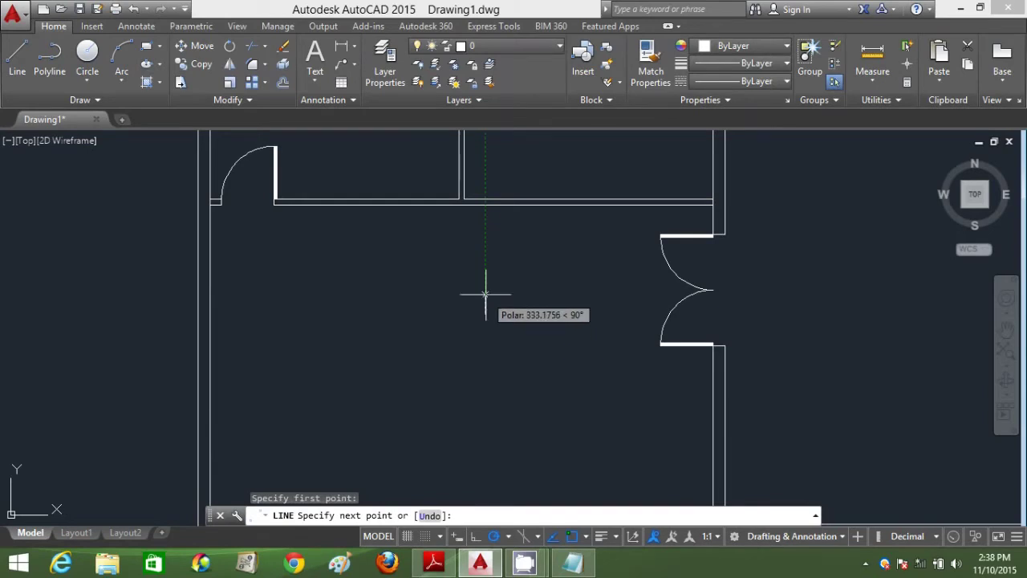
{"action": "type", "text": "900"}
{"action": "key", "text": "Return"}
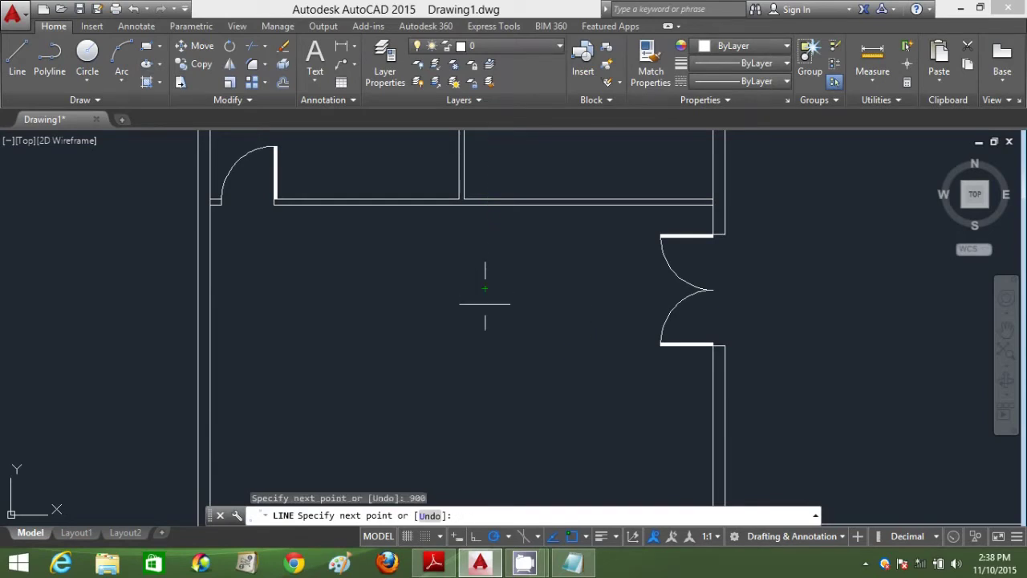
{"action": "key", "text": "Return"}
{"action": "key", "text": "Return"}
{"action": "left_click", "coordinate": [486, 314]}
{"action": "type", "text": "900"}
{"action": "key", "text": "Return"}
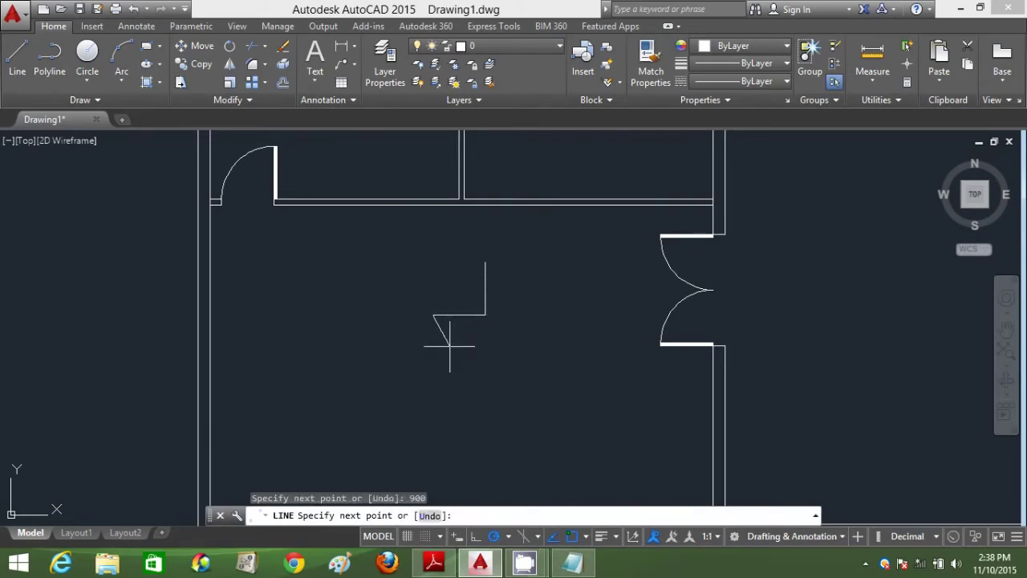
Offset the new door's vertical 900 mm line 50 mm outward to give the door leaf its thickness.
{"action": "key", "text": "Return"}
{"action": "type", "text": "o"}
{"action": "key", "text": "Return"}
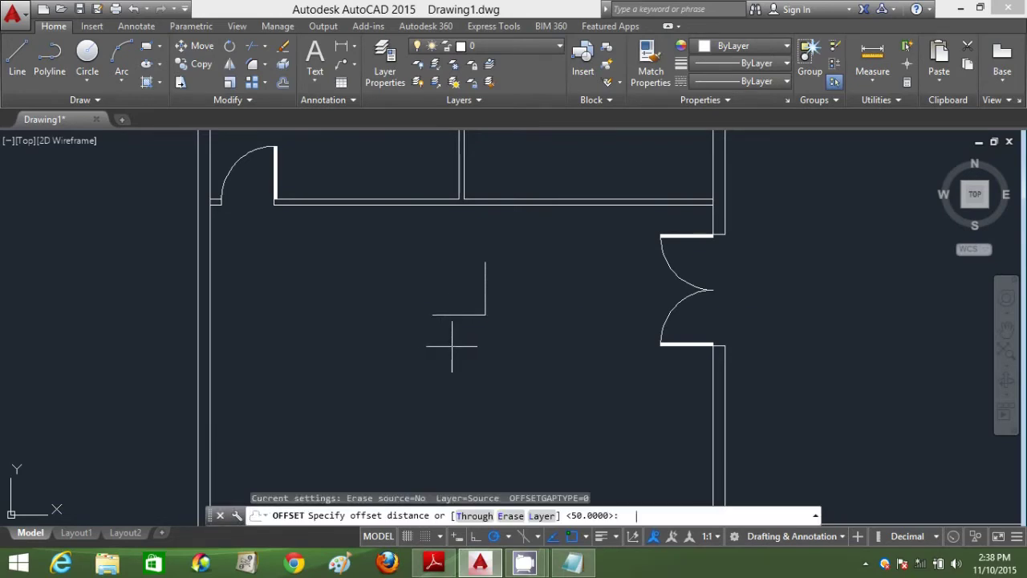
{"action": "type", "text": "50"}
{"action": "key", "text": "Return"}
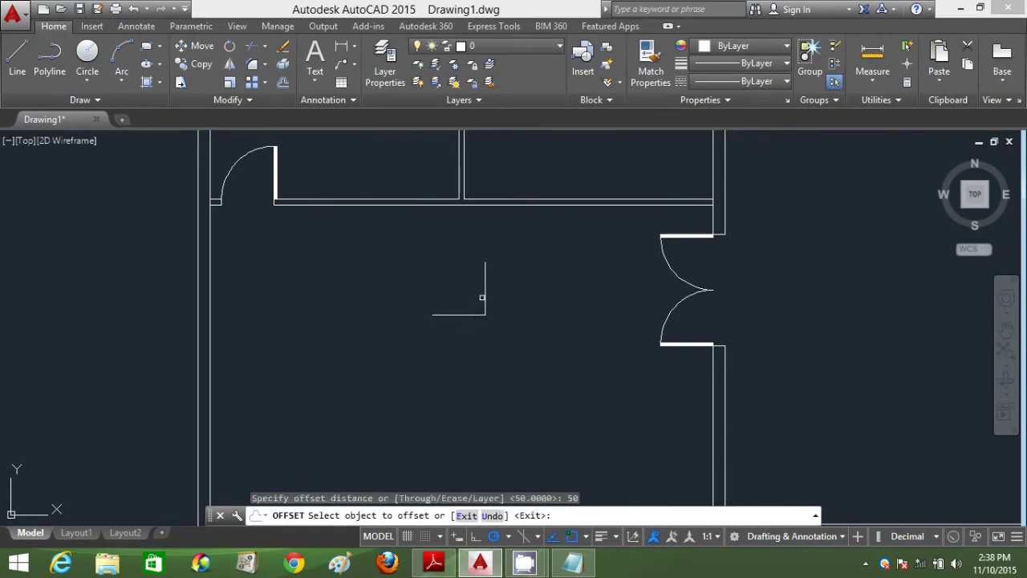
{"action": "left_click", "coordinate": [483, 295]}
{"action": "left_click", "coordinate": [526, 282]}
{"action": "key", "text": "Return"}
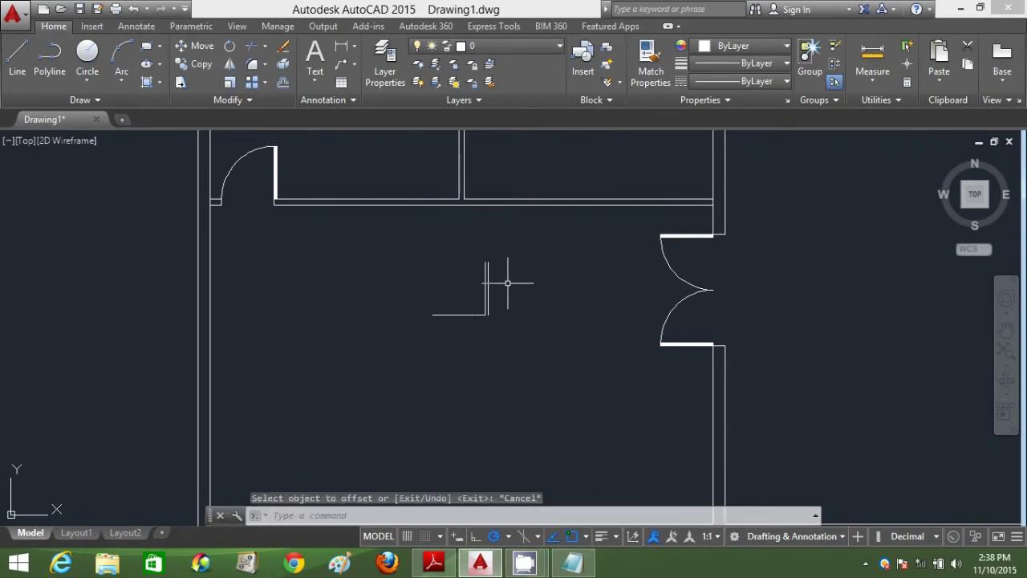
Close the upper and lower ends of the new door leaf with short lines between its two long edges.
{"action": "scroll", "coordinate": [469, 244], "scroll_direction": "up", "scroll_amount": 5}
{"action": "type", "text": "l"}
{"action": "key", "text": "Return"}
{"action": "left_click", "coordinate": [520, 298]}
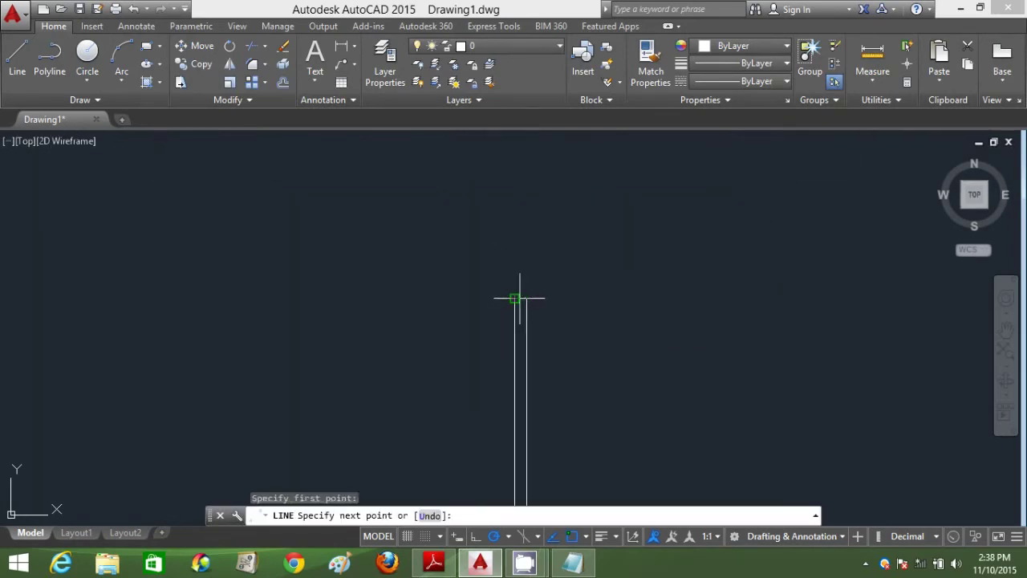
{"action": "scroll", "coordinate": [606, 387], "scroll_direction": "down", "scroll_amount": 4}
{"action": "middle_click_drag", "start_coordinate": [575, 333], "coordinate": [563, 299]}
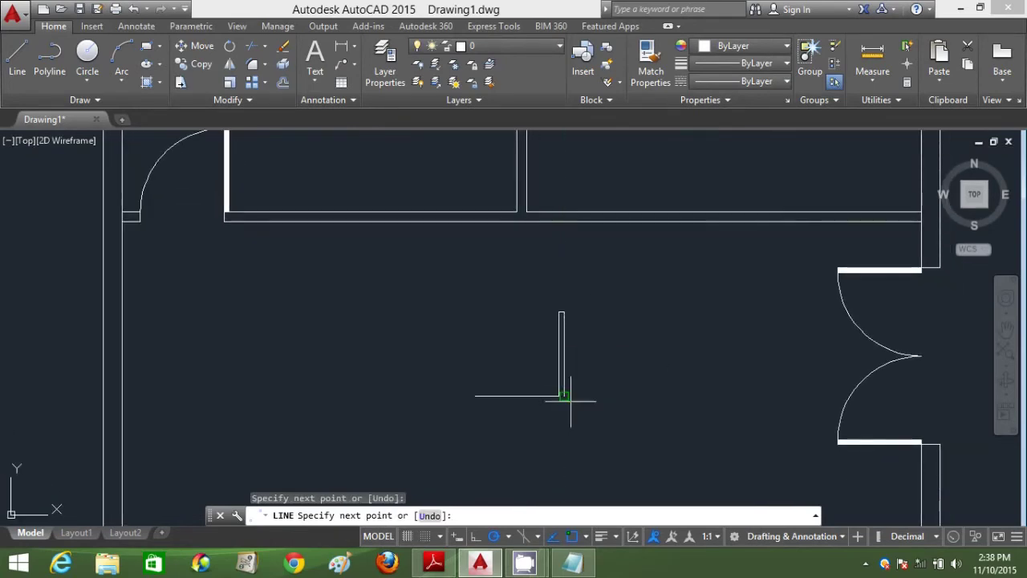
{"action": "key", "text": "Return"}
{"action": "key", "text": "Return"}
{"action": "left_click", "coordinate": [563, 395]}
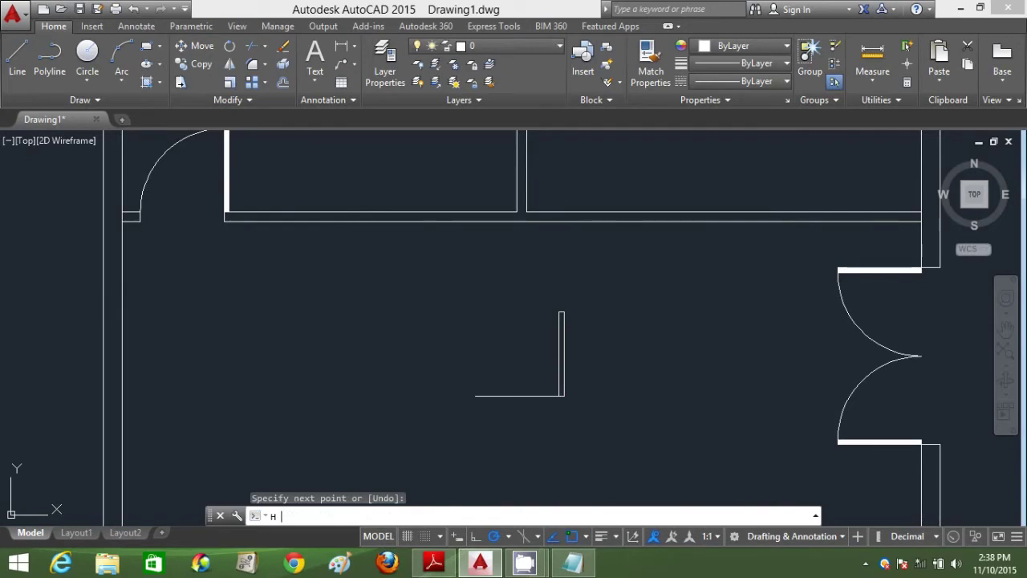
Fill the new door leaf with a solid hatch.
{"action": "type", "text": "H"}
{"action": "key", "text": "Return"}
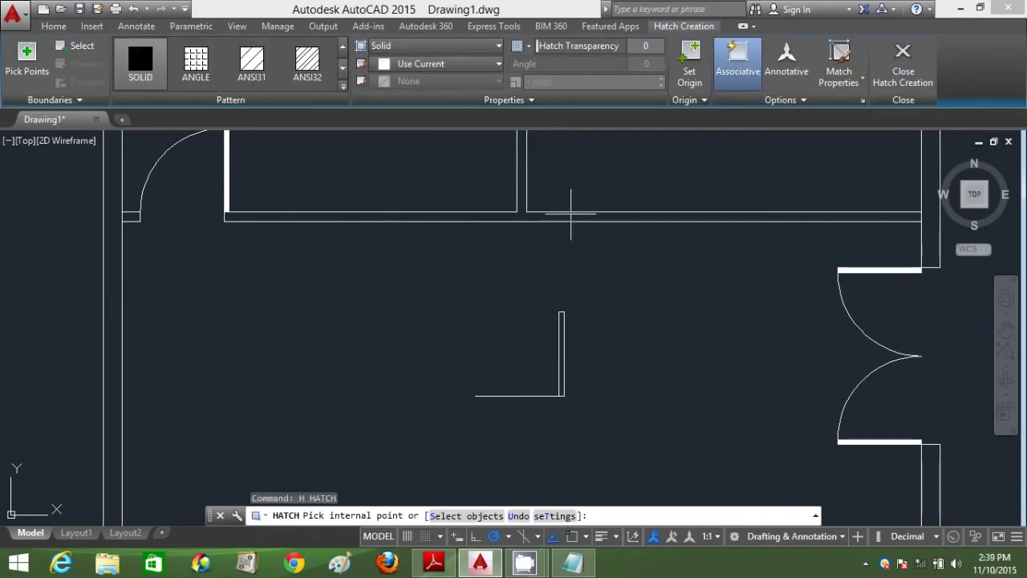
{"action": "left_click", "coordinate": [561, 357]}
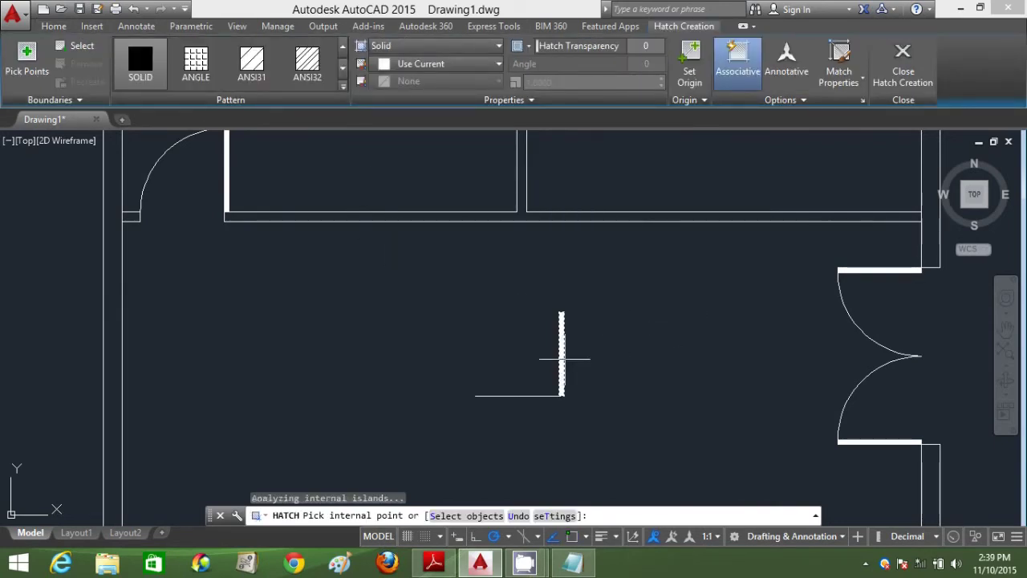
{"action": "key", "text": "Return"}
Draw the door's swing arc centred on the hinge corner, from the leaf's upper end to the base line's left end.
{"action": "type", "text": "A"}
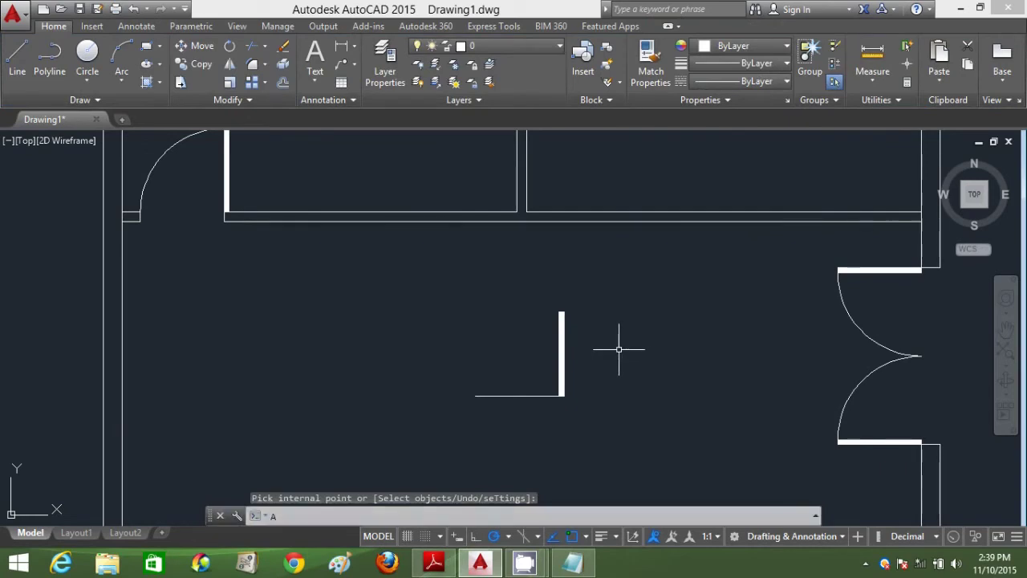
{"action": "key", "text": "Return"}
{"action": "type", "text": "C"}
{"action": "key", "text": "Return"}
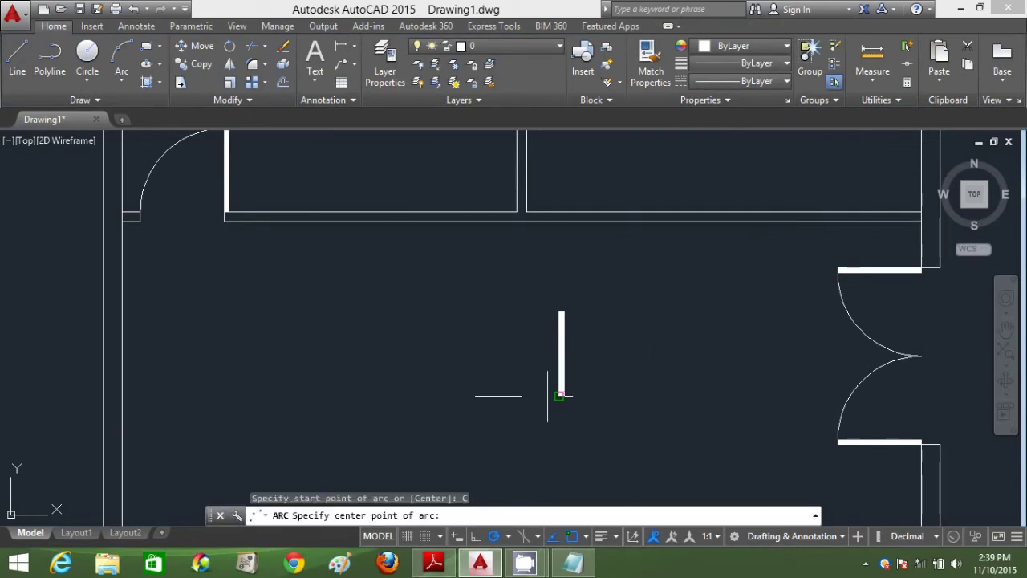
{"action": "left_click", "coordinate": [559, 395]}
{"action": "left_click", "coordinate": [561, 312]}
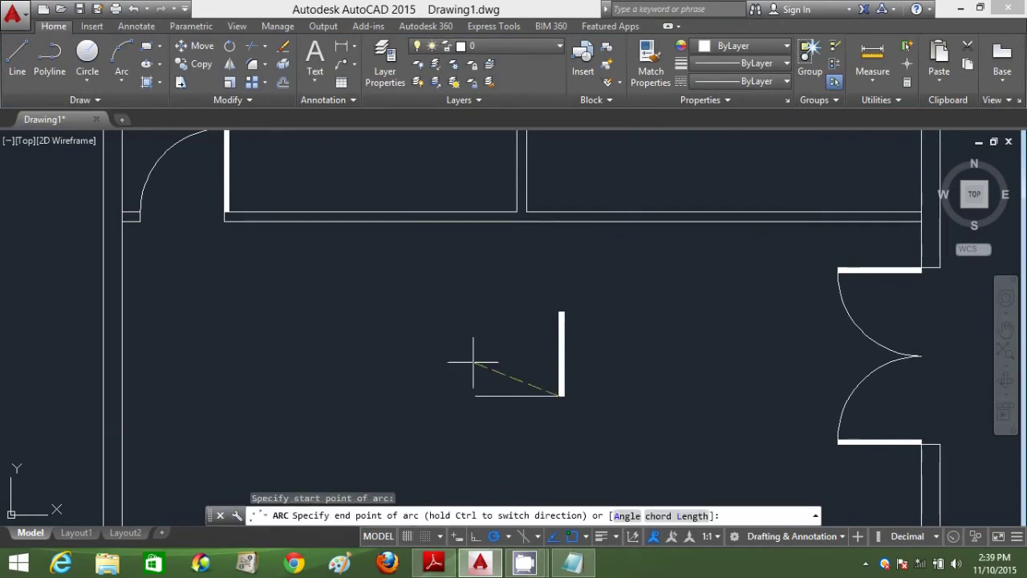
{"action": "left_click", "coordinate": [475, 393]}
Draw a 200 mm line rightward along the horizontal partition from its corner with the dividing partition.
{"action": "type", "text": "L"}
{"action": "key", "text": "Return"}
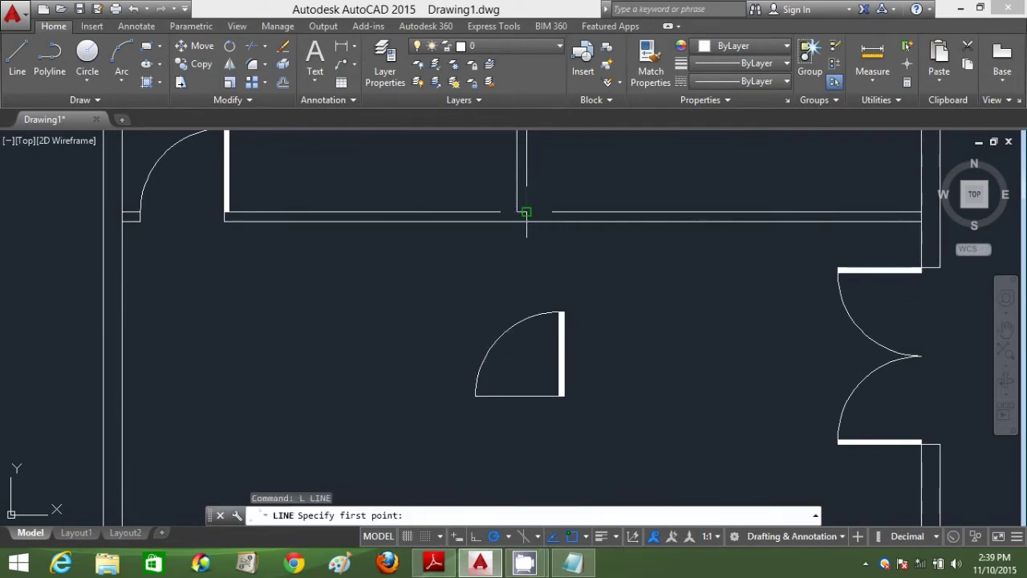
{"action": "left_click", "coordinate": [518, 212]}
{"action": "type", "text": "2"}
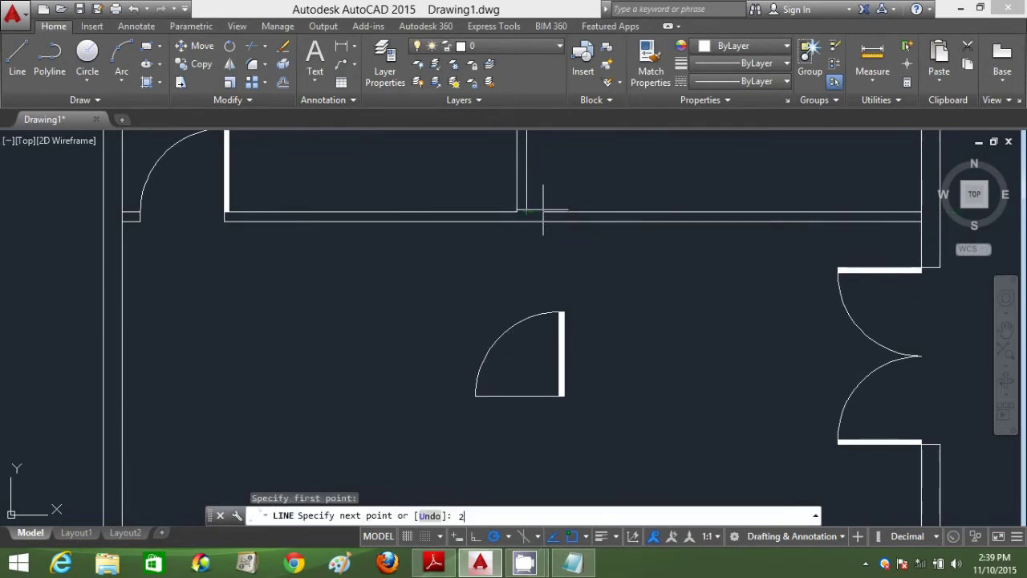
{"action": "type", "text": "00"}
{"action": "key", "text": "Return"}
{"action": "key", "text": "Return"}
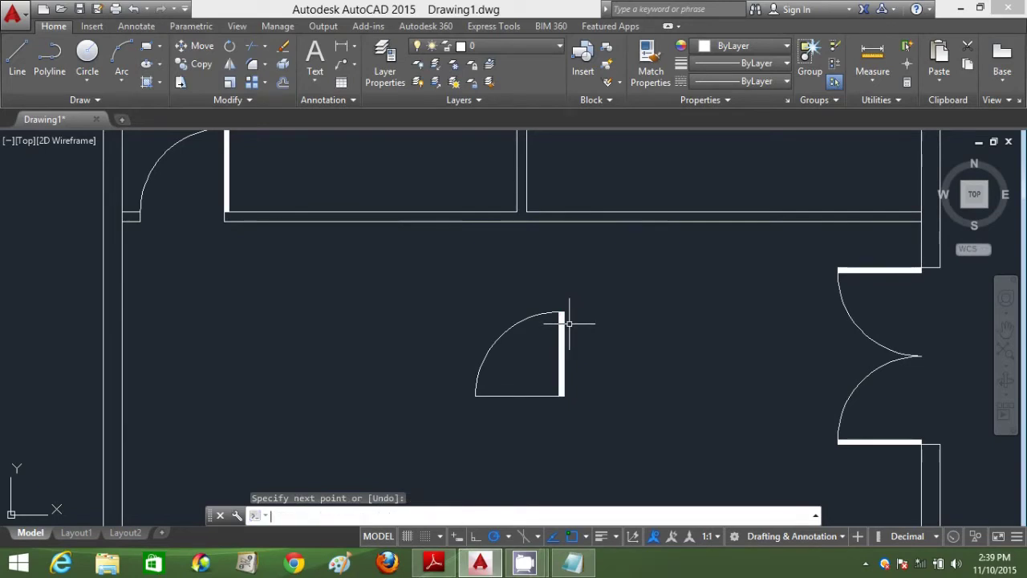
Move the whole door by its base line's left end onto the right end of the 200 mm line.
{"action": "type", "text": "m"}
{"action": "key", "text": "Return"}
{"action": "left_click", "coordinate": [601, 408]}
{"action": "left_click", "coordinate": [458, 339]}
{"action": "key", "text": "Return"}
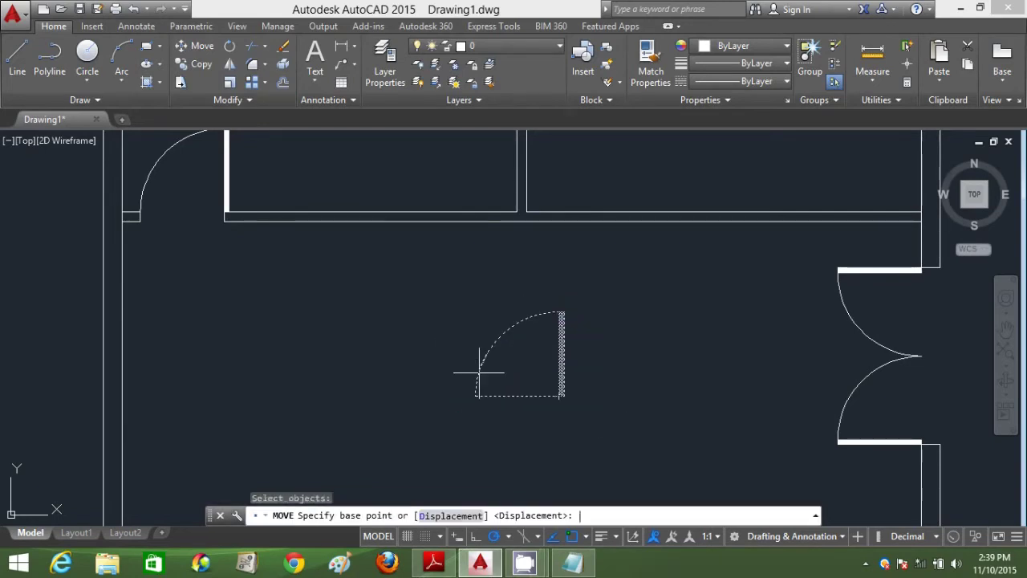
{"action": "left_click", "coordinate": [476, 395]}
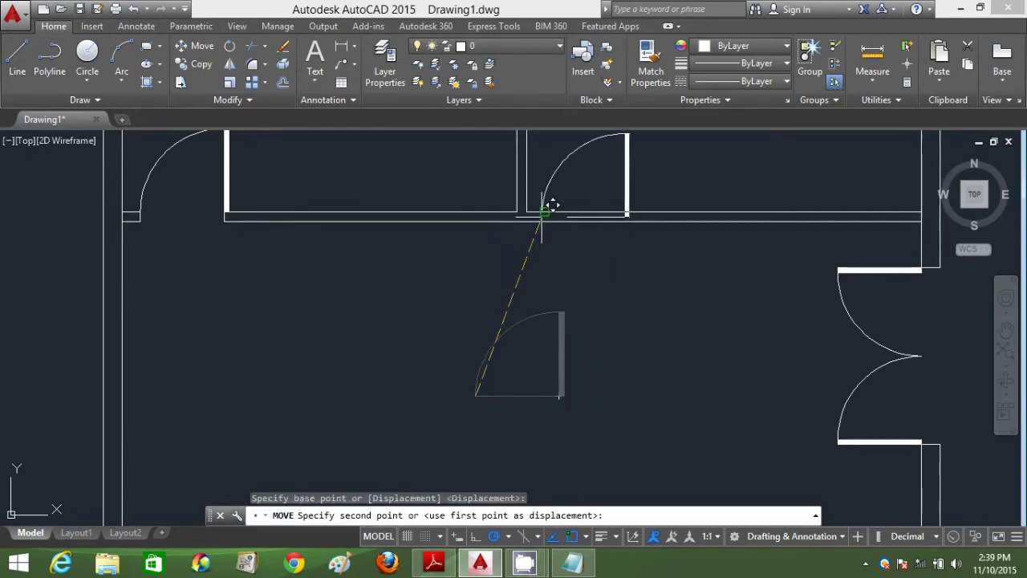
{"action": "left_click", "coordinate": [545, 210]}
Try to draw the left jamb line across the partition thickness at the end of the second door's swing arc.
{"action": "scroll", "coordinate": [569, 282], "scroll_direction": "down", "scroll_amount": 4}
{"action": "middle_click_drag", "start_coordinate": [584, 287], "coordinate": [528, 309]}
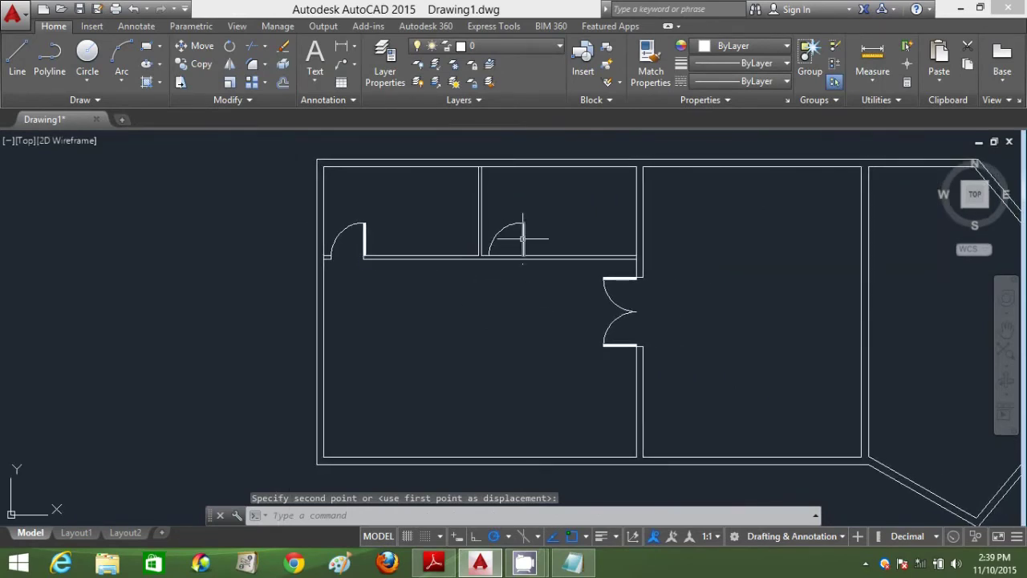
{"action": "scroll", "coordinate": [517, 244], "scroll_direction": "up", "scroll_amount": 4}
{"action": "type", "text": "l"}
{"action": "key", "text": "Return"}
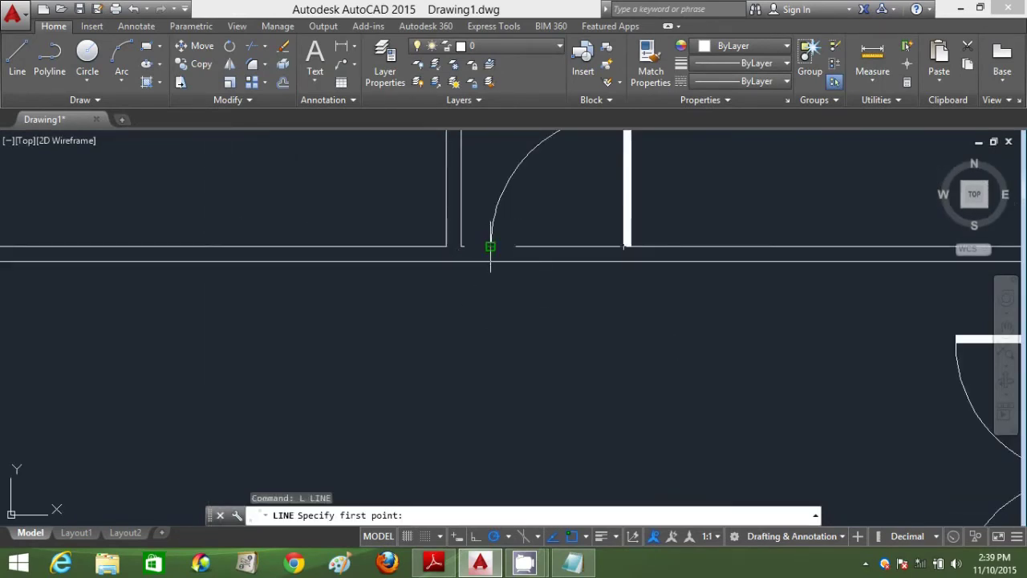
{"action": "left_click", "coordinate": [490, 261]}
{"action": "left_click", "coordinate": [490, 246]}
{"action": "key", "text": "Return"}
Draw the second door's right jamb line across the partition thickness from the leaf's hinge corner.
{"action": "key", "text": "Return"}
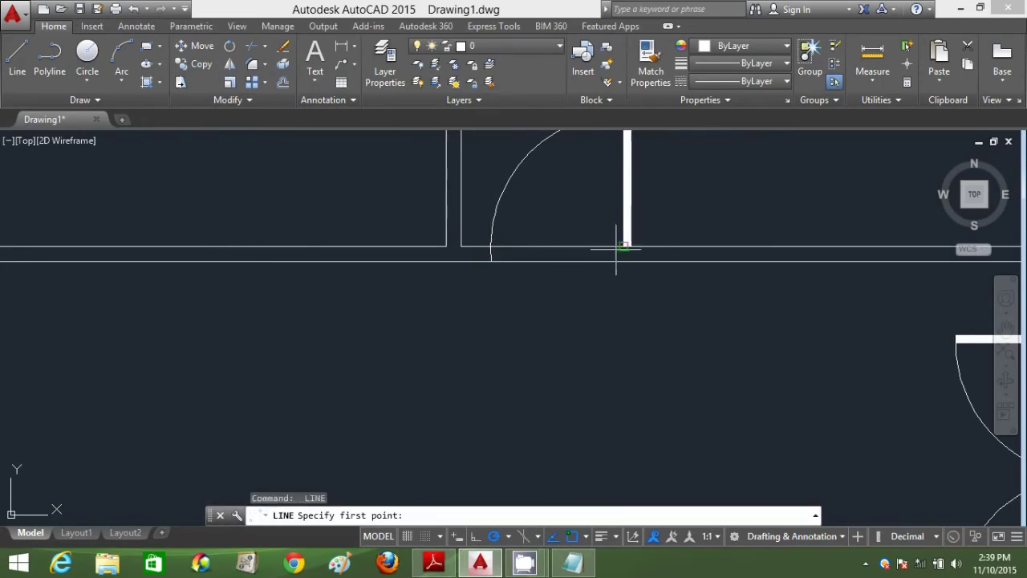
{"action": "left_click", "coordinate": [618, 249]}
{"action": "left_click", "coordinate": [625, 261]}
{"action": "key", "text": "Return"}
Replace the second door's left jamb with a line running straight down from the swing arc's end to the lower partition line.
{"action": "left_click", "coordinate": [491, 253]}
{"action": "key", "text": "Delete"}
{"action": "scroll", "coordinate": [491, 256], "scroll_direction": "up", "scroll_amount": 5}
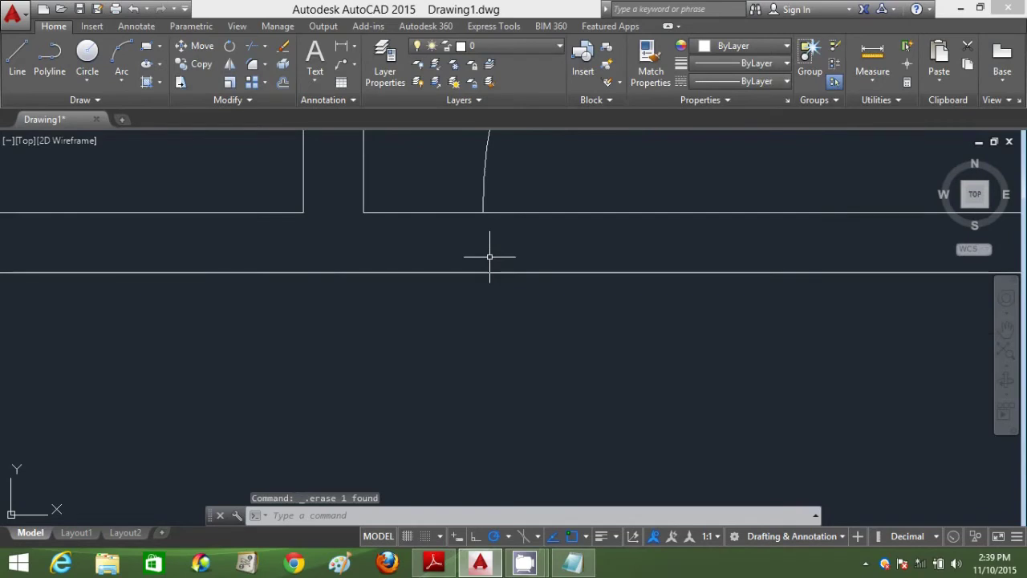
{"action": "type", "text": "l"}
{"action": "key", "text": "Return"}
{"action": "left_click", "coordinate": [482, 213]}
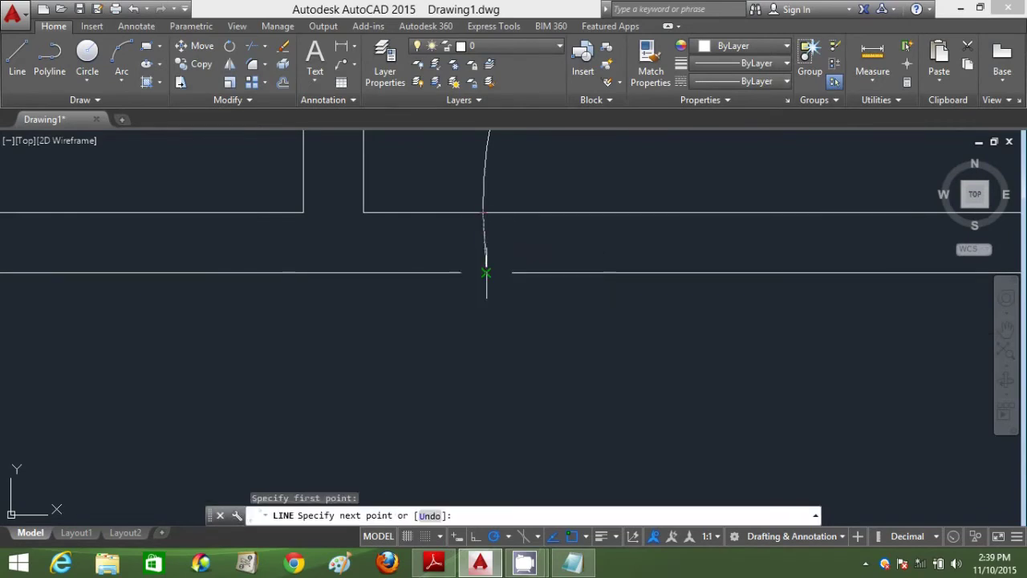
{"action": "left_click", "coordinate": [481, 273]}
{"action": "key", "text": "Return"}
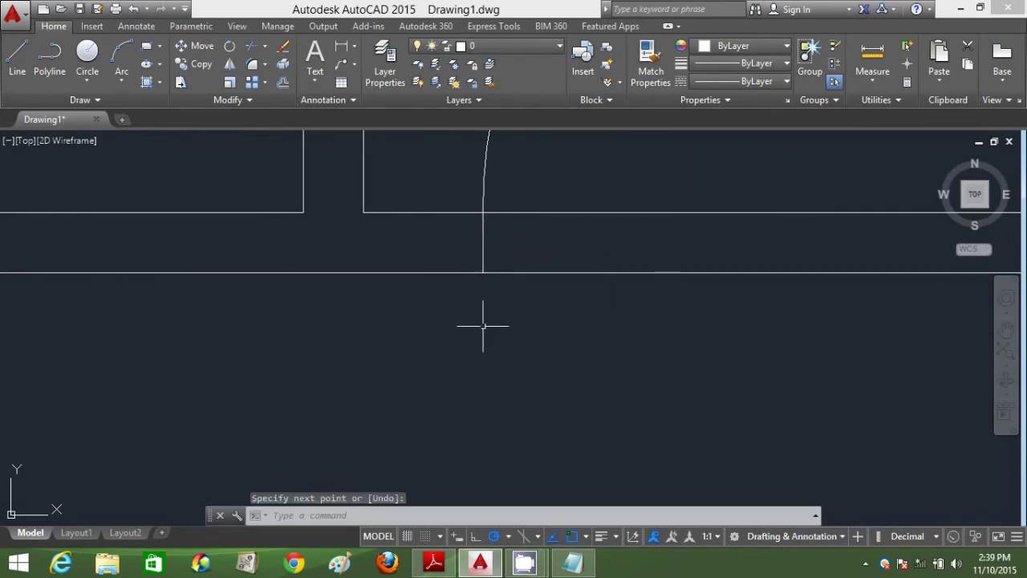
Trim both partition lines between the second door's jambs.
{"action": "scroll", "coordinate": [483, 326], "scroll_direction": "down", "scroll_amount": 6}
{"action": "type", "text": "tr"}
{"action": "key", "text": "Return"}
{"action": "key", "text": "Return"}
{"action": "left_click", "coordinate": [545, 325]}
{"action": "left_click", "coordinate": [517, 288]}
{"action": "key", "text": "Return"}
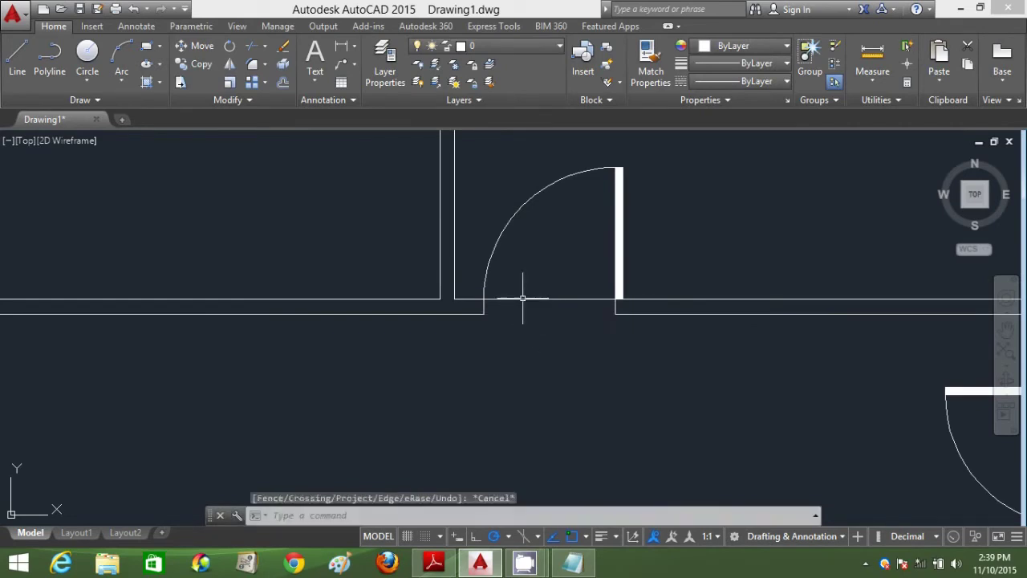
Delete the second door's 900 mm base line to clear the doorway.
{"action": "left_click", "coordinate": [522, 300]}
{"action": "key", "text": "Delete"}
{"action": "type", "text": "tr"}
{"action": "key", "text": "Escape"}
{"action": "scroll", "coordinate": [545, 306], "scroll_direction": "down", "scroll_amount": 5}
{"action": "middle_click_drag", "start_coordinate": [585, 339], "coordinate": [524, 277]}
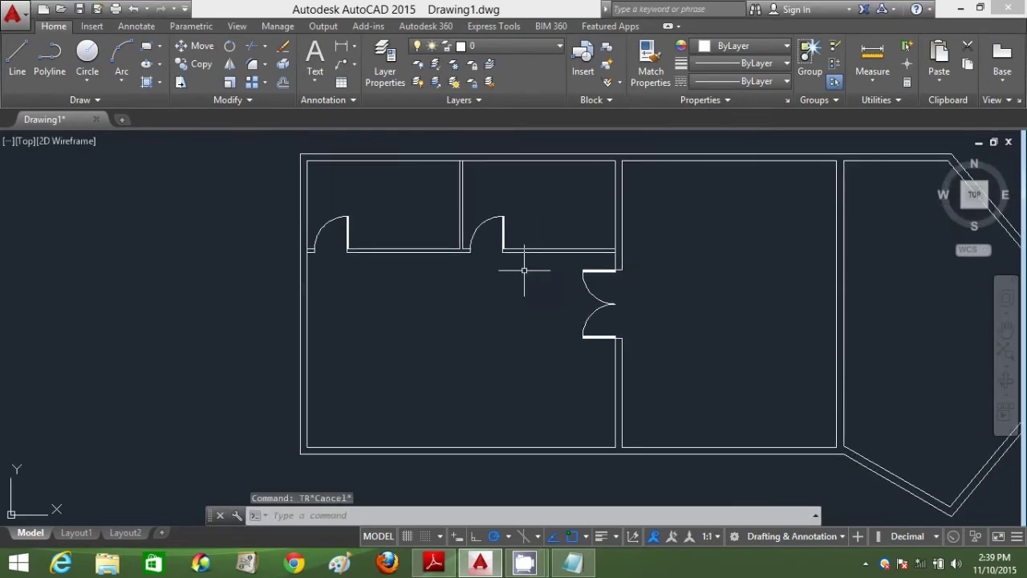
{"action": "left_click", "coordinate": [265, 83]}
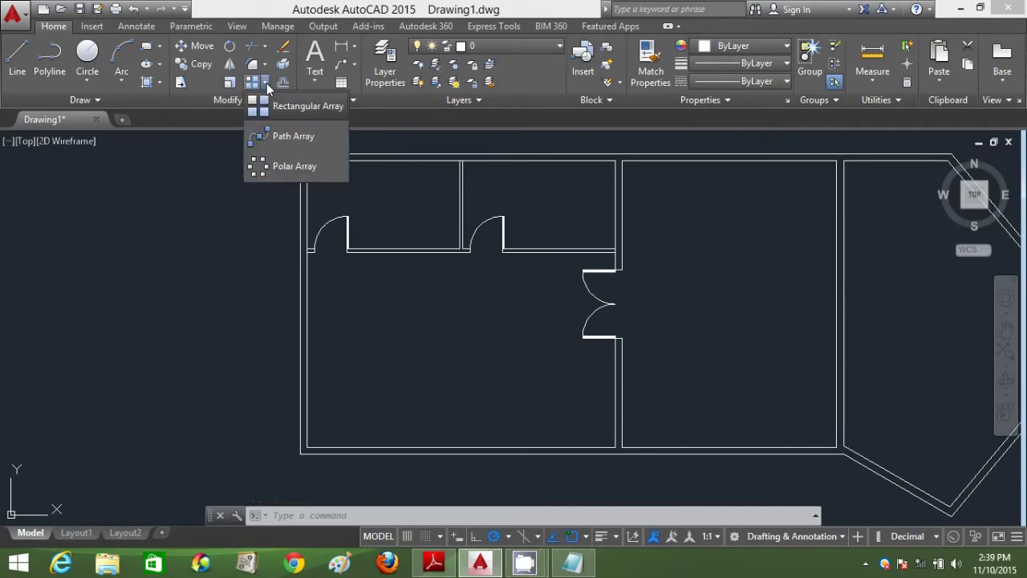
{"action": "left_click", "coordinate": [265, 84]}
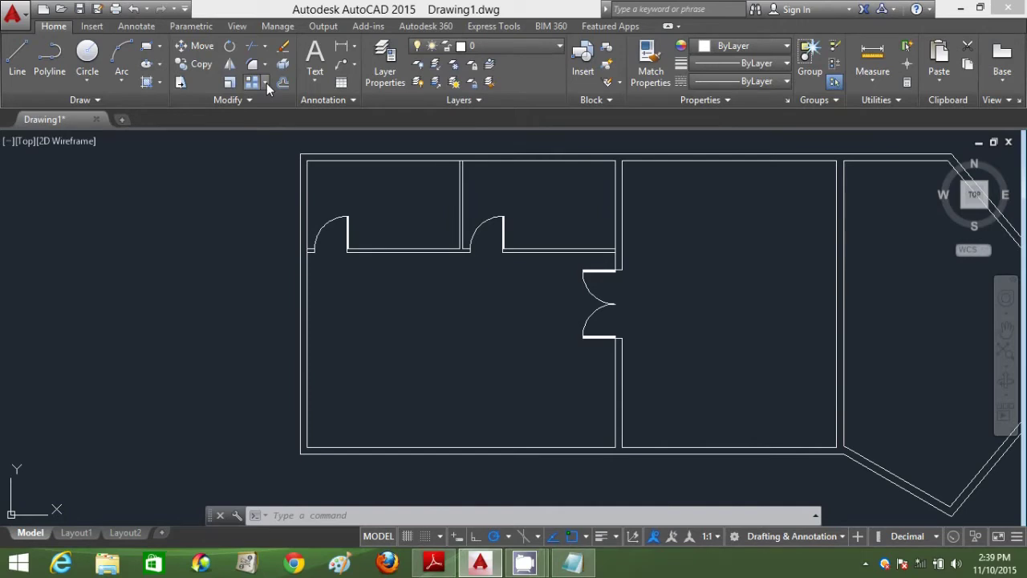
Mirror the upper offices' partitions and doors about a horizontal line through the left wall's midpoint, keeping the originals.
{"action": "left_click", "coordinate": [348, 515]}
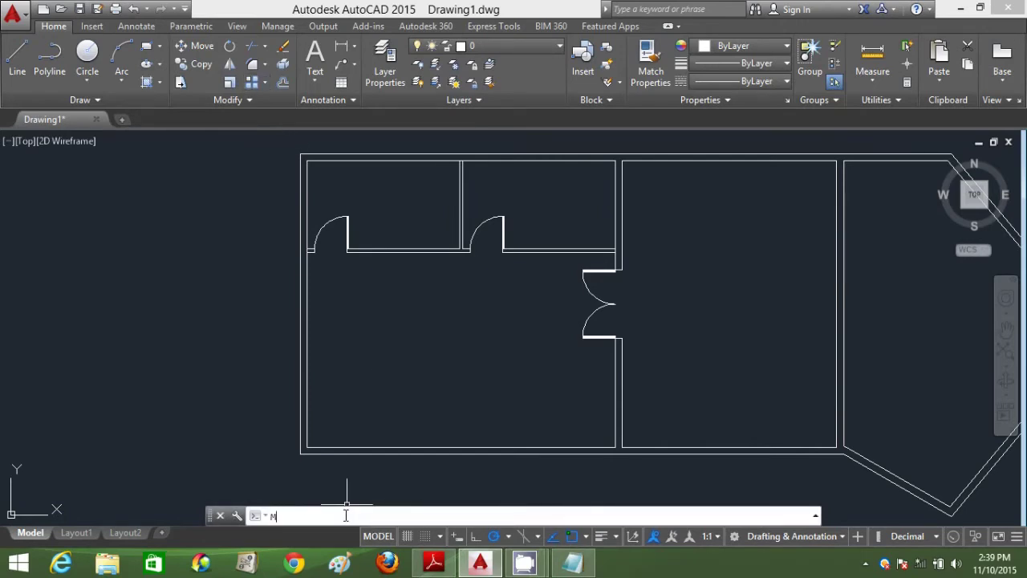
{"action": "type", "text": "MI"}
{"action": "key", "text": "Return"}
{"action": "left_click", "coordinate": [562, 281]}
{"action": "left_click", "coordinate": [340, 202]}
{"action": "key", "text": "Return"}
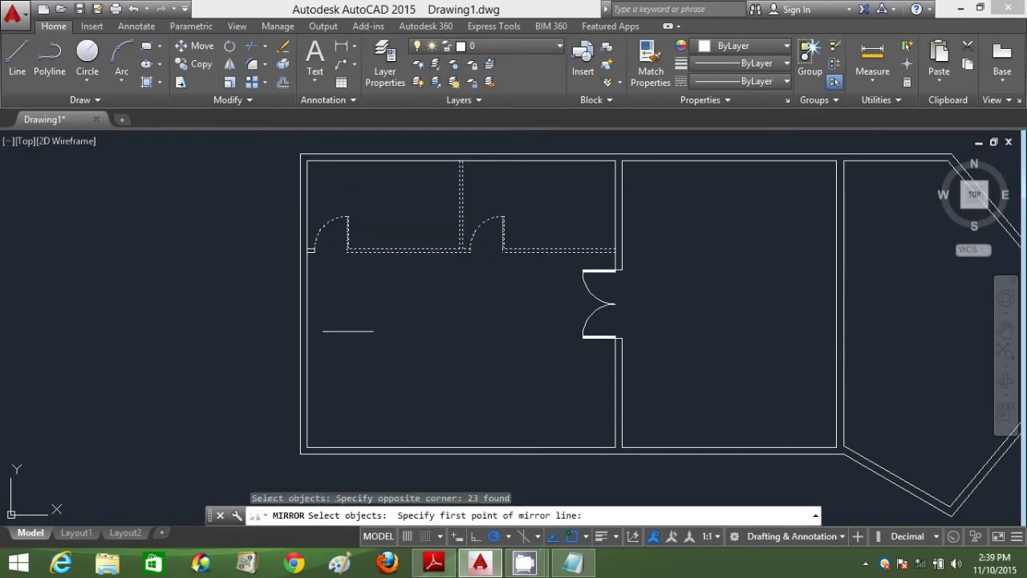
{"action": "left_click", "coordinate": [308, 303]}
{"action": "left_click", "coordinate": [416, 304]}
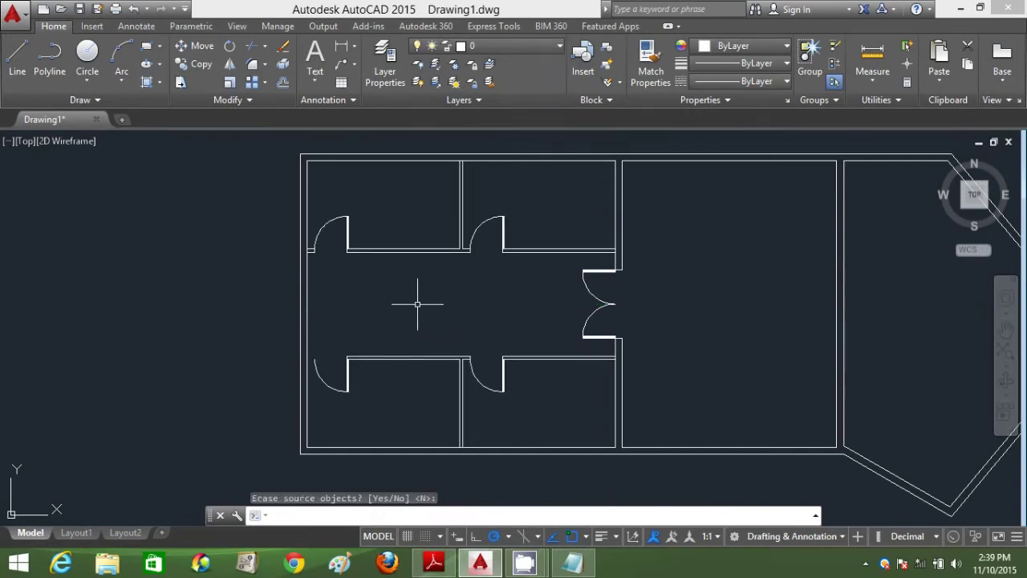
{"action": "key", "text": "Return"}
{"action": "scroll", "coordinate": [602, 385], "scroll_direction": "down", "scroll_amount": 2}
{"action": "scroll", "coordinate": [603, 385], "scroll_direction": "up", "scroll_amount": 2}
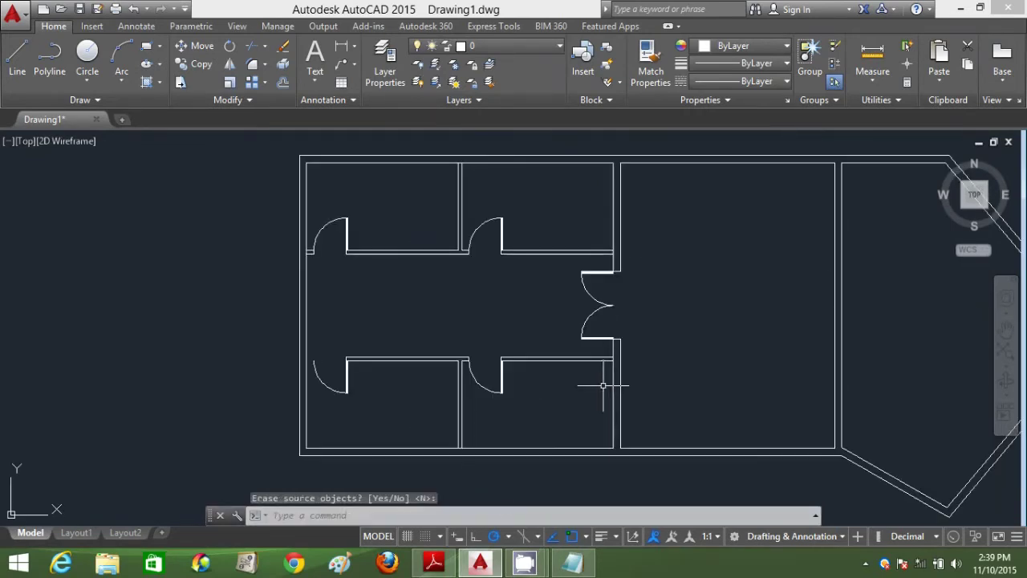
Switch to Adobe Reader to examine the reception's freestanding wall dimensions in the floor plan PDF, and return to AutoCAD.
{"action": "left_click", "coordinate": [437, 566]}
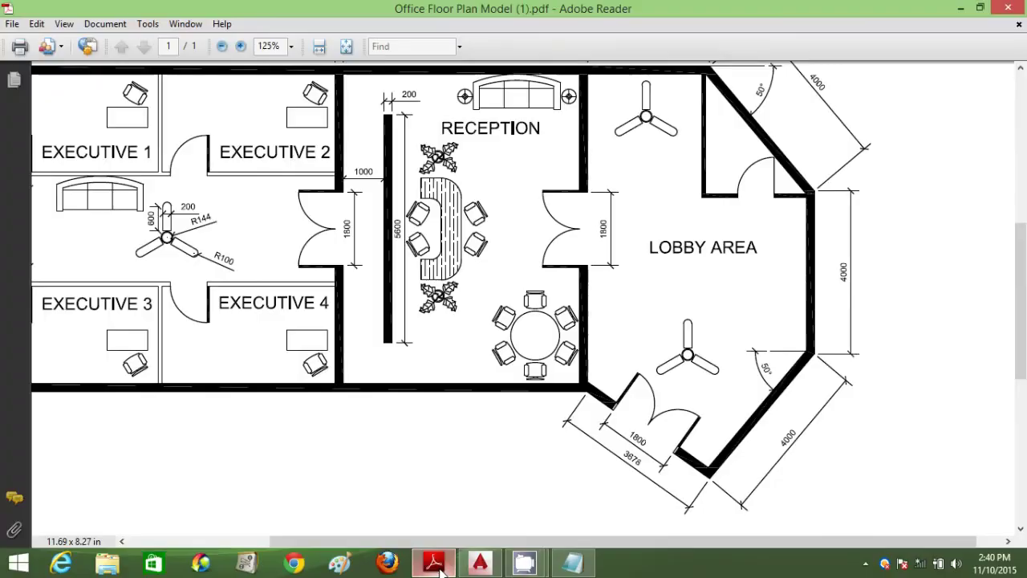
{"action": "left_click_drag", "start_coordinate": [418, 266], "coordinate": [498, 292]}
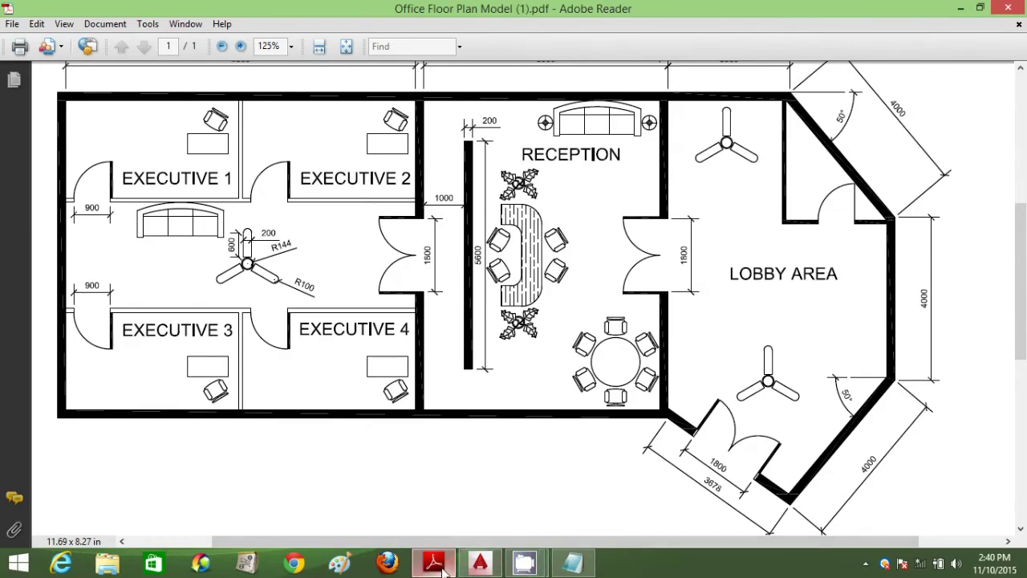
{"action": "left_click", "coordinate": [480, 564]}
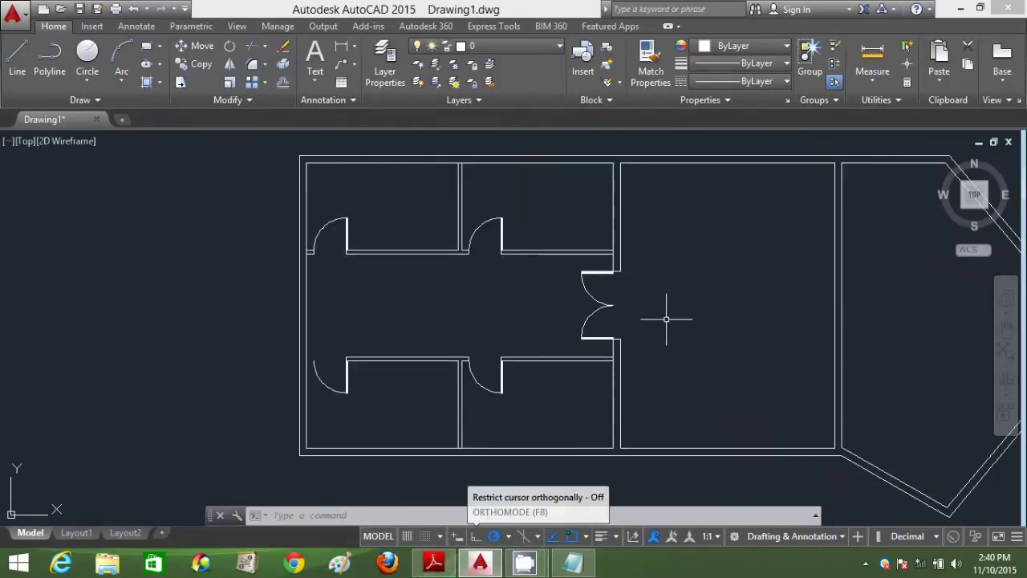
Draw the reception's freestanding wall as a closed vertical rectangle, 200 mm wide and 5600 mm long, in the room's open area.
{"action": "scroll", "coordinate": [666, 318], "scroll_direction": "down", "scroll_amount": 2}
{"action": "key", "text": "l"}
{"action": "key", "text": "Return"}
{"action": "left_click", "coordinate": [690, 268]}
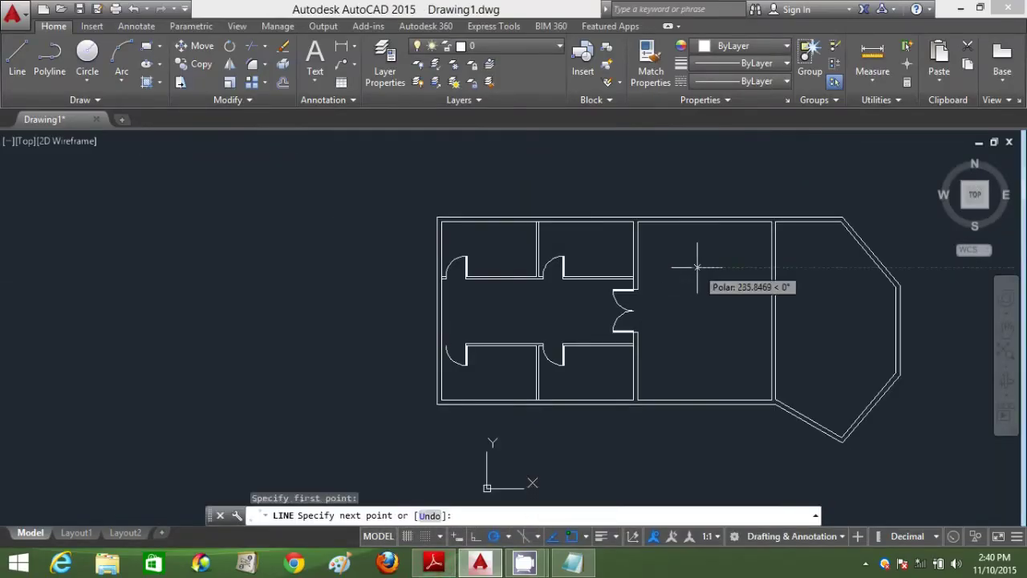
{"action": "type", "text": "200"}
{"action": "key", "text": "Return"}
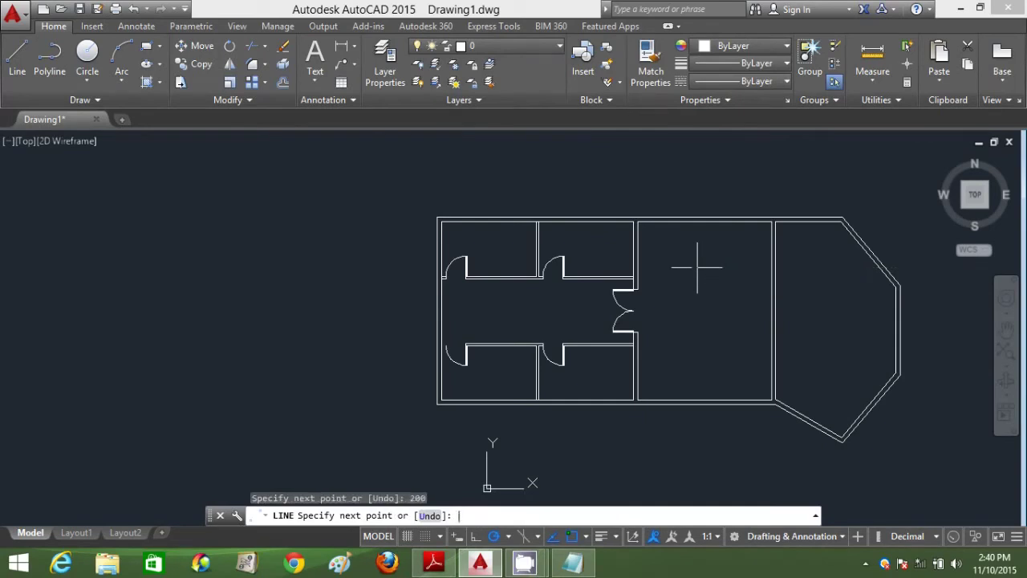
{"action": "type", "text": "5600"}
{"action": "key", "text": "Return"}
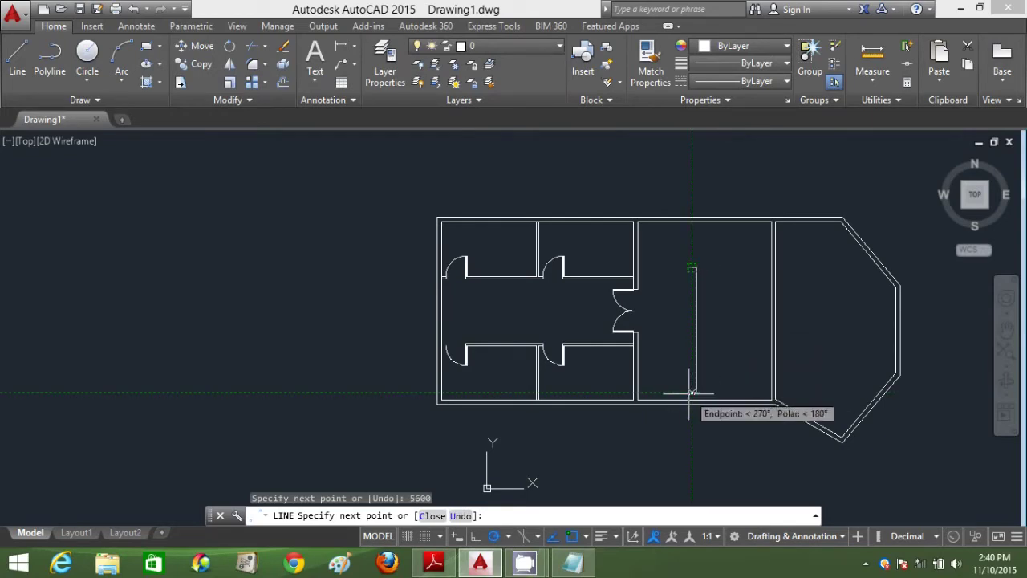
{"action": "left_click", "coordinate": [691, 267]}
{"action": "key", "text": "Escape"}
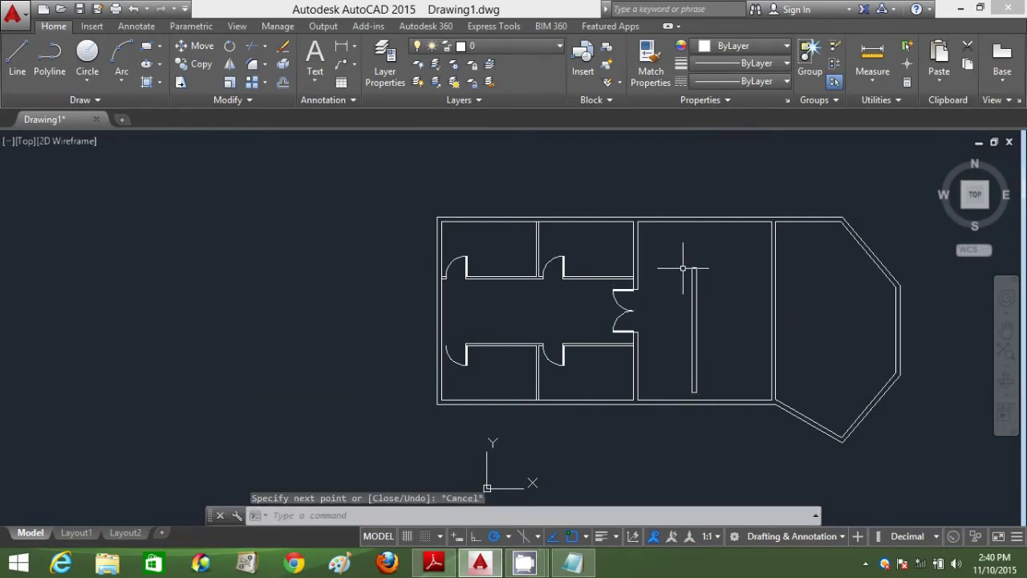
Draw a helper line across the double doorway, joining the jamb ends on the reception side.
{"action": "type", "text": "l"}
{"action": "key", "text": "Return"}
{"action": "left_click", "coordinate": [647, 288]}
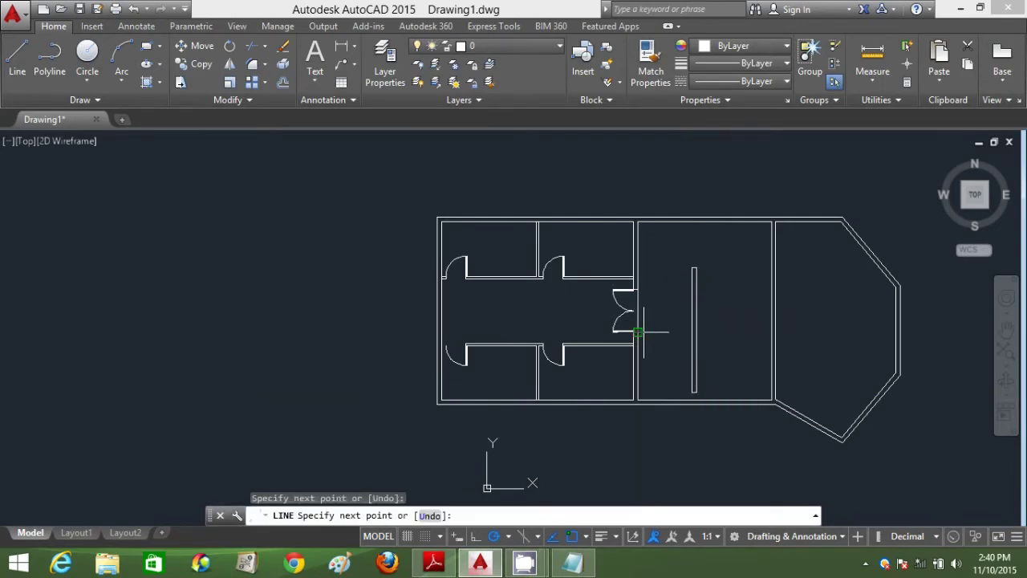
{"action": "key", "text": "Escape"}
Draw a 1000 mm horizontal guide line from the doorway helper line's midpoint into the reception.
{"action": "type", "text": "l"}
{"action": "key", "text": "Return"}
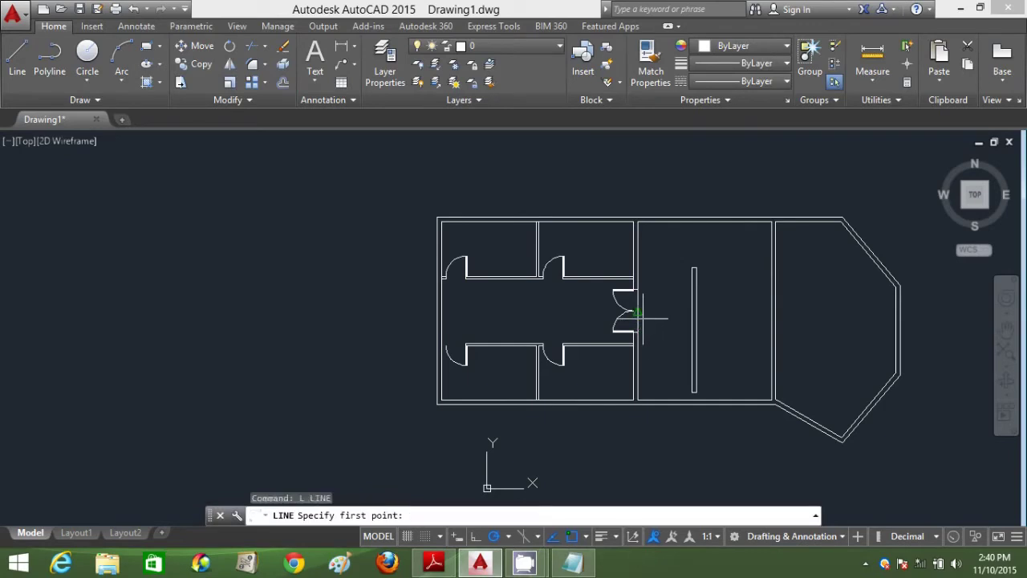
{"action": "left_click", "coordinate": [640, 315]}
{"action": "type", "text": "10"}
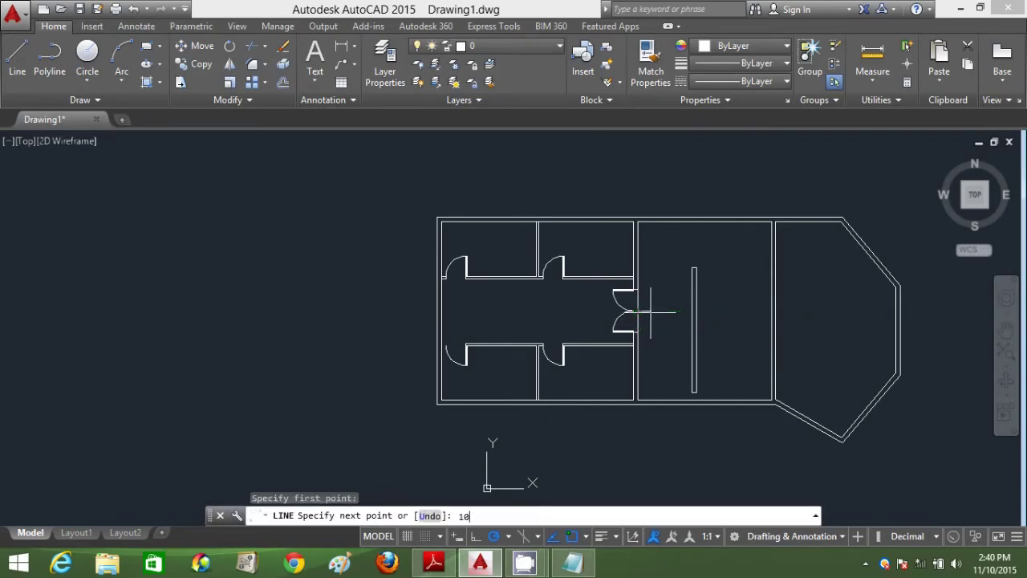
{"action": "type", "text": "00"}
{"action": "key", "text": "Return"}
{"action": "key", "text": "Escape"}
Move the freestanding wall by its left edge's midpoint to the free end of the 1000 mm guide line.
{"action": "type", "text": "m"}
{"action": "key", "text": "Return"}
{"action": "left_click", "coordinate": [719, 393]}
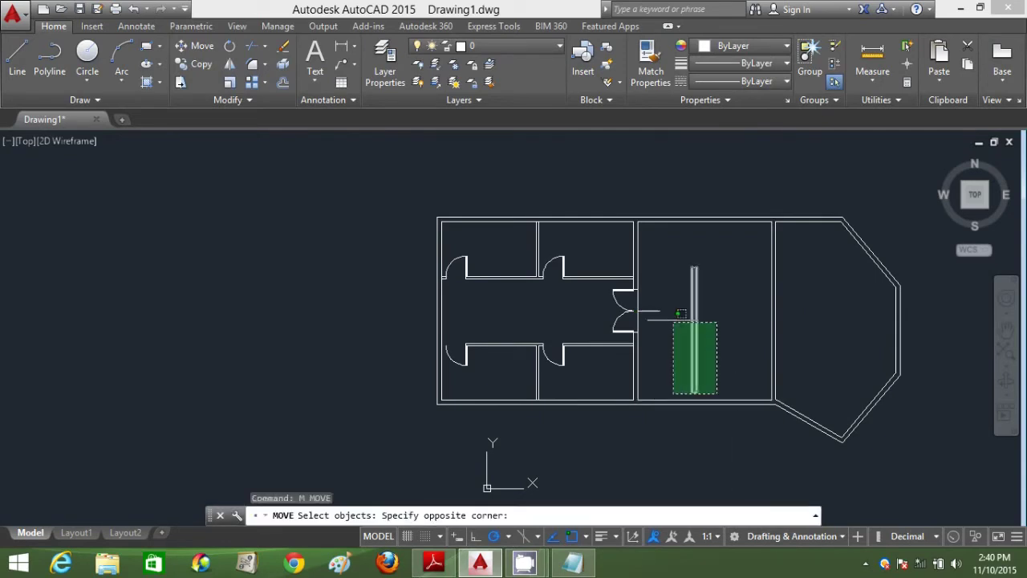
{"action": "left_click", "coordinate": [653, 233]}
{"action": "key", "text": "Return"}
{"action": "left_click", "coordinate": [690, 329]}
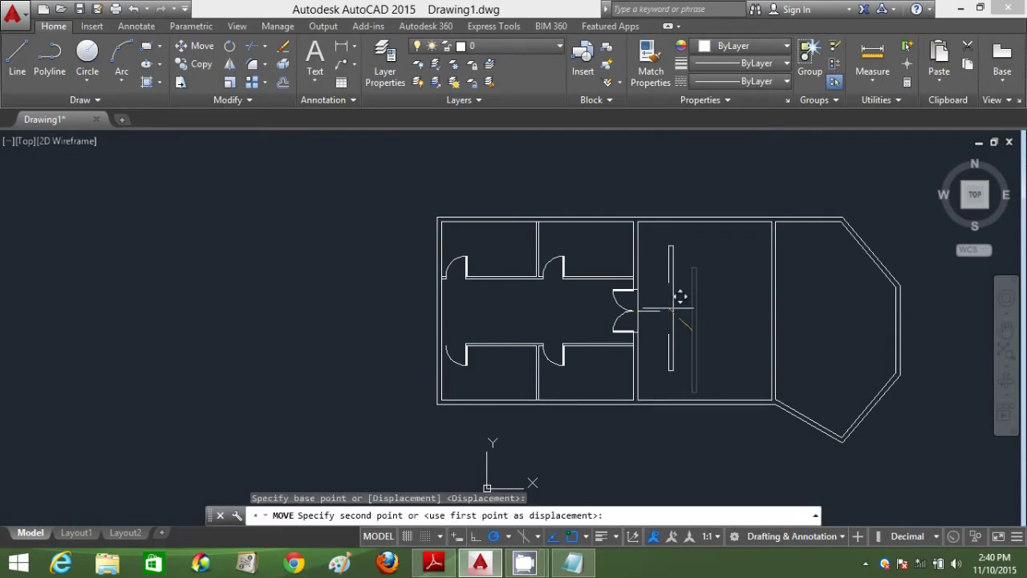
{"action": "left_click", "coordinate": [659, 313]}
{"action": "key", "text": "Escape"}
Delete the guide line and the helper line at the double doorway.
{"action": "left_click", "coordinate": [659, 321]}
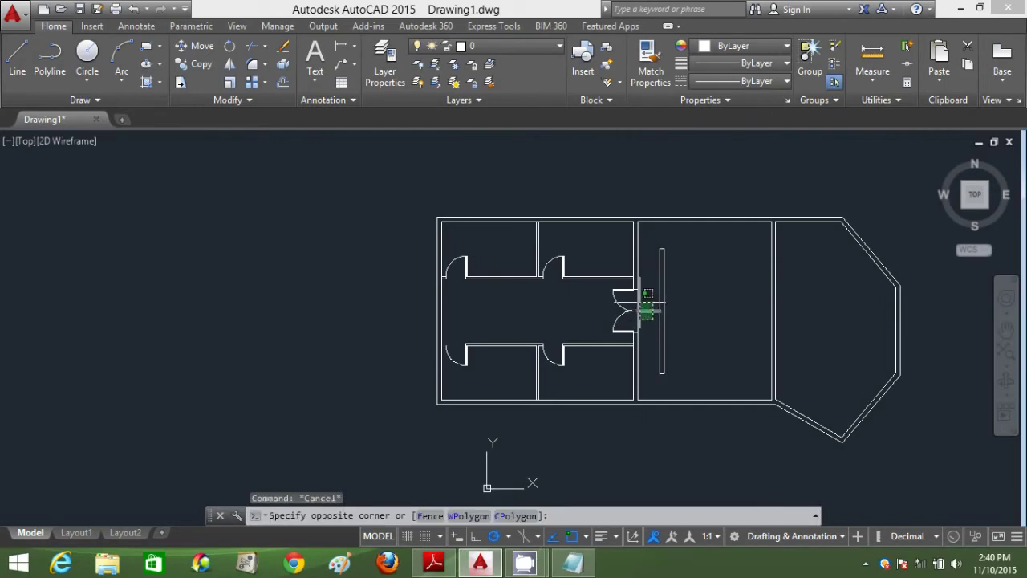
{"action": "left_click", "coordinate": [635, 296]}
{"action": "key", "text": "Delete"}
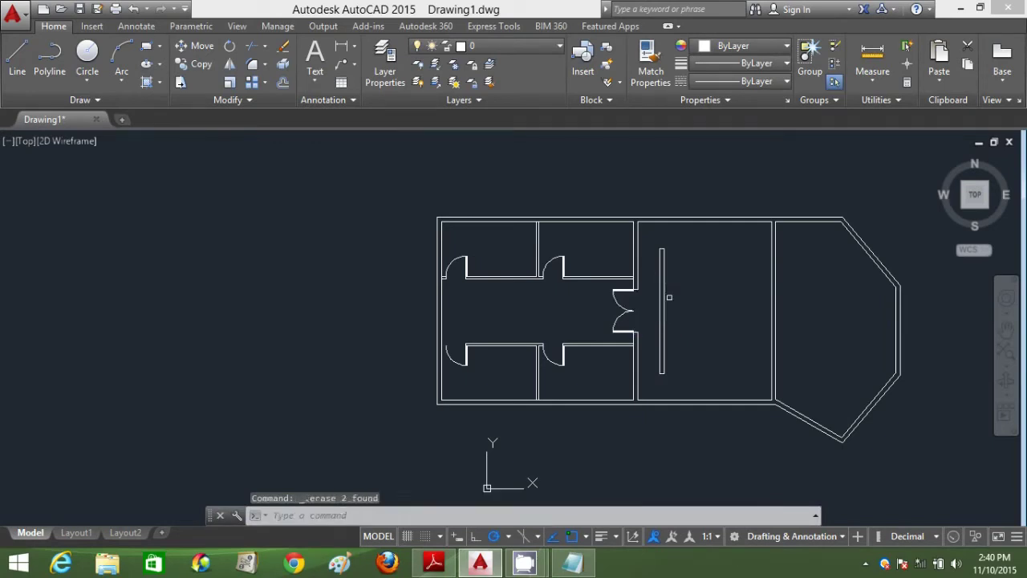
Switch to Adobe Reader to examine the reception desk's shape in the floor plan PDF, and return to AutoCAD.
{"action": "middle_click_drag", "start_coordinate": [720, 318], "coordinate": [615, 285]}
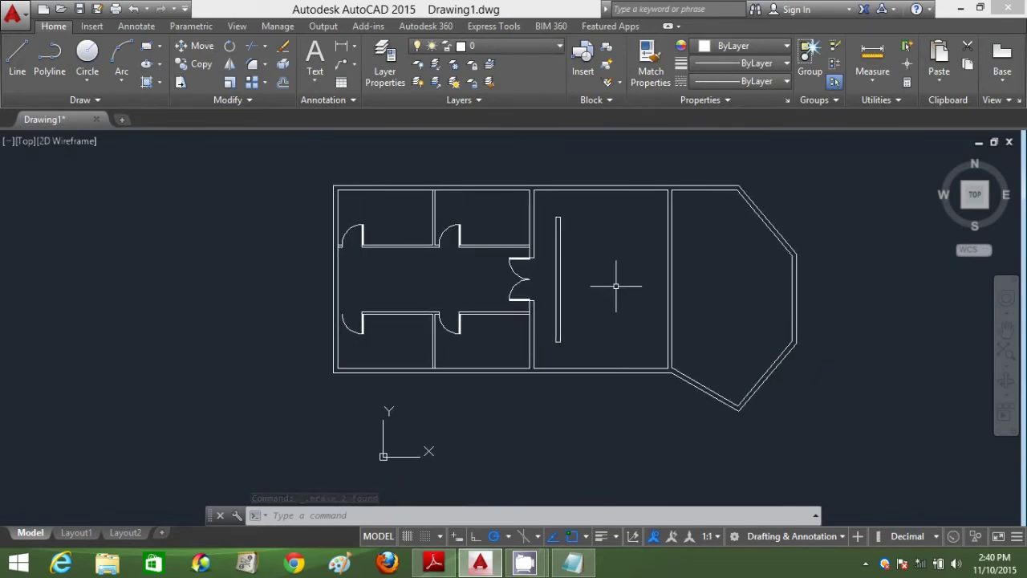
{"action": "left_click", "coordinate": [435, 565]}
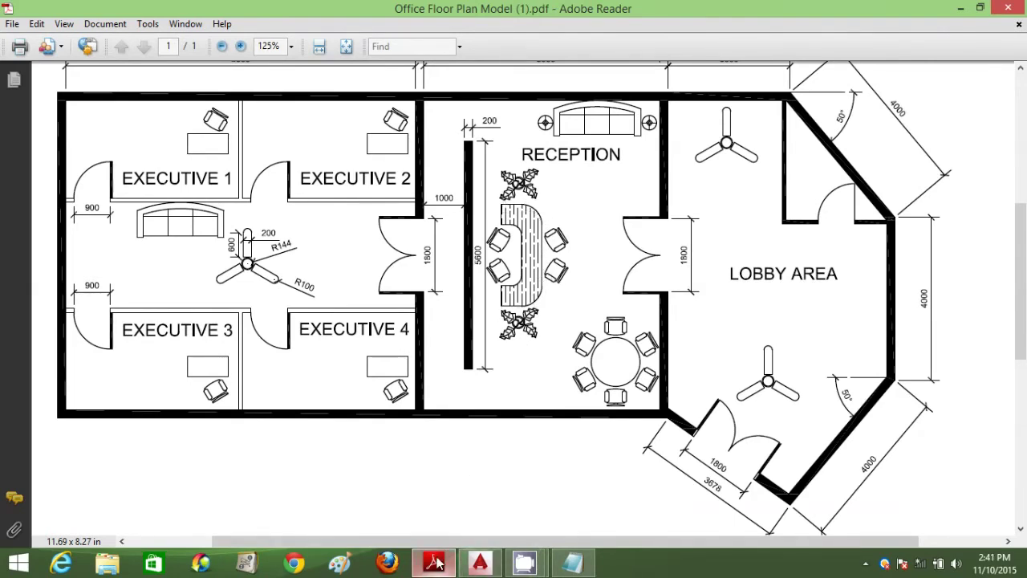
{"action": "mouse_move", "coordinate": [436, 563]}
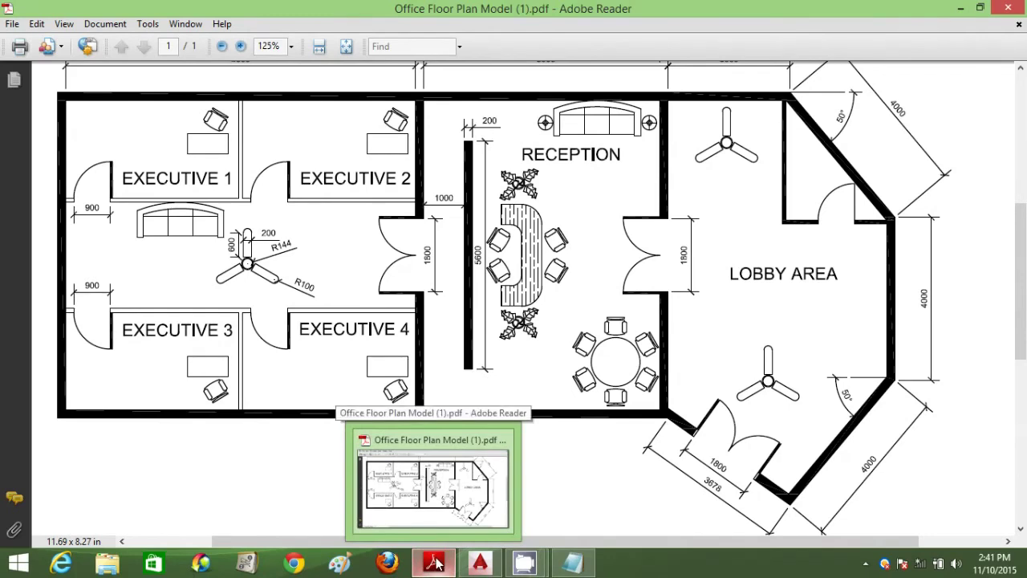
{"action": "left_click", "coordinate": [480, 563]}
{"action": "key", "text": "F12"}
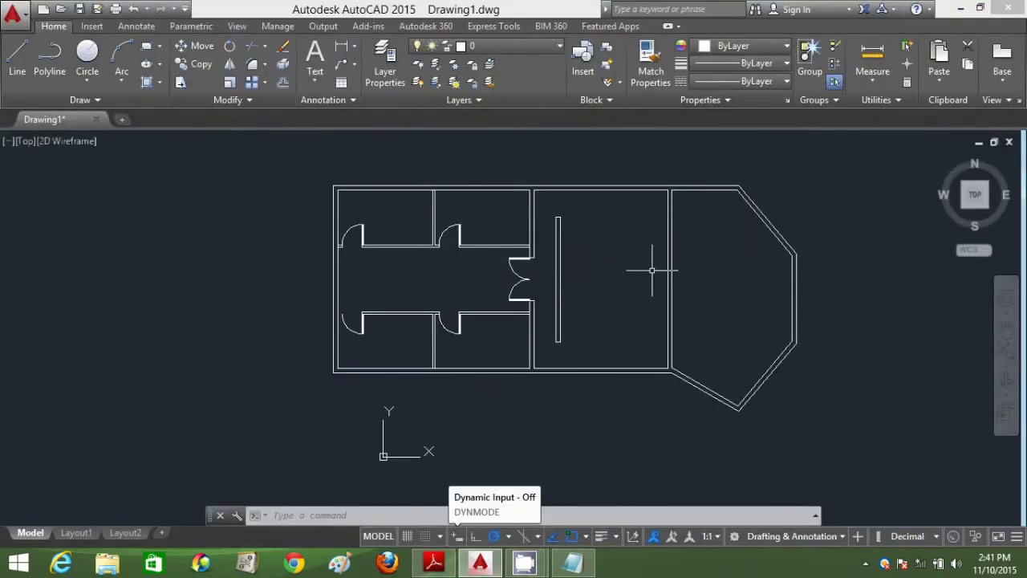
Draw the reception desk's outer outline, open on the left, with a 1000 mm top edge, 2500 mm right side and matching bottom edge.
{"action": "type", "text": "l"}
{"action": "key", "text": "Return"}
{"action": "left_click", "coordinate": [606, 218]}
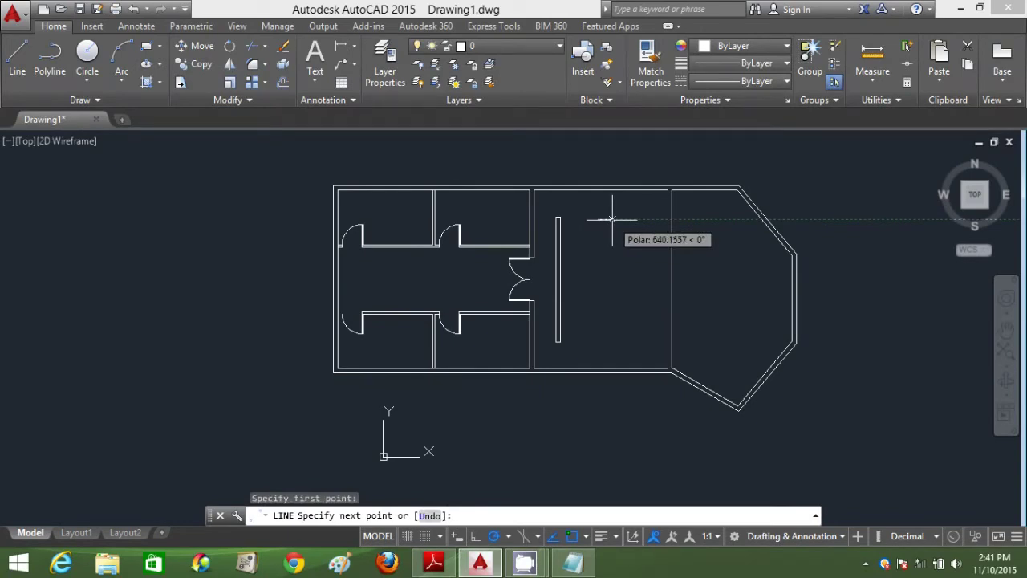
{"action": "type", "text": "1000"}
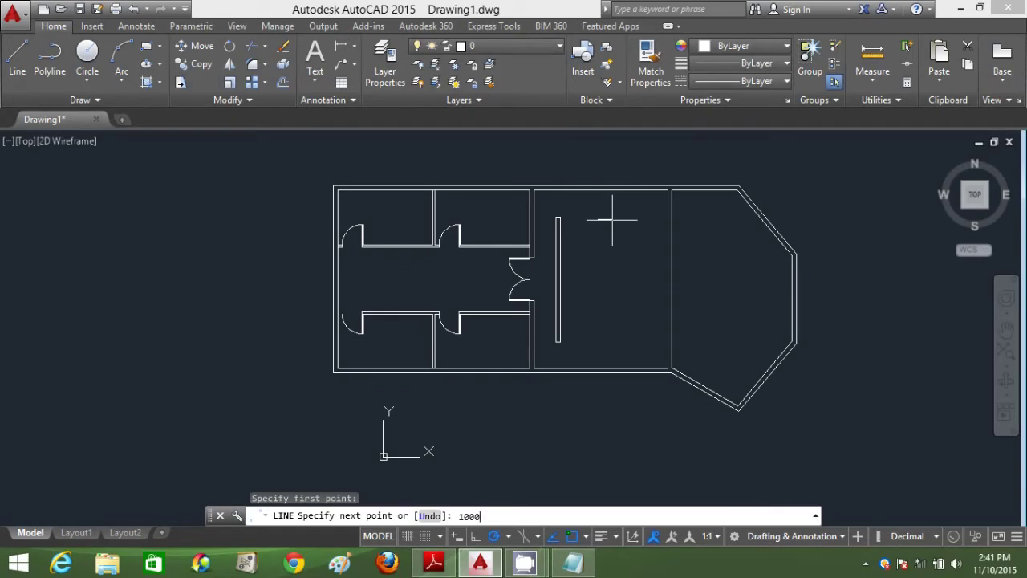
{"action": "key", "text": "Return"}
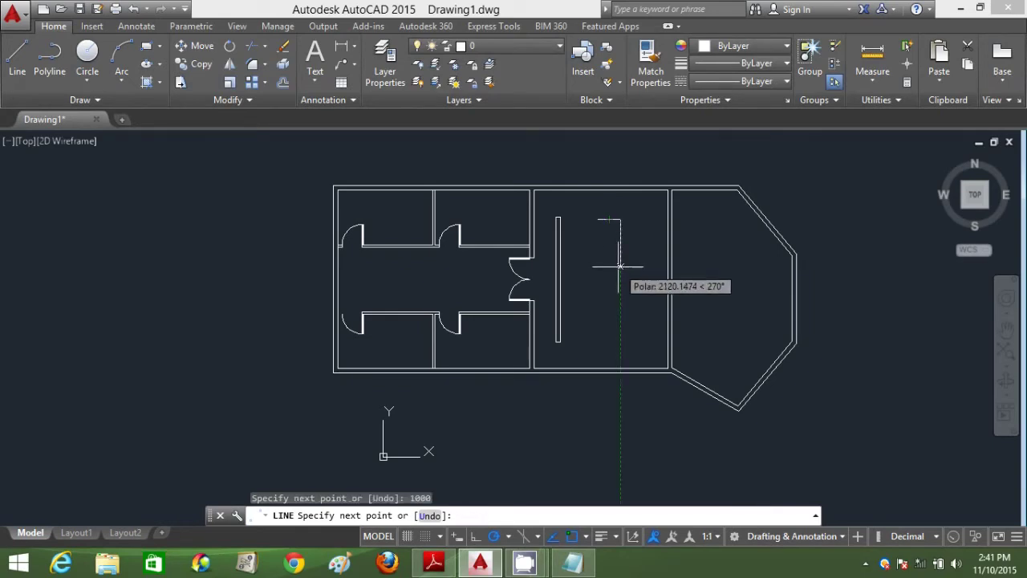
{"action": "type", "text": "25"}
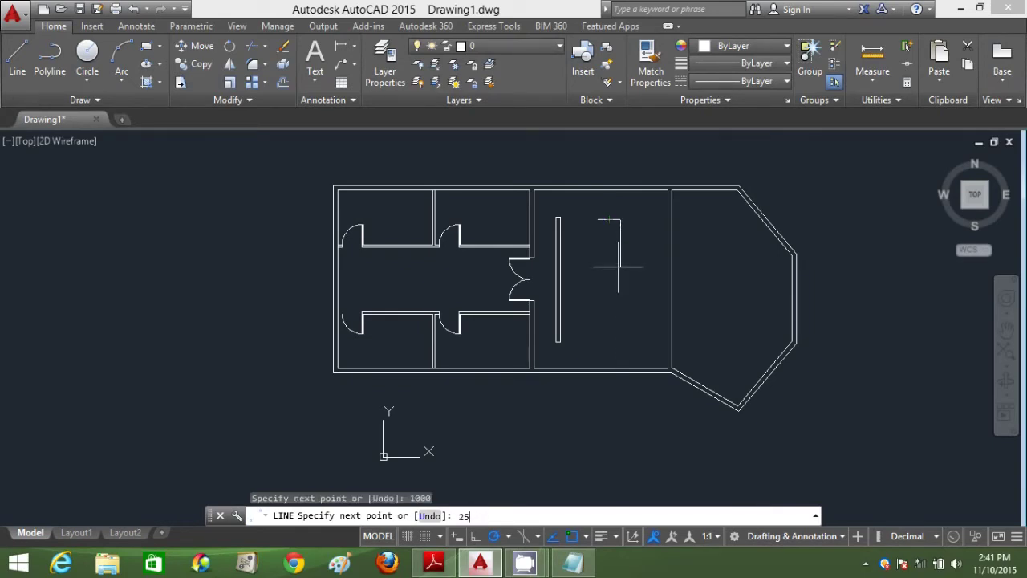
{"action": "key", "text": "Return"}
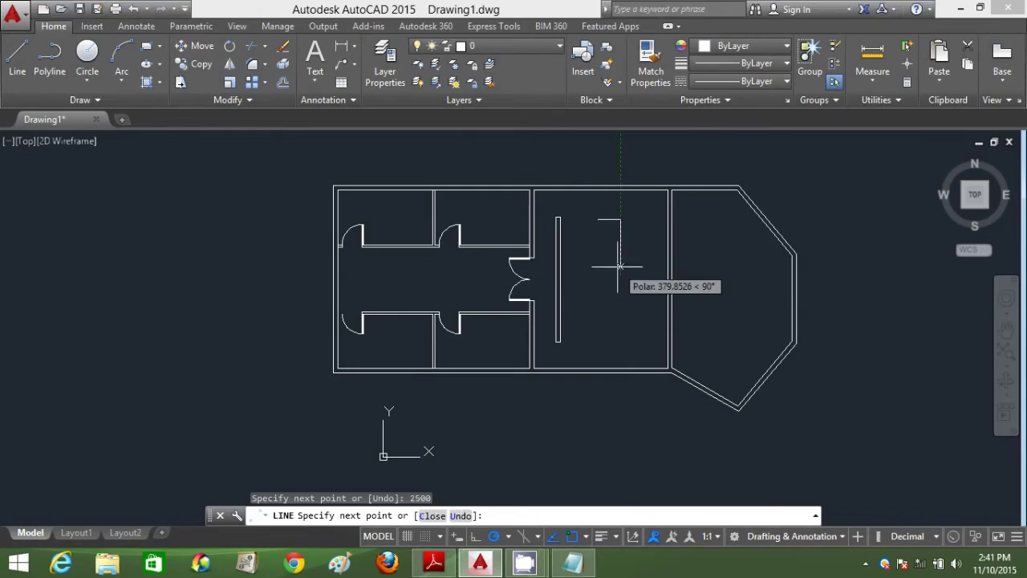
{"action": "scroll", "coordinate": [616, 269], "scroll_direction": "up", "scroll_amount": 2}
{"action": "left_click", "coordinate": [587, 279]}
{"action": "key", "text": "Escape"}
Offset the desk outline's top, right and bottom lines 500 mm inward.
{"action": "type", "text": "o"}
{"action": "key", "text": "Return"}
{"action": "type", "text": "50"}
{"action": "key", "text": "Return"}
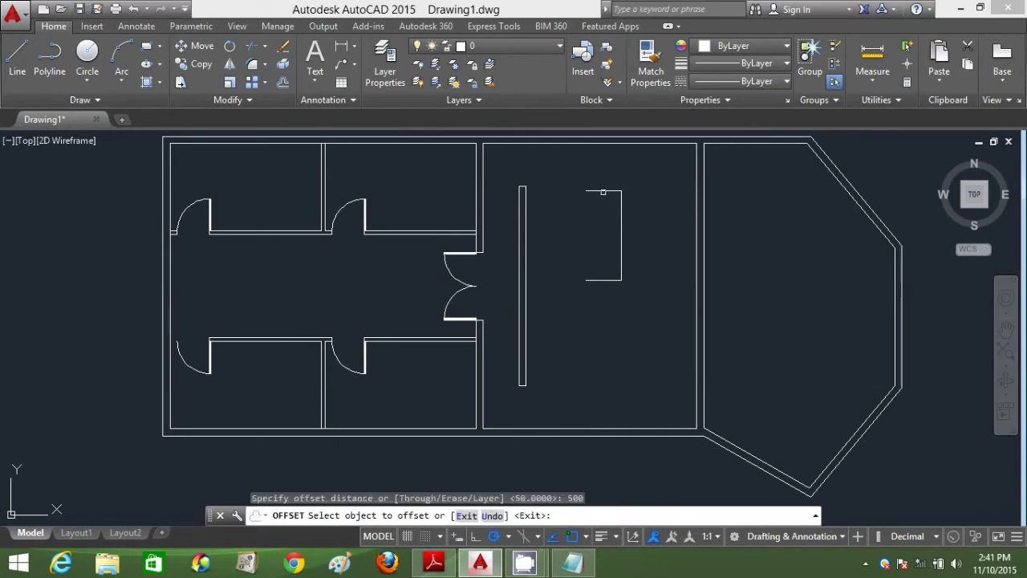
{"action": "left_click", "coordinate": [602, 191]}
{"action": "left_click", "coordinate": [603, 234]}
{"action": "left_click", "coordinate": [621, 249]}
{"action": "left_click", "coordinate": [594, 268]}
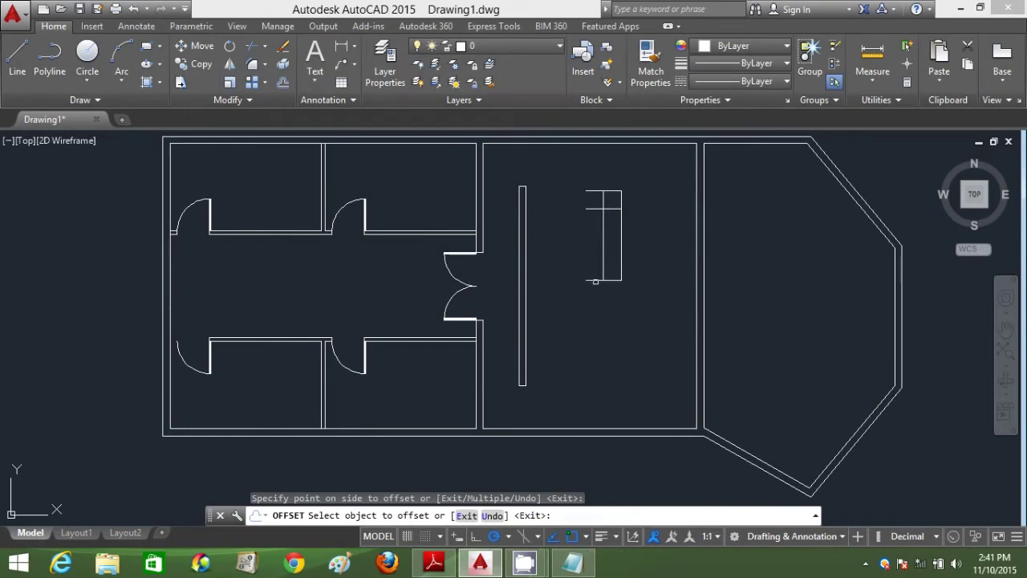
{"action": "left_click", "coordinate": [595, 280]}
{"action": "left_click", "coordinate": [593, 253]}
{"action": "key", "text": "Escape"}
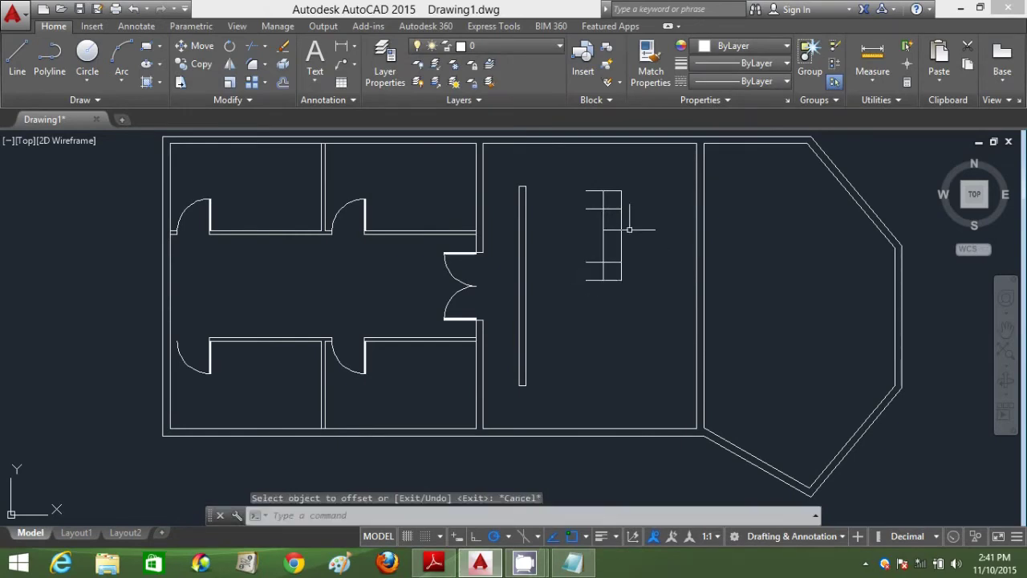
Fillet the desk outline's upper-right outer corner with a 500 mm radius.
{"action": "left_click", "coordinate": [254, 69]}
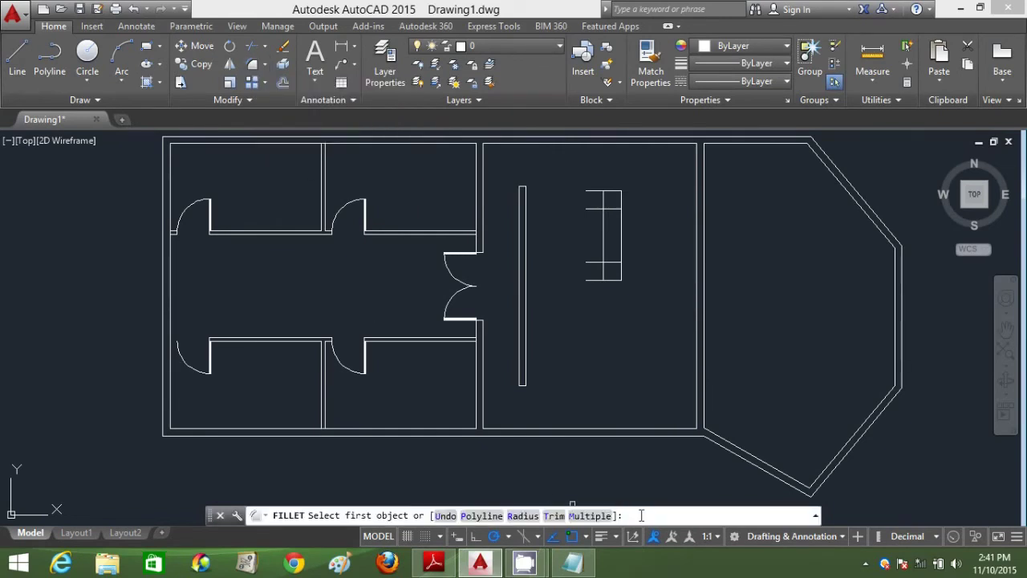
{"action": "type", "text": "R"}
{"action": "key", "text": "Return"}
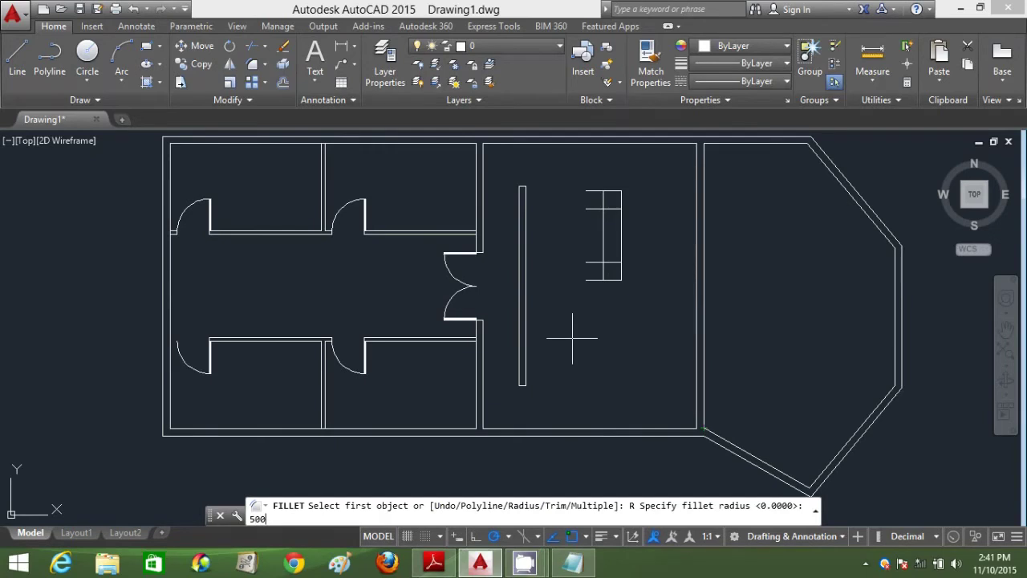
{"action": "type", "text": "500"}
{"action": "key", "text": "Return"}
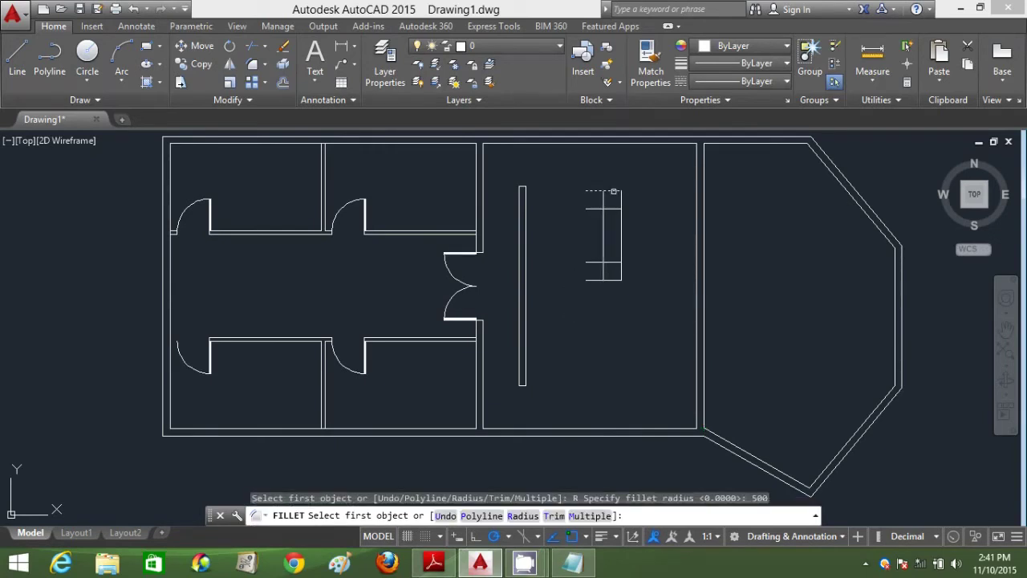
{"action": "left_click", "coordinate": [613, 191]}
{"action": "left_click", "coordinate": [620, 205]}
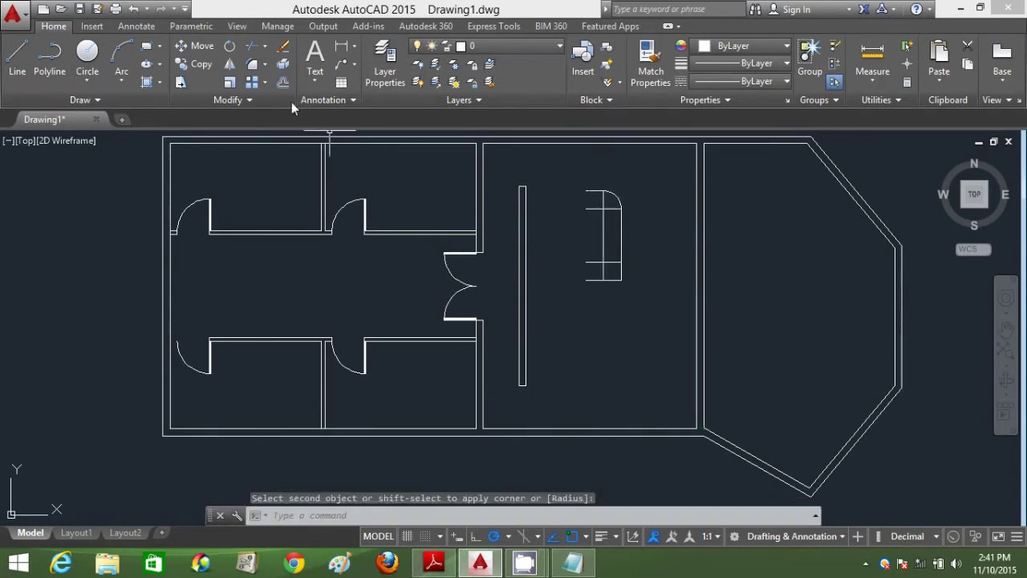
Fillet the desk outline's lower-right outer corner with a 500 mm radius.
{"action": "left_click", "coordinate": [252, 65]}
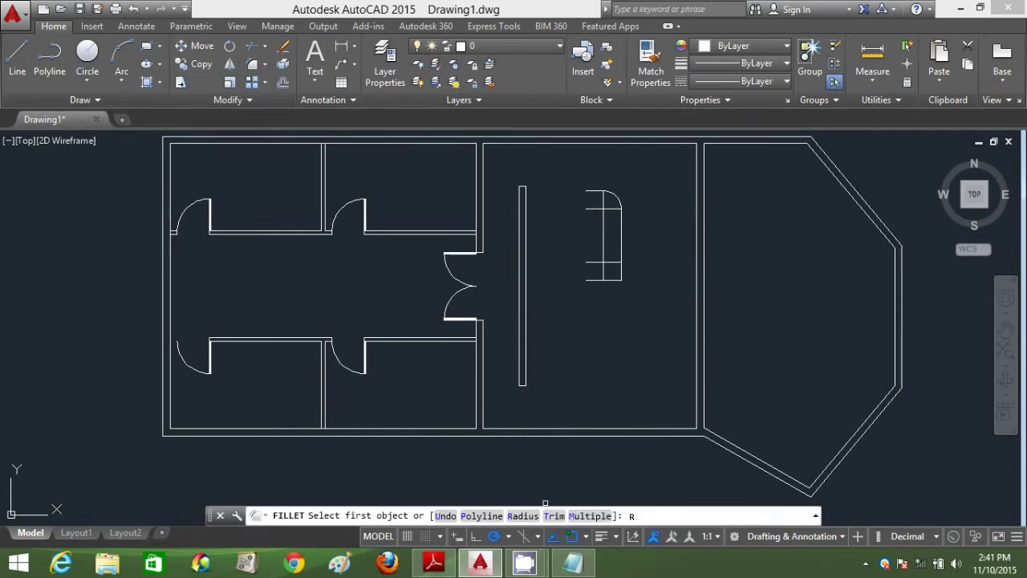
{"action": "key", "text": "Return"}
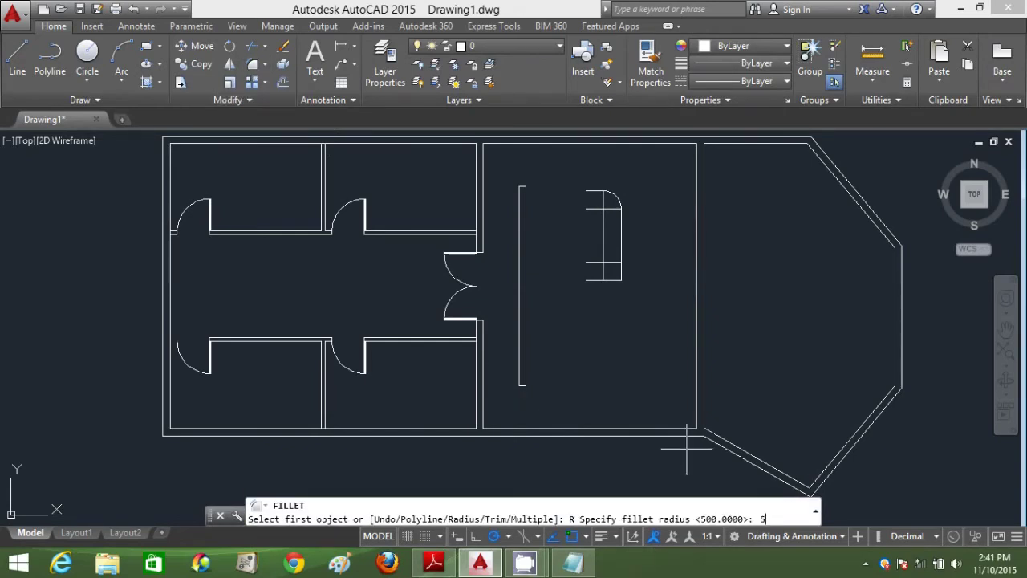
{"action": "key", "text": "Return"}
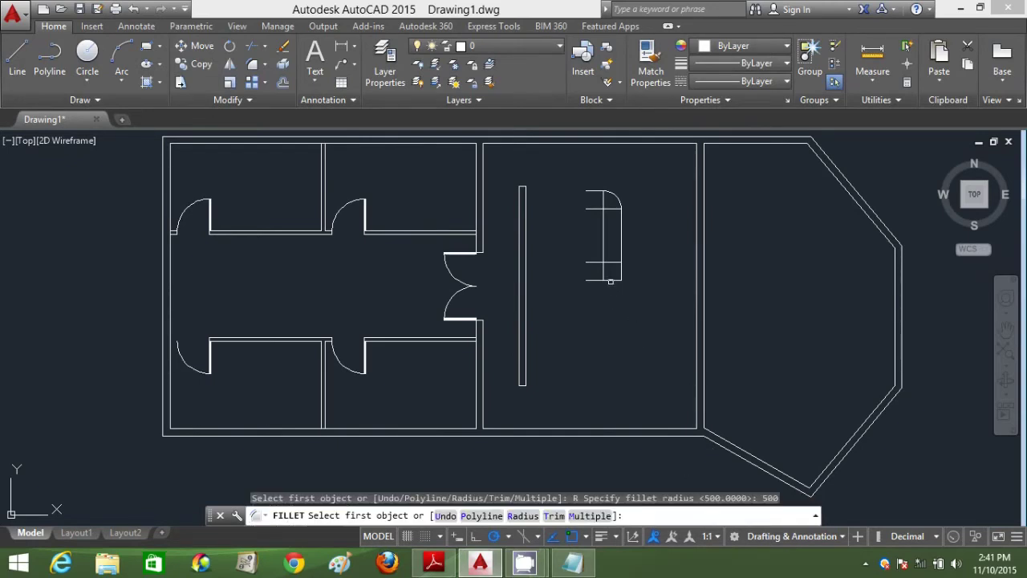
{"action": "left_click", "coordinate": [612, 280]}
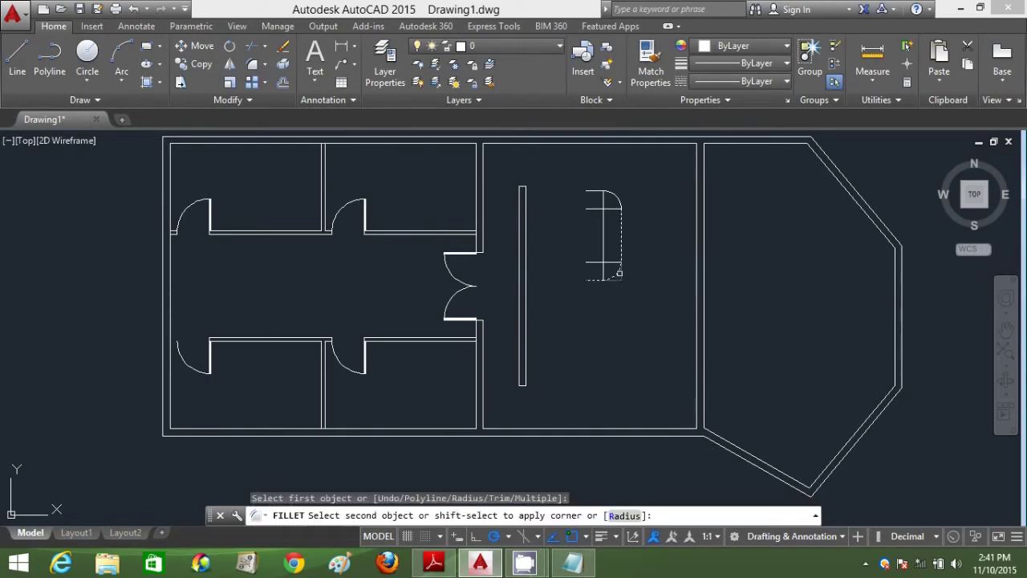
{"action": "left_click", "coordinate": [620, 273]}
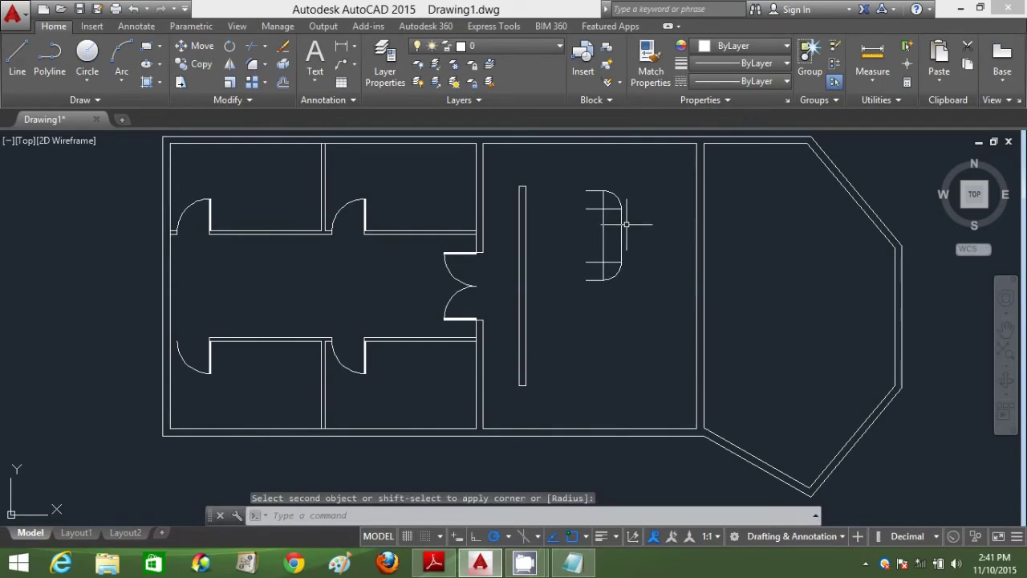
Trim the overlapping ends of the offset lines to leave a clean inner desk outline.
{"action": "type", "text": "tr"}
{"action": "key", "text": "Return"}
{"action": "key", "text": "Return"}
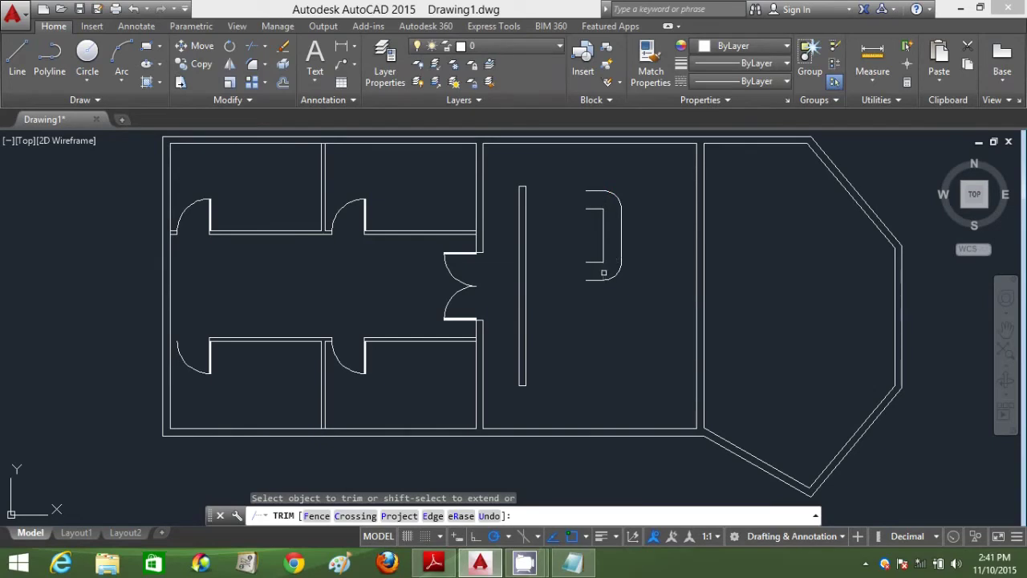
{"action": "key", "text": "Escape"}
Close the desk's lower-left end with a line between the inner and outer outlines.
{"action": "type", "text": "l"}
{"action": "key", "text": "Return"}
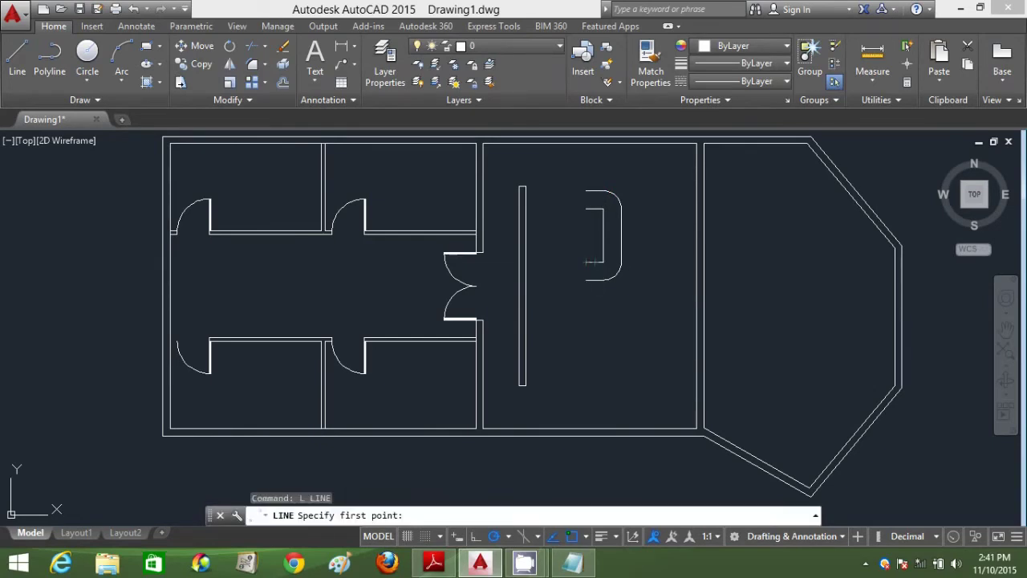
{"action": "left_click", "coordinate": [586, 262]}
{"action": "left_click", "coordinate": [587, 282]}
{"action": "key", "text": "Return"}
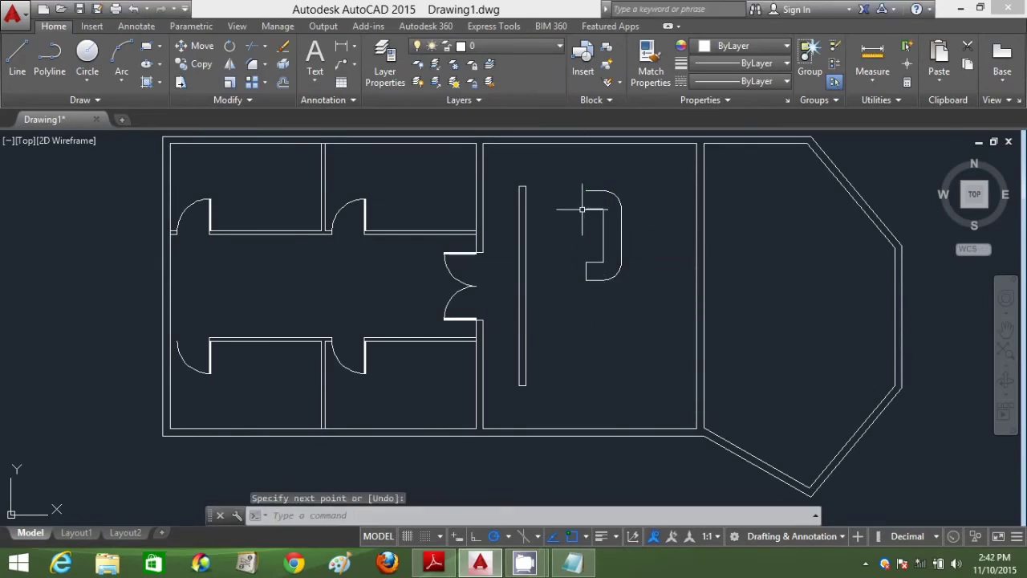
Close the desk's upper-left end with a line between the inner and outer outlines.
{"action": "key", "text": "Return"}
{"action": "left_click", "coordinate": [585, 209]}
{"action": "left_click", "coordinate": [587, 191]}
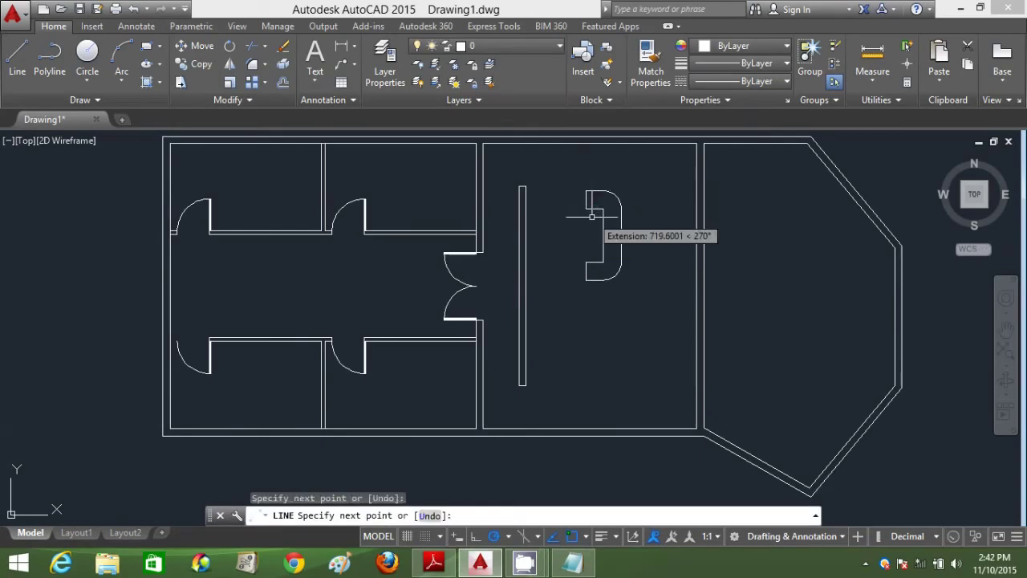
{"action": "key", "text": "Return"}
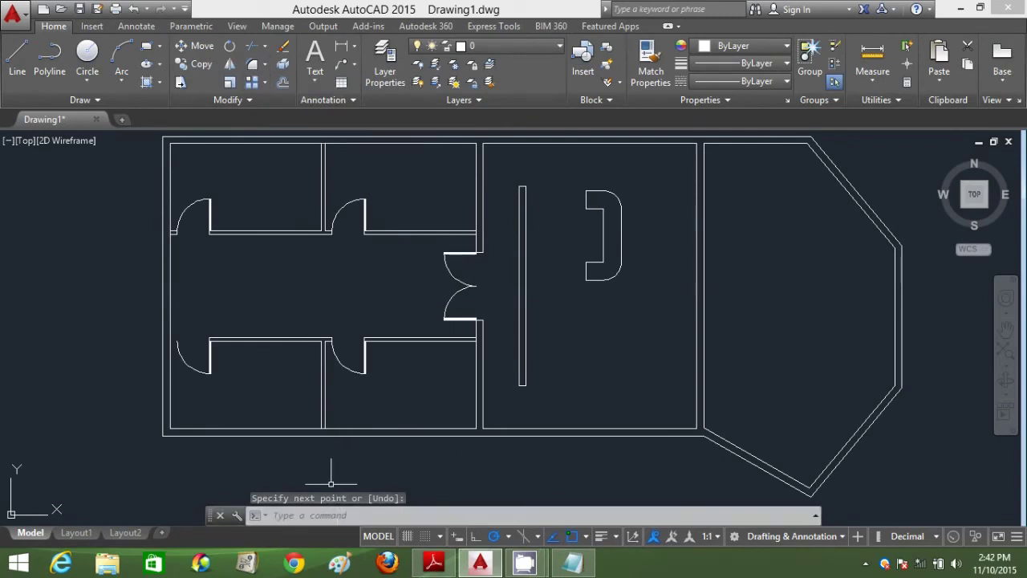
Fillet the desk outline's lower-right inner corner with a 250 mm radius.
{"action": "left_click", "coordinate": [303, 513]}
{"action": "type", "text": "F"}
{"action": "key", "text": "Return"}
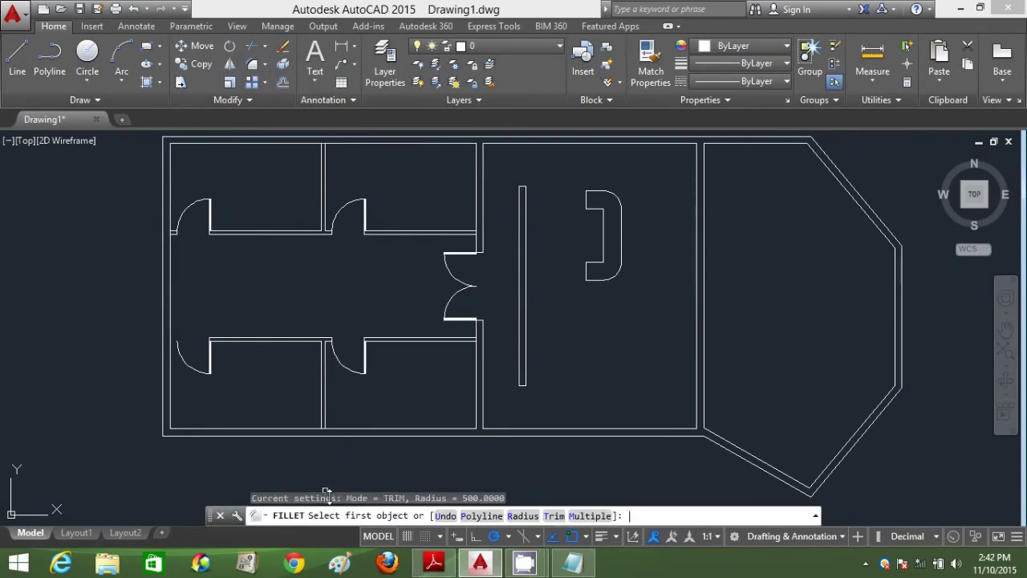
{"action": "type", "text": "R"}
{"action": "key", "text": "Return"}
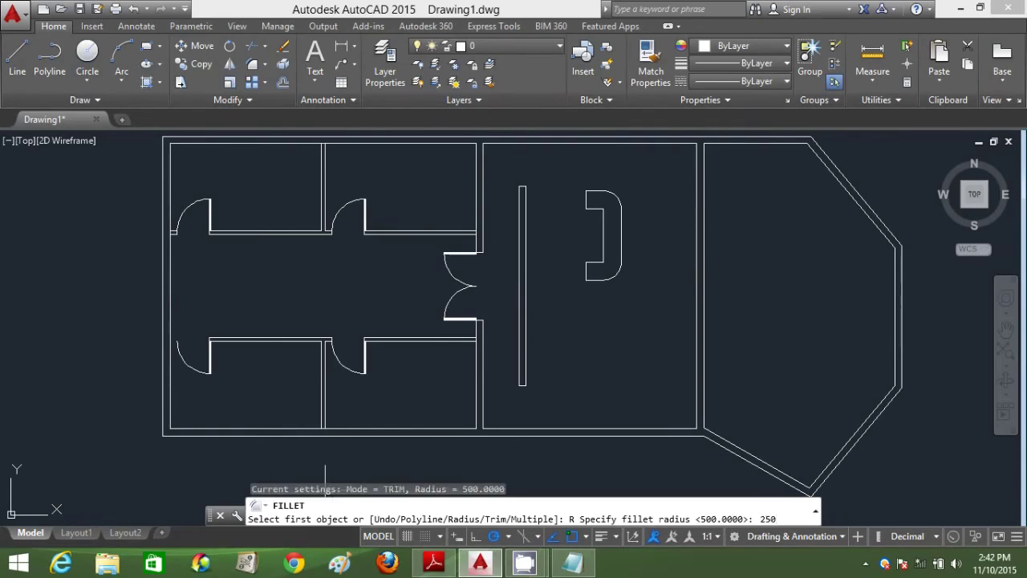
{"action": "type", "text": "250"}
{"action": "key", "text": "Return"}
{"action": "left_click", "coordinate": [600, 255]}
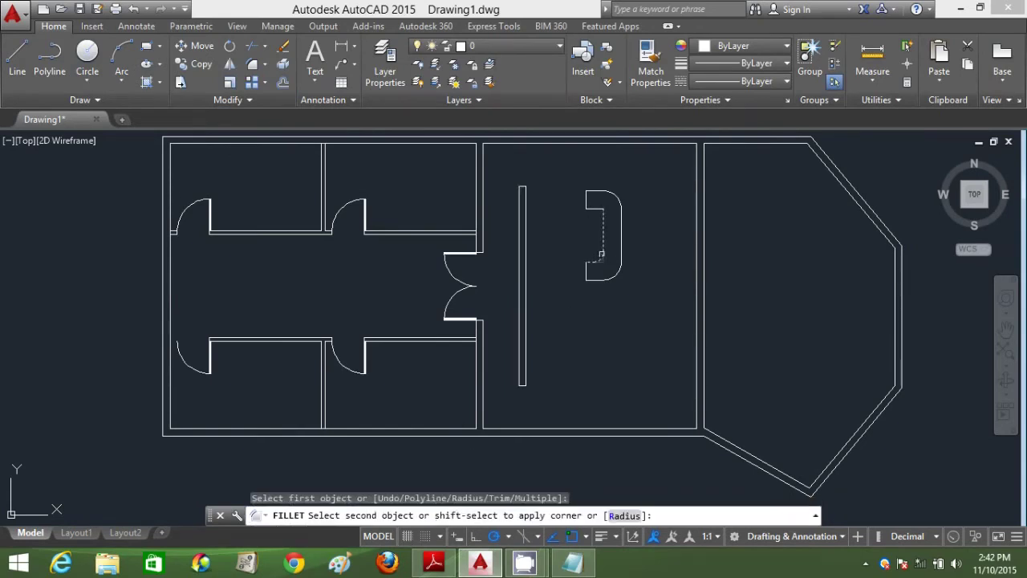
{"action": "left_click", "coordinate": [594, 261]}
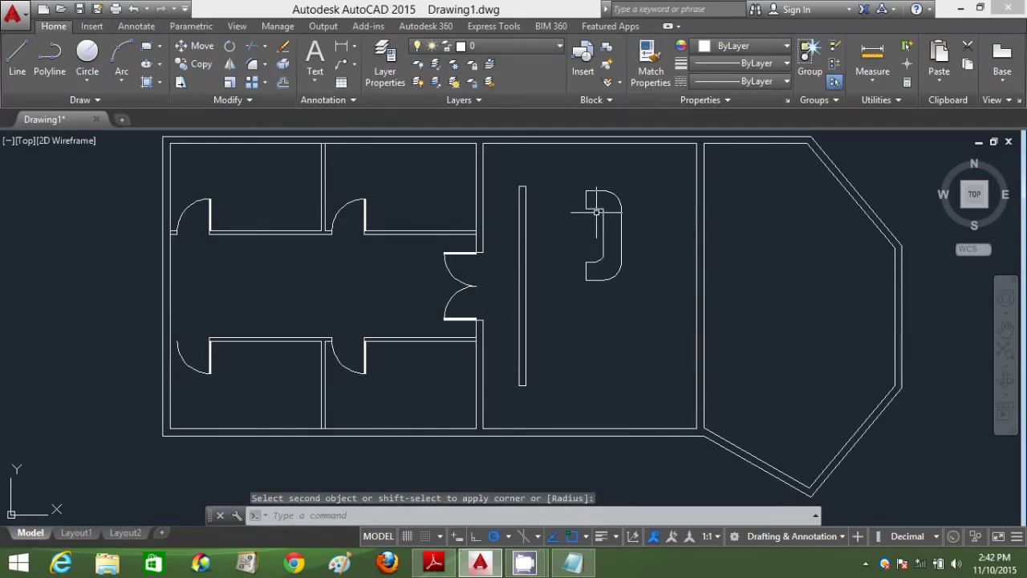
Fillet the desk outline's upper-right inner corner with a 250 mm radius.
{"action": "left_click", "coordinate": [596, 212]}
{"action": "key", "text": "Return"}
{"action": "type", "text": "R"}
{"action": "key", "text": "Return"}
{"action": "type", "text": "2"}
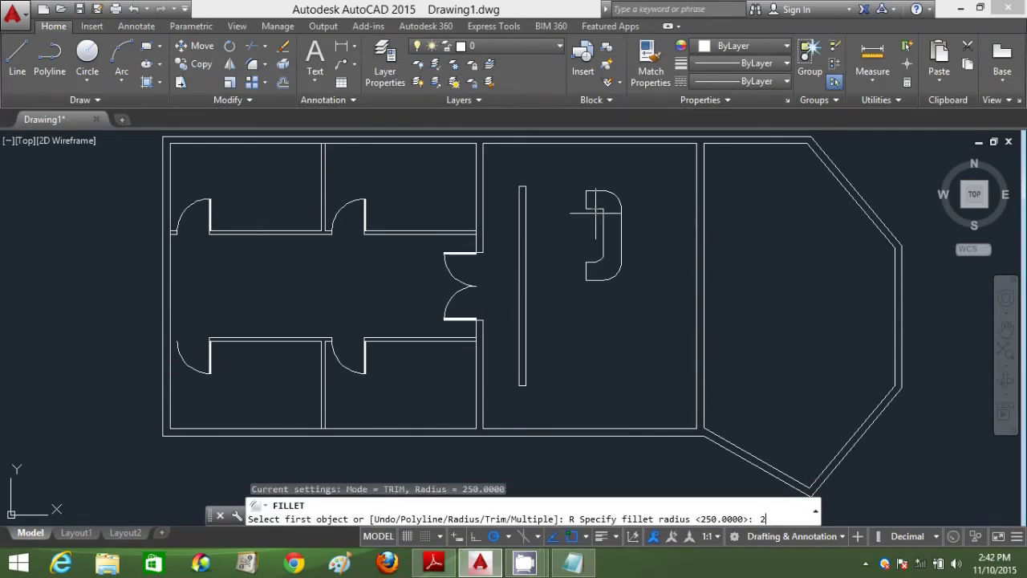
{"action": "key", "text": "Return"}
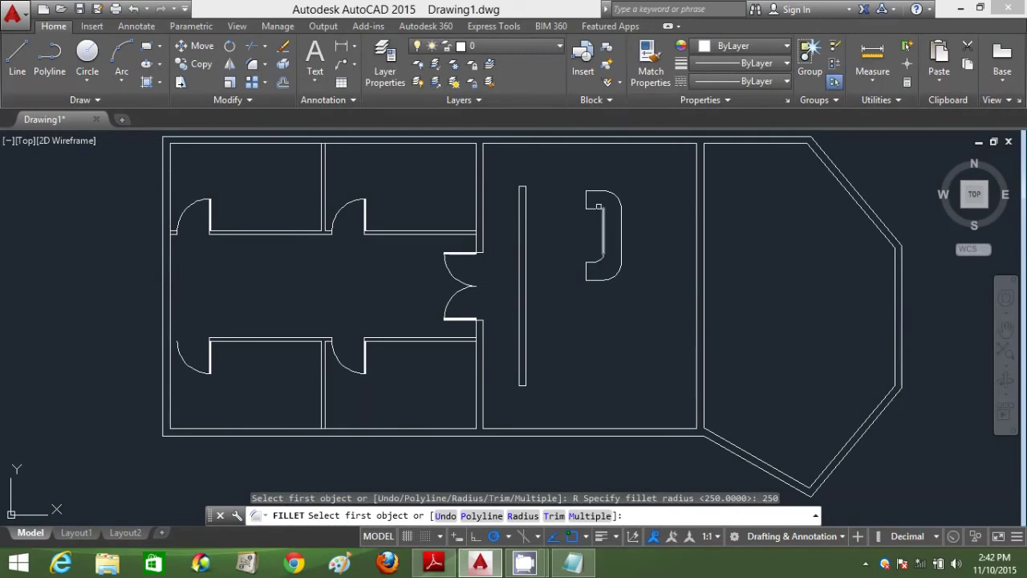
{"action": "left_click", "coordinate": [594, 208]}
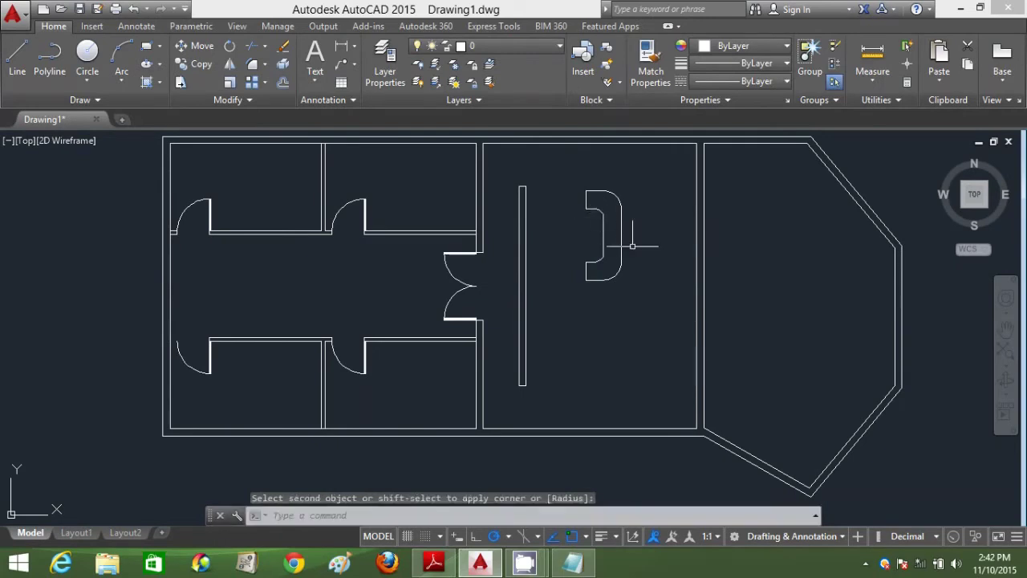
Move the whole reception desk closer to the freestanding reception wall, roughly level with the double door.
{"action": "type", "text": "M"}
{"action": "key", "text": "Return"}
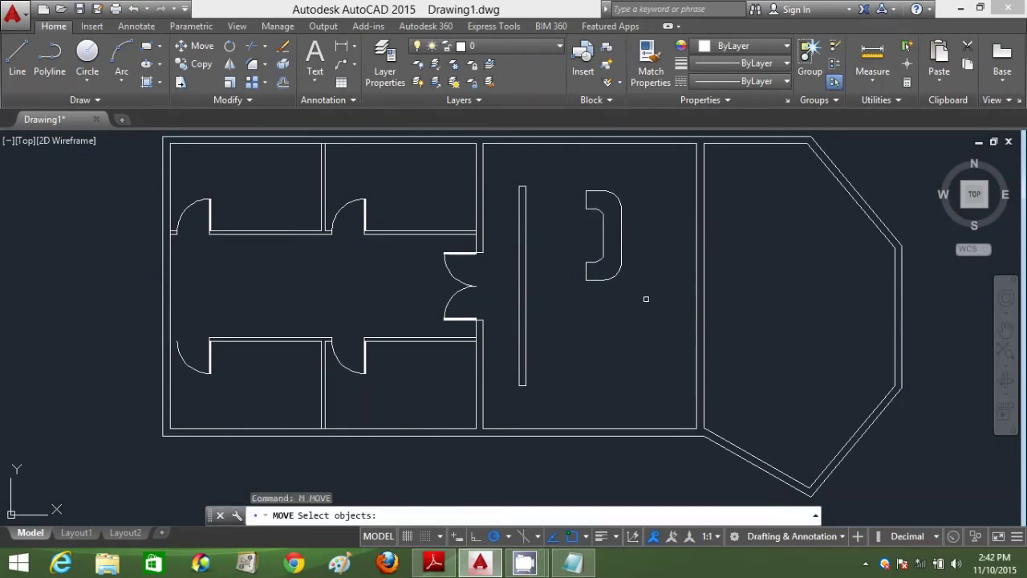
{"action": "left_click", "coordinate": [647, 300]}
{"action": "left_click", "coordinate": [539, 157]}
{"action": "key", "text": "Return"}
{"action": "left_click", "coordinate": [614, 224]}
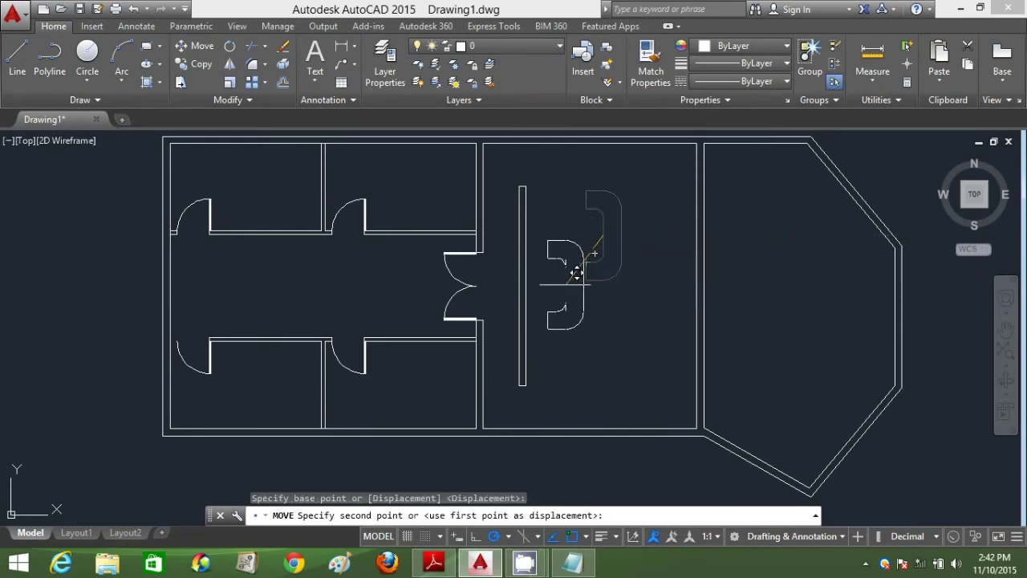
{"action": "left_click", "coordinate": [576, 272]}
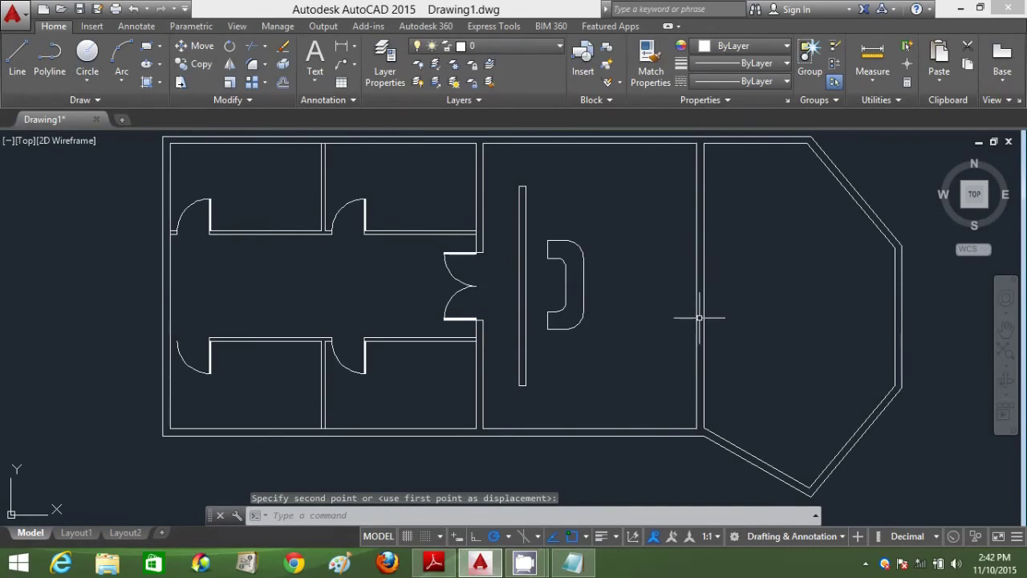
Copy the double door from its arc meeting point to the midpoint of the wall between reception and lobby, following the reference PDF.
{"action": "left_click", "coordinate": [434, 564]}
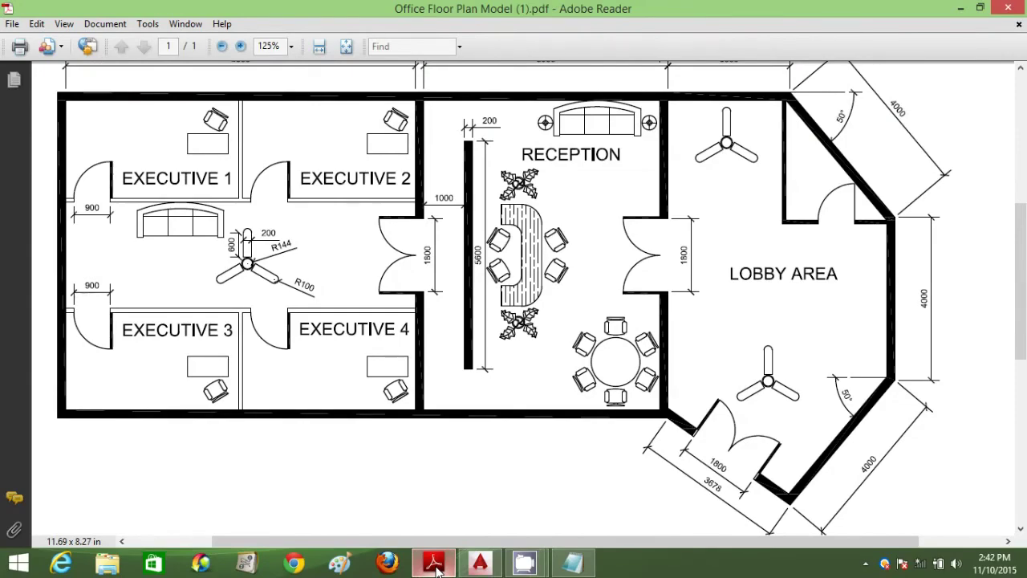
{"action": "left_click", "coordinate": [434, 564]}
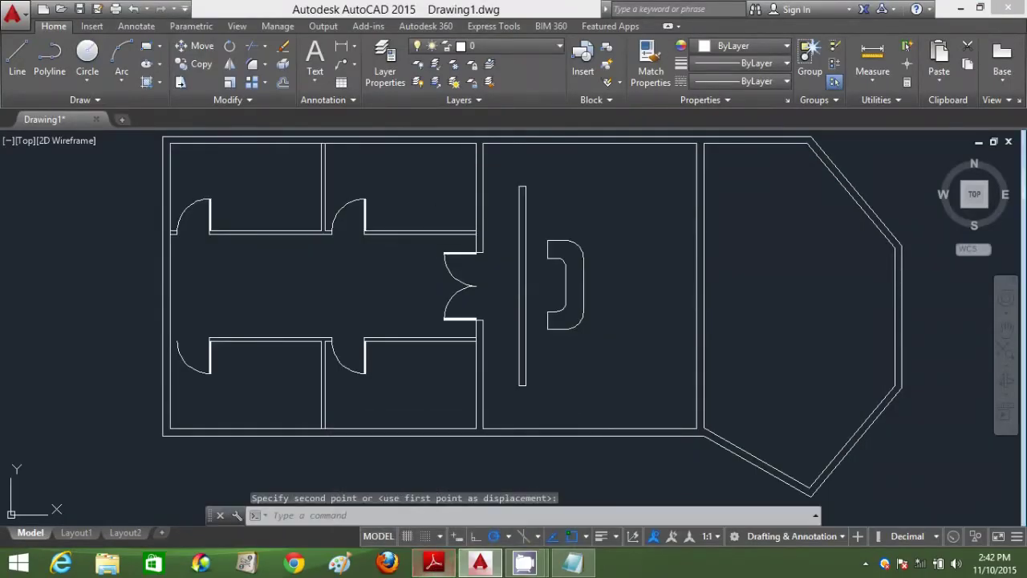
{"action": "left_click", "coordinate": [202, 67]}
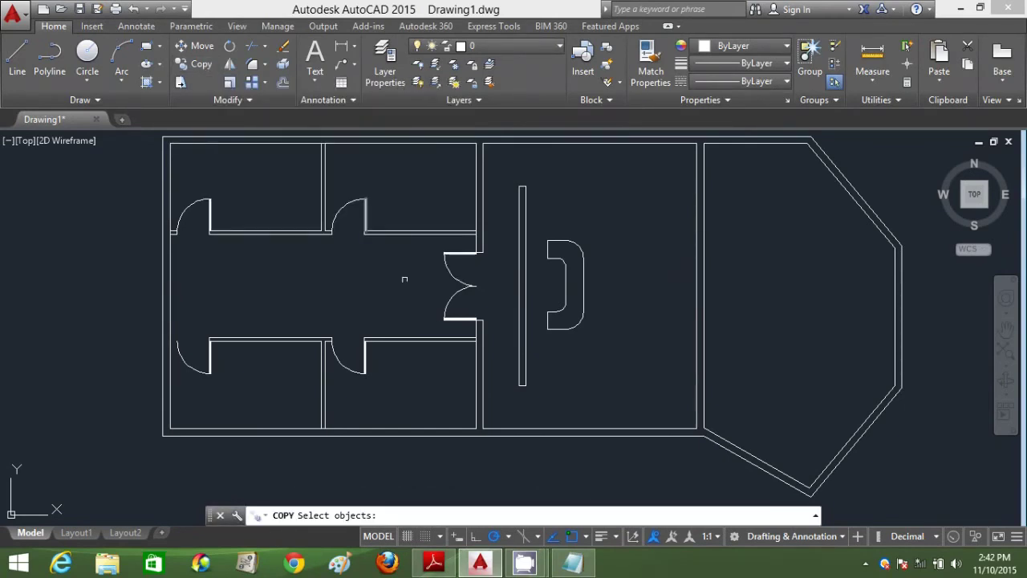
{"action": "left_click", "coordinate": [469, 328]}
{"action": "left_click", "coordinate": [410, 254]}
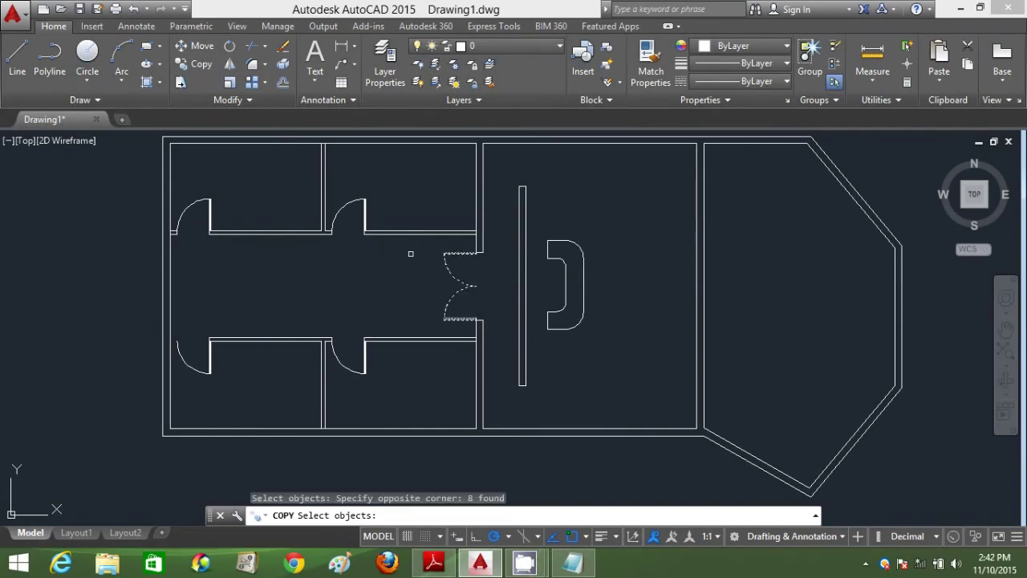
{"action": "key", "text": "Return"}
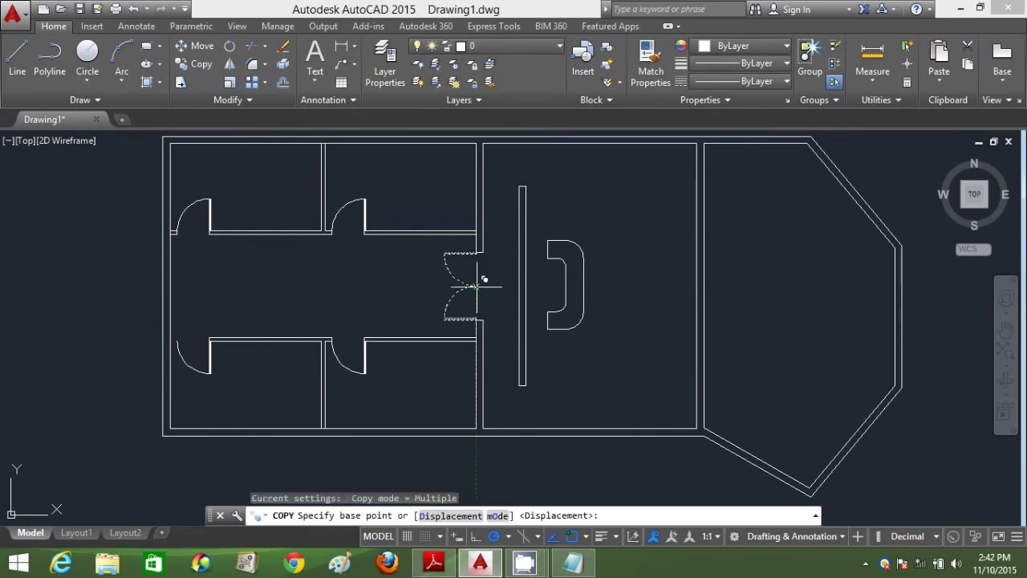
{"action": "left_click", "coordinate": [473, 286]}
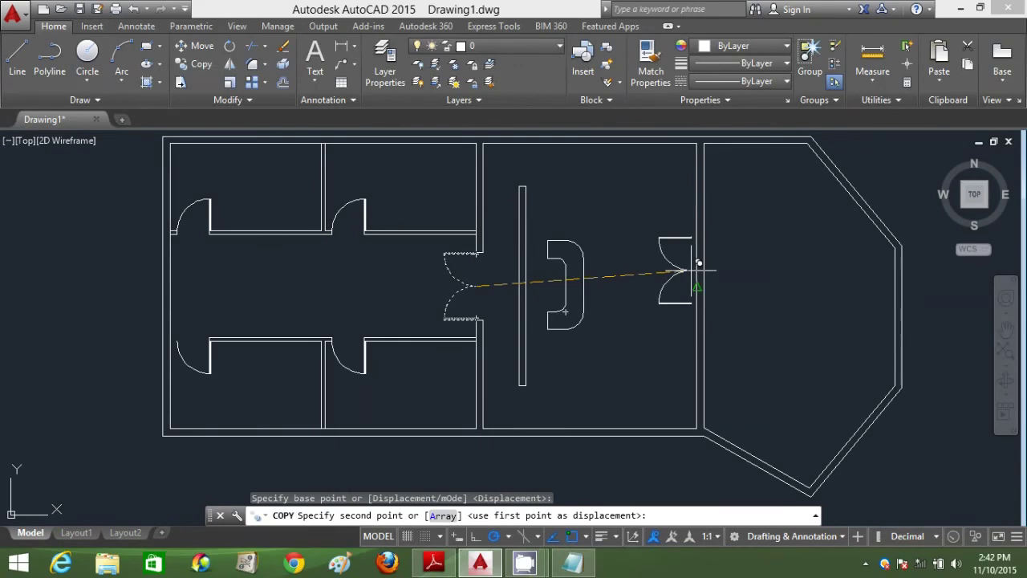
{"action": "left_click", "coordinate": [693, 286]}
{"action": "key", "text": "Return"}
{"action": "type", "text": "l"}
{"action": "key", "text": "Return"}
{"action": "scroll", "coordinate": [690, 271], "scroll_direction": "up", "scroll_amount": 4}
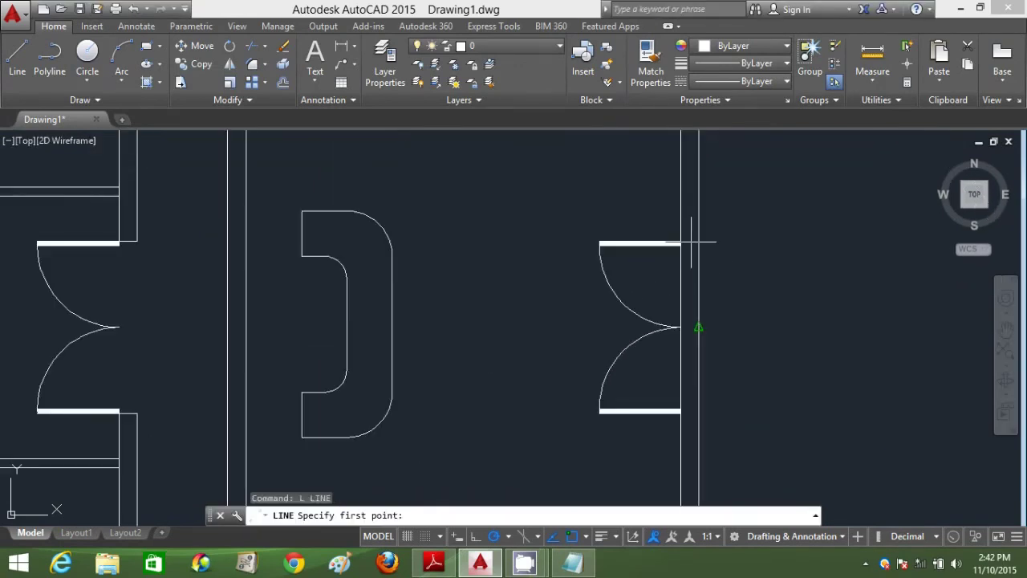
{"action": "left_click", "coordinate": [698, 243]}
{"action": "key", "text": "Escape"}
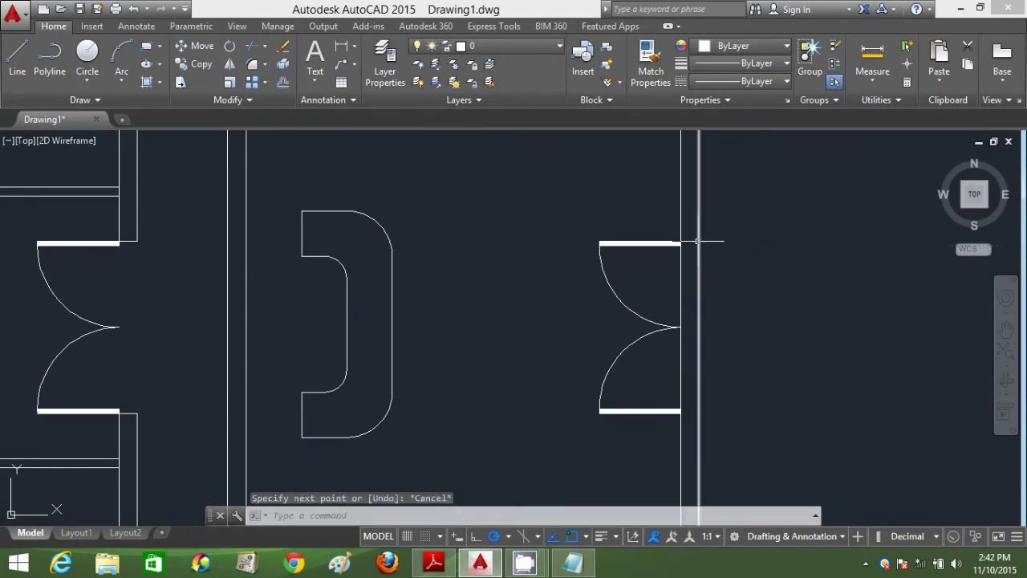
Draw a jamb line across the reception-lobby wall at the lower end of the copied double door.
{"action": "type", "text": "l"}
{"action": "key", "text": "Return"}
{"action": "scroll", "coordinate": [679, 227], "scroll_direction": "up", "scroll_amount": 3}
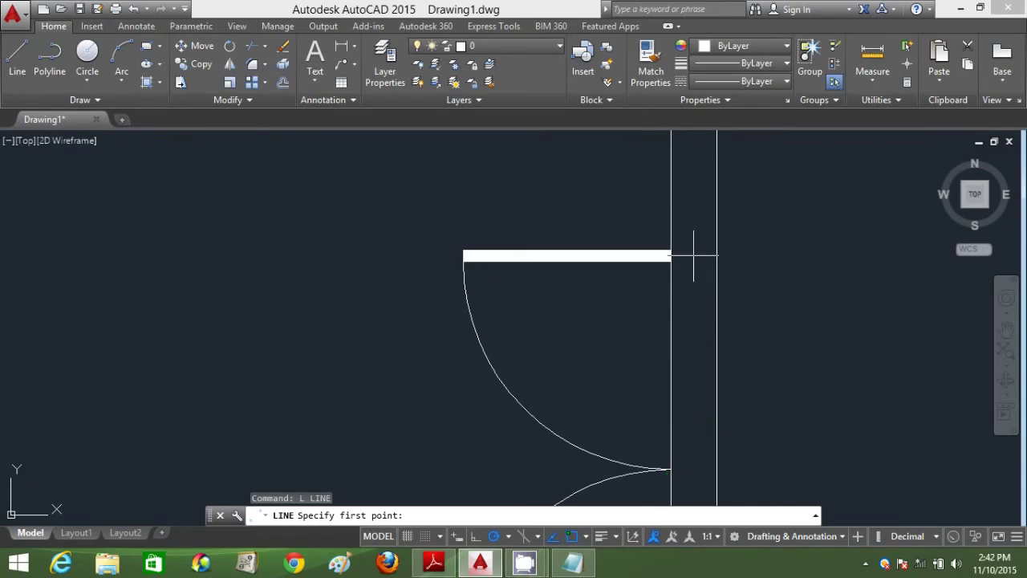
{"action": "scroll", "coordinate": [693, 257], "scroll_direction": "down", "scroll_amount": 4}
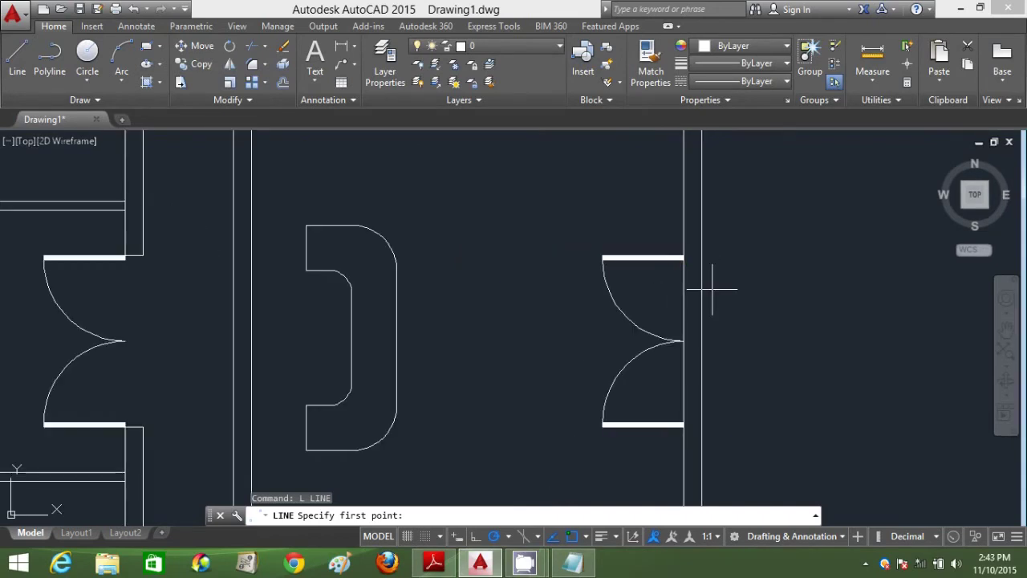
{"action": "left_click", "coordinate": [683, 426]}
{"action": "left_click", "coordinate": [701, 426]}
{"action": "key", "text": "Return"}
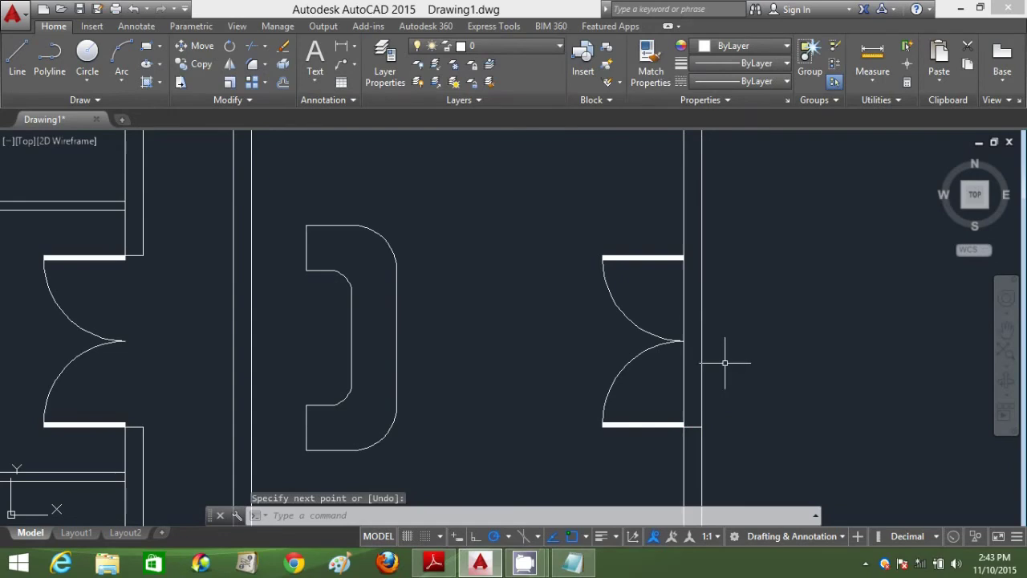
Draw a jamb line across the reception-lobby wall at the upper end of the copied double door.
{"action": "type", "text": "L"}
{"action": "key", "text": "Return"}
{"action": "scroll", "coordinate": [686, 298], "scroll_direction": "up", "scroll_amount": 8}
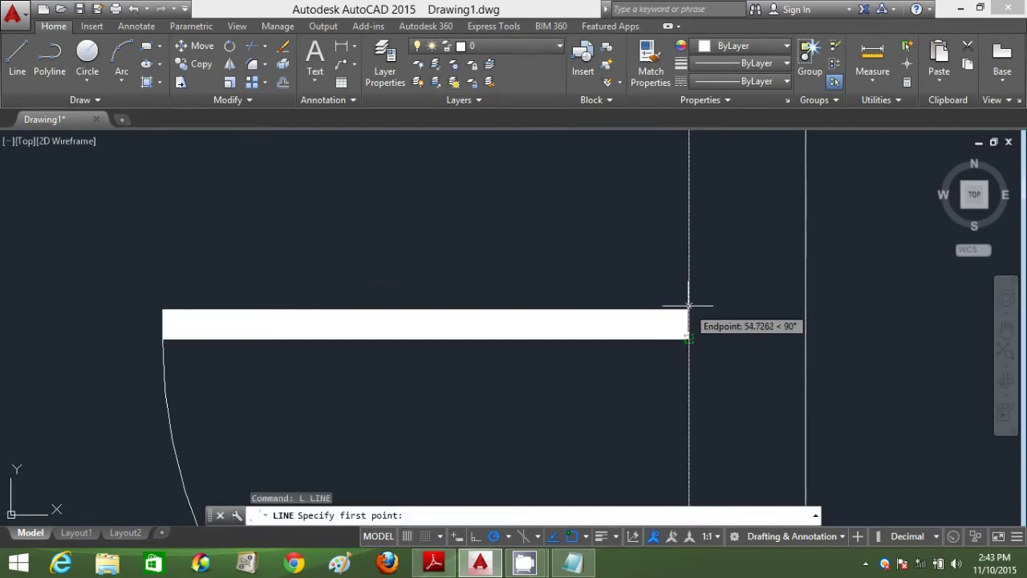
{"action": "left_click", "coordinate": [688, 306]}
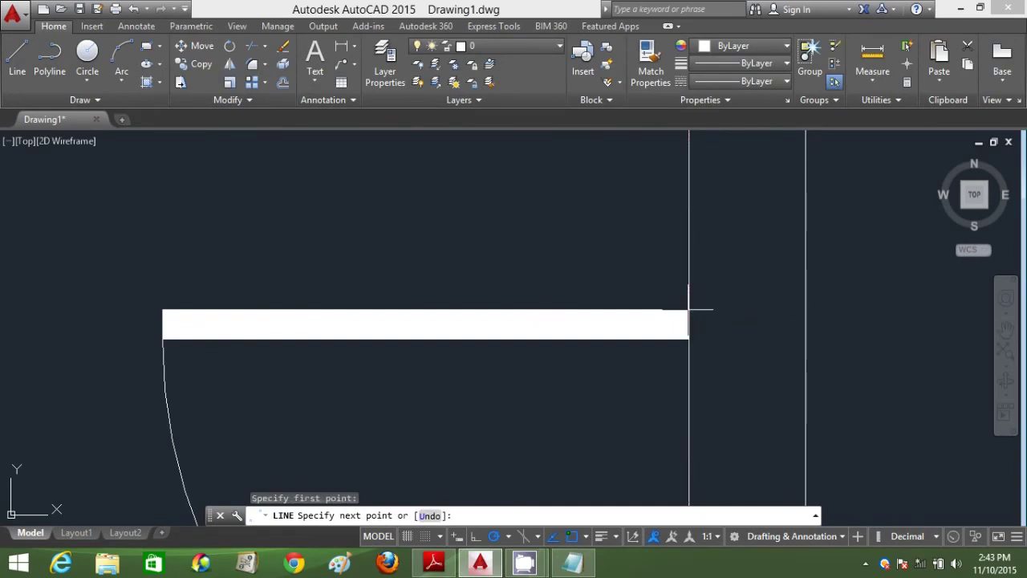
{"action": "left_click", "coordinate": [805, 309]}
{"action": "key", "text": "Escape"}
{"action": "scroll", "coordinate": [807, 374], "scroll_direction": "down", "scroll_amount": 5}
{"action": "mouse_move", "coordinate": [846, 415]}
{"action": "middle_mouse_down"}
{"action": "mouse_move", "coordinate": [678, 226]}
{"action": "mouse_move", "coordinate": [618, 223]}
{"action": "middle_mouse_up"}
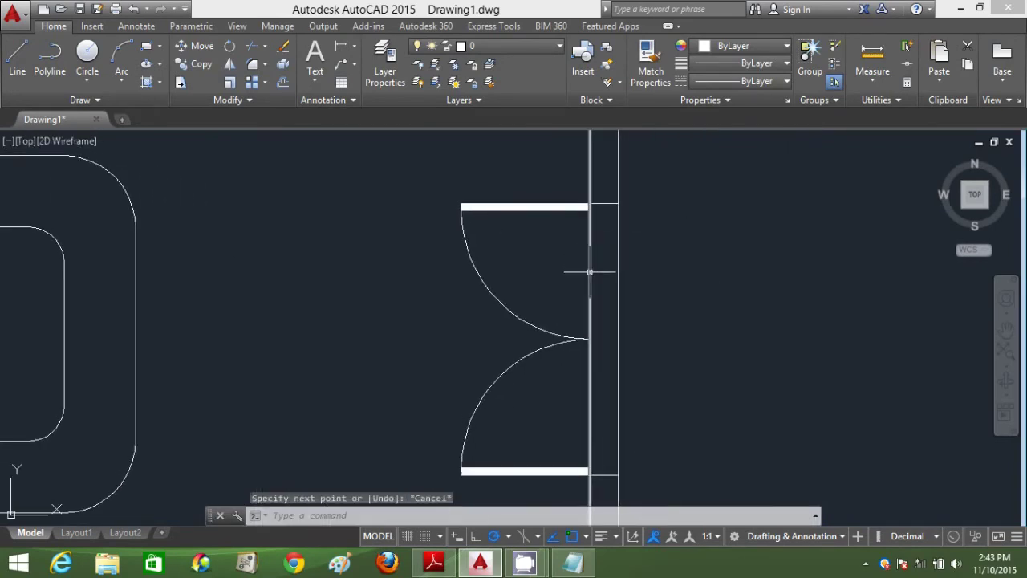
Trim both lines of the reception-lobby wall between the two jamb lines to open the doorway.
{"action": "type", "text": "tr"}
{"action": "key", "text": "Return"}
{"action": "key", "text": "Return"}
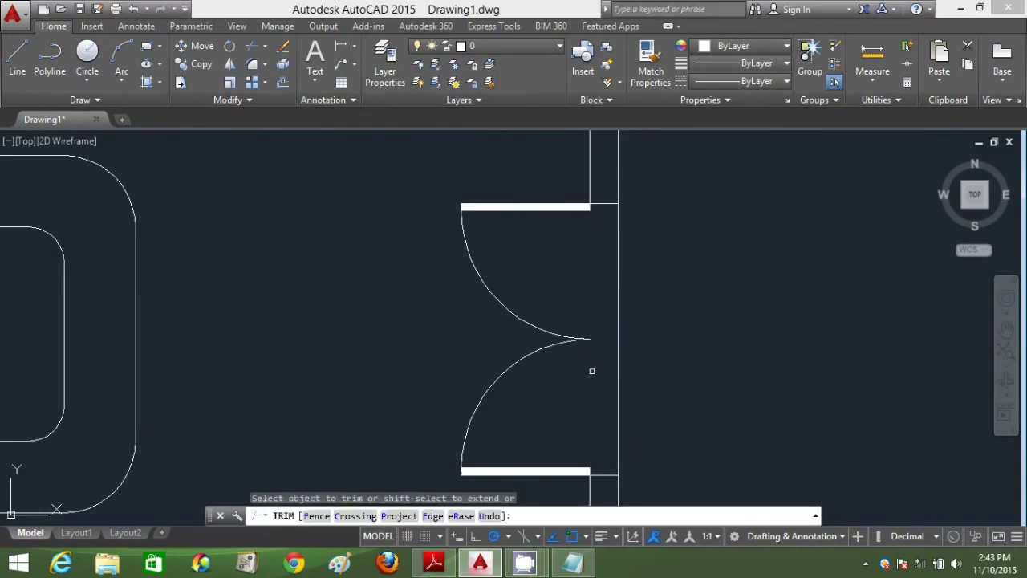
{"action": "left_click", "coordinate": [615, 358]}
{"action": "scroll", "coordinate": [633, 361], "scroll_direction": "down", "scroll_amount": 5}
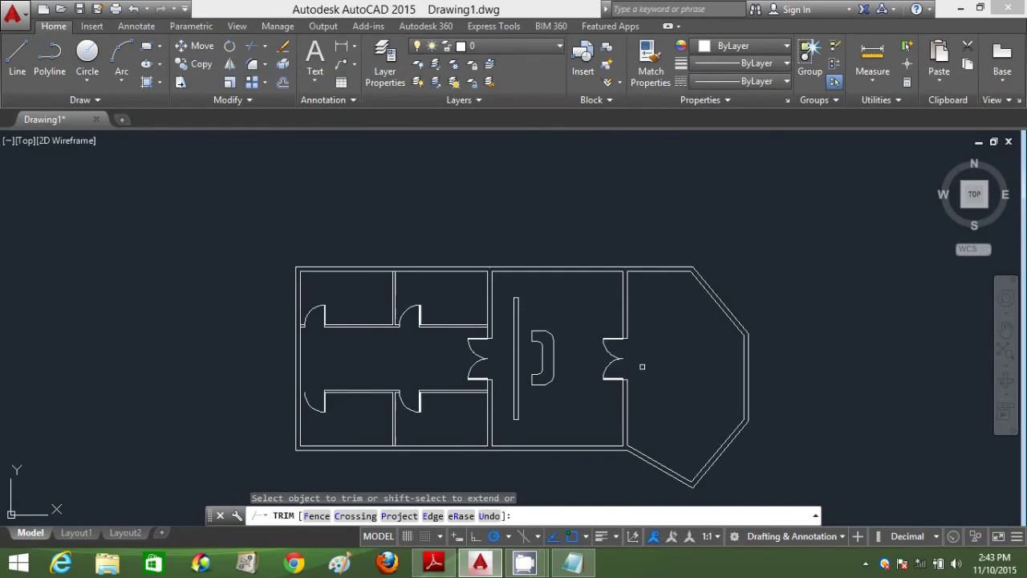
{"action": "key", "text": "Escape"}
{"action": "middle_click_drag", "start_coordinate": [647, 359], "coordinate": [656, 340]}
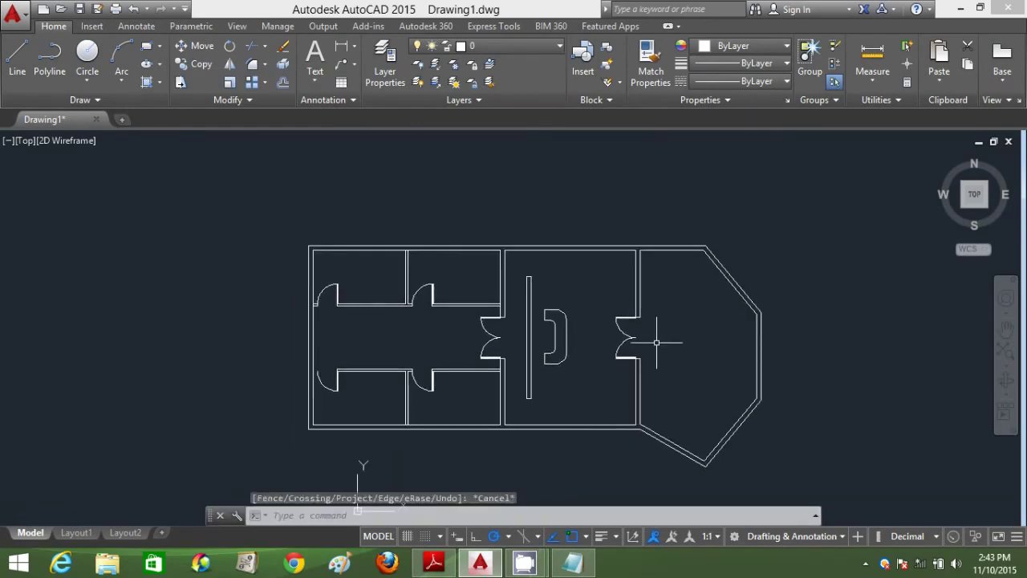
{"action": "left_click", "coordinate": [434, 563]}
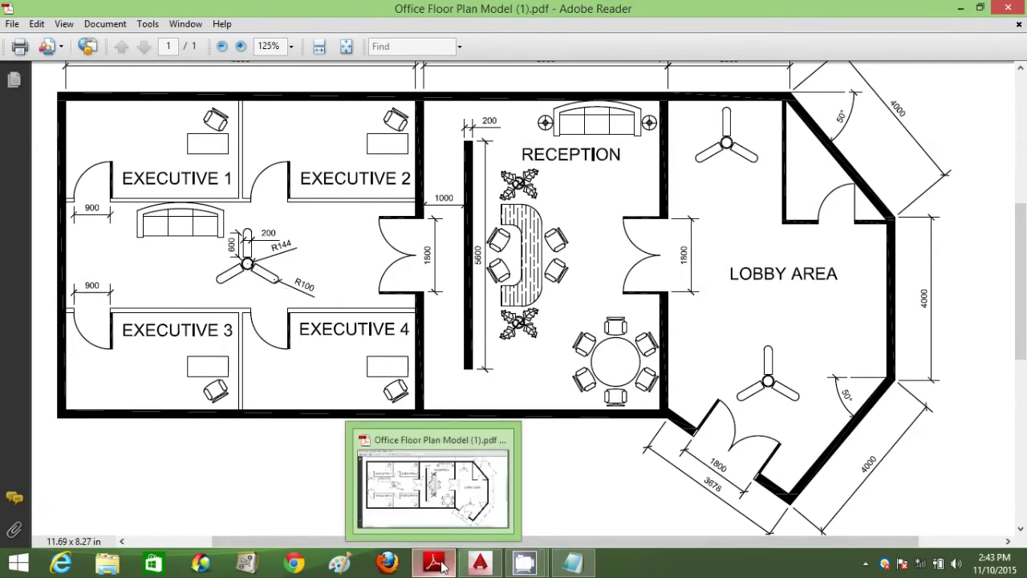
{"action": "left_click", "coordinate": [480, 561]}
{"action": "scroll", "coordinate": [682, 351], "scroll_direction": "up", "scroll_amount": 2}
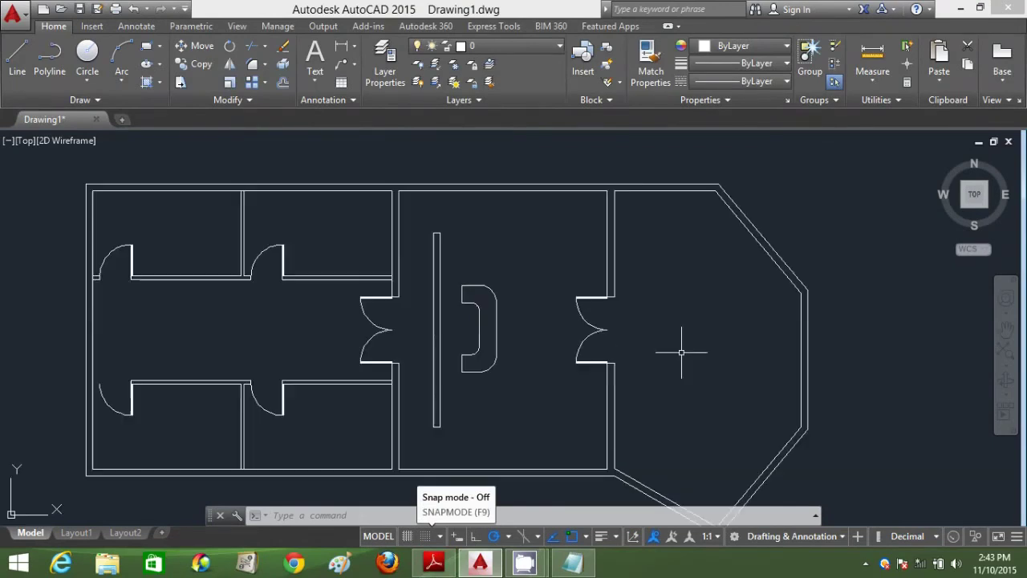
{"action": "type", "text": "l"}
{"action": "key", "text": "Return"}
{"action": "left_click", "coordinate": [691, 365]}
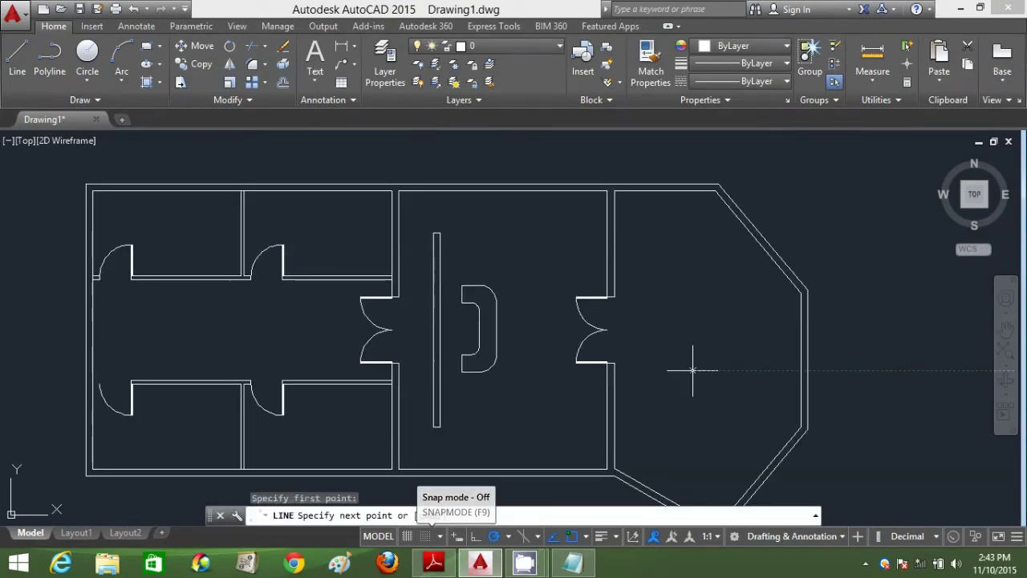
{"action": "type", "text": "2"}
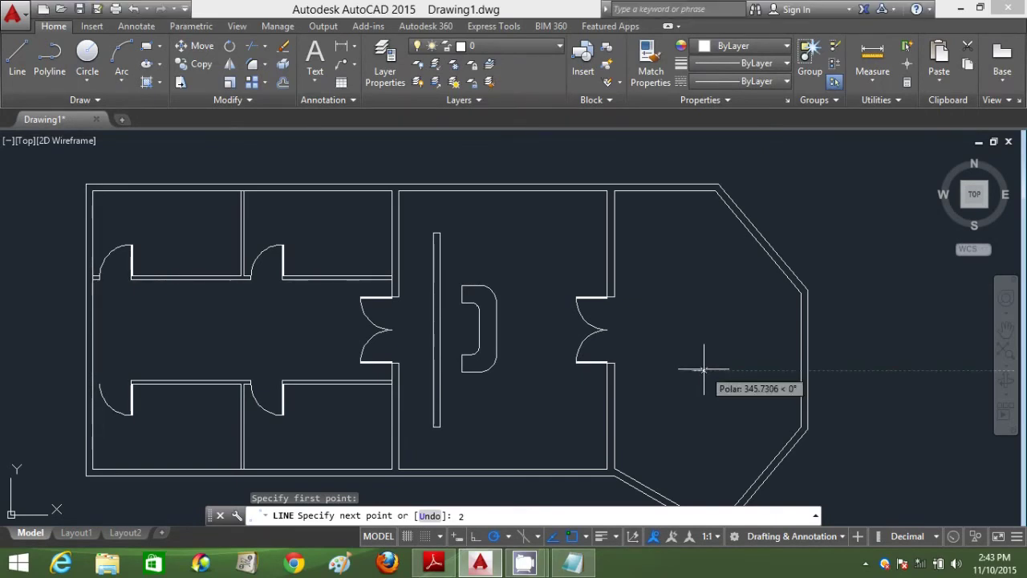
{"action": "key", "text": "Escape"}
{"action": "left_click", "coordinate": [444, 564]}
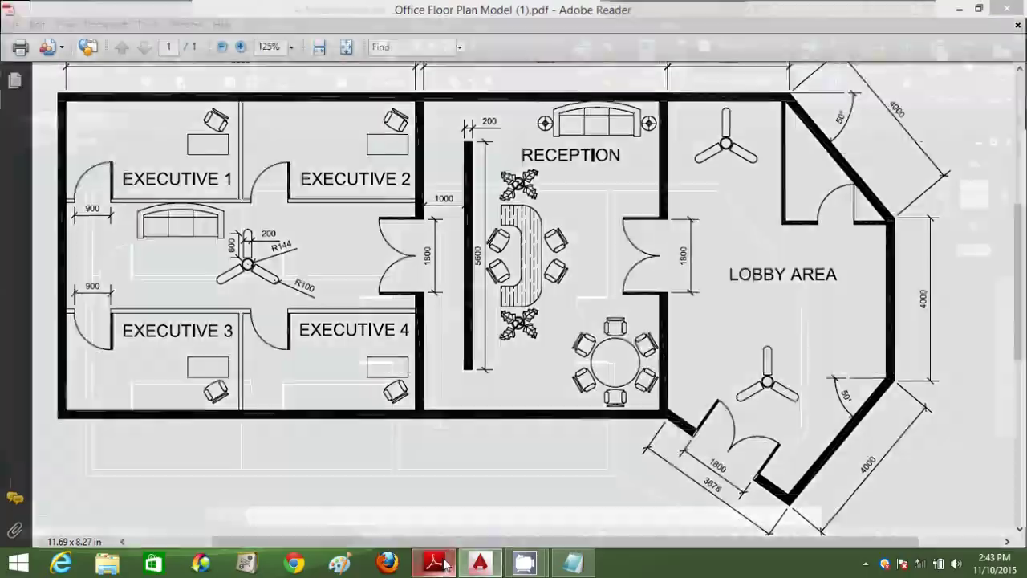
{"action": "left_click", "coordinate": [480, 564]}
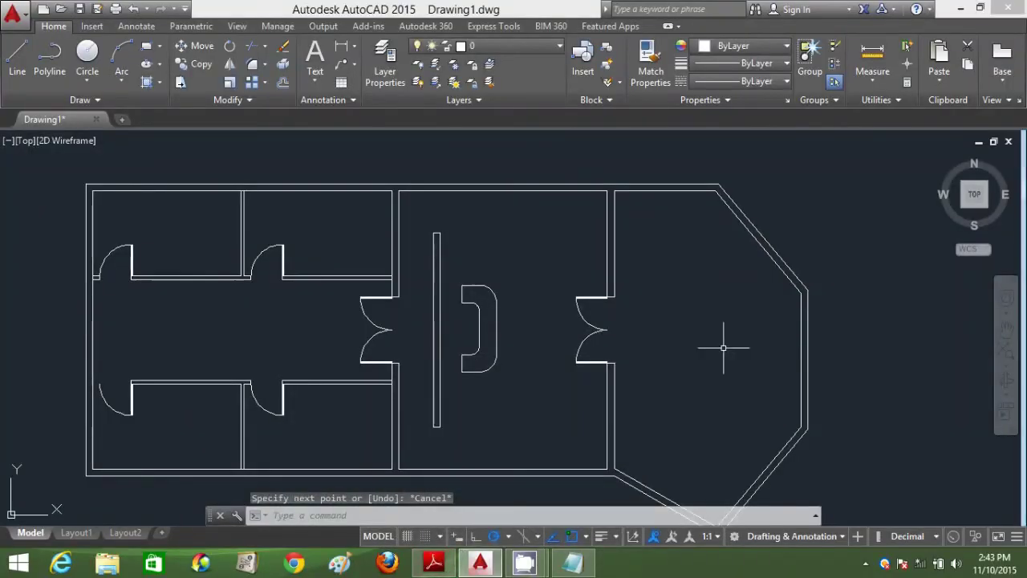
Draw a fan blade in the lobby as an upright rectangle 200 mm wide and 600 mm long.
{"action": "type", "text": "L"}
{"action": "key", "text": "Return"}
{"action": "left_click", "coordinate": [693, 328]}
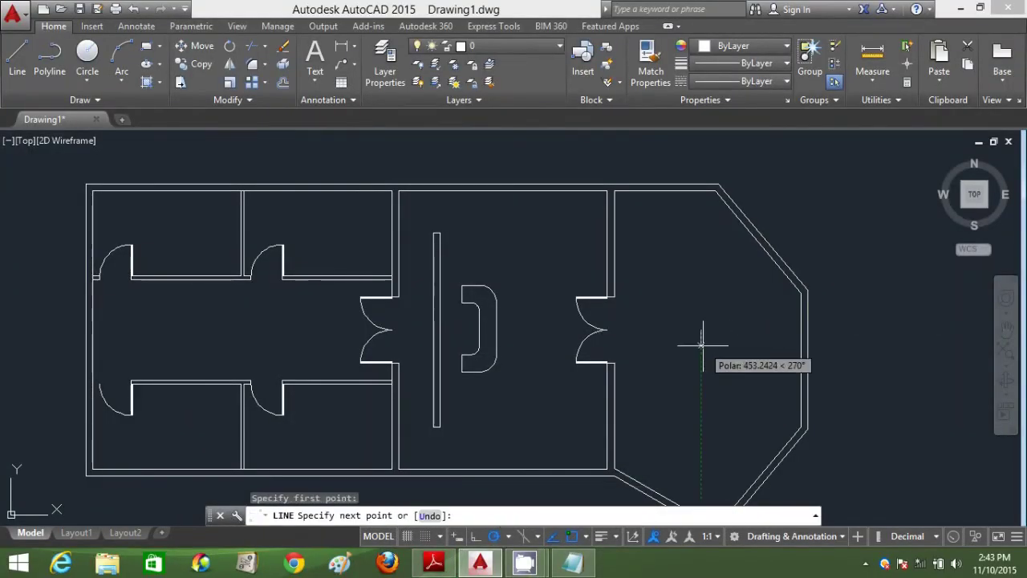
{"action": "type", "text": "600"}
{"action": "key", "text": "Return"}
{"action": "type", "text": "20"}
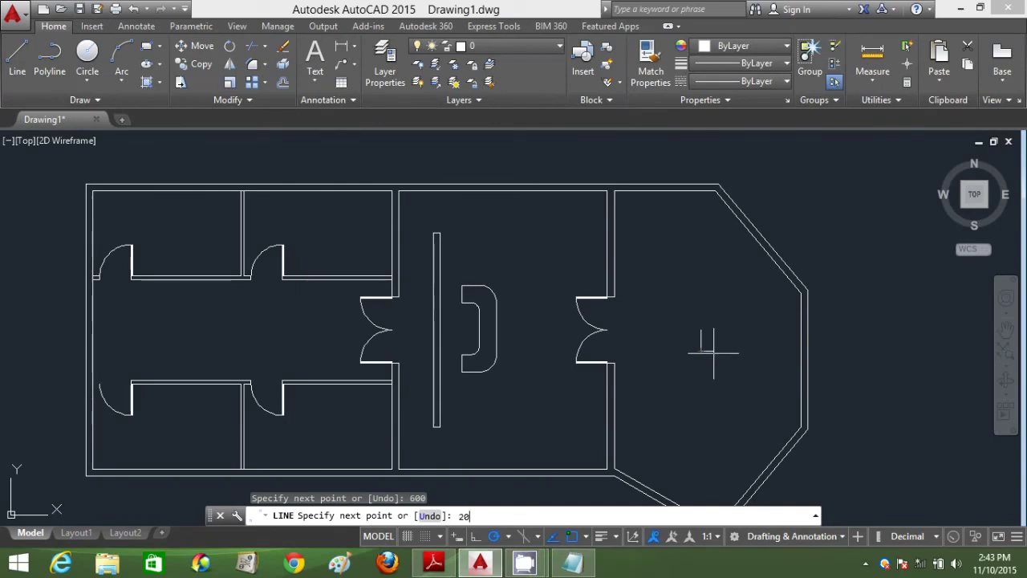
{"action": "key", "text": "Return"}
{"action": "scroll", "coordinate": [698, 341], "scroll_direction": "up", "scroll_amount": 2}
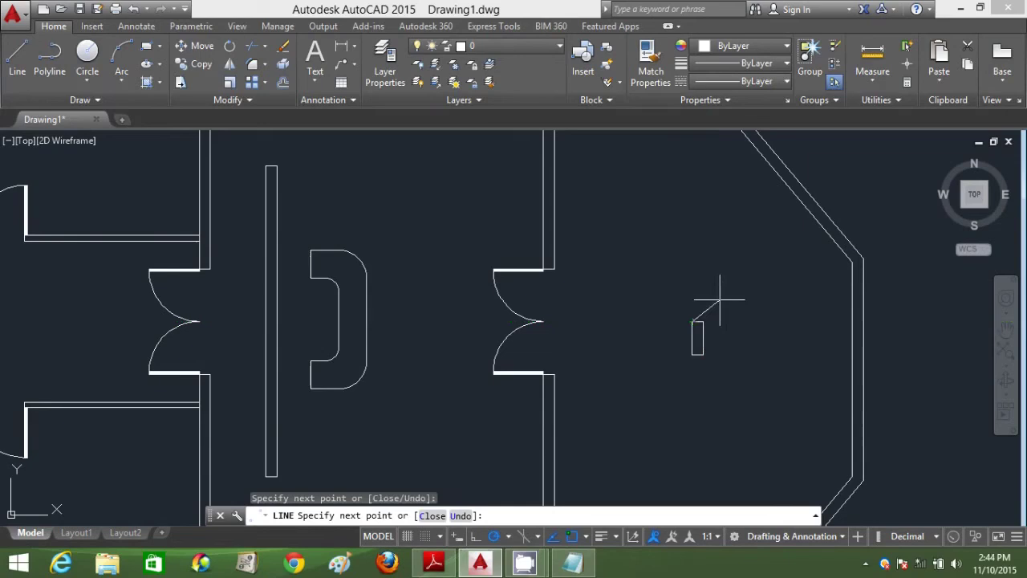
{"action": "scroll", "coordinate": [721, 317], "scroll_direction": "up", "scroll_amount": 3}
{"action": "key", "text": "Escape"}
Cap the blade's upper end with a semicircular arc centred on its top edge, and erase that straight edge.
{"action": "type", "text": "a"}
{"action": "key", "text": "Return"}
{"action": "type", "text": "c"}
{"action": "key", "text": "Return"}
{"action": "left_click", "coordinate": [661, 354]}
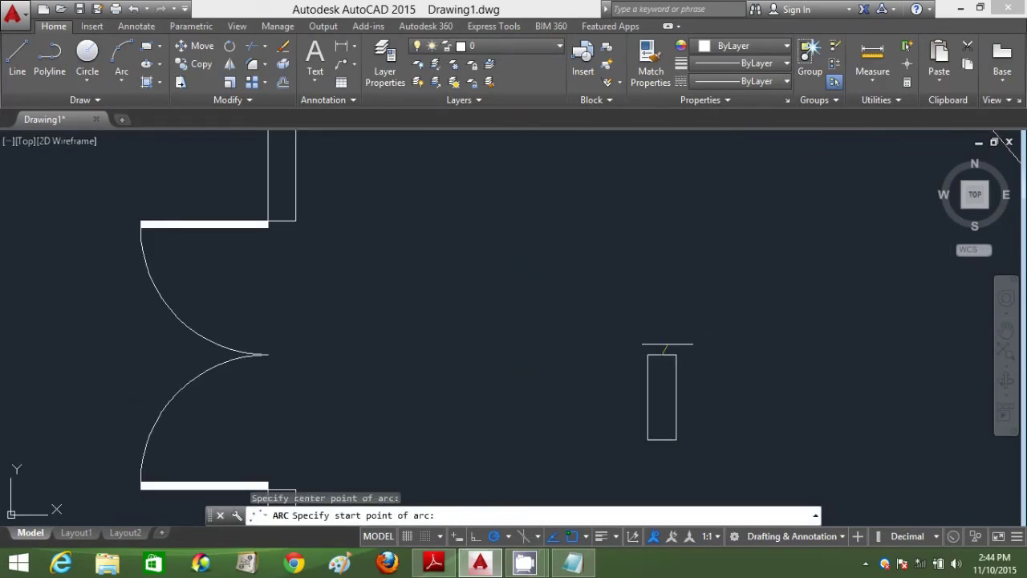
{"action": "left_click", "coordinate": [676, 354]}
{"action": "left_click", "coordinate": [650, 351]}
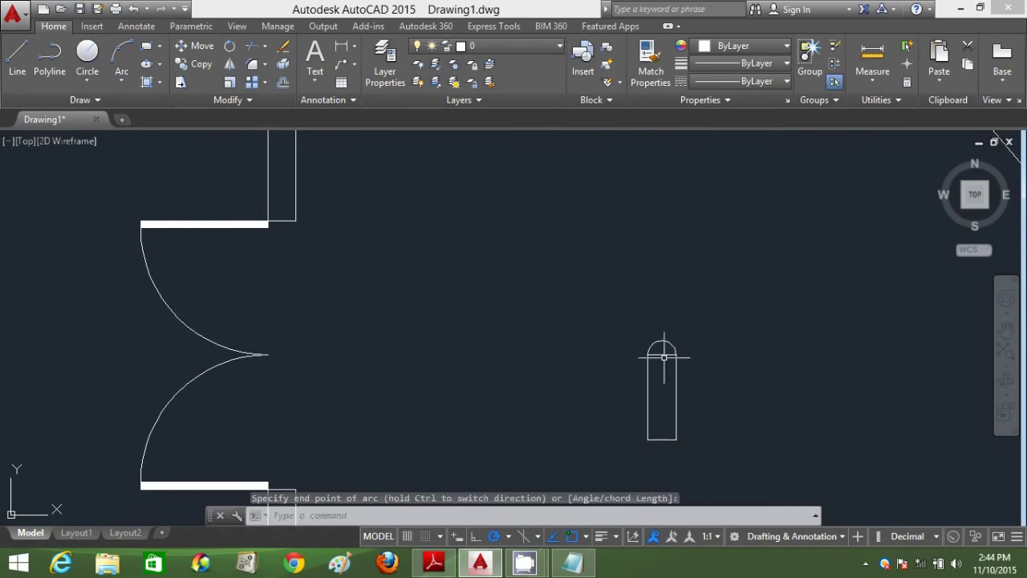
{"action": "left_click", "coordinate": [661, 354]}
{"action": "key", "text": "Delete"}
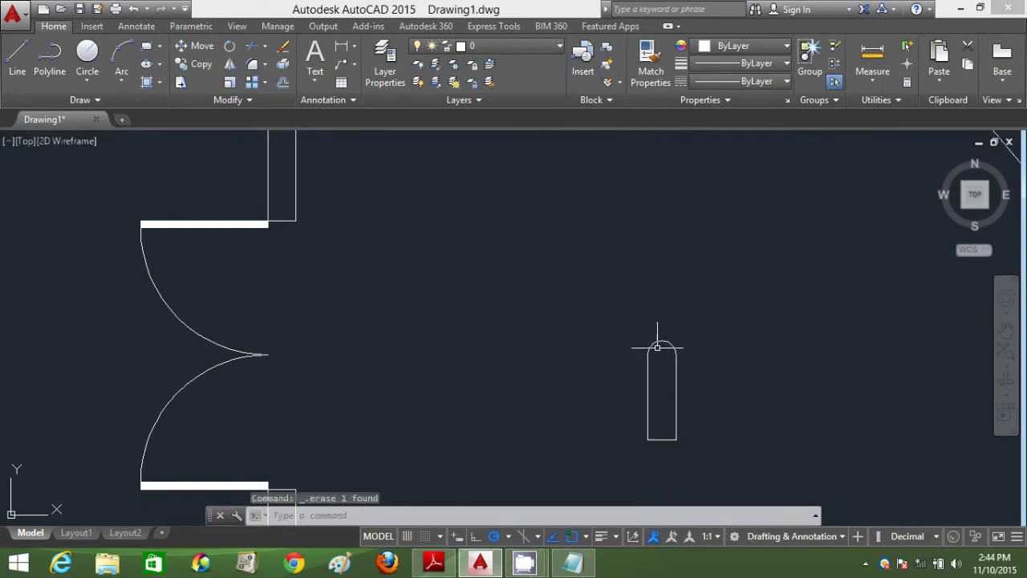
Check the fan's blade and hub dimensions in the reference PDF in Adobe Reader, and return to AutoCAD.
{"action": "middle_click_drag", "start_coordinate": [658, 339], "coordinate": [550, 221]}
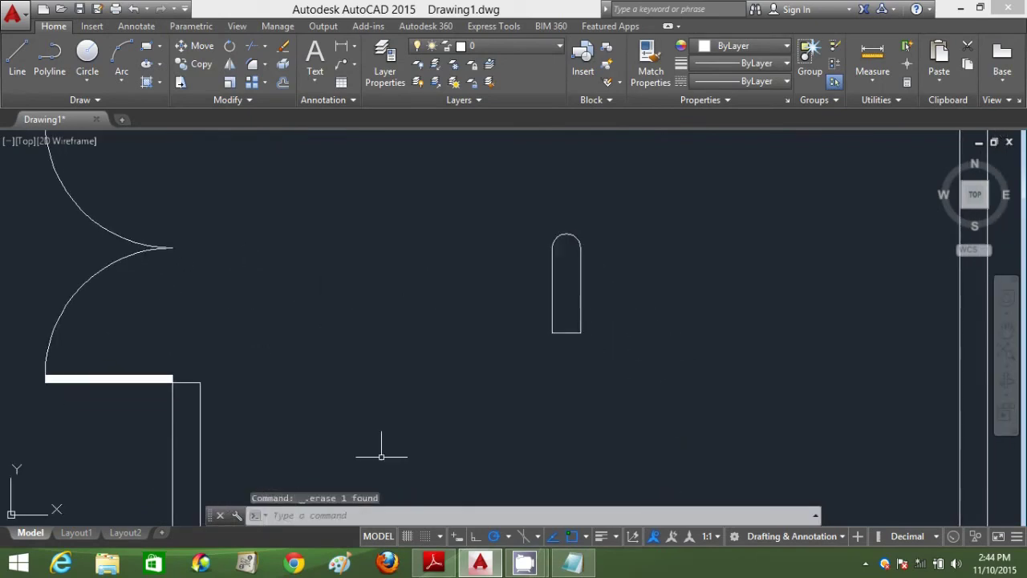
{"action": "left_click", "coordinate": [434, 564]}
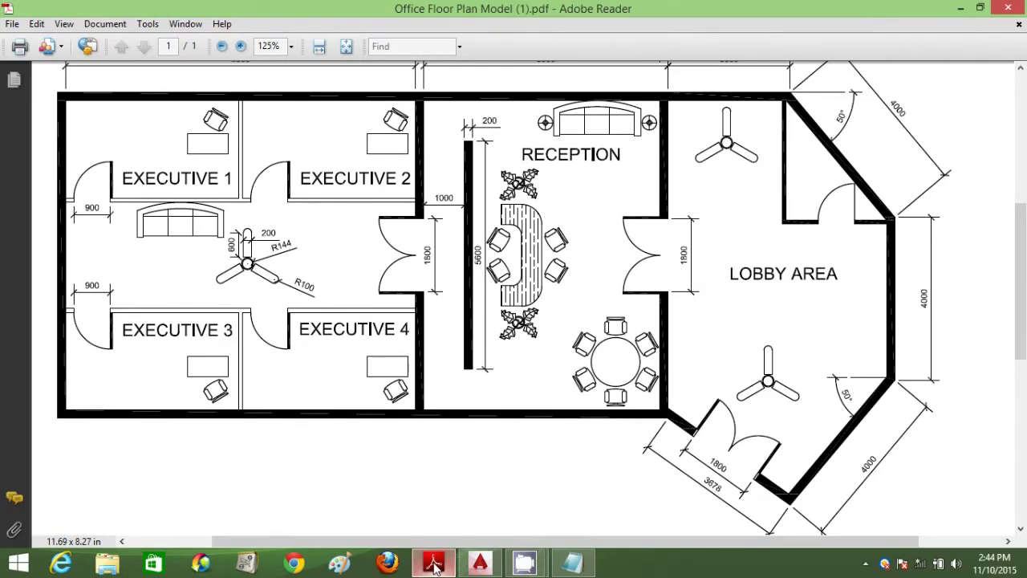
{"action": "left_click", "coordinate": [435, 566]}
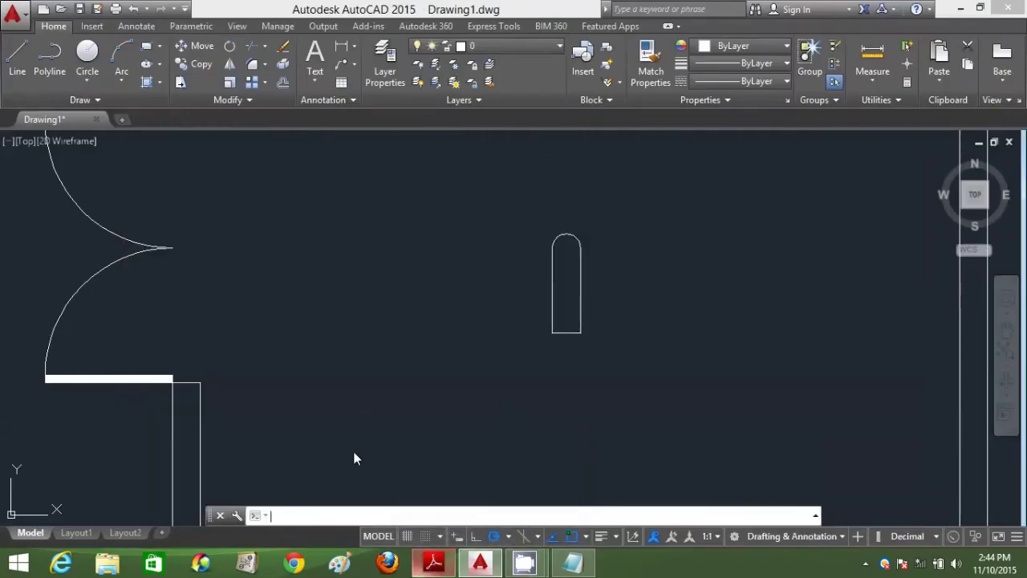
{"action": "left_click", "coordinate": [87, 58]}
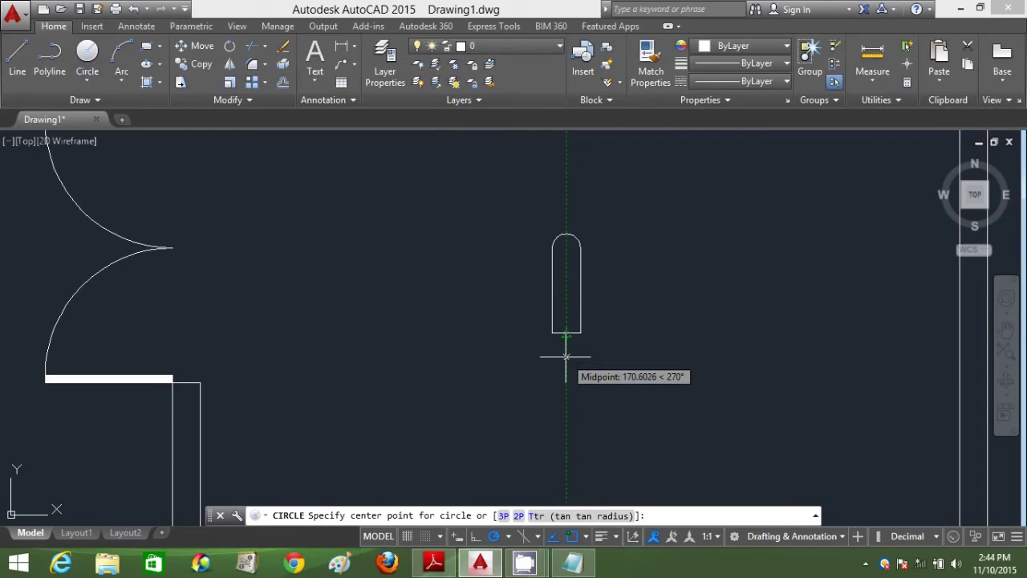
{"action": "type", "text": "1"}
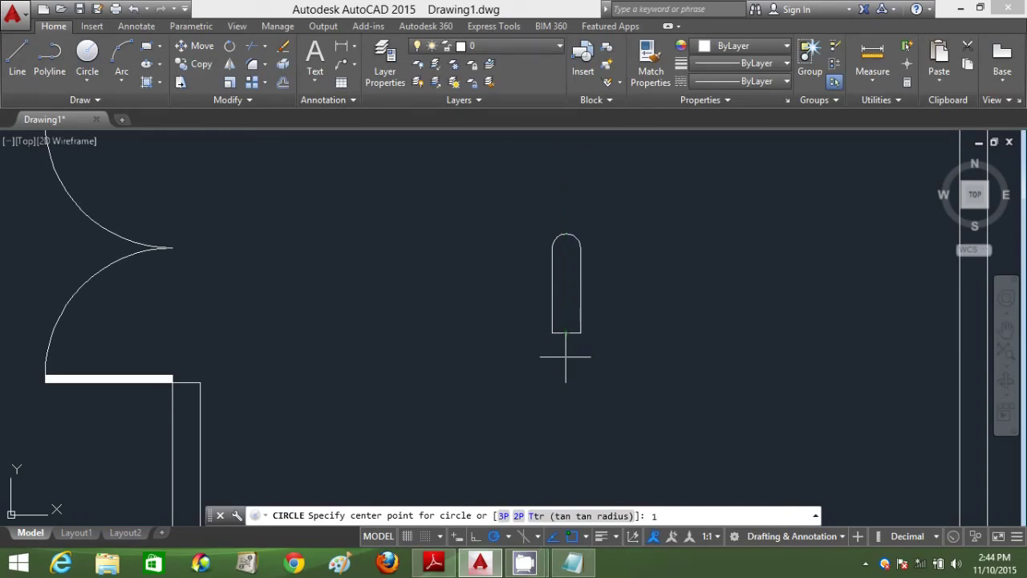
{"action": "type", "text": "45"}
{"action": "key", "text": "Return"}
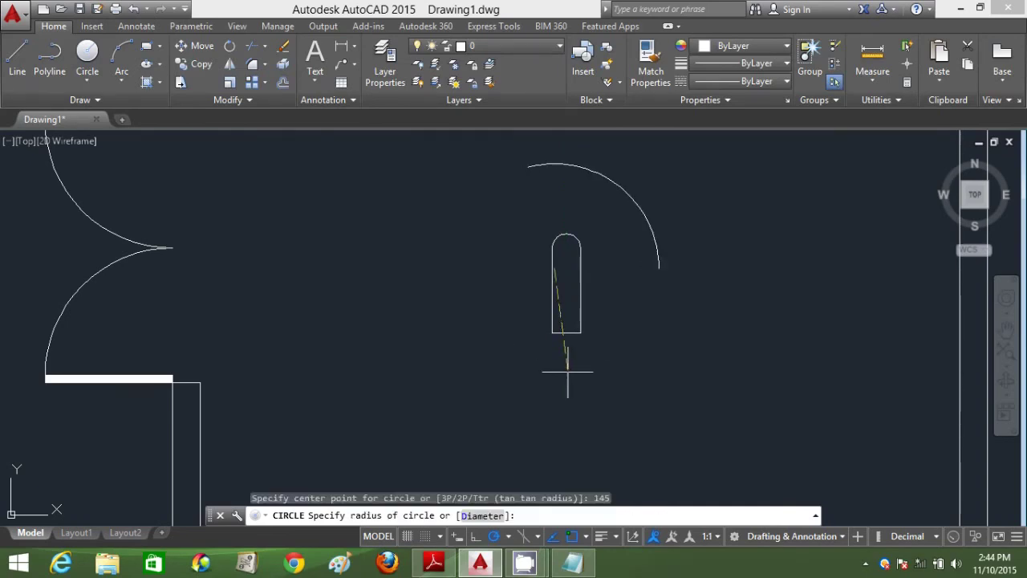
{"action": "key", "text": "Escape"}
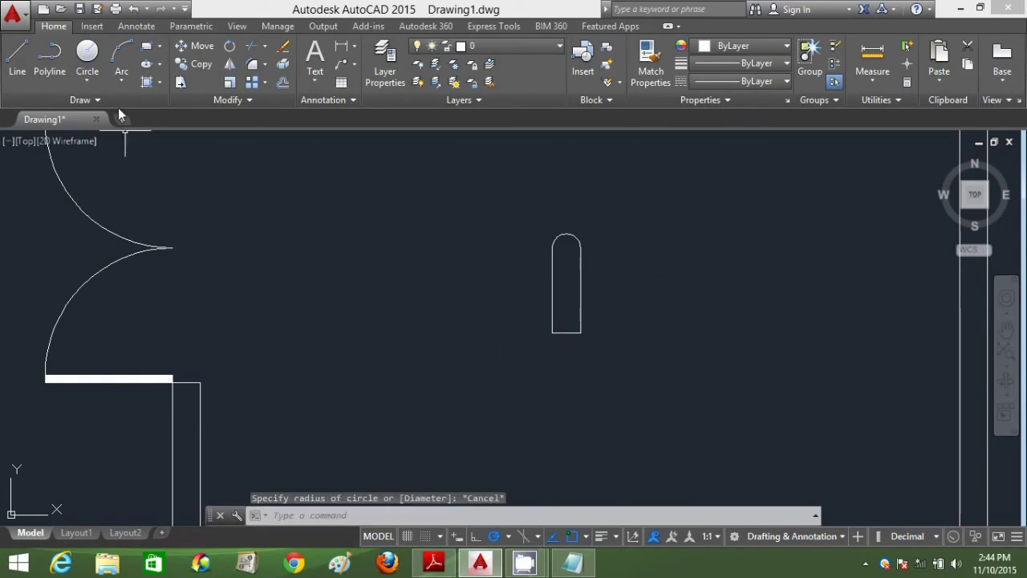
Draw the fan hub as a circle of radius 144 mm, centred about 170 mm below the midpoint of the blade's lower edge.
{"action": "left_click", "coordinate": [88, 56]}
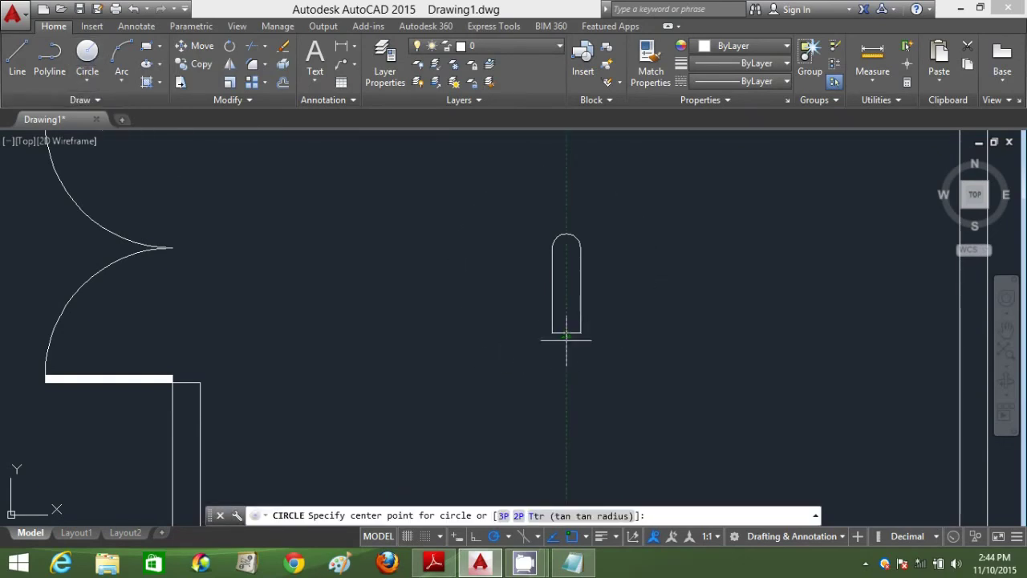
{"action": "left_click", "coordinate": [566, 357]}
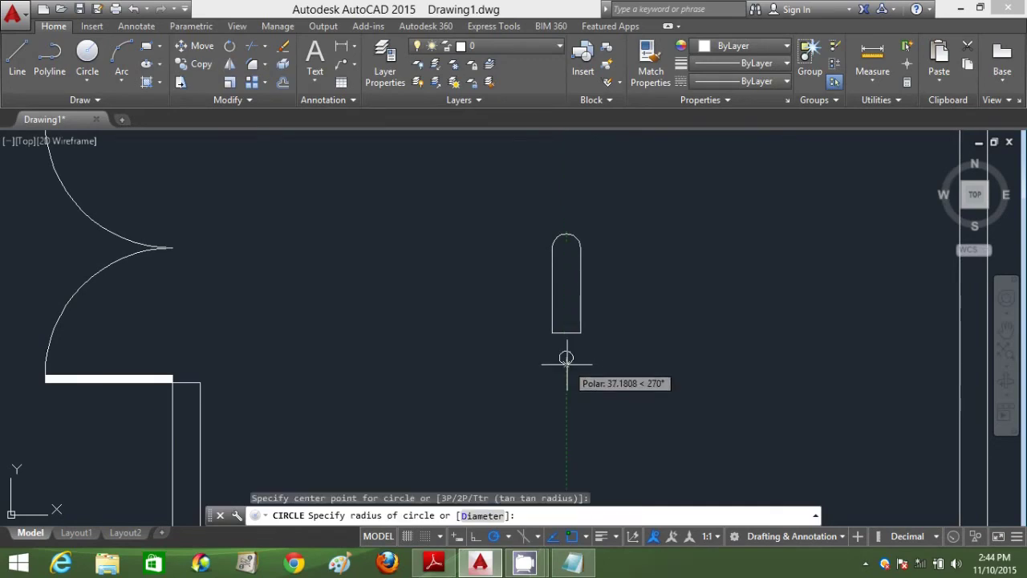
{"action": "type", "text": "144"}
{"action": "key", "text": "Return"}
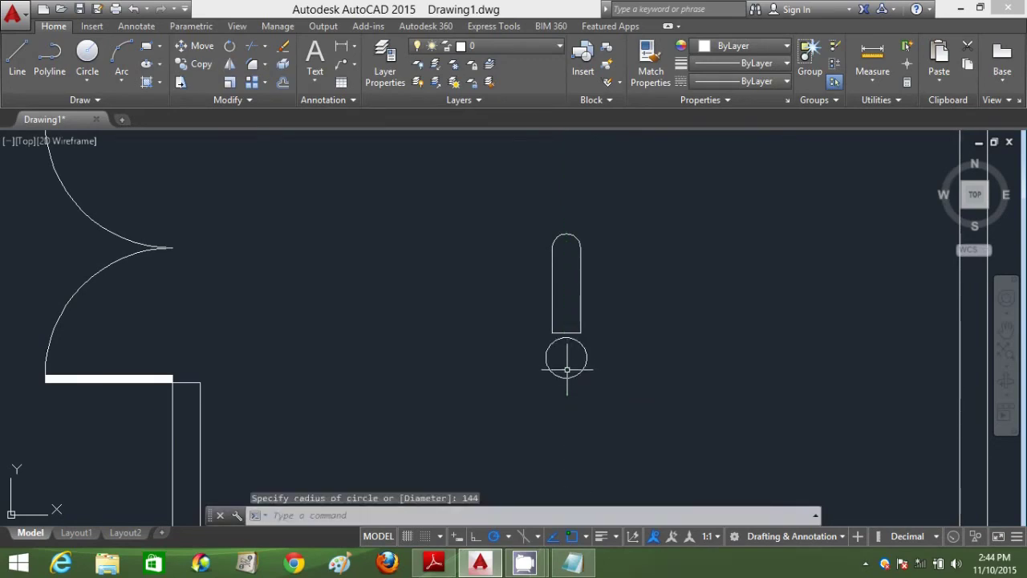
Create a polar array of the whole blade outline around the hub circle's centre.
{"action": "left_click", "coordinate": [266, 86]}
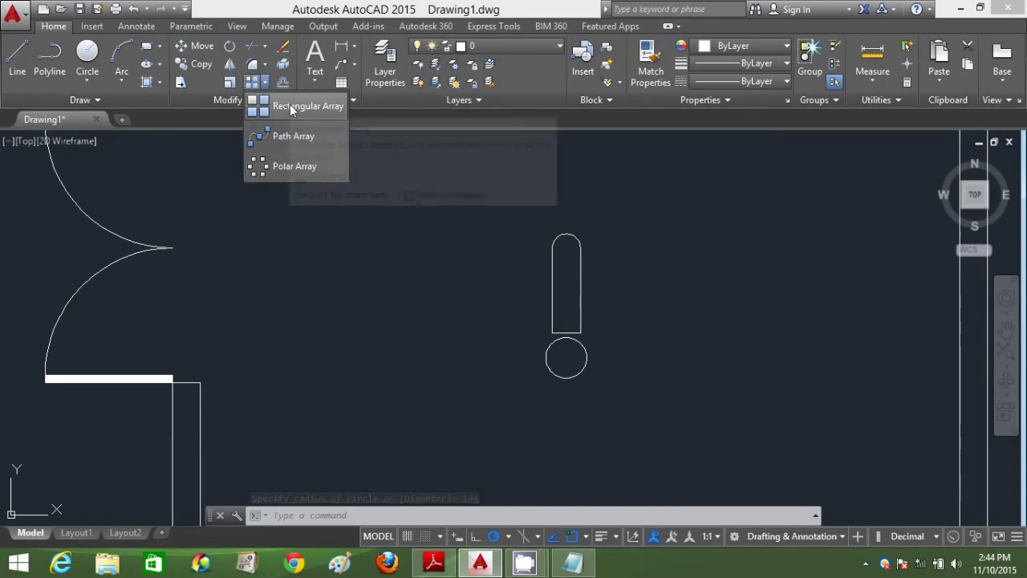
{"action": "left_click", "coordinate": [295, 168]}
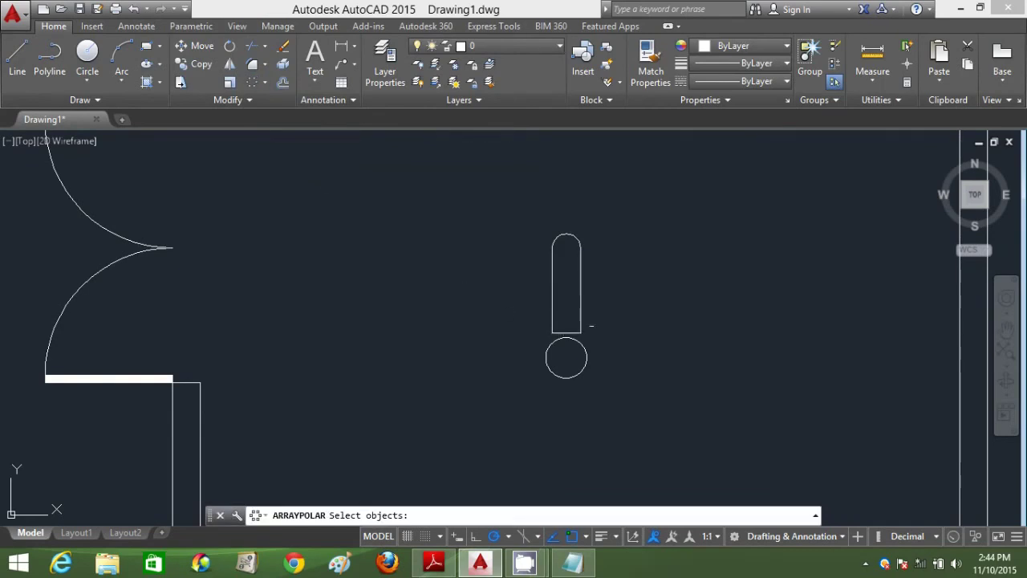
{"action": "left_click", "coordinate": [614, 302]}
{"action": "left_click", "coordinate": [502, 217]}
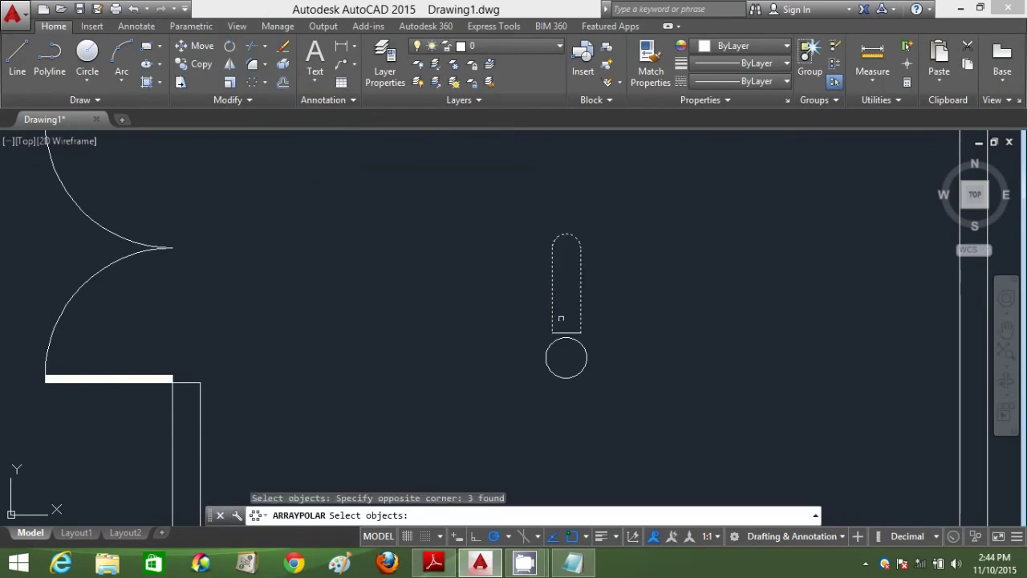
{"action": "left_click", "coordinate": [567, 331]}
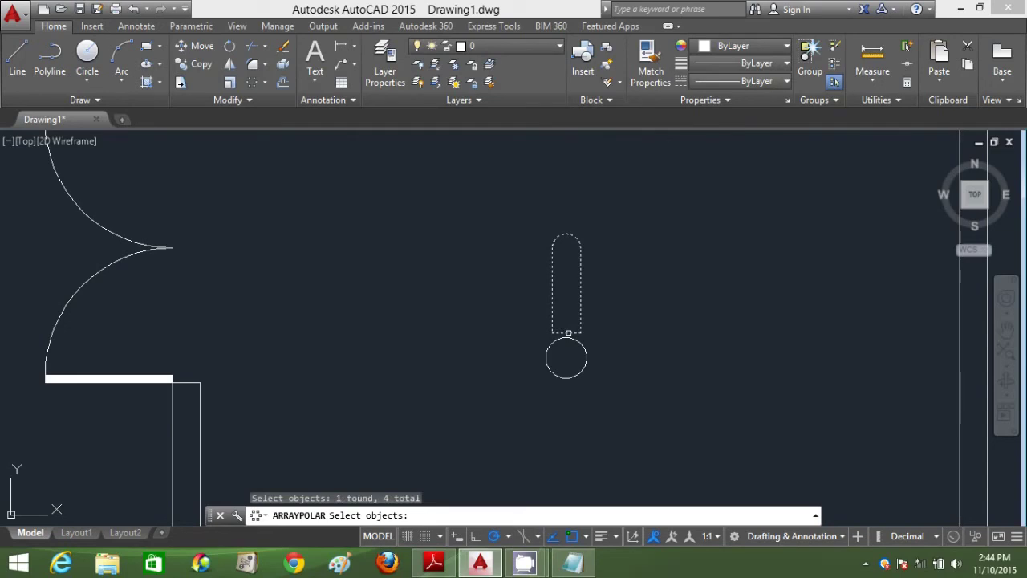
{"action": "key", "text": "Return"}
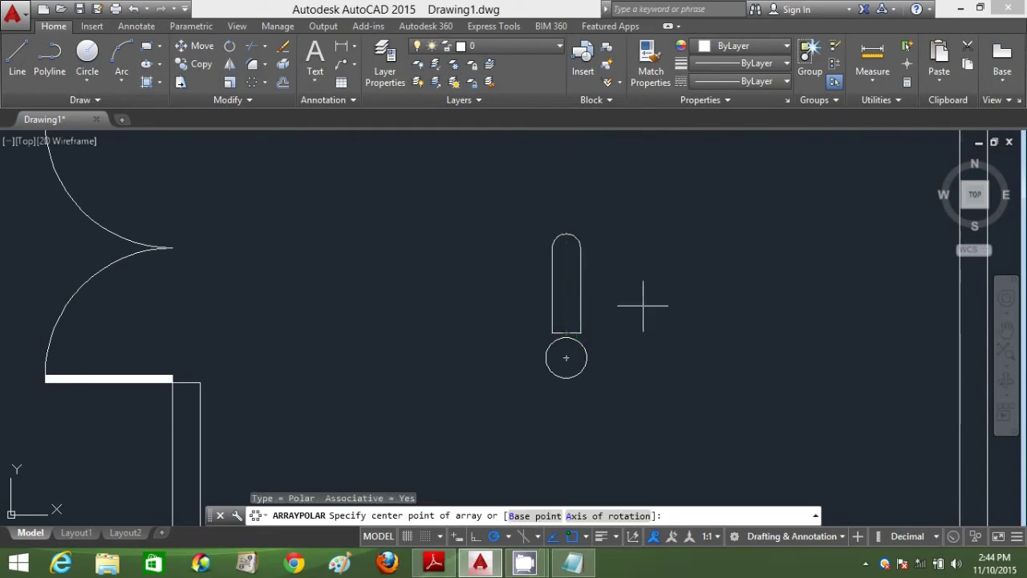
{"action": "left_click", "coordinate": [567, 358]}
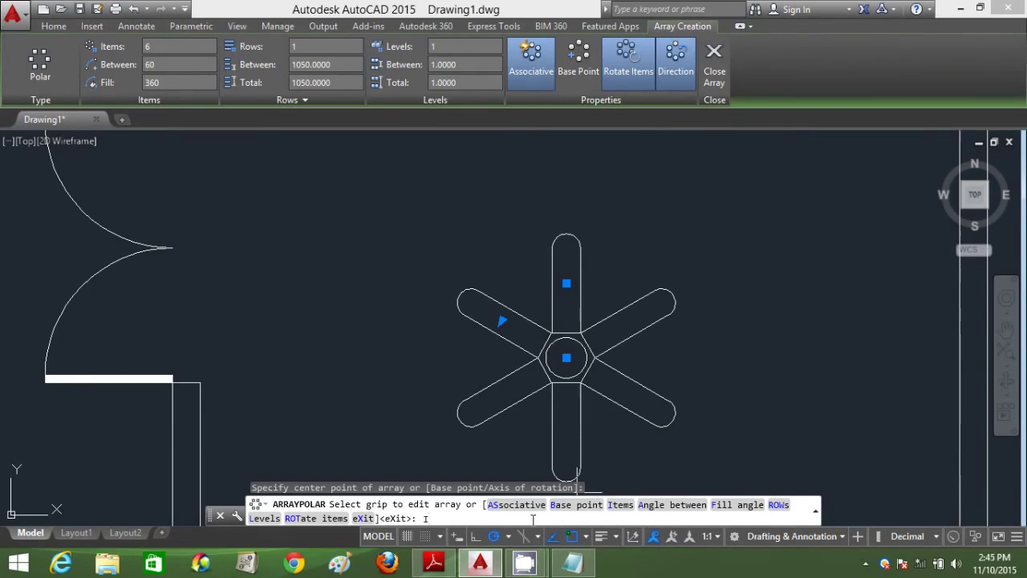
Set the blade array's item count to 3 and finish the array.
{"action": "type", "text": "I"}
{"action": "key", "text": "Return"}
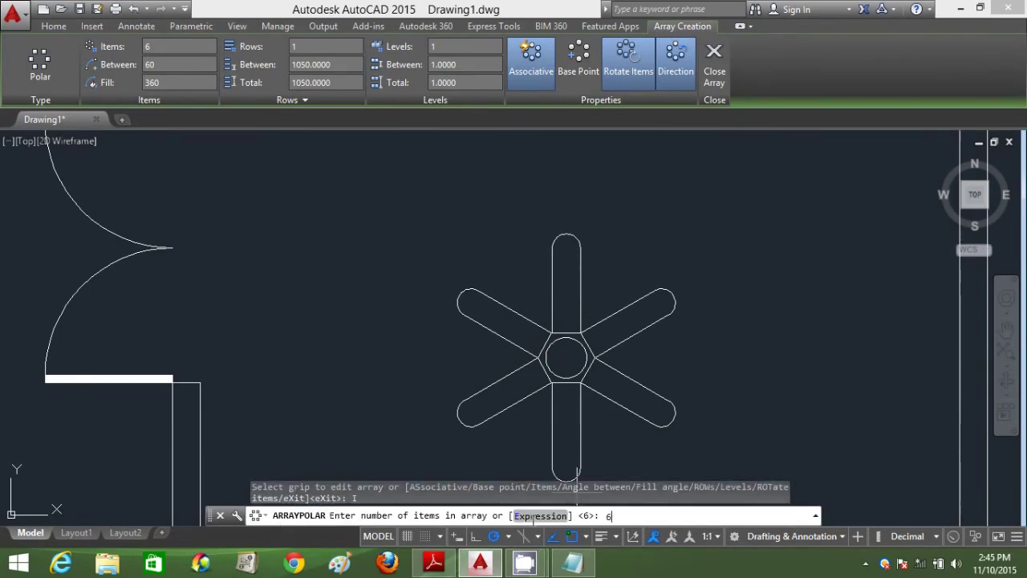
{"action": "key", "text": "Return"}
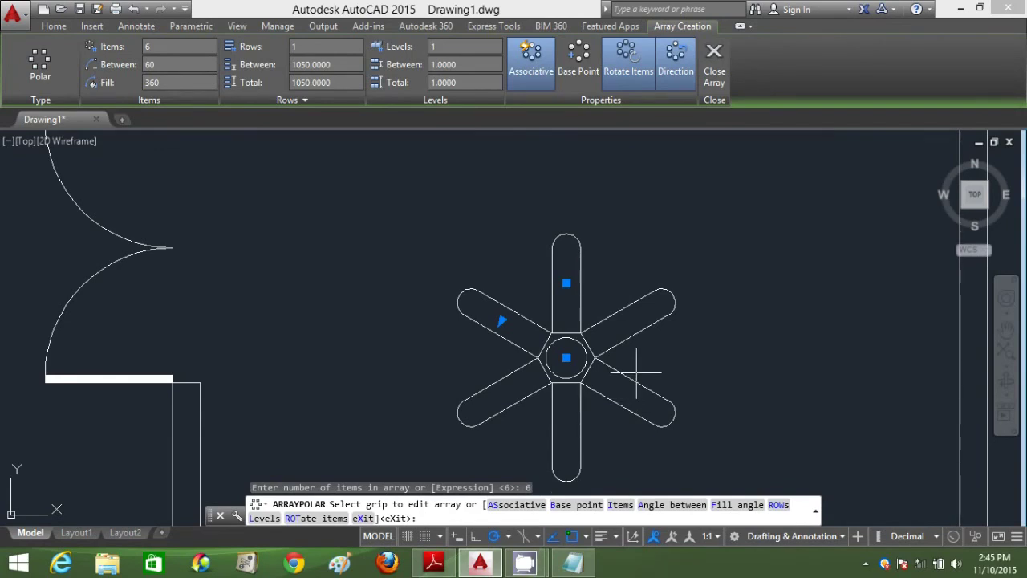
{"action": "type", "text": "I"}
{"action": "key", "text": "Return"}
{"action": "type", "text": "3"}
{"action": "key", "text": "Return"}
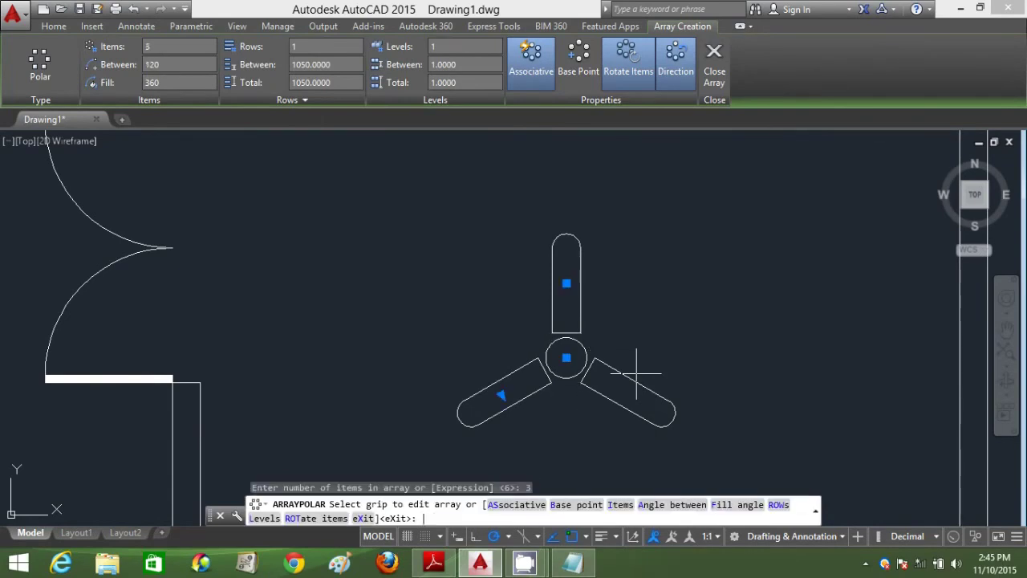
{"action": "key", "text": "Escape"}
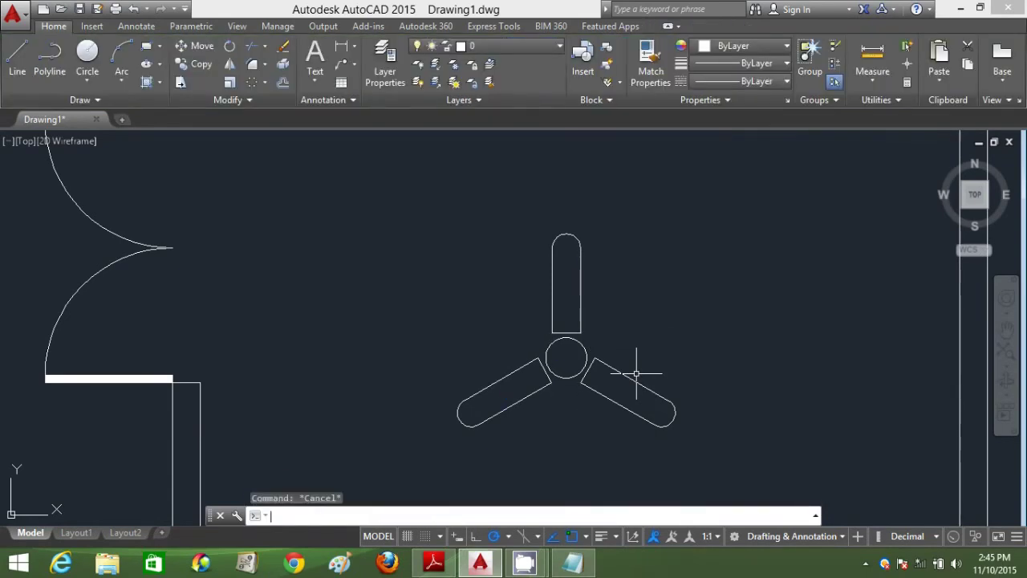
Move the complete fan by its hub centre from the lobby to the middle of the corridor between the executive offices.
{"action": "left_click", "coordinate": [709, 368]}
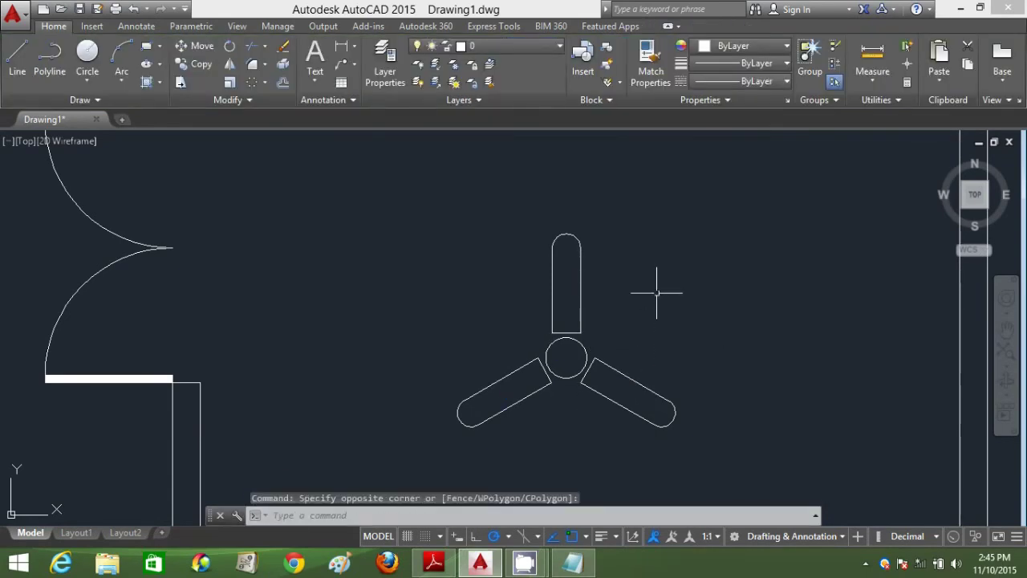
{"action": "scroll", "coordinate": [657, 293], "scroll_direction": "down", "scroll_amount": 5}
{"action": "type", "text": "m"}
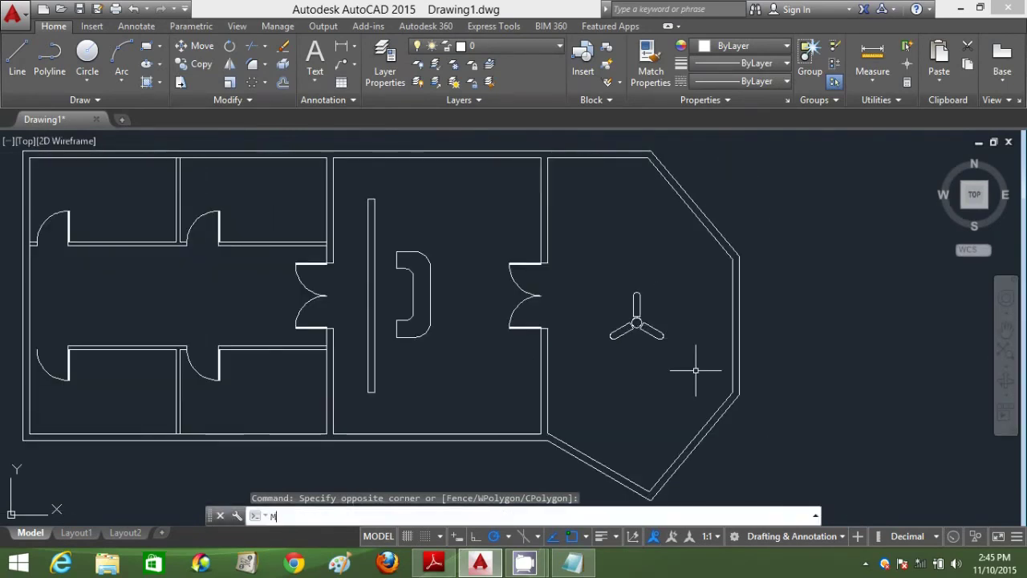
{"action": "key", "text": "Return"}
{"action": "left_click", "coordinate": [598, 255]}
{"action": "key", "text": "Return"}
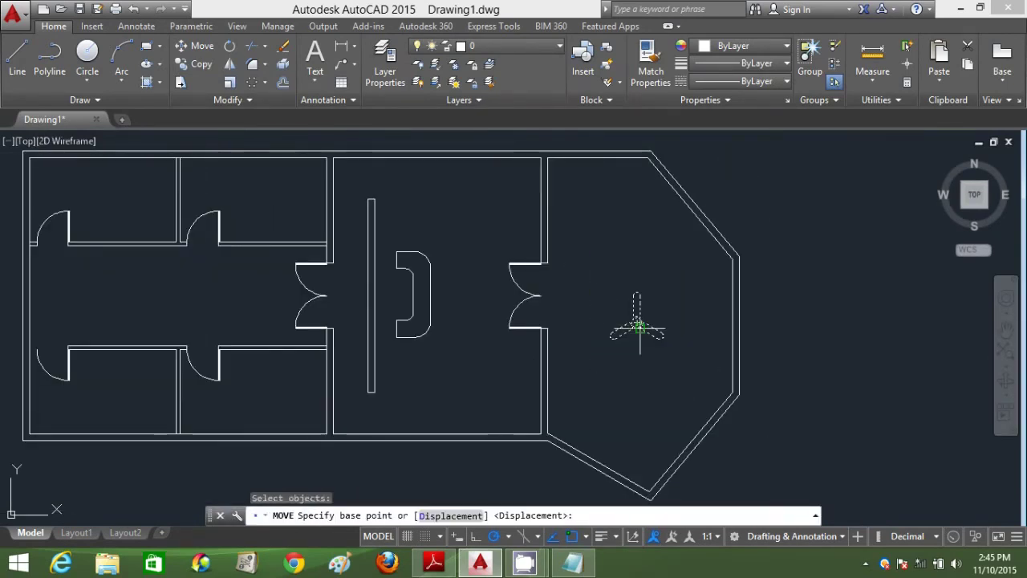
{"action": "left_click", "coordinate": [637, 324]}
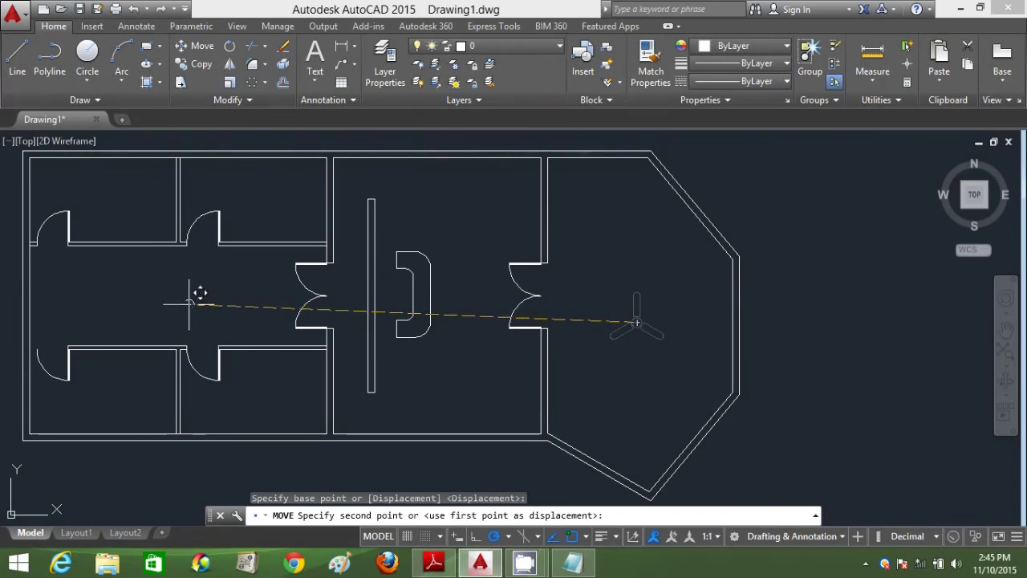
{"action": "left_click", "coordinate": [190, 304]}
{"action": "key", "text": "Escape"}
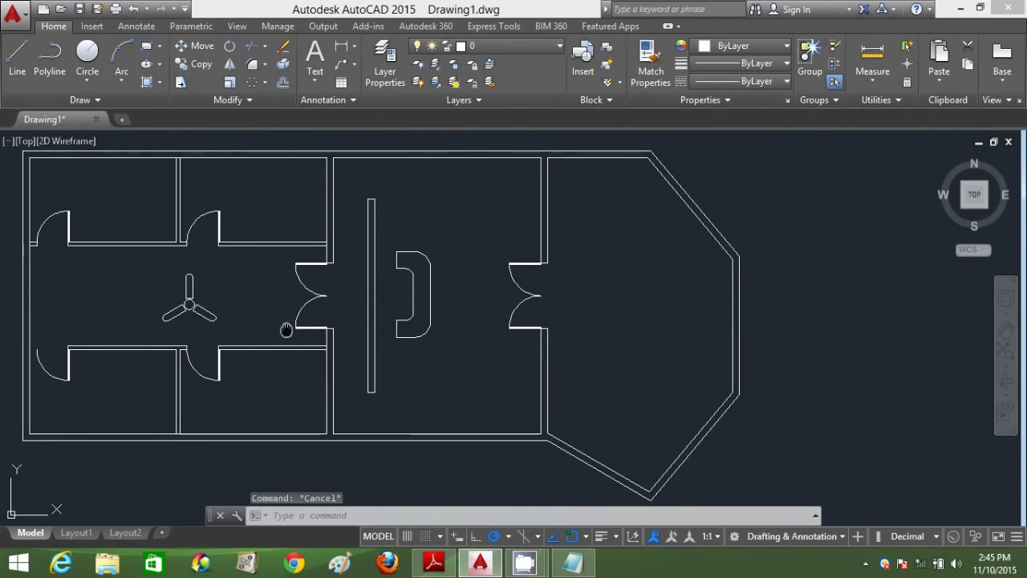
Start a hatch and choose the predefined SOLID pattern in the hatch settings, keeping the current colour.
{"action": "middle_click_drag", "start_coordinate": [285, 329], "coordinate": [336, 339]}
{"action": "scroll", "coordinate": [337, 339], "scroll_direction": "down", "scroll_amount": 2}
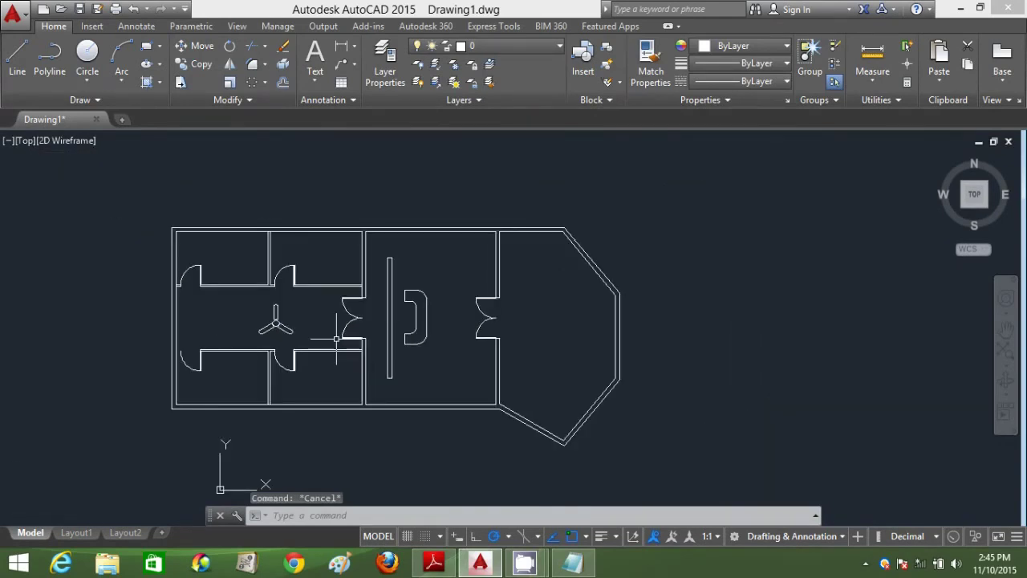
{"action": "type", "text": "H"}
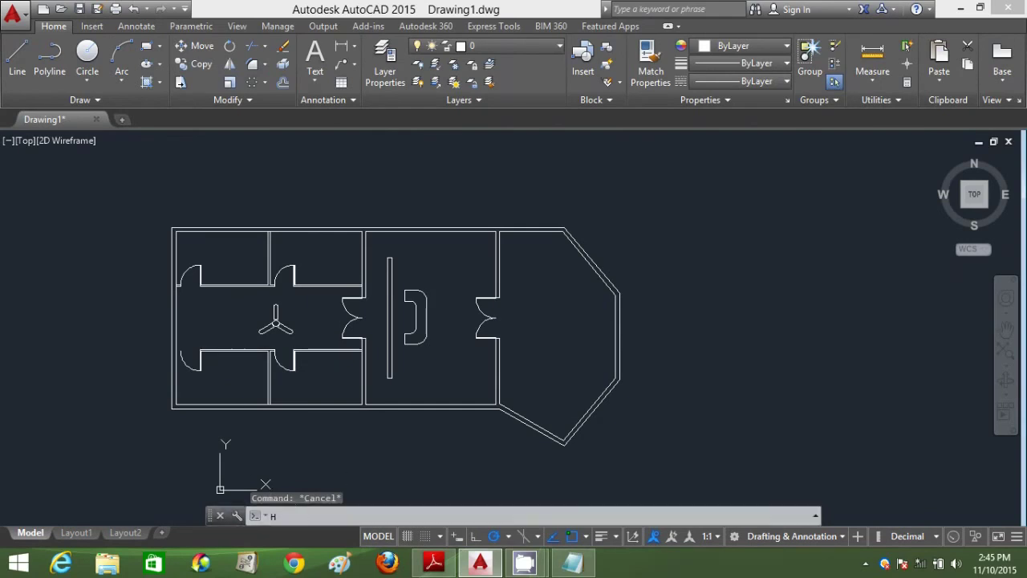
{"action": "key", "text": "Return"}
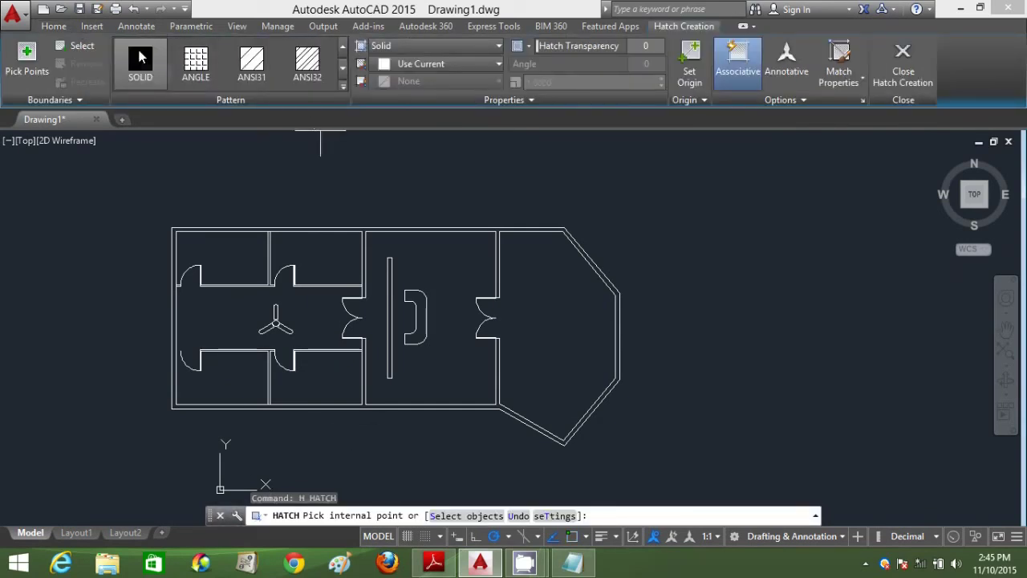
{"action": "left_click", "coordinate": [139, 56]}
{"action": "key", "text": "Return"}
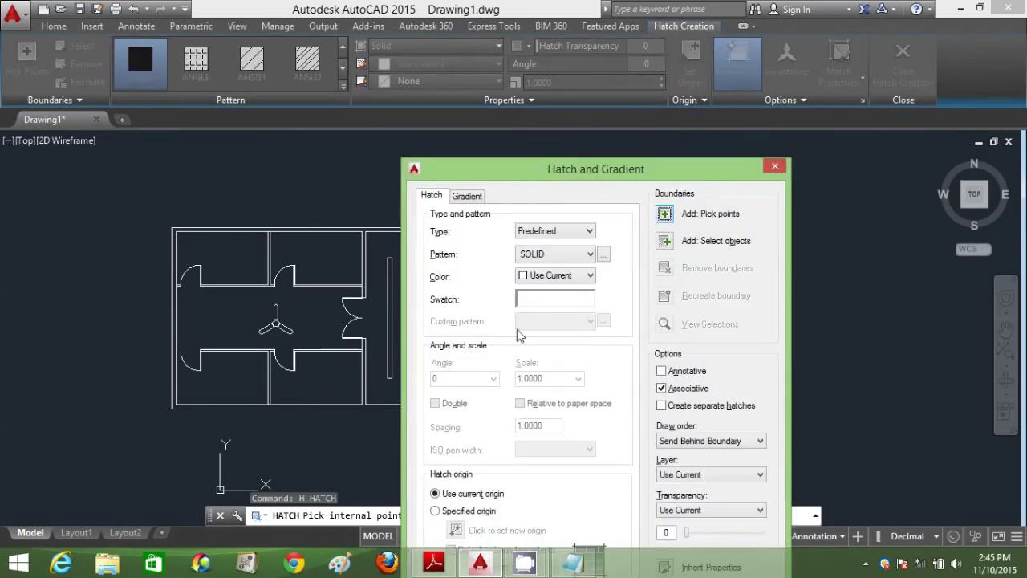
{"action": "left_click", "coordinate": [552, 275]}
{"action": "left_click", "coordinate": [552, 275]}
{"action": "left_click", "coordinate": [548, 298]}
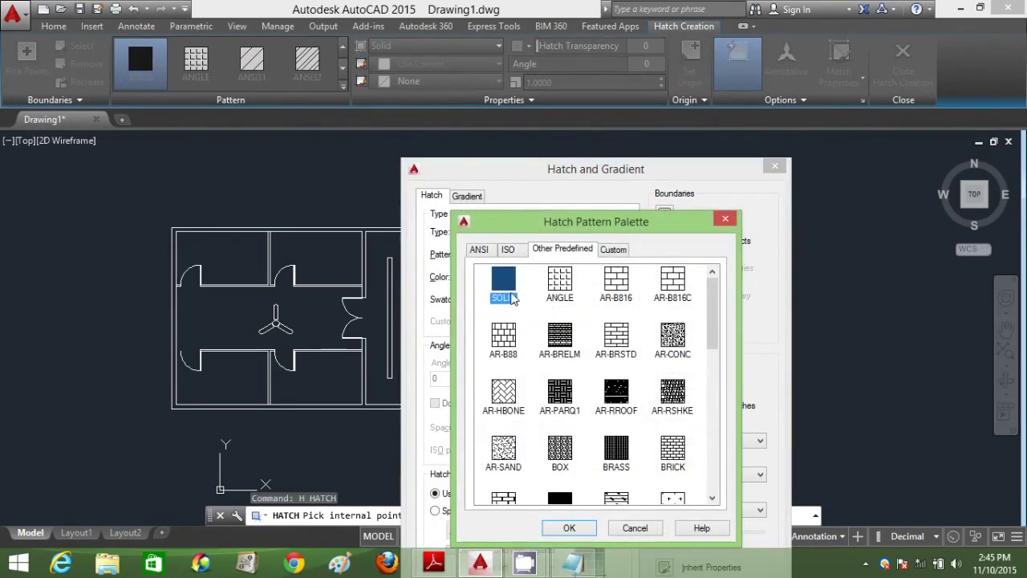
{"action": "left_click", "coordinate": [554, 287]}
{"action": "left_click", "coordinate": [503, 289]}
{"action": "left_click", "coordinate": [579, 529]}
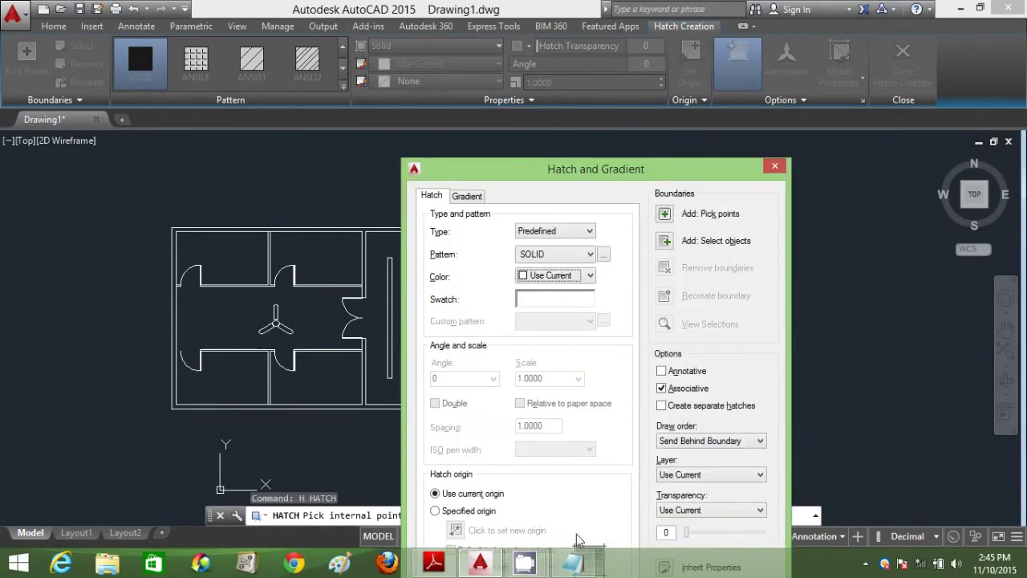
Solid-fill the connected outer walls and main cross walls by picking a point inside the upper outer double wall.
{"action": "left_click", "coordinate": [669, 214]}
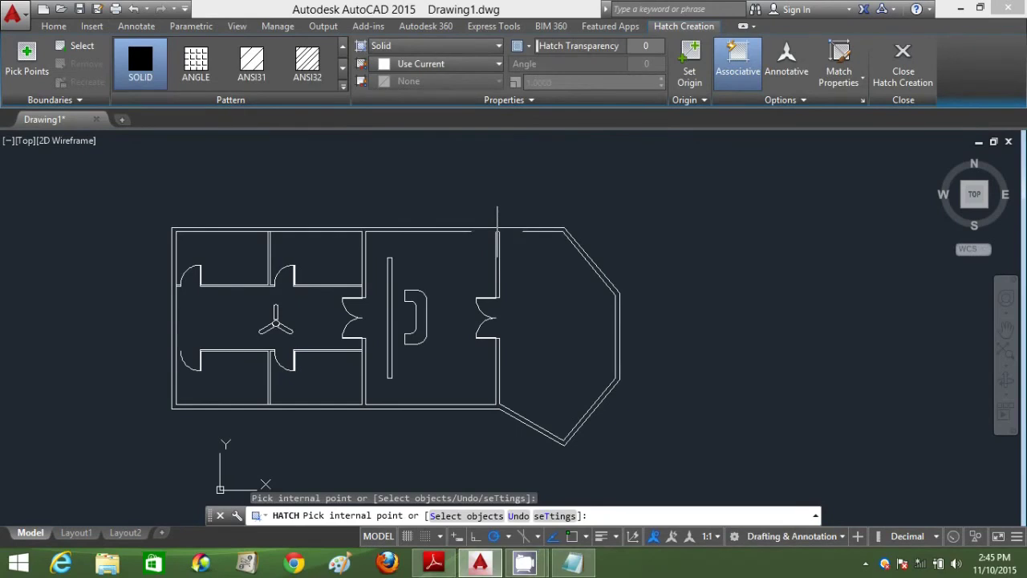
{"action": "left_click", "coordinate": [438, 228]}
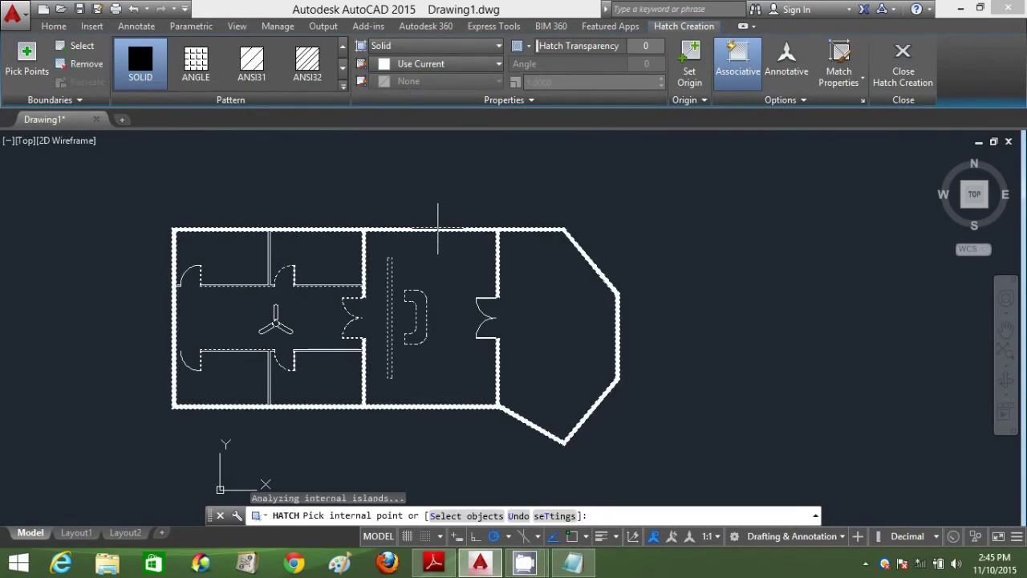
{"action": "key", "text": "Return"}
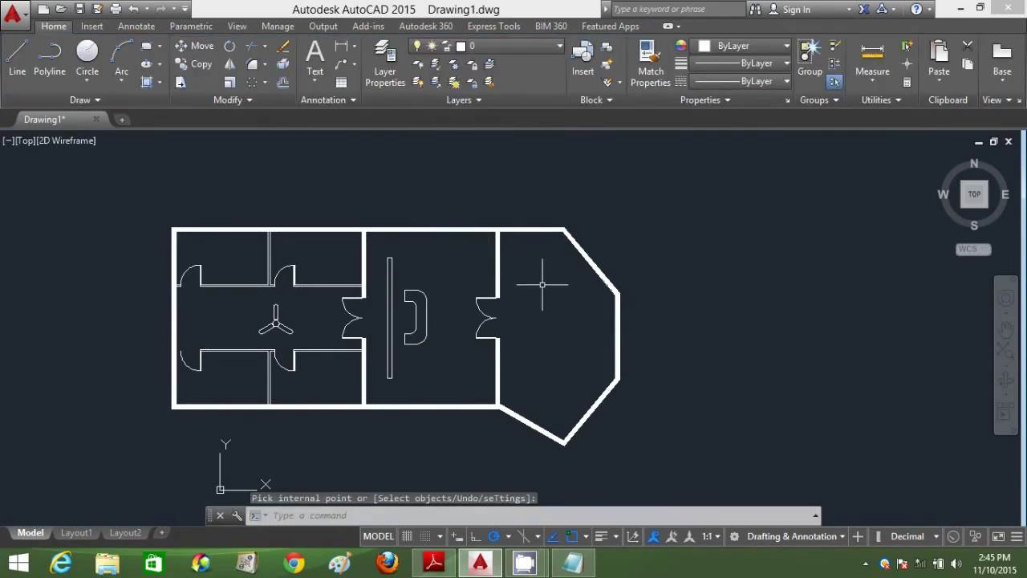
Fill the narrow free-standing partition behind the reception desk with the solid hatch.
{"action": "key", "text": "Return"}
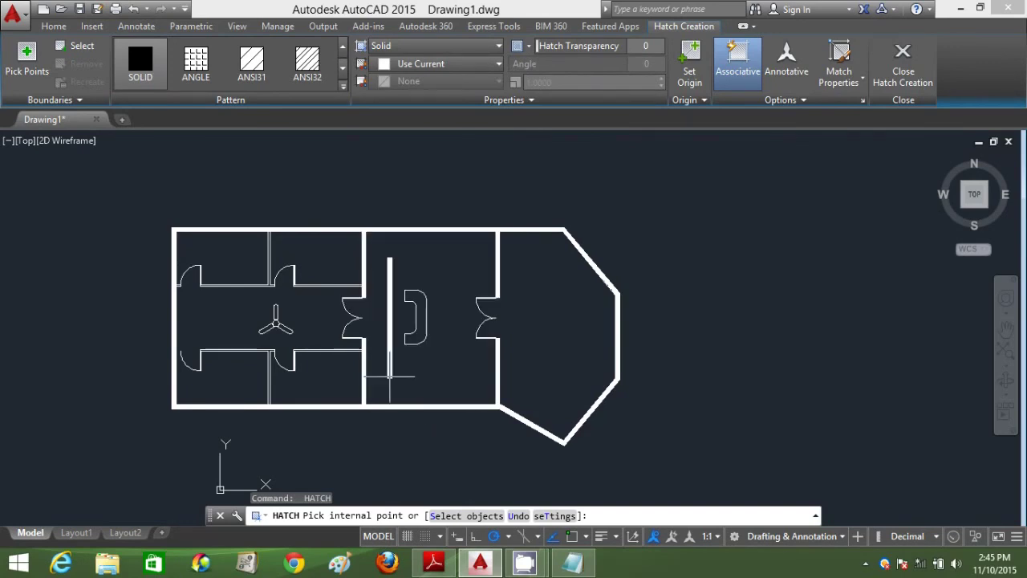
{"action": "left_click", "coordinate": [391, 373]}
{"action": "key", "text": "Return"}
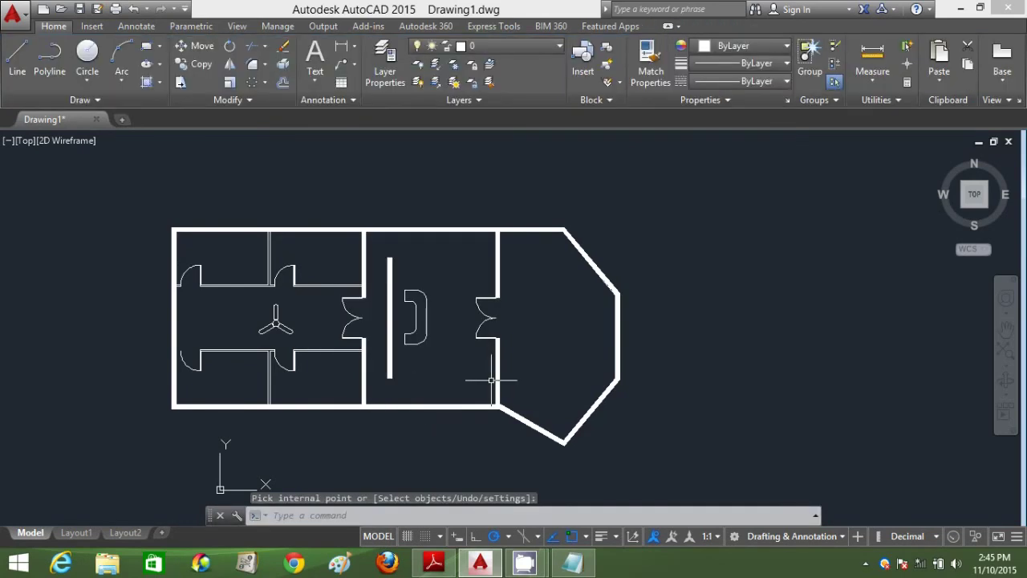
{"action": "key", "text": "Escape"}
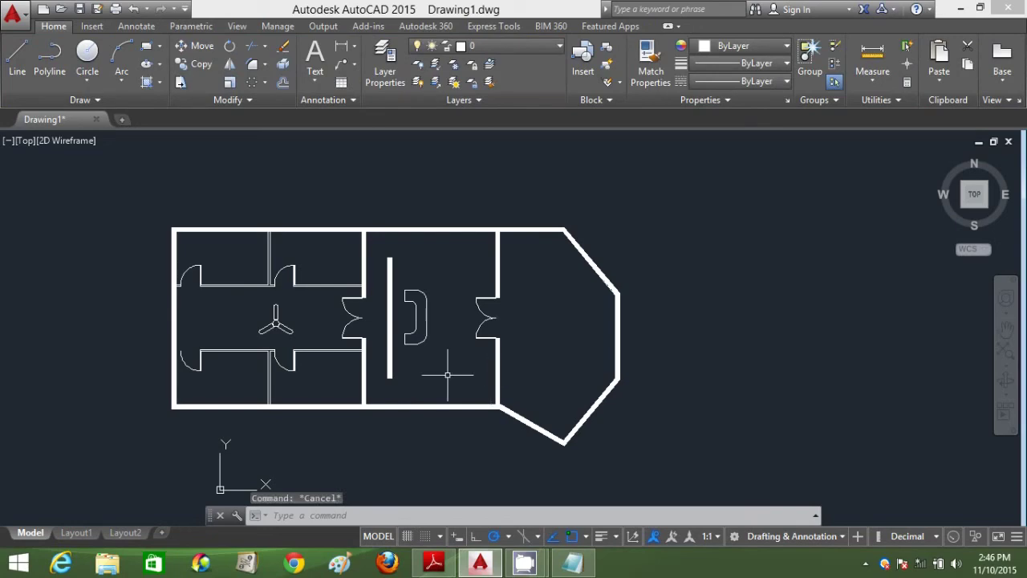